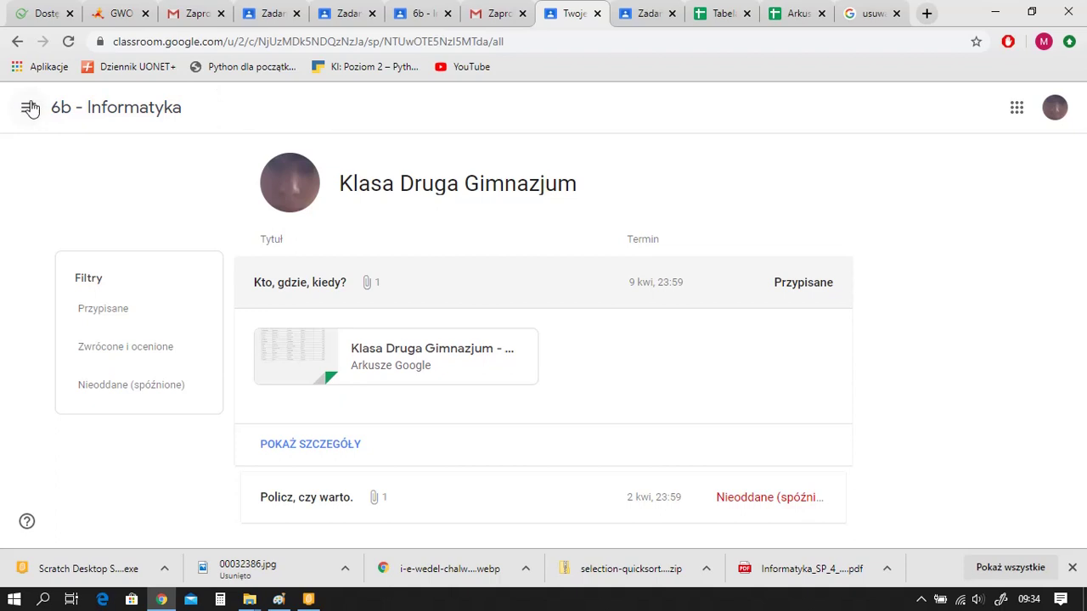
Go to the Google Classroom home page showing all classes
click(25, 111)
click(1019, 110)
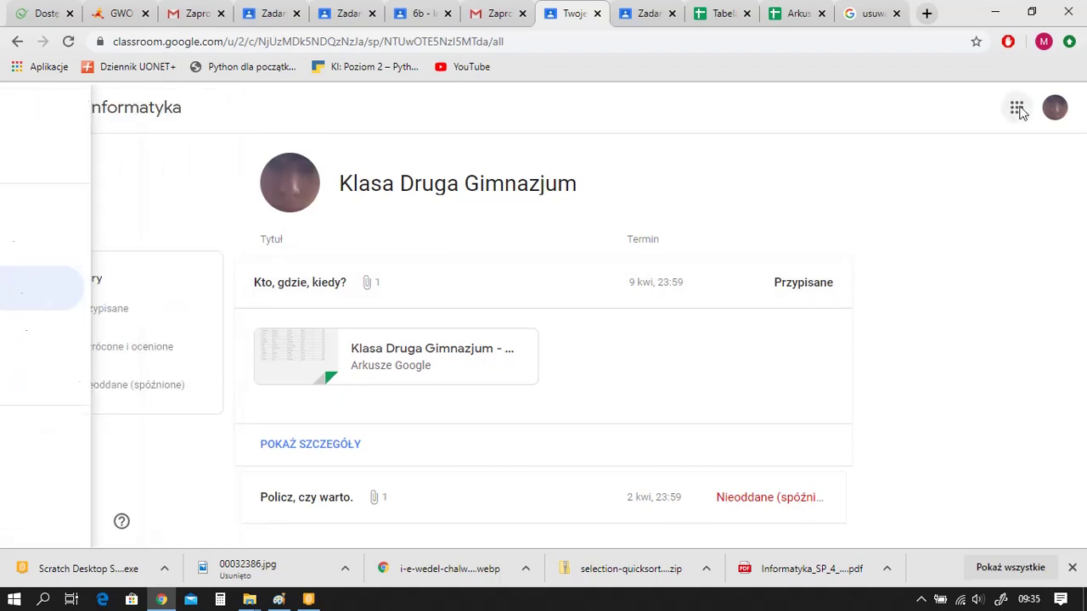
click(1016, 112)
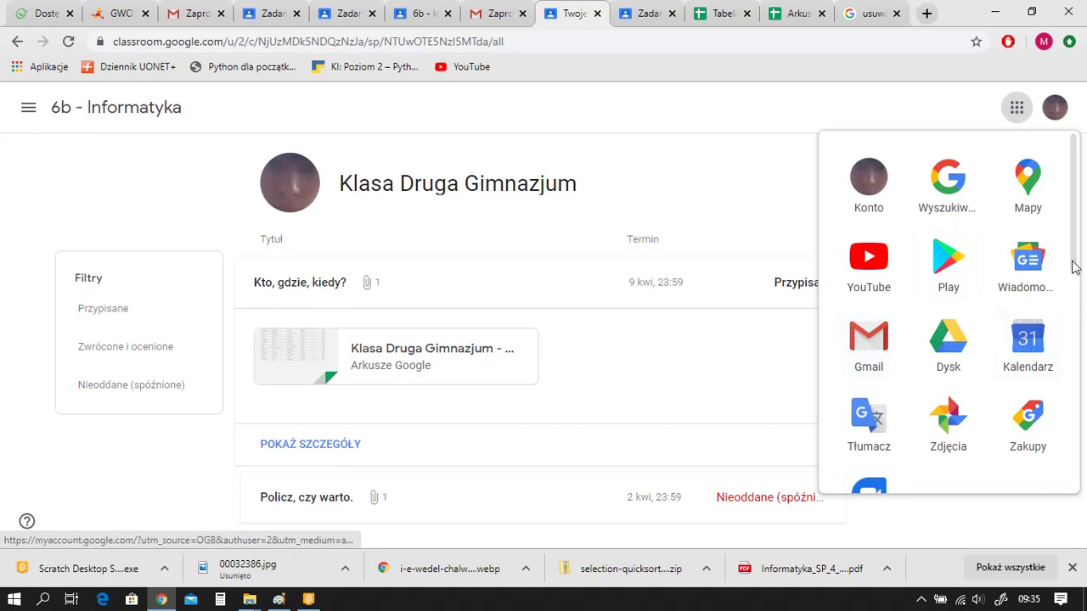
drag(1076, 225, 1070, 427)
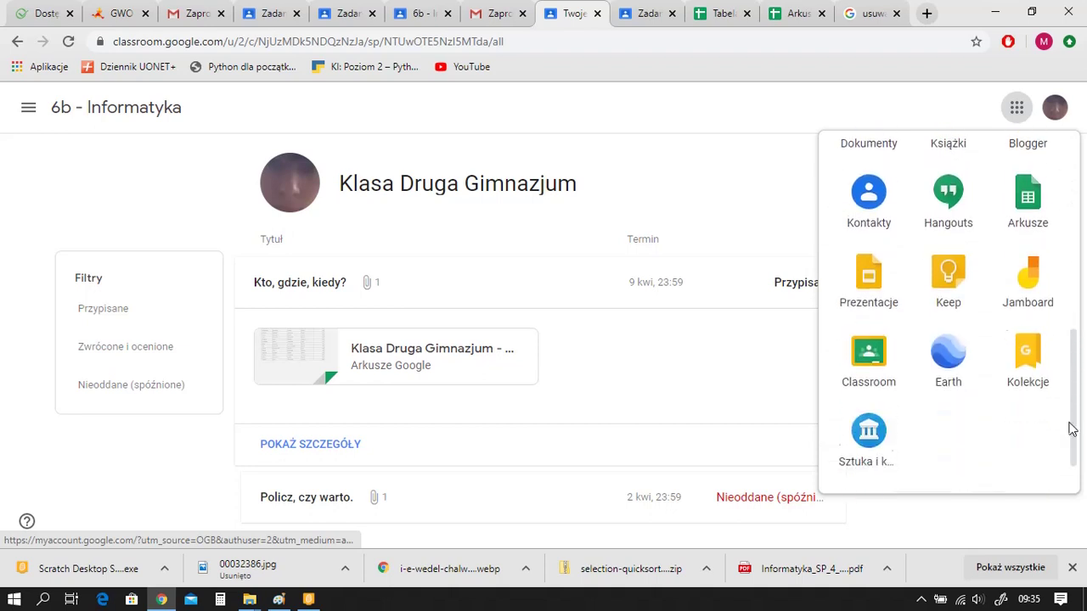
click(874, 367)
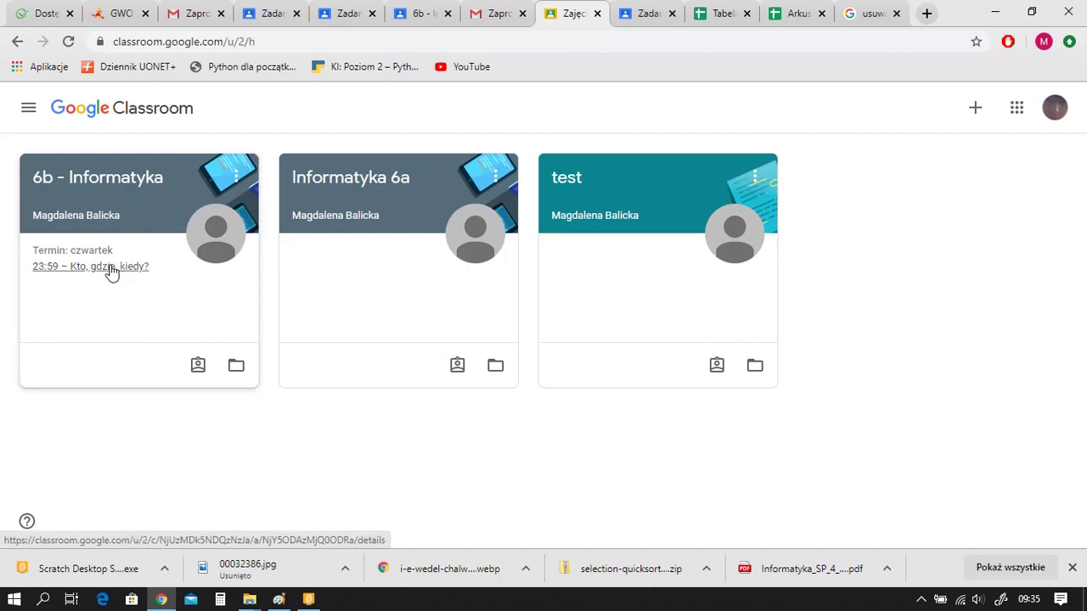
Open the "Kto, gdzie, kiedy?" assignment of 6b - Informatyka and its attached "Tabela z danymi" spreadsheet, dismissing the cell history tip
click(111, 269)
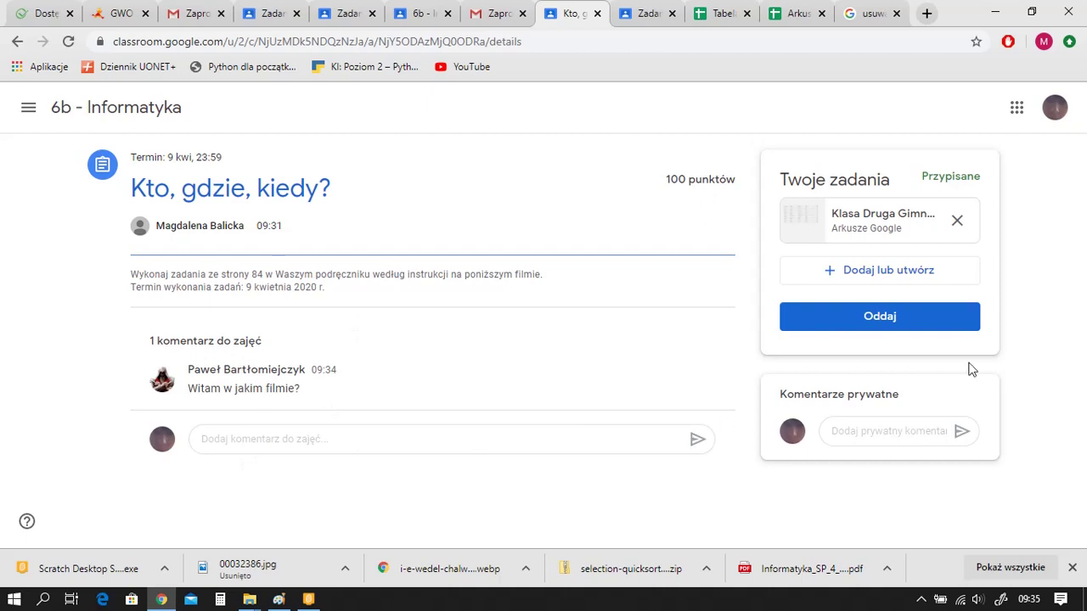
click(861, 219)
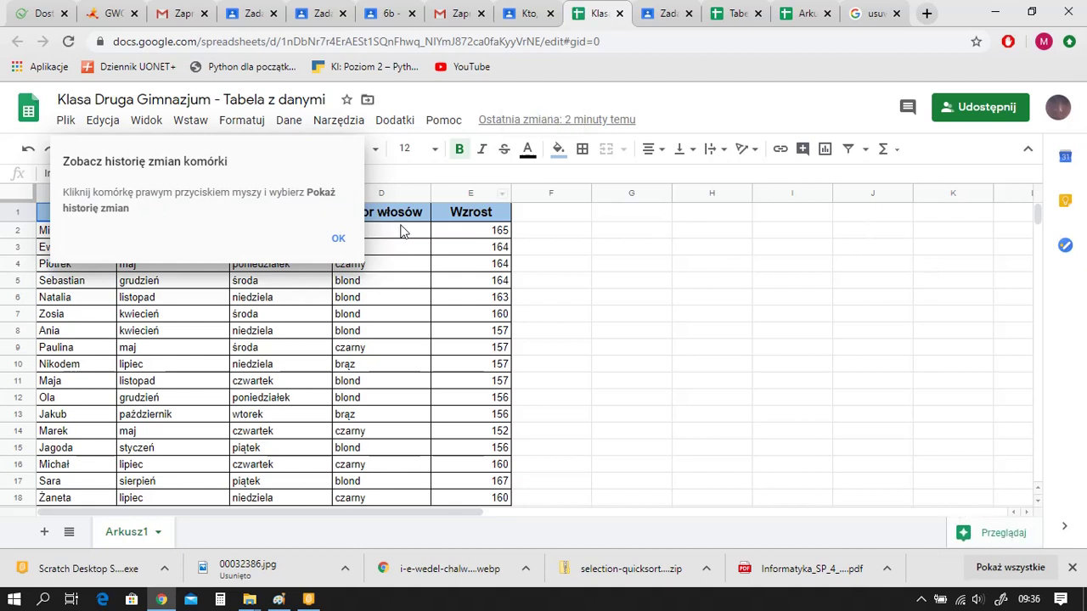
click(338, 239)
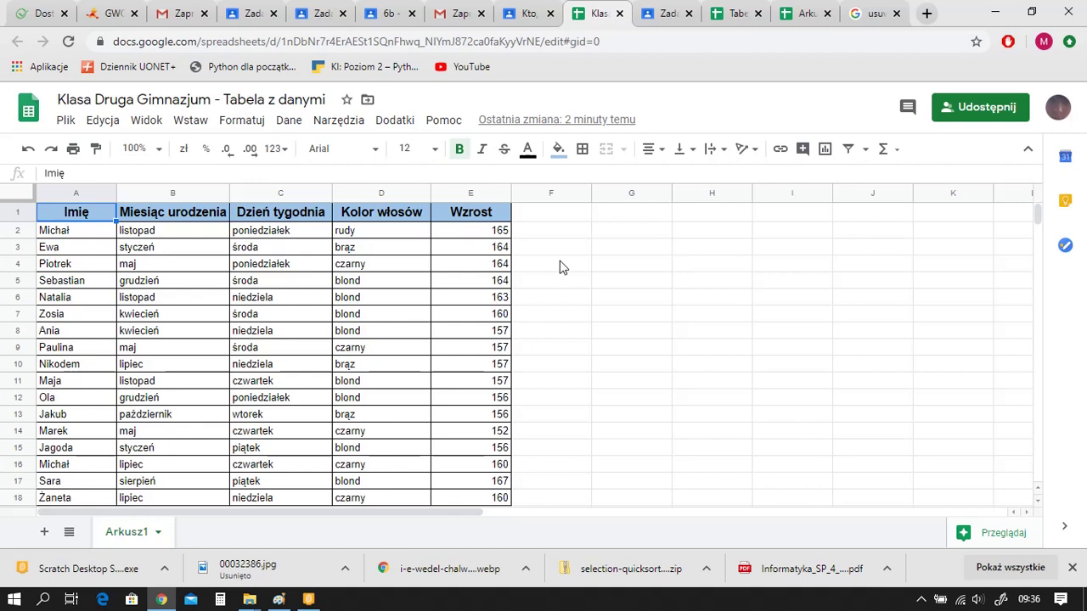
Sort the sheet by the Wzrost column in ascending order (A → Z) and re-sort it in descending order (Z → A)
click(502, 195)
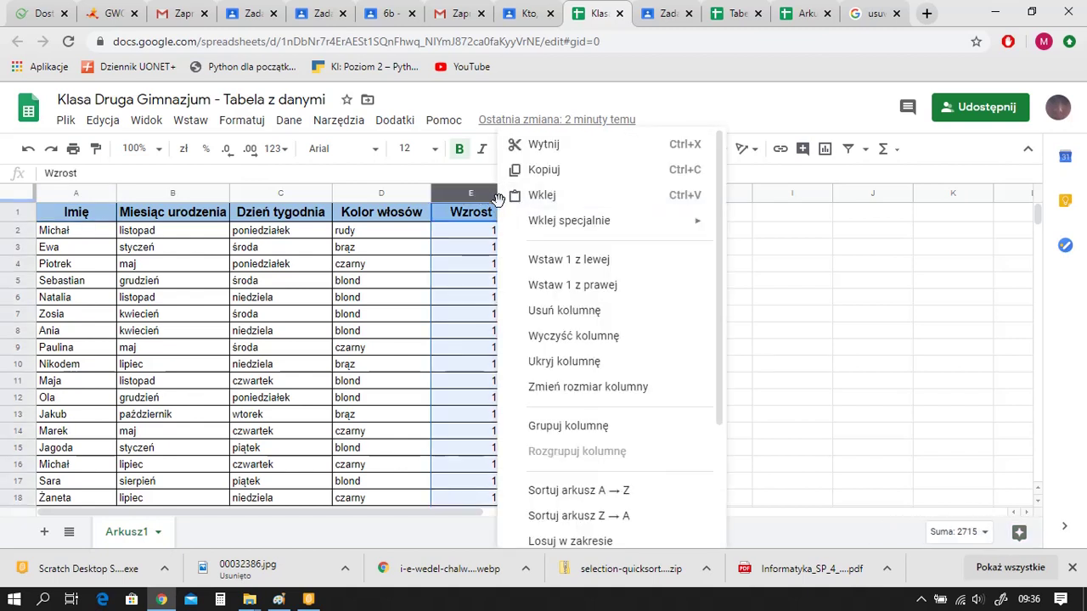
click(616, 500)
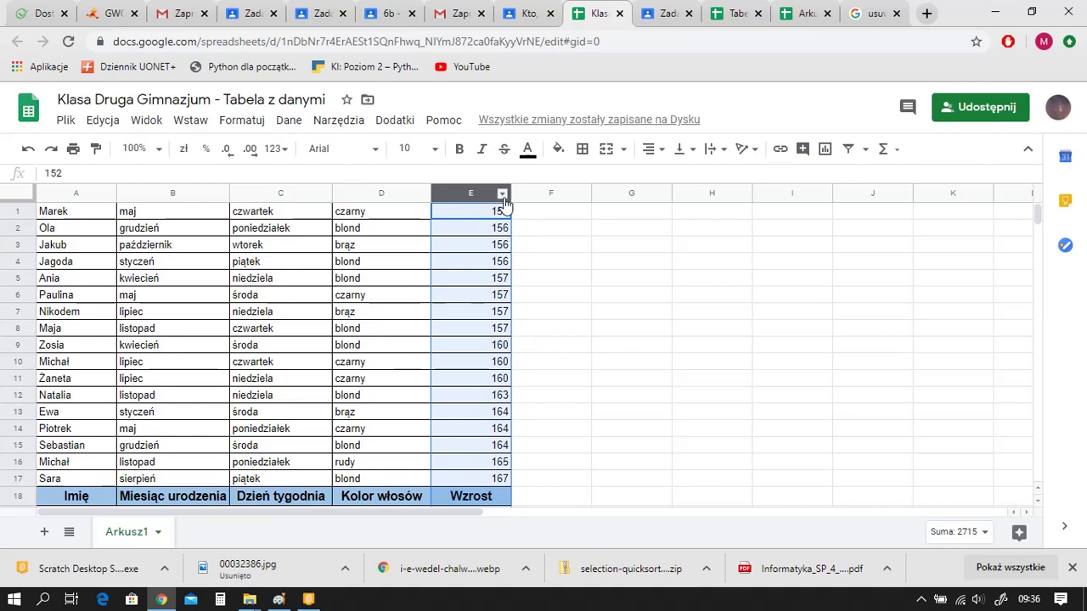
click(503, 195)
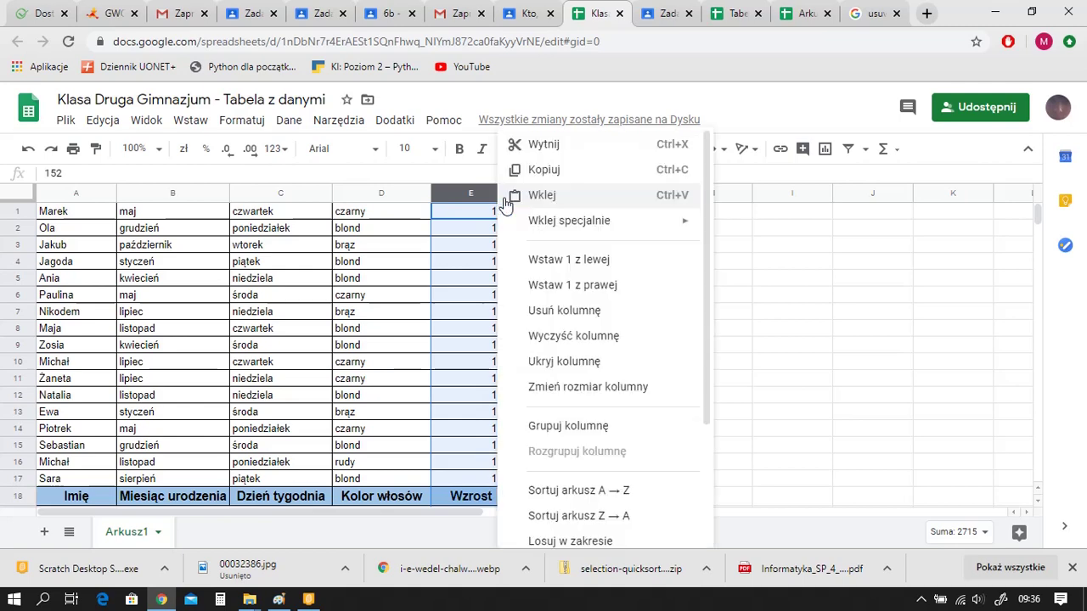
click(610, 517)
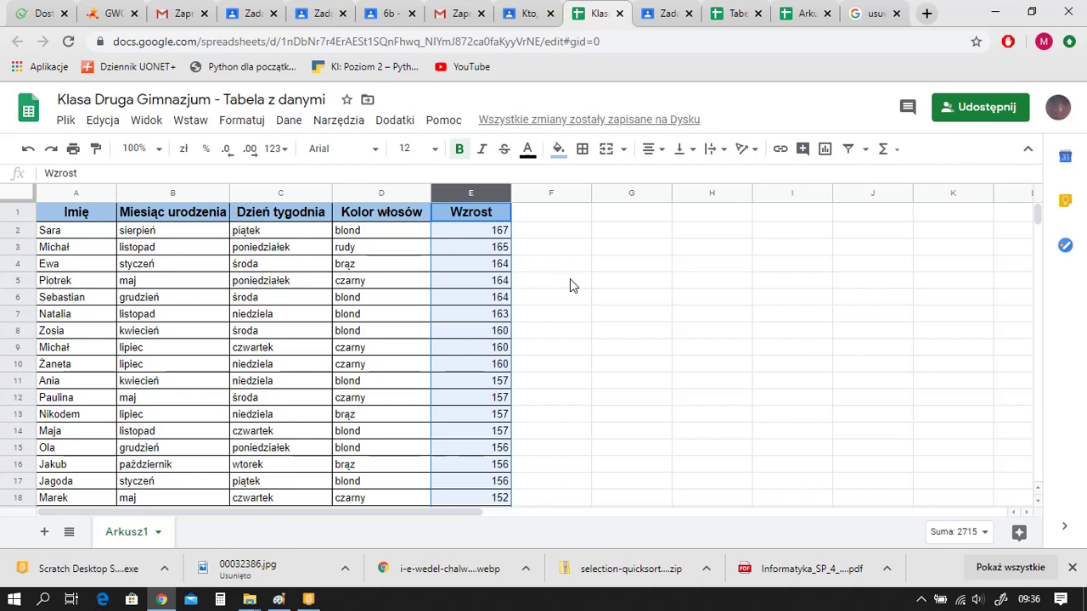
Create a filter on the Wzrost column alone and replace it with one covering all five columns of the table
click(849, 150)
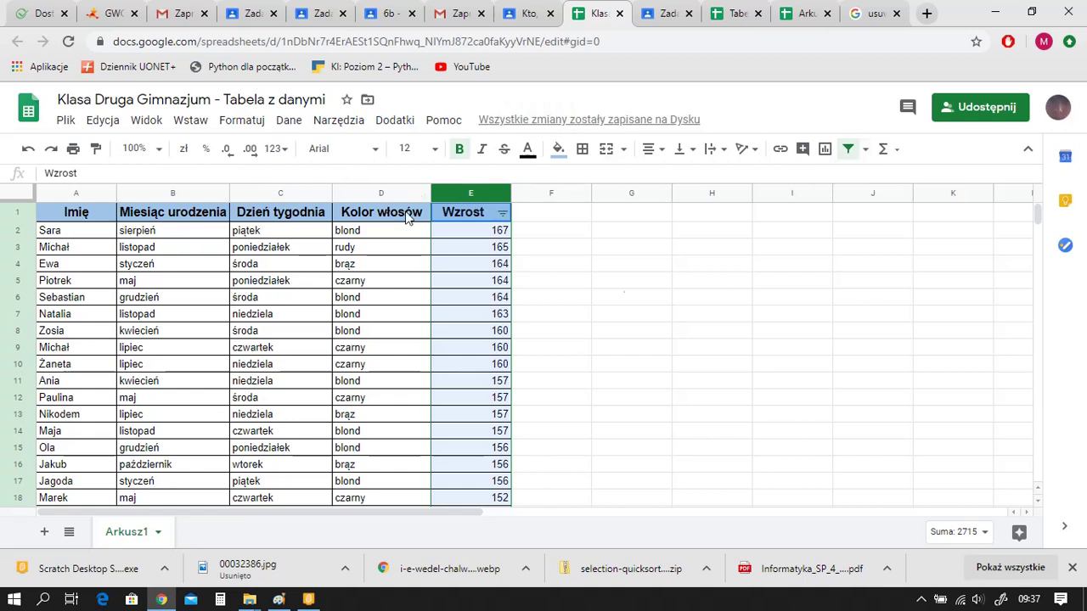
click(670, 346)
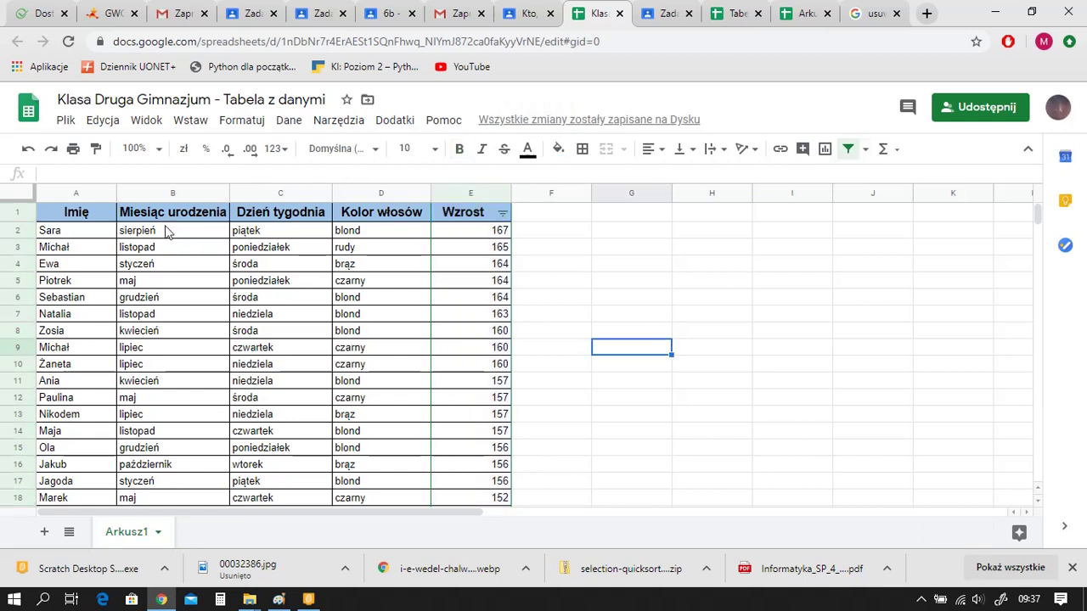
click(64, 214)
key(ctrl+a)
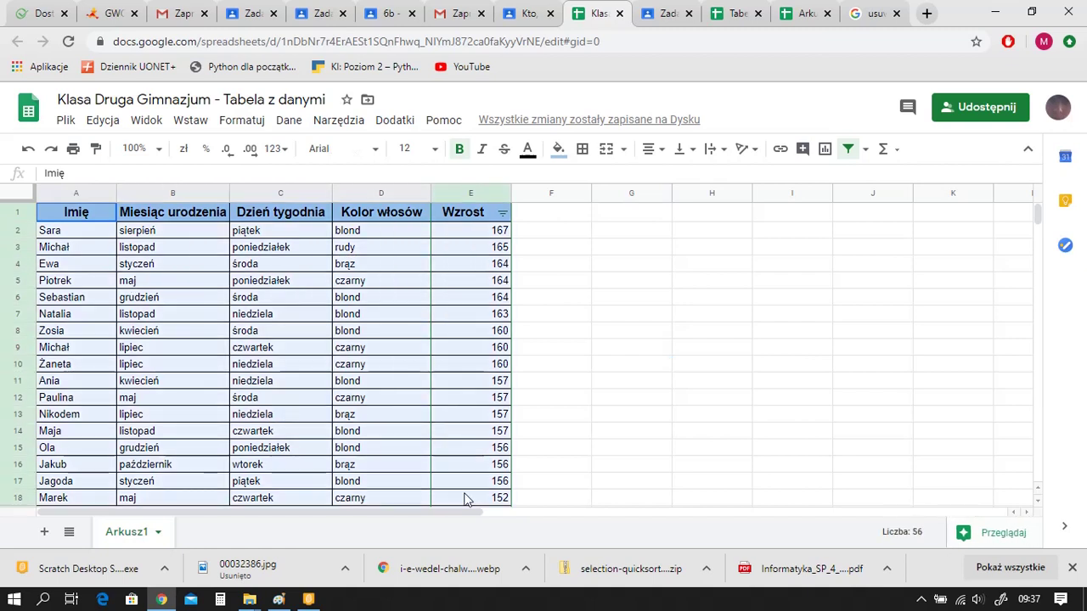
click(847, 152)
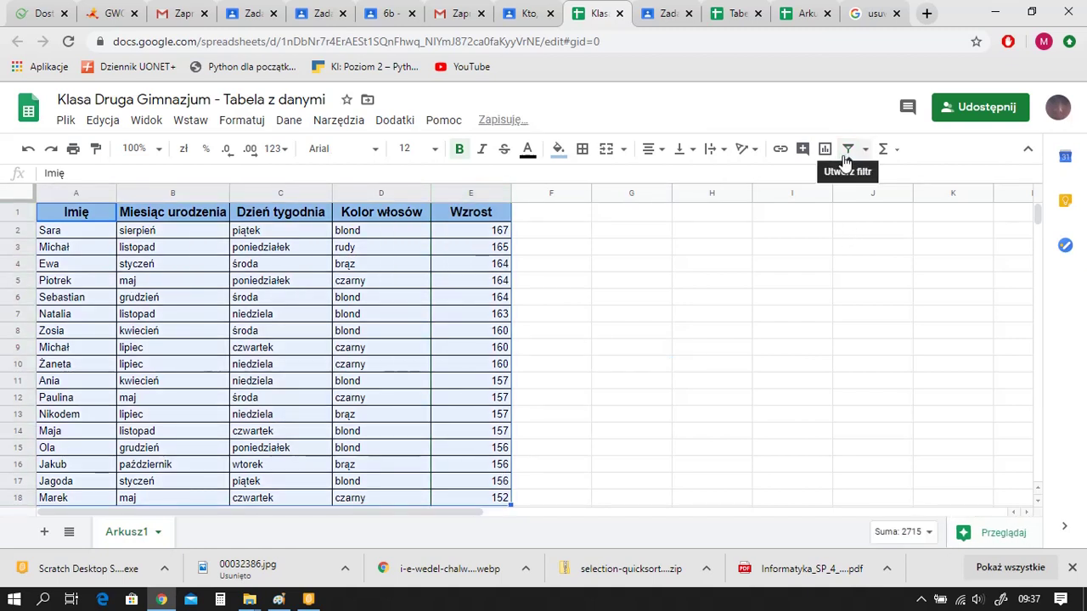
click(847, 151)
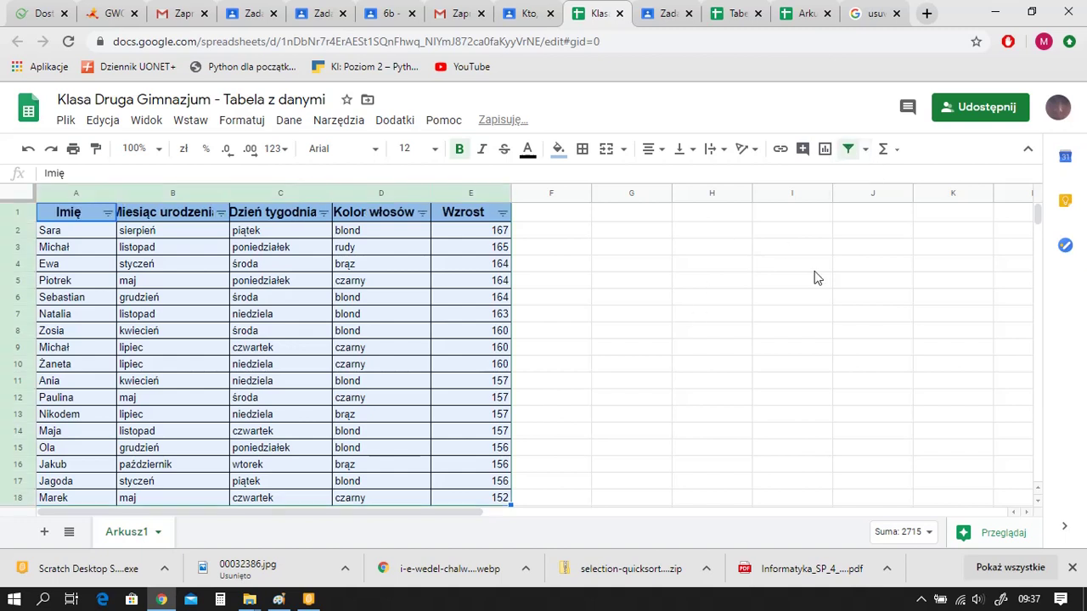
click(711, 404)
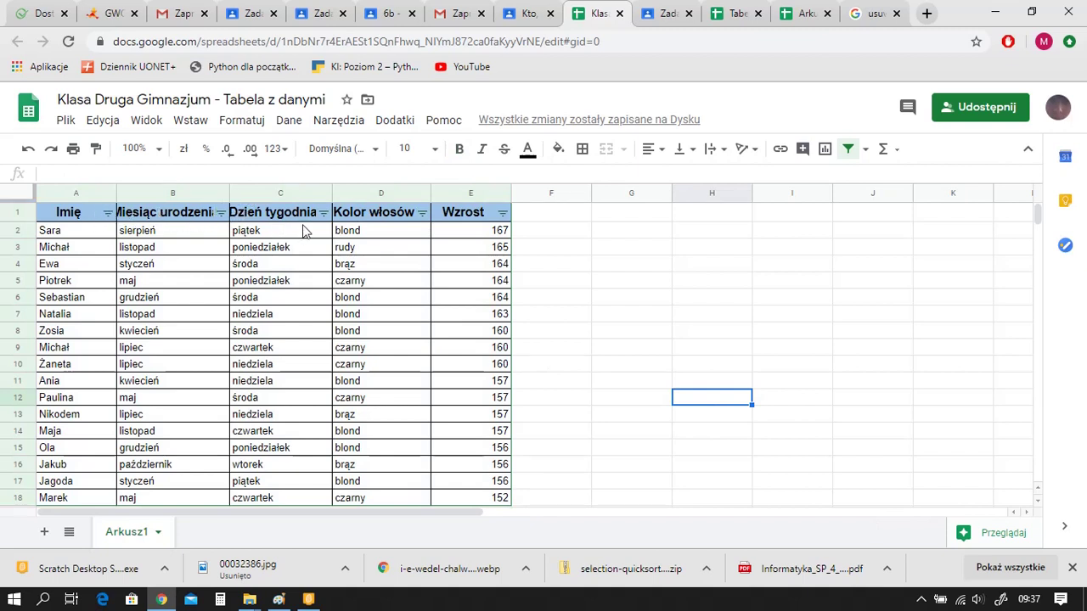
Filter the Kolor włosów column by value to show only blond, and undo that filter
click(422, 213)
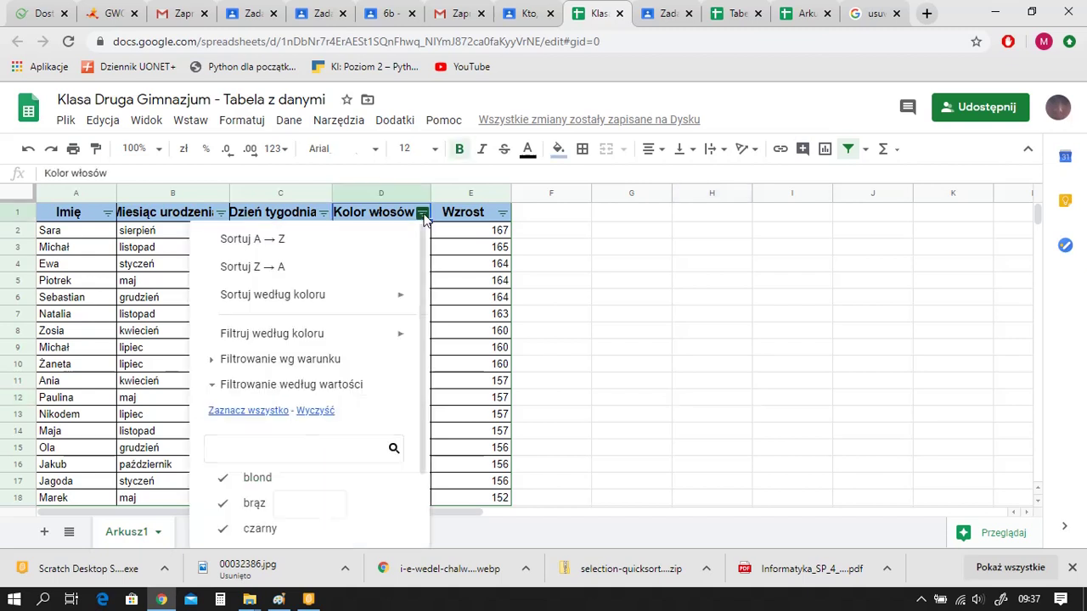
scroll(403, 352, down, 2)
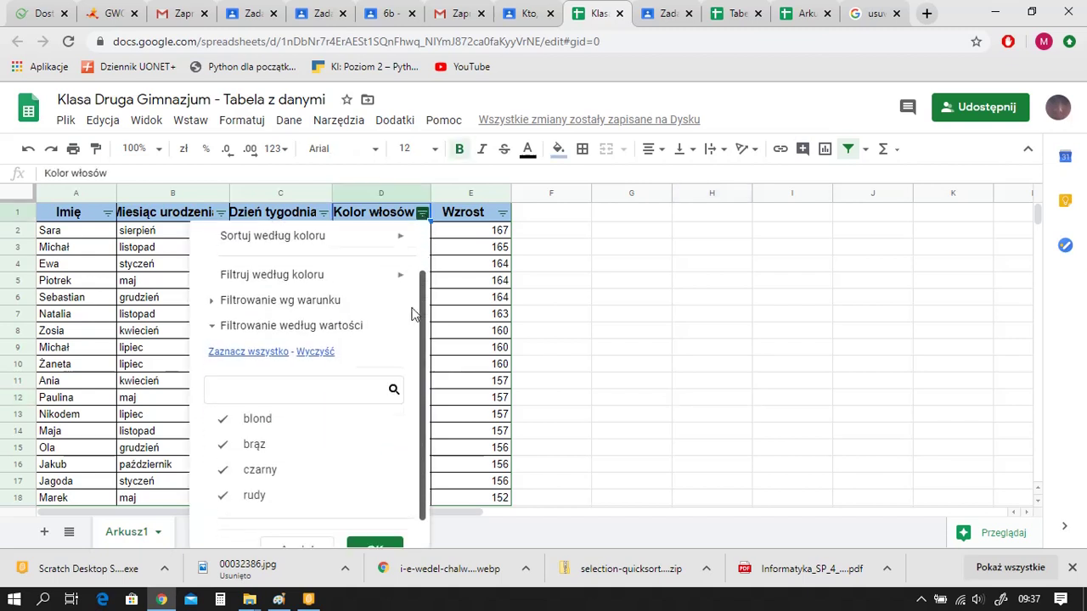
click(224, 415)
click(223, 441)
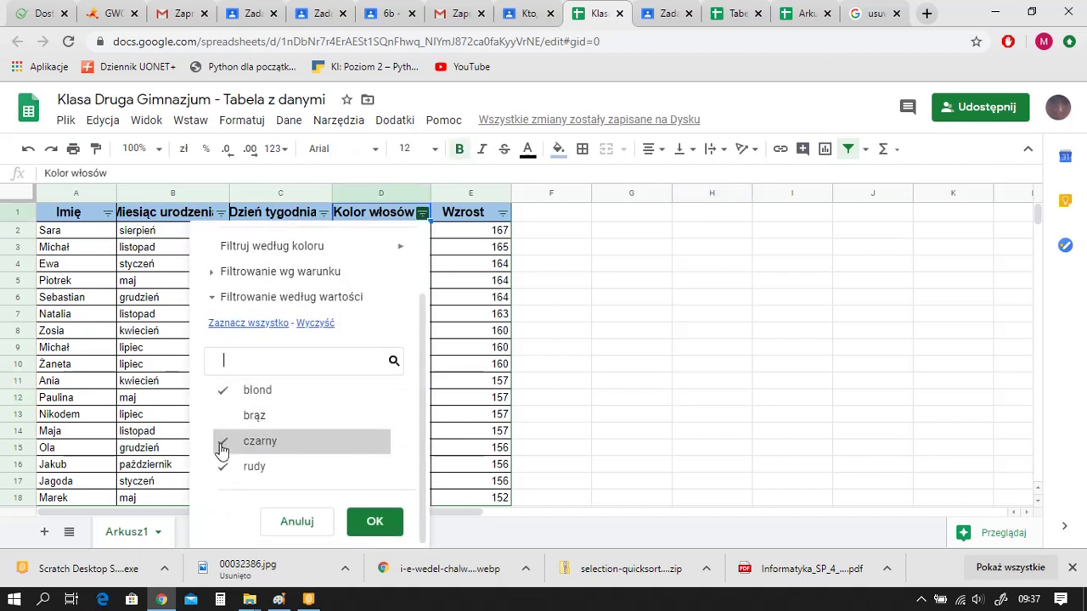
click(221, 466)
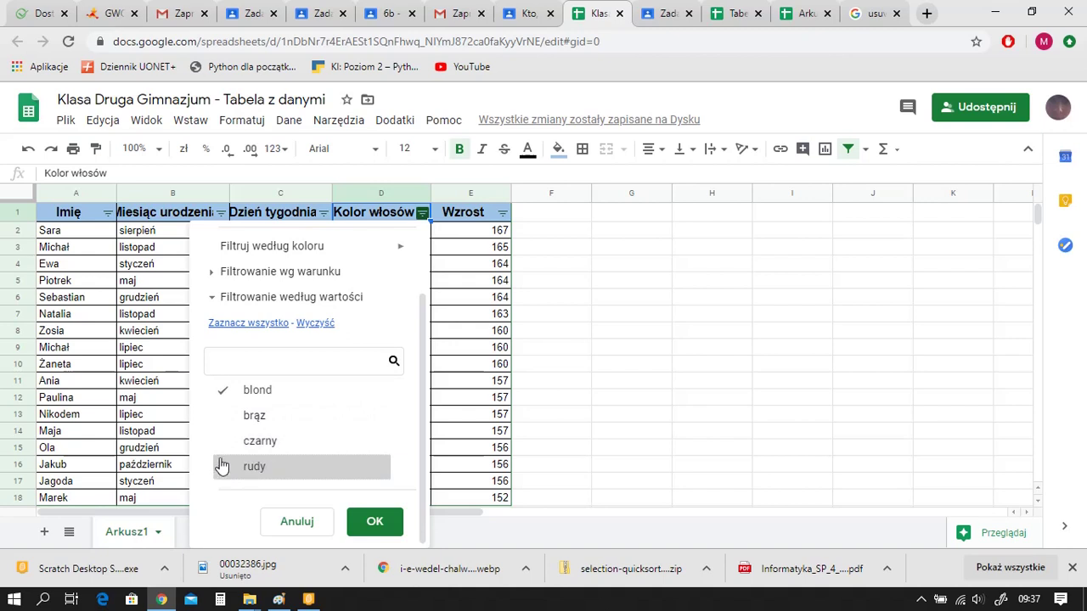
click(370, 528)
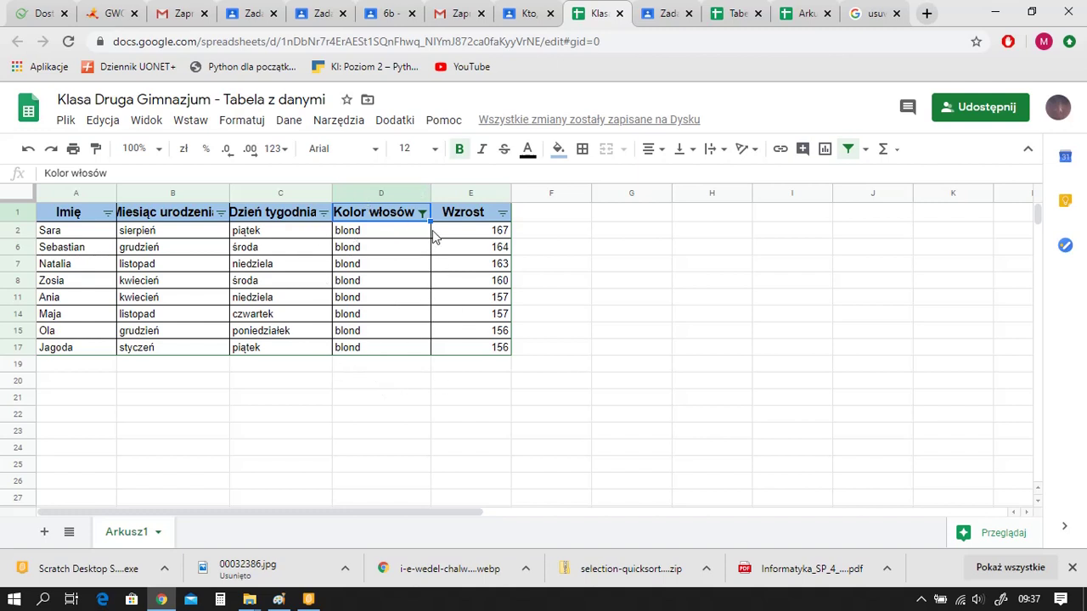
click(422, 213)
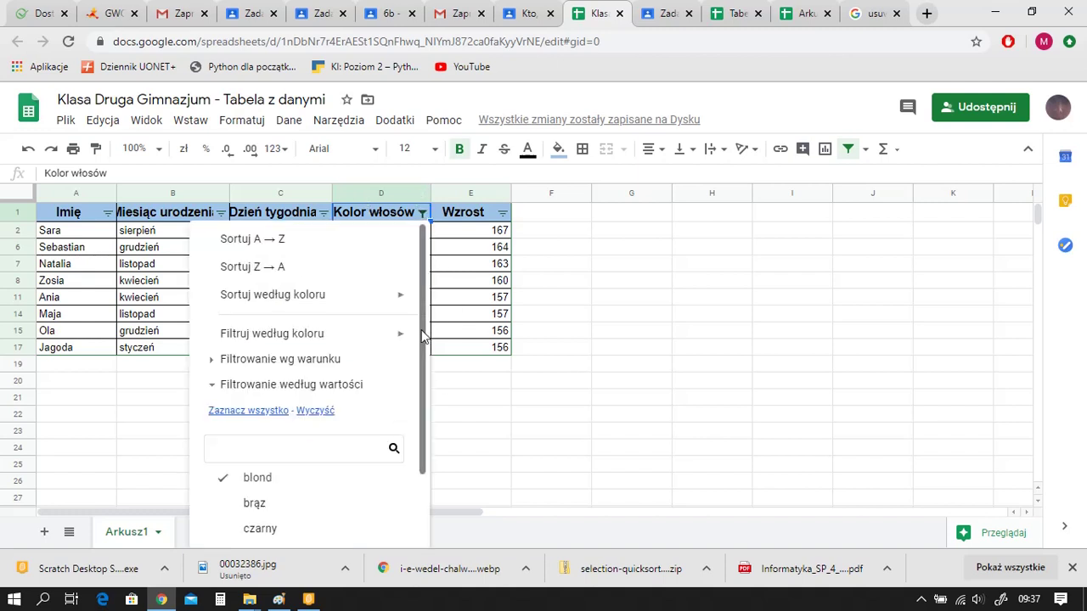
click(25, 150)
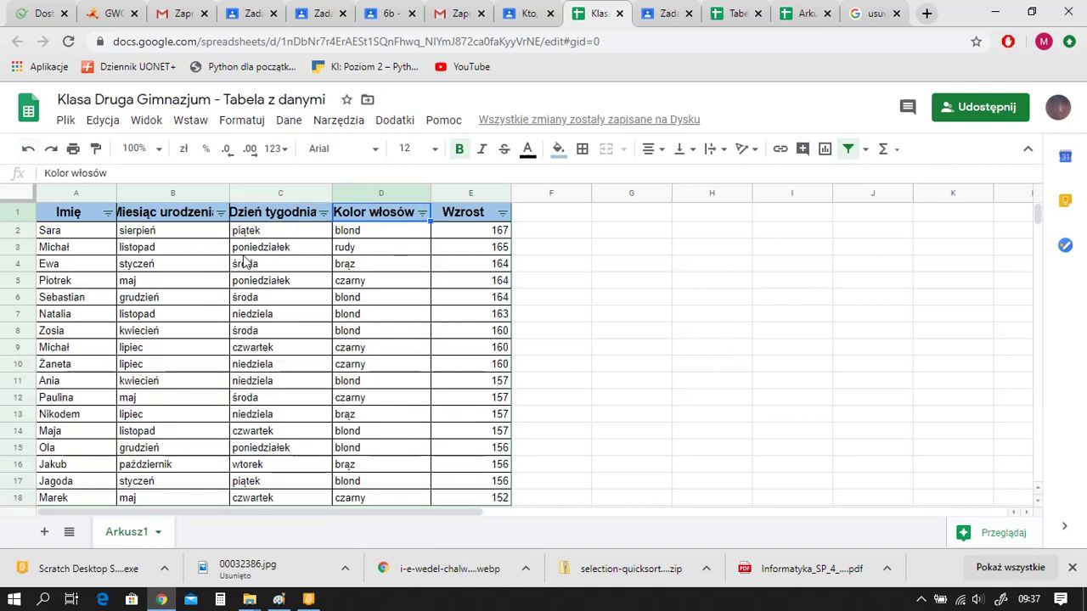
Filter the Dzień tygodnia column by value, excluding czwartek, piątek and poniedziałek
click(323, 214)
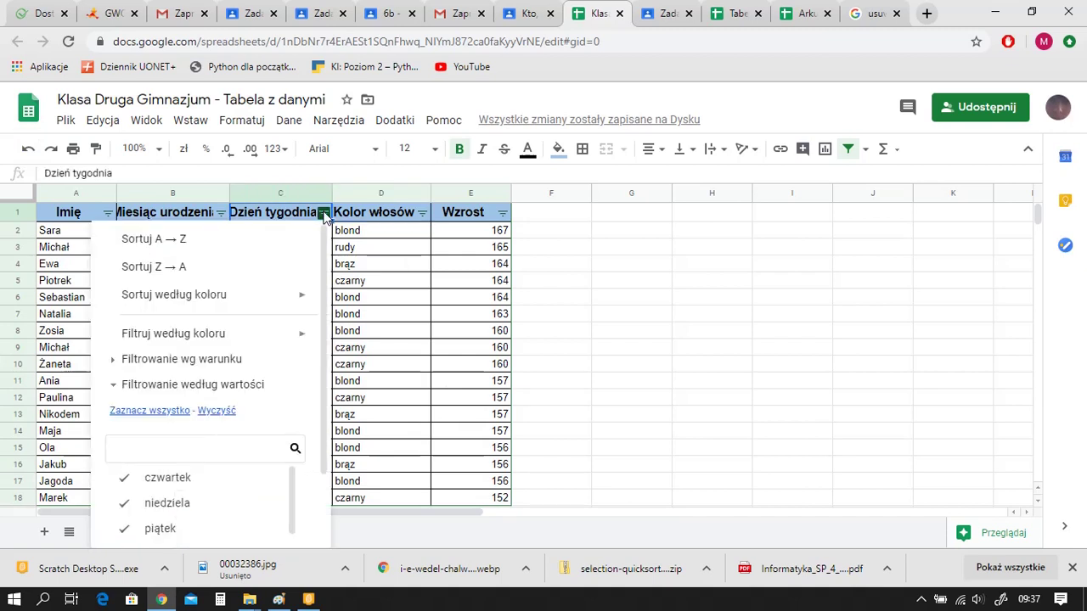
scroll(325, 483, down, 1)
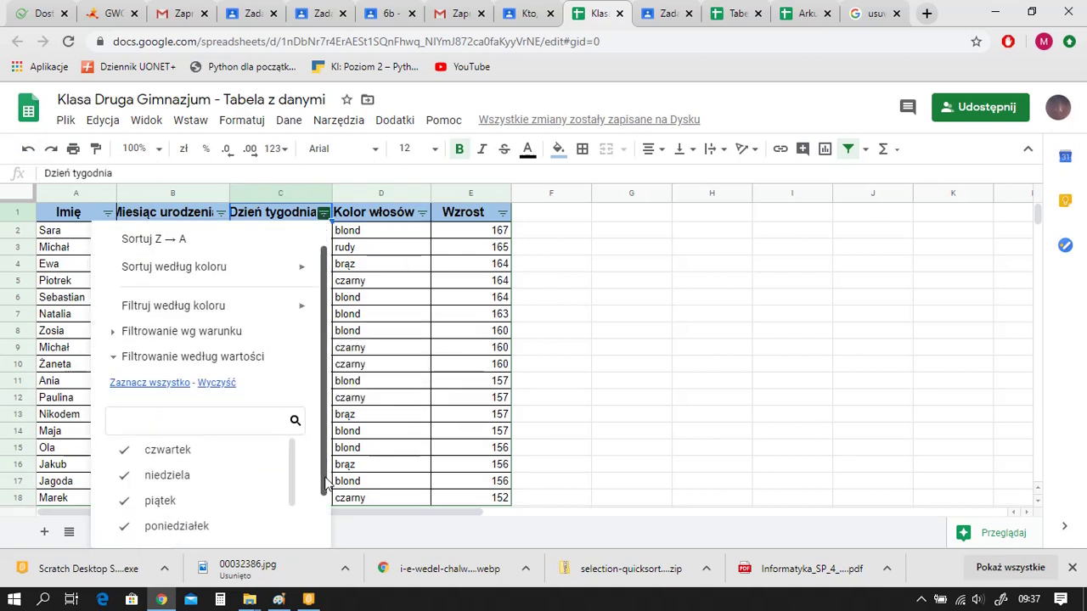
scroll(325, 482, down, 2)
click(127, 390)
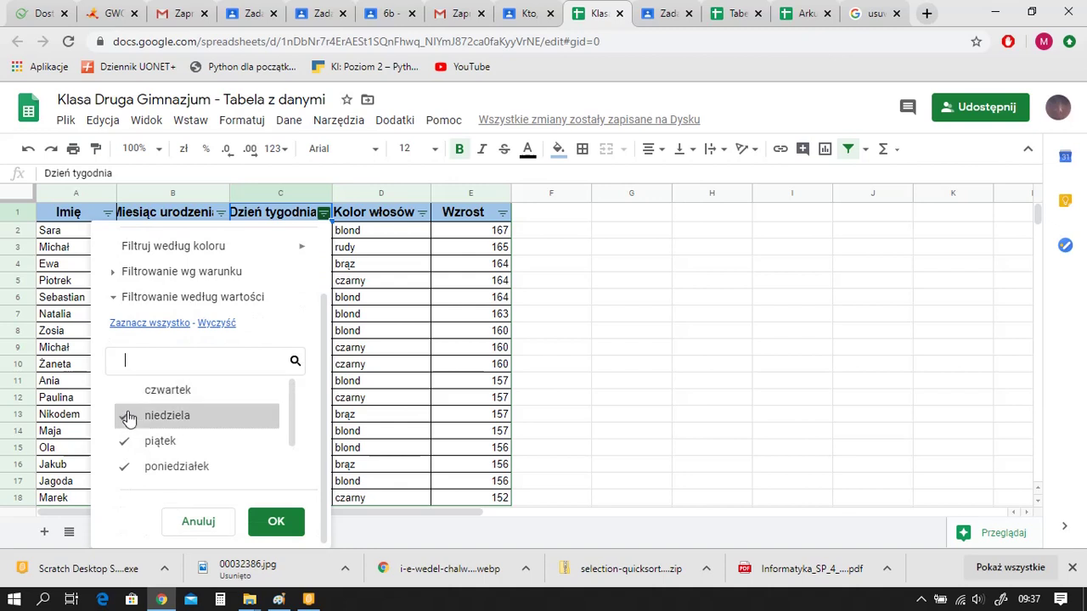
click(125, 441)
click(126, 467)
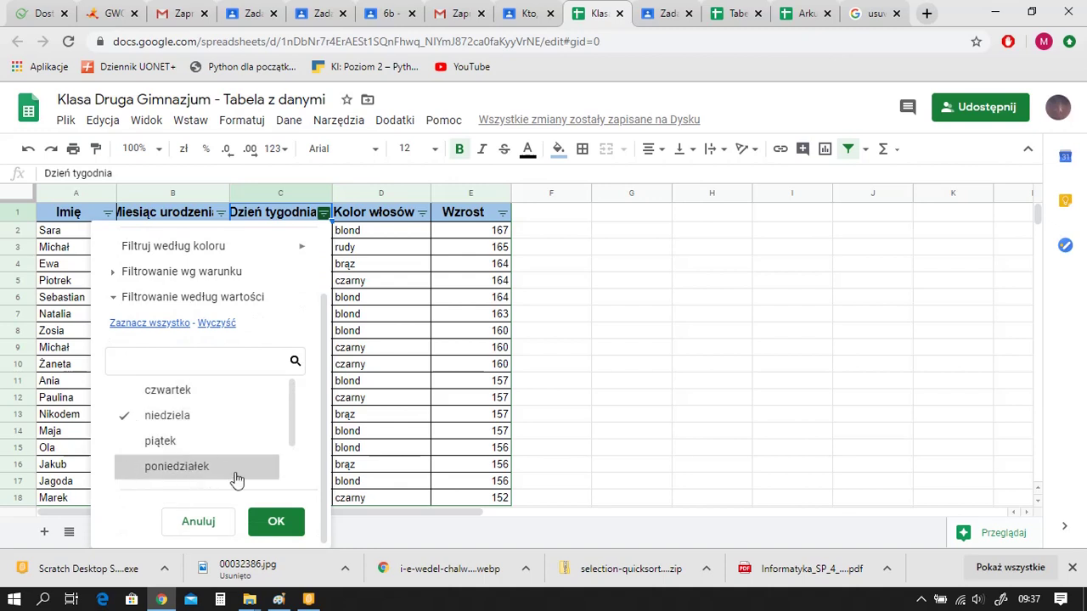
click(283, 526)
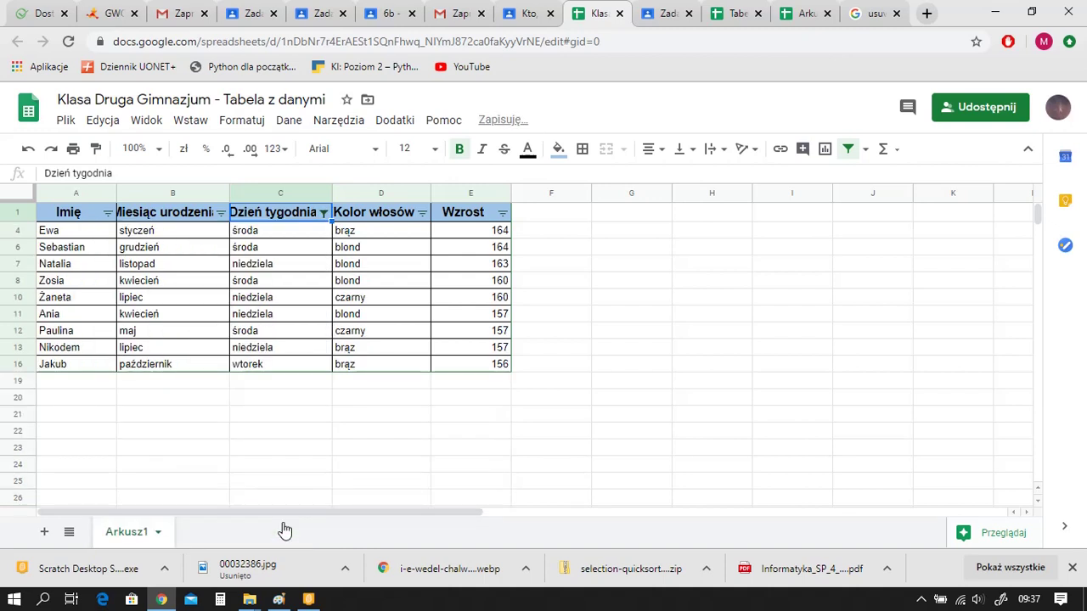
Narrow the Dzień tygodnia filter to niedziela by also excluding środa and wtorek, and undo both weekday filterings
click(323, 213)
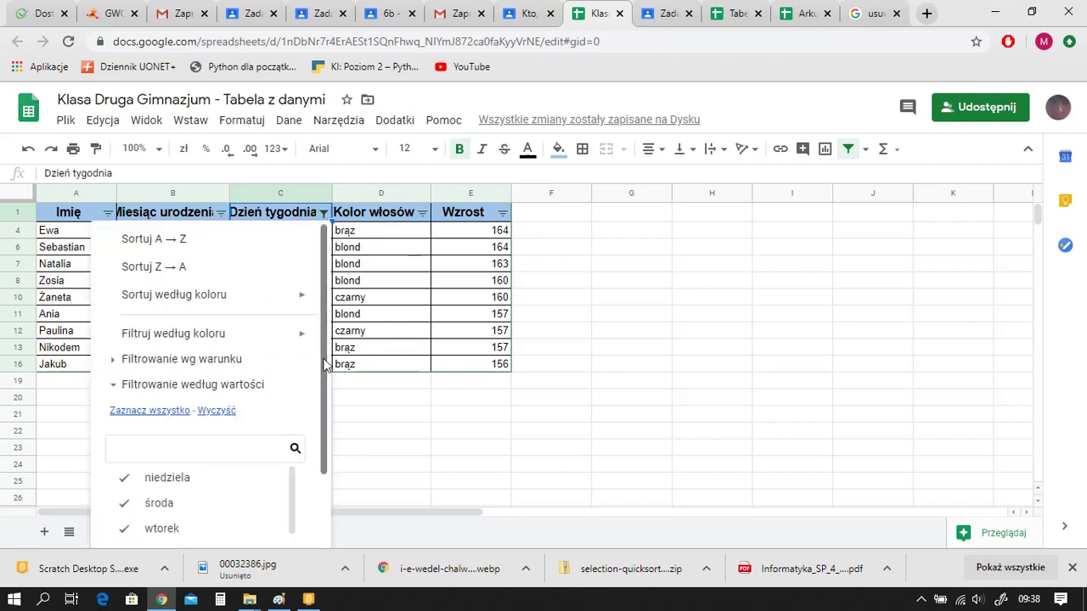
drag(331, 371, 327, 438)
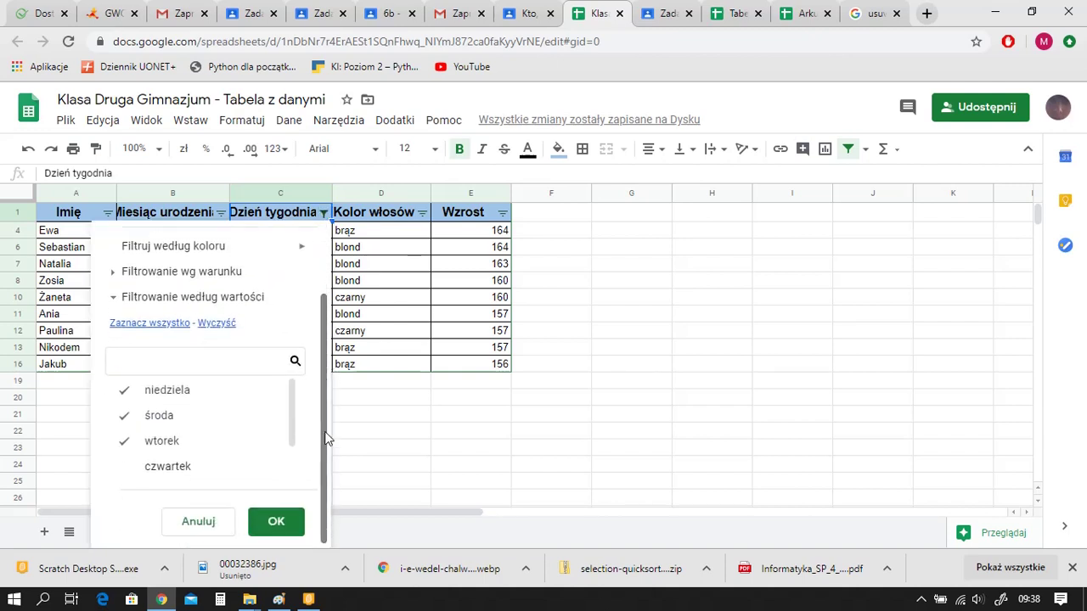
click(122, 415)
click(123, 450)
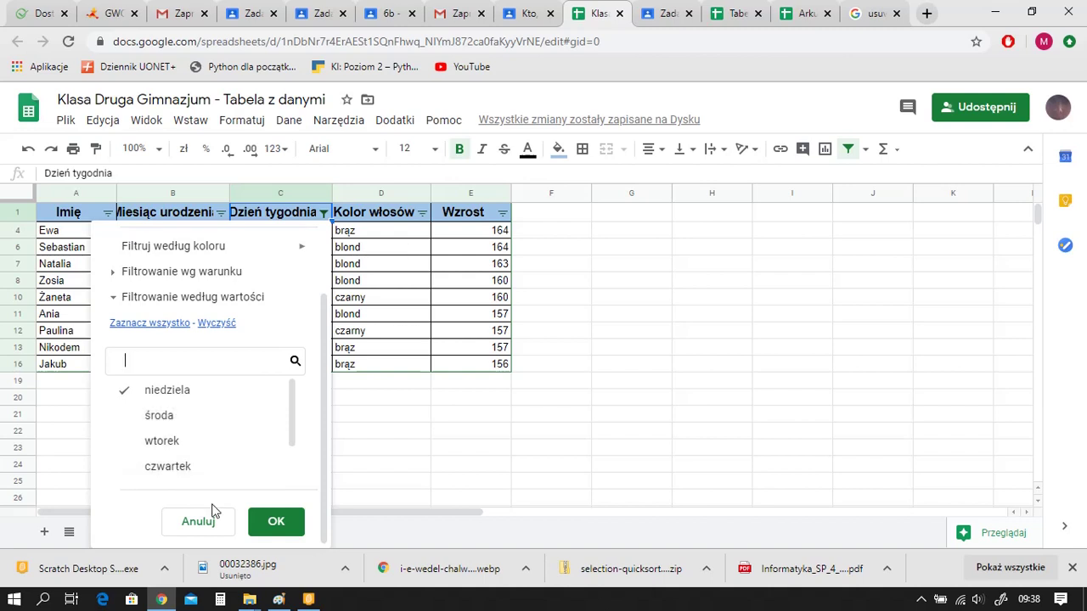
click(269, 524)
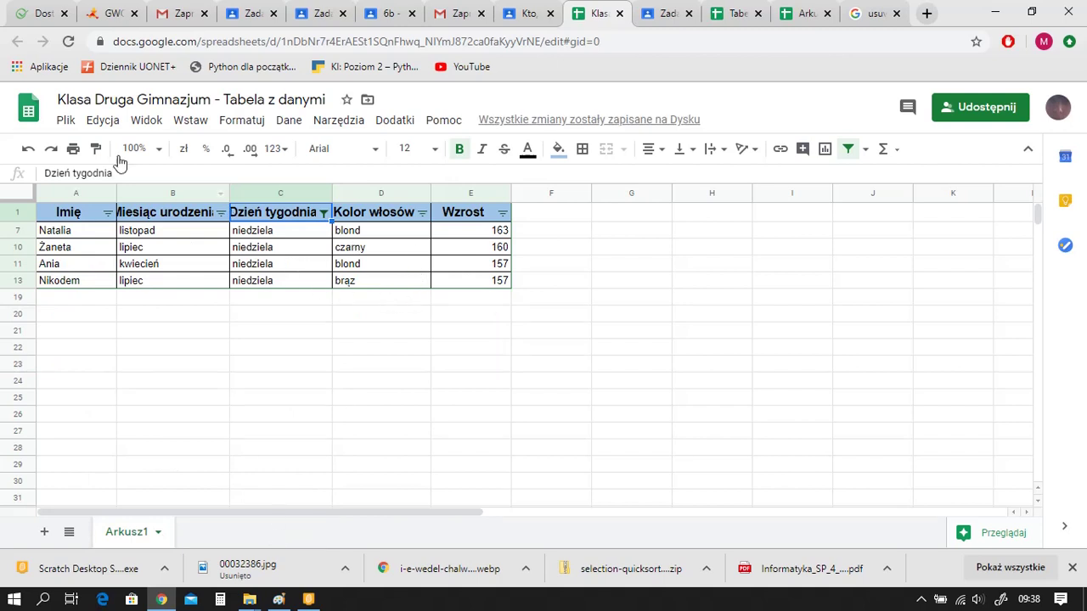
click(28, 151)
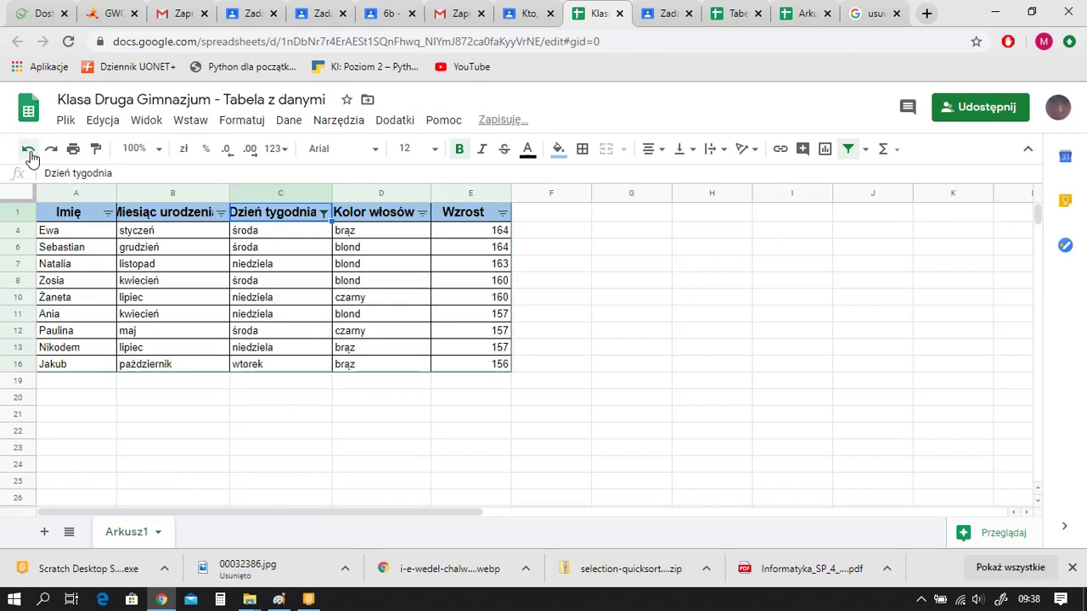
click(29, 151)
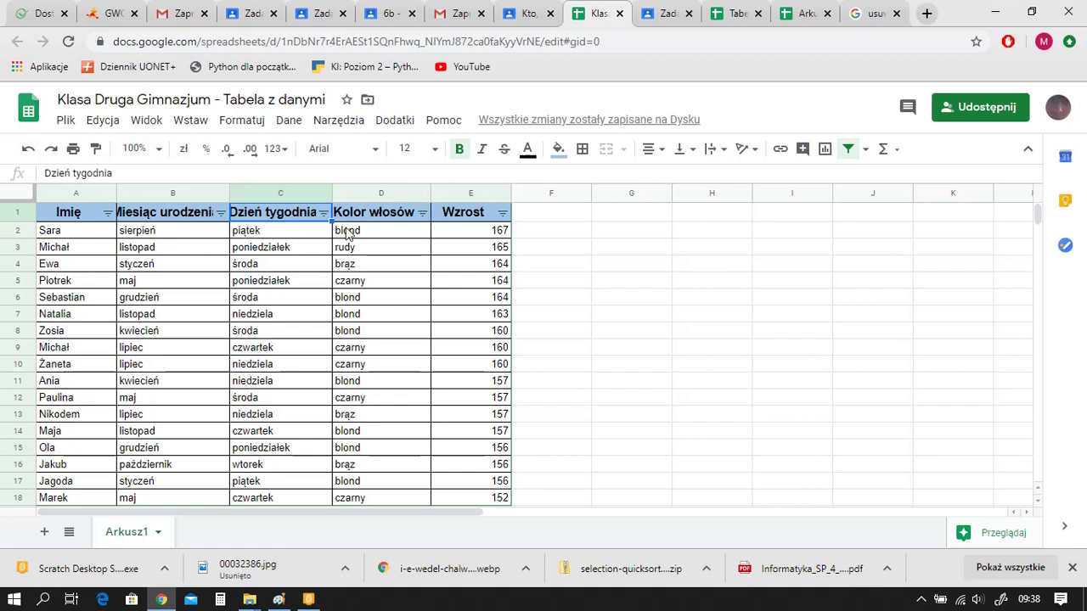
Filter the Miesiąc urodzenia column by value to show only sierpień, excluding every other month
click(220, 213)
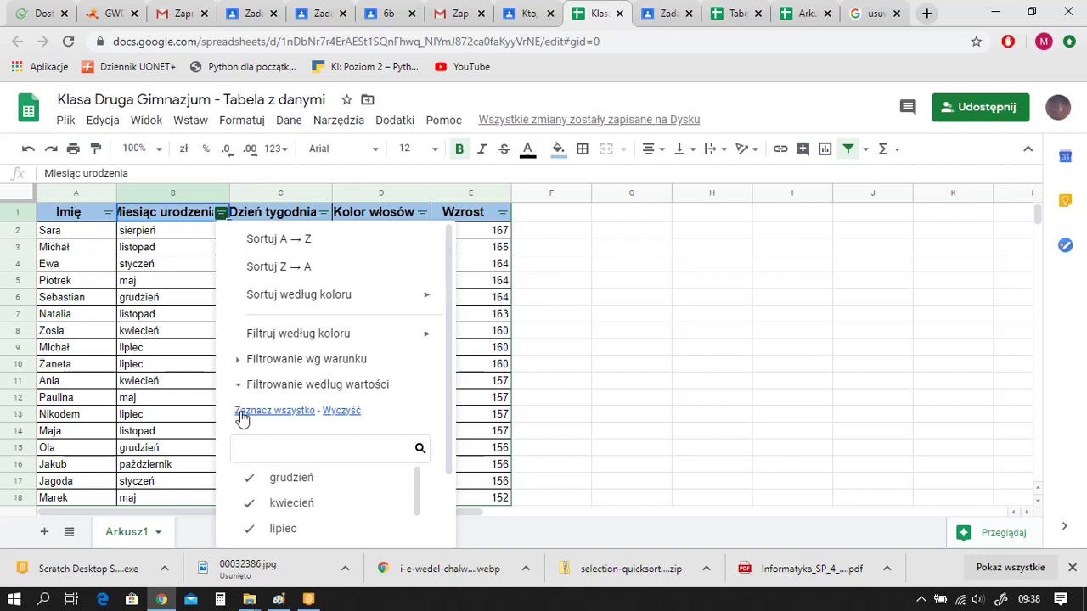
drag(448, 442, 450, 515)
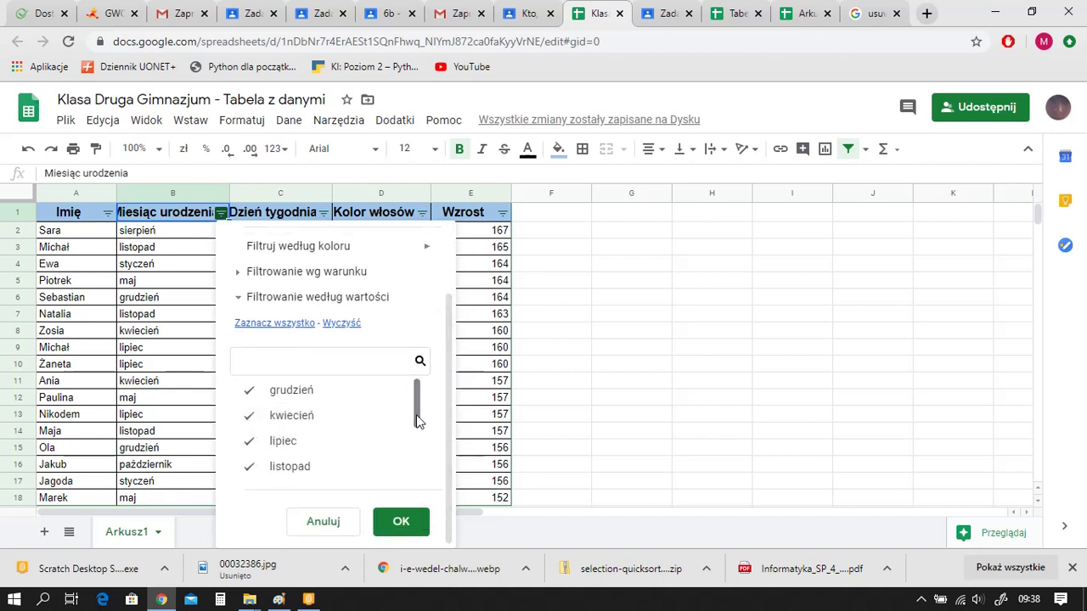
click(248, 393)
click(248, 425)
click(248, 441)
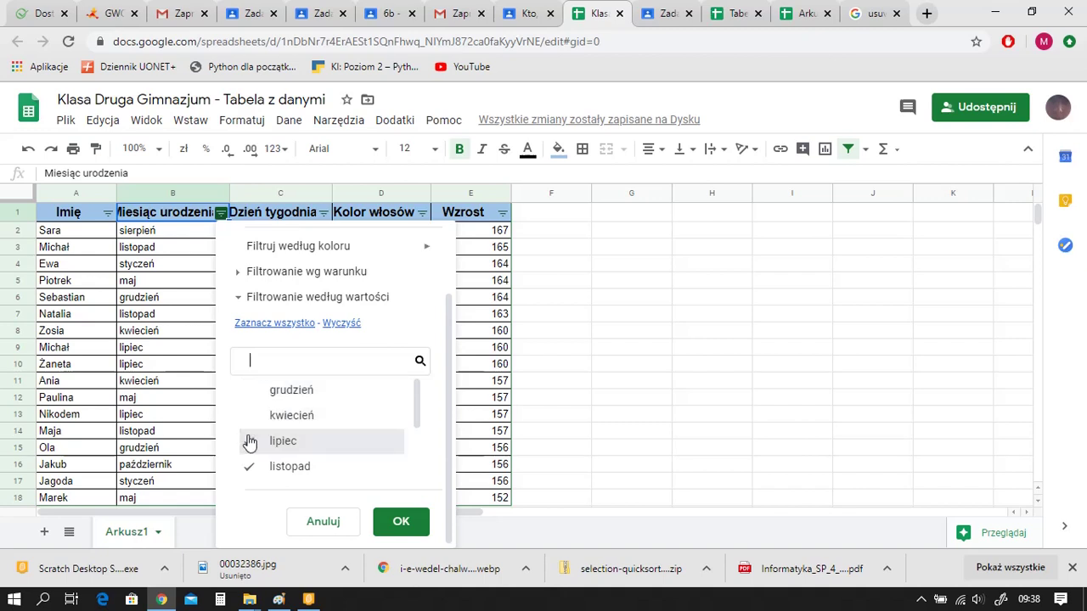
drag(417, 424, 415, 463)
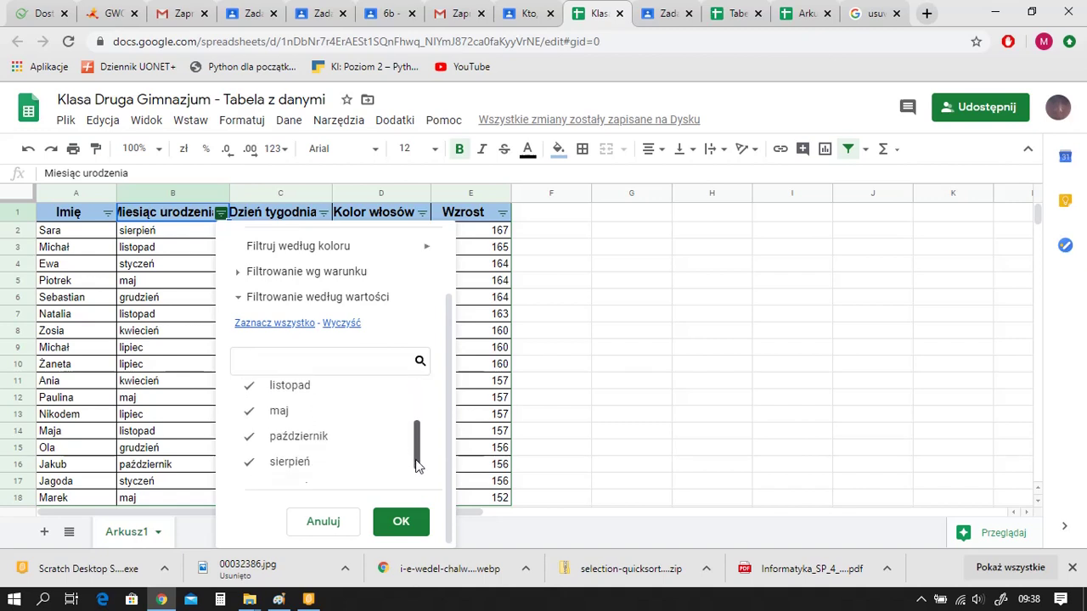
click(244, 393)
click(247, 414)
click(250, 438)
drag(421, 456, 421, 472)
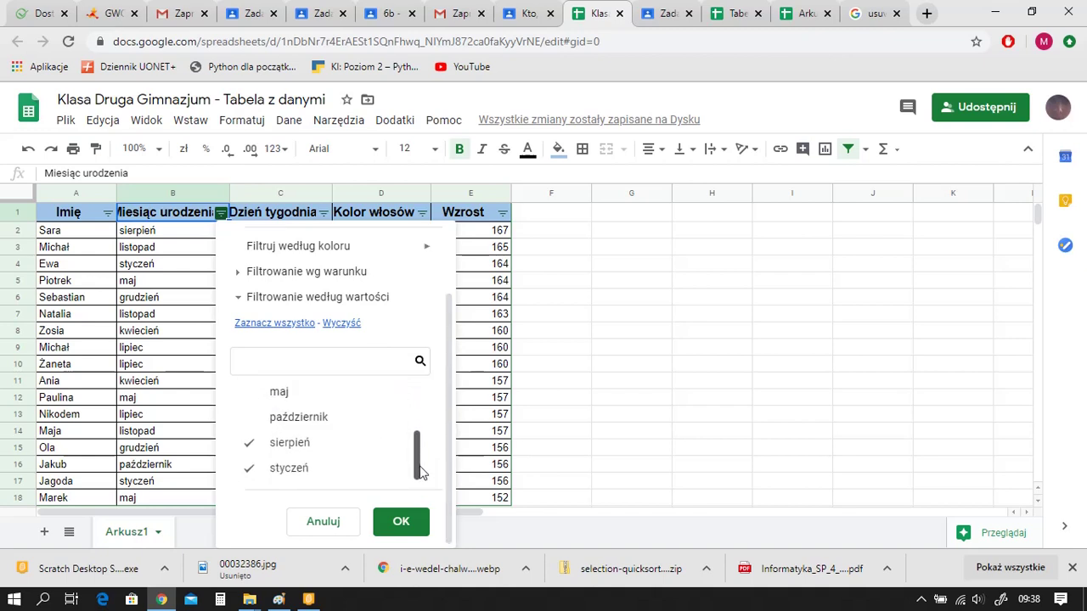
click(257, 468)
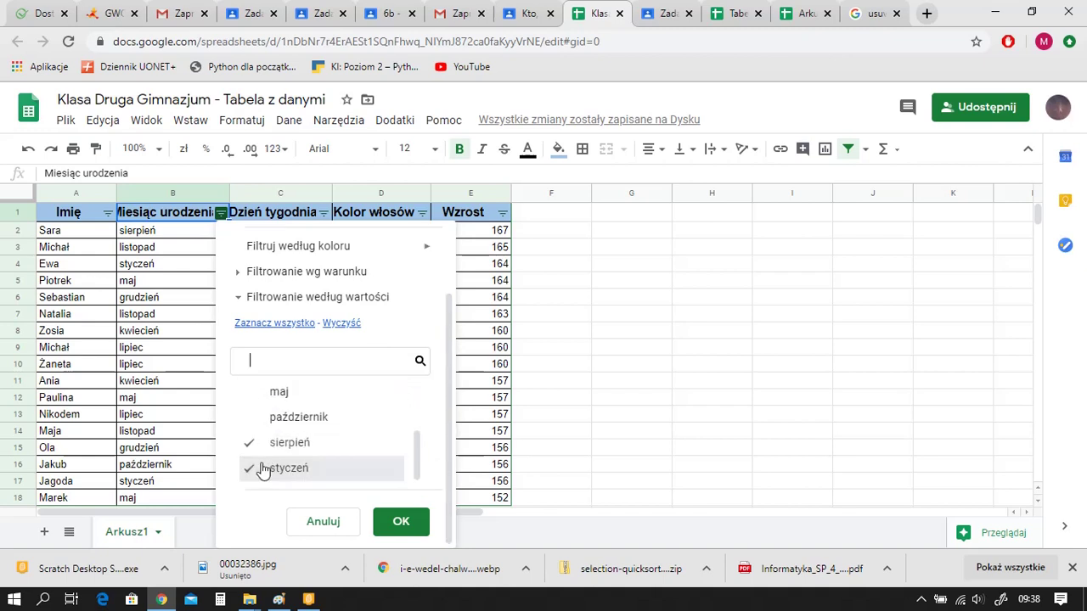
click(402, 524)
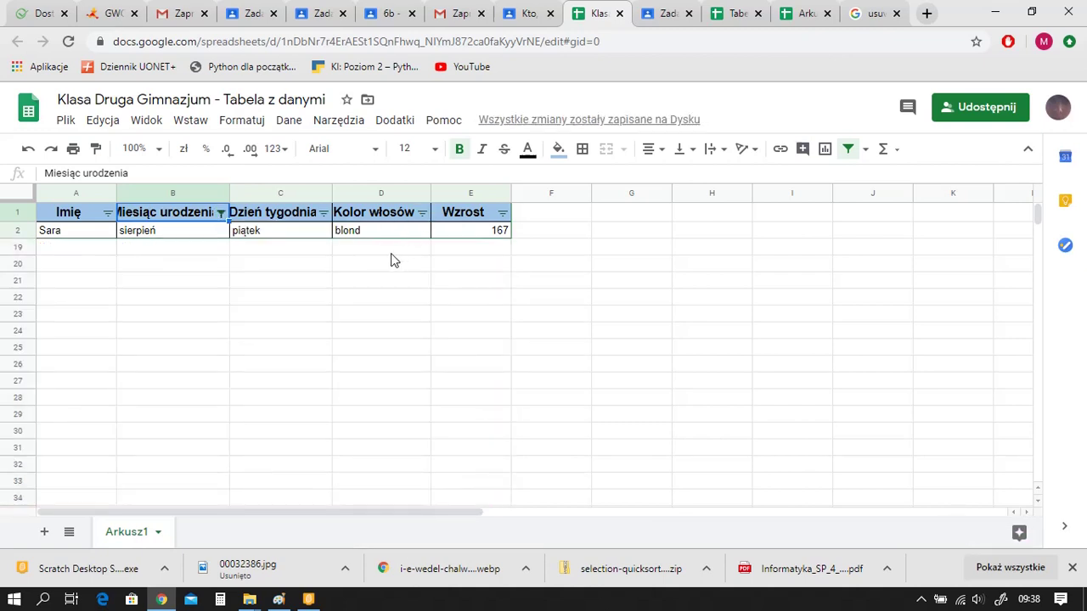
Change the Miesiąc urodzenia filter to show only grudzień instead of sierpień
click(220, 213)
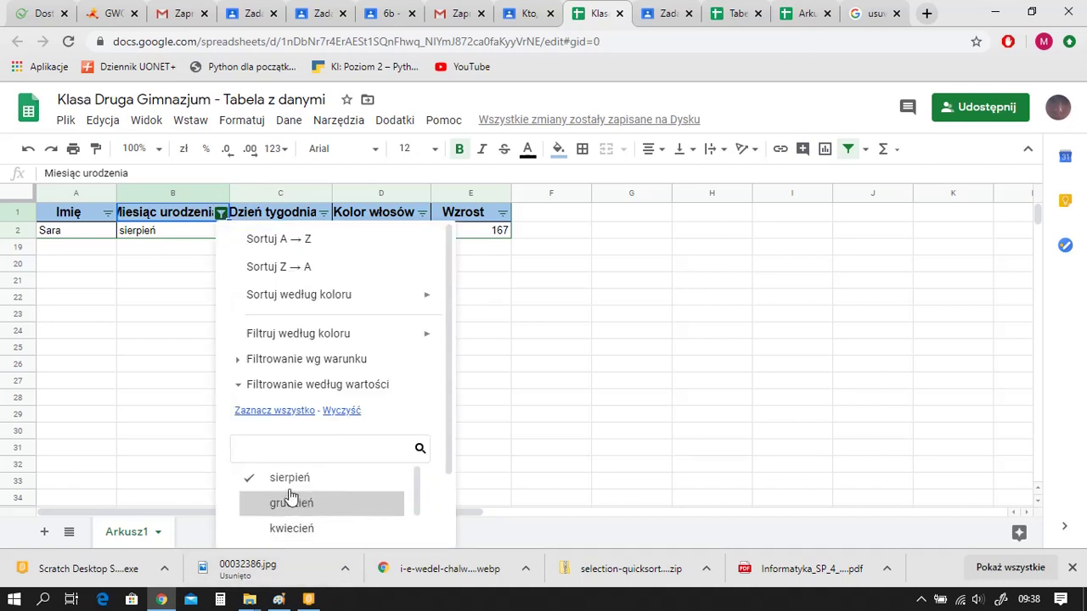
click(376, 489)
click(320, 509)
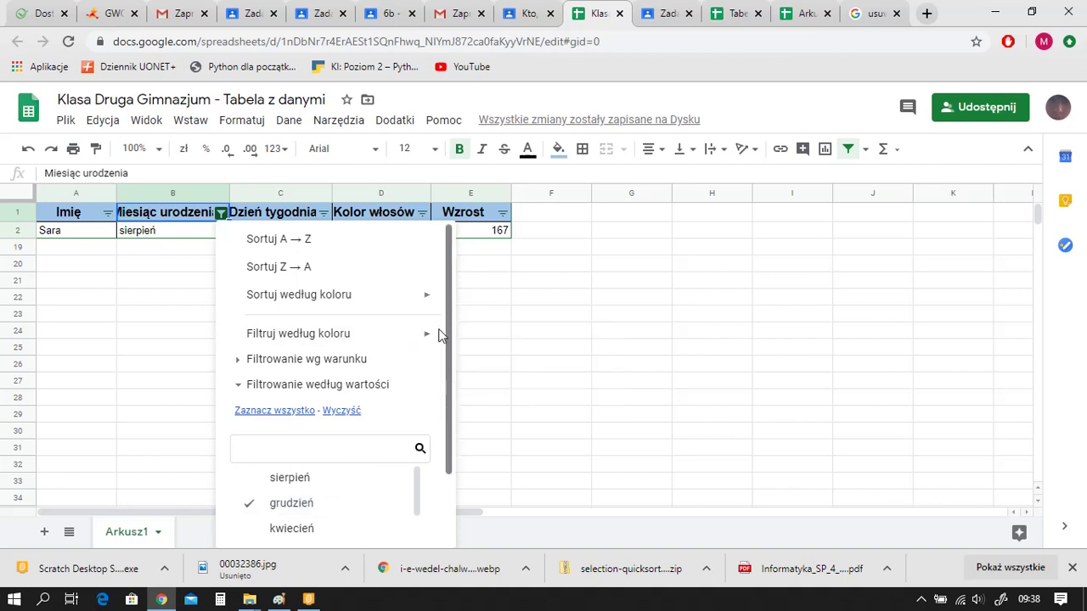
scroll(448, 455, down, 1)
scroll(448, 454, down, 3)
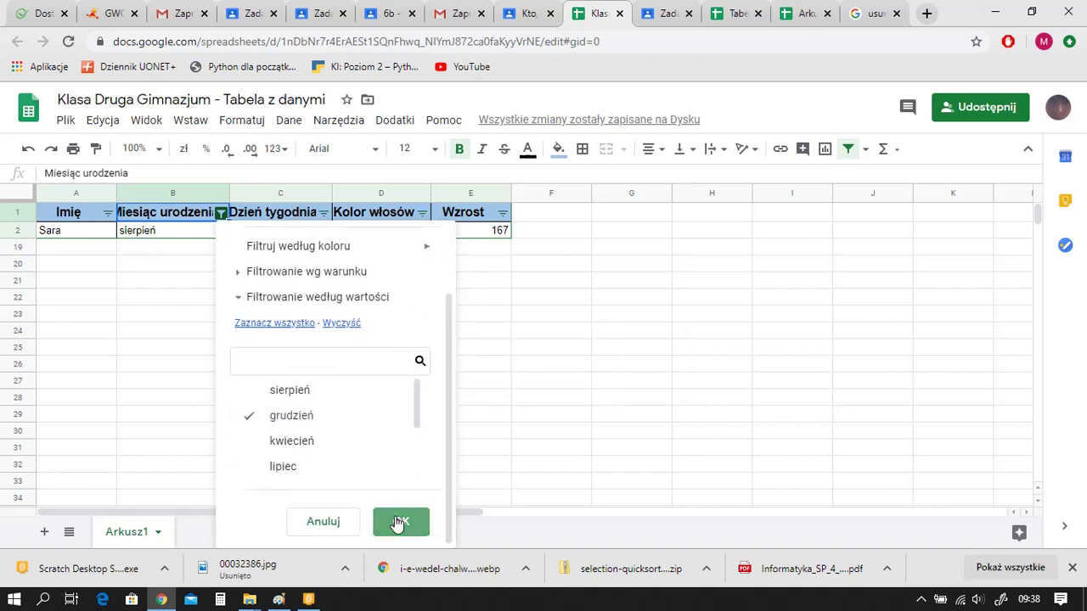
click(399, 521)
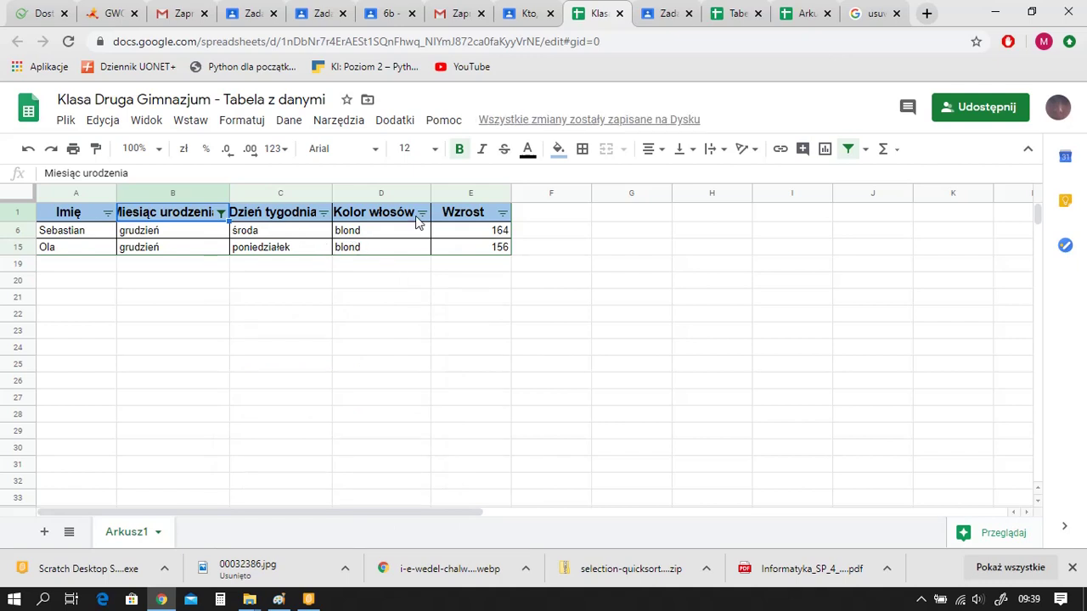
Filter the Dzień tygodnia column by value, excluding środa and keeping poniedziałek
click(322, 212)
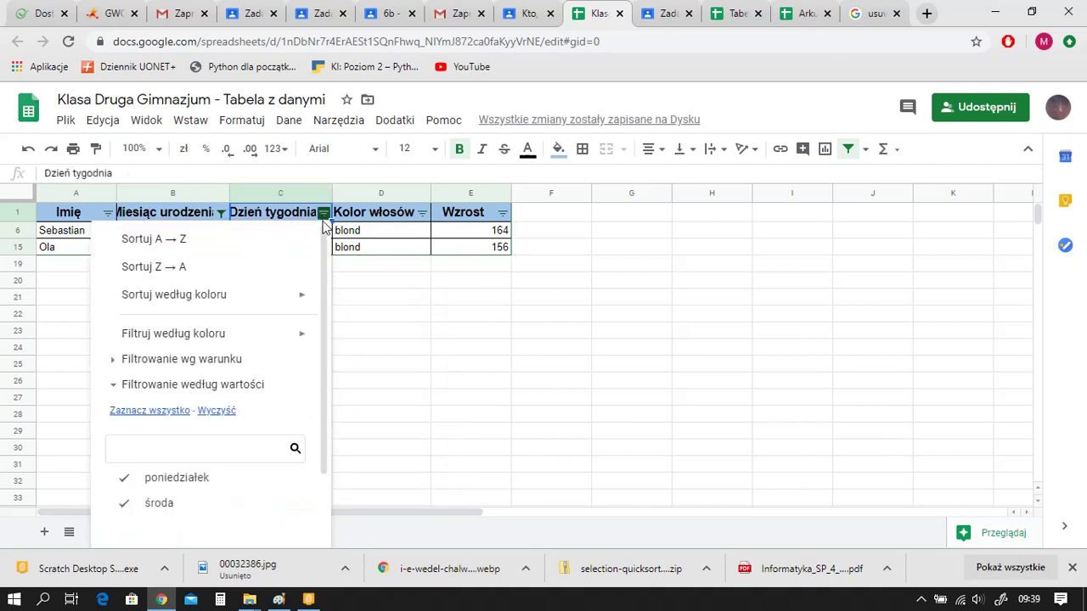
mouse_move(316, 349)
click(133, 500)
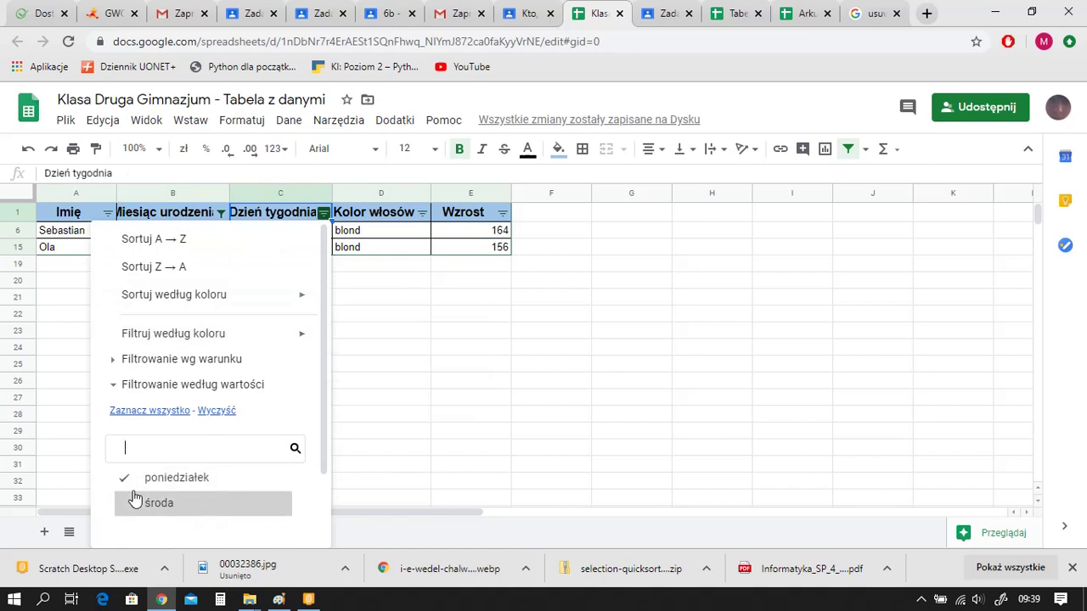
drag(321, 422, 291, 499)
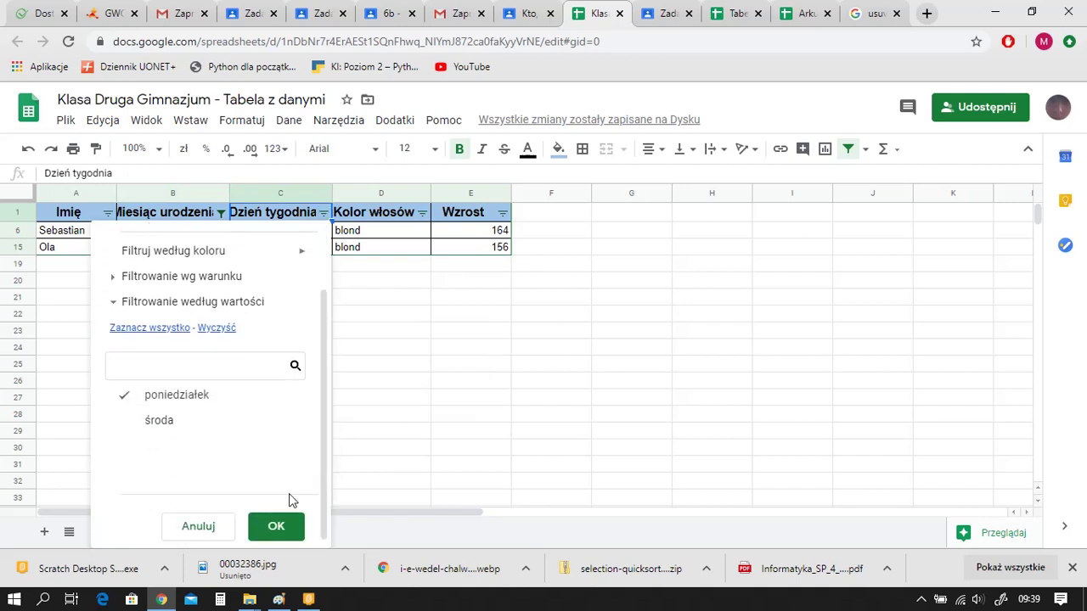
click(278, 528)
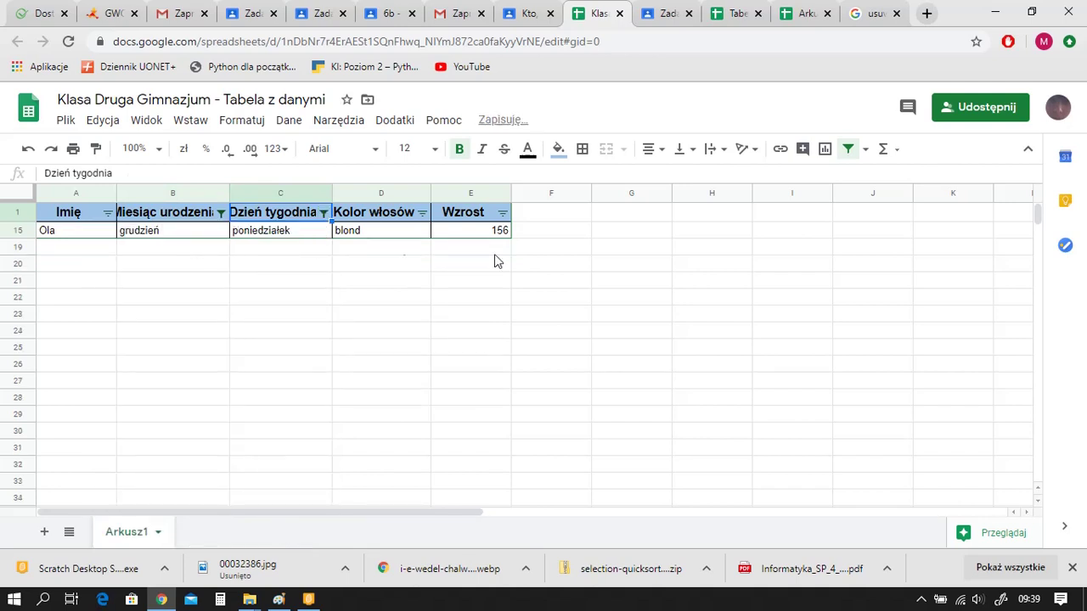
Undo the weekday filtering, both birth-month filterings and the creation of the table's filter
click(27, 152)
click(27, 151)
click(27, 151)
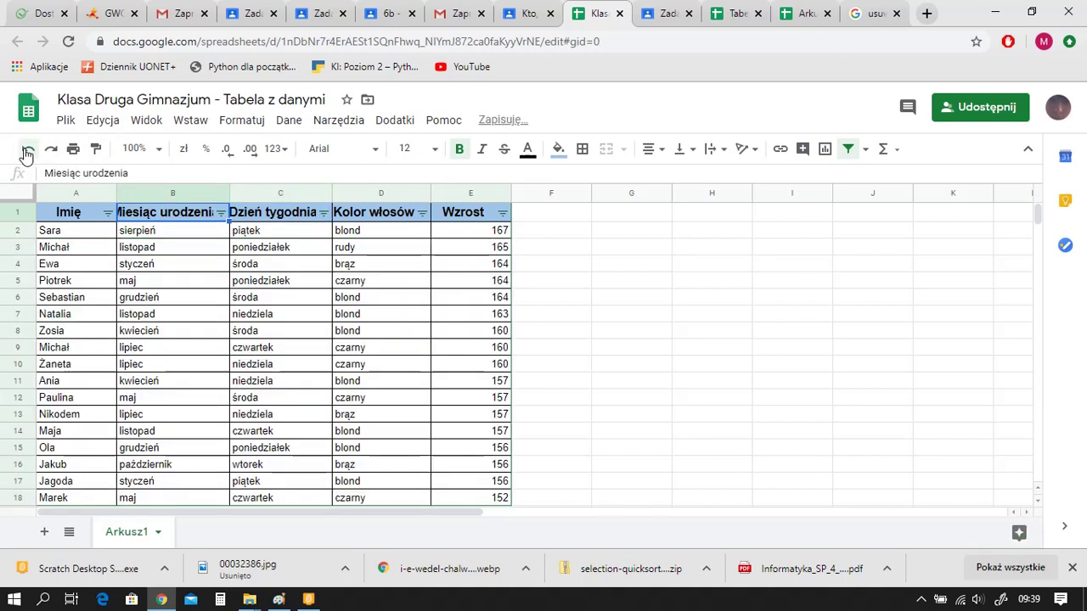
click(27, 151)
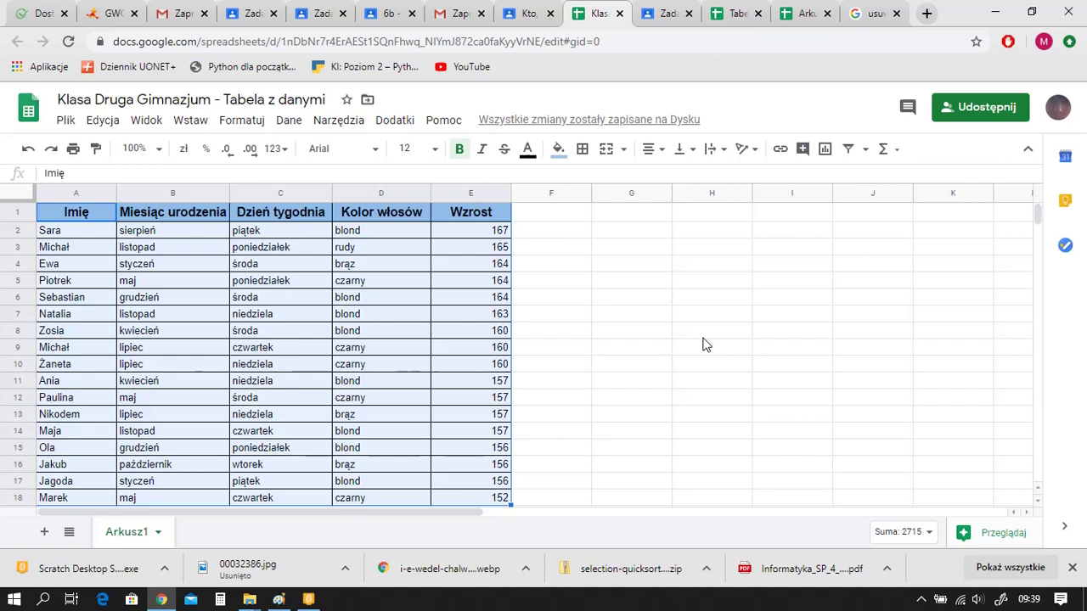
Enter the heading Płeć in cell F1, formatted bold, centred and at font size 14
click(545, 218)
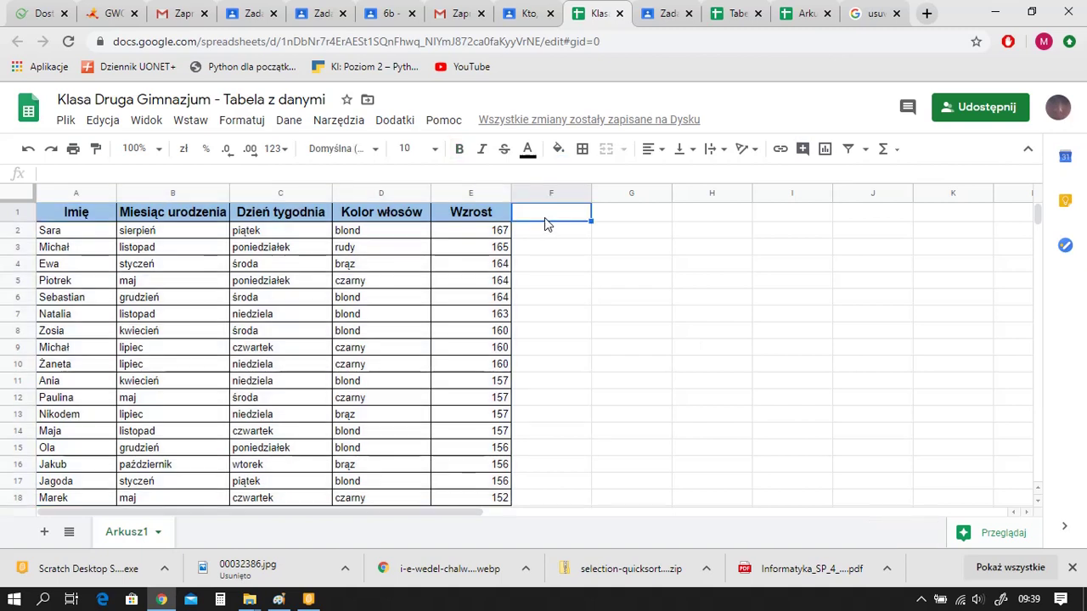
click(436, 149)
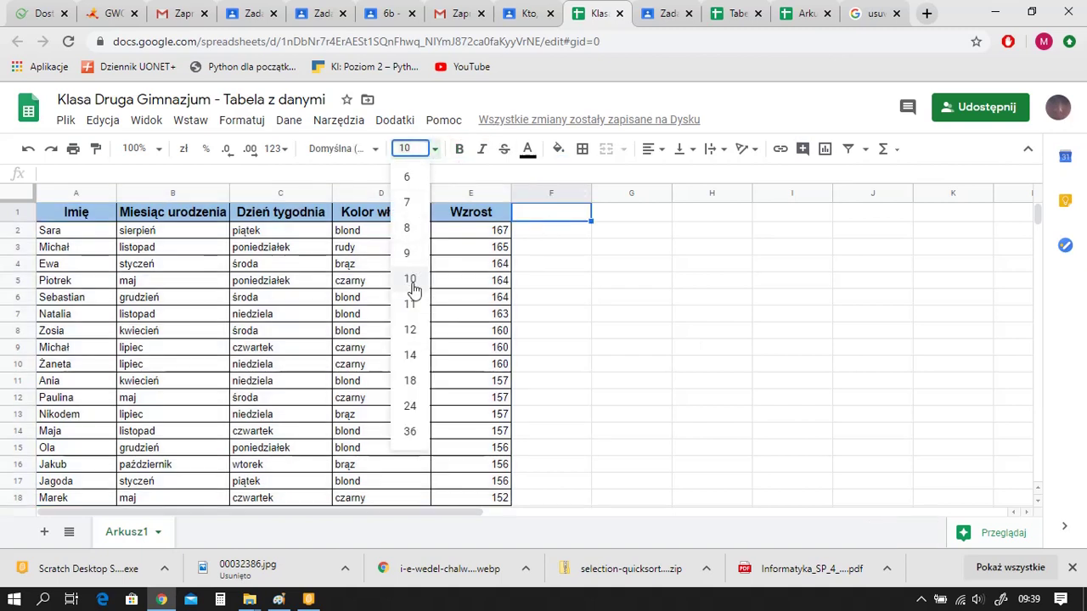
click(411, 356)
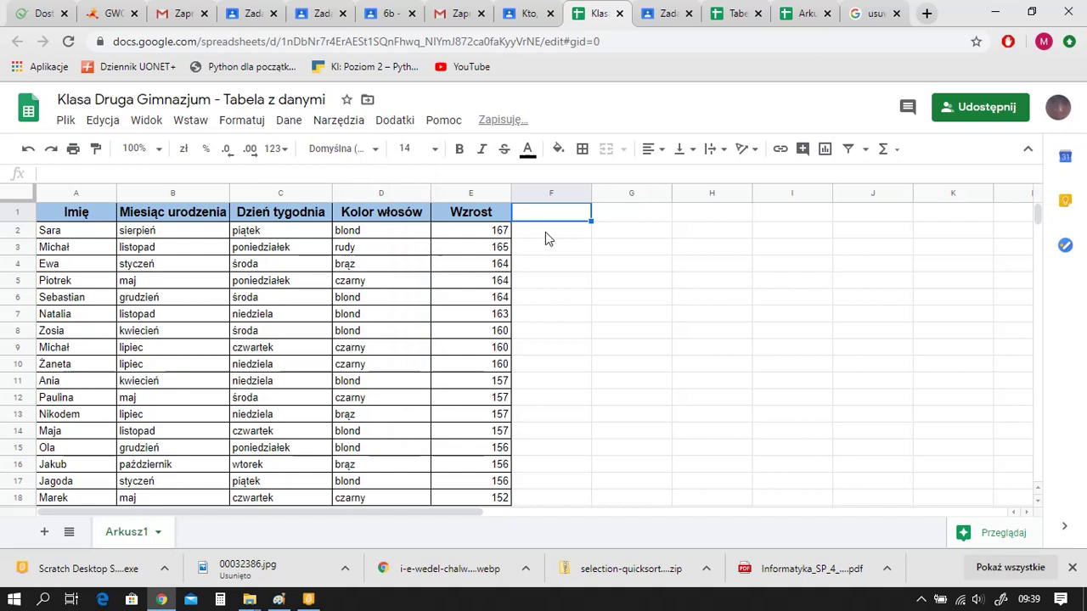
click(664, 150)
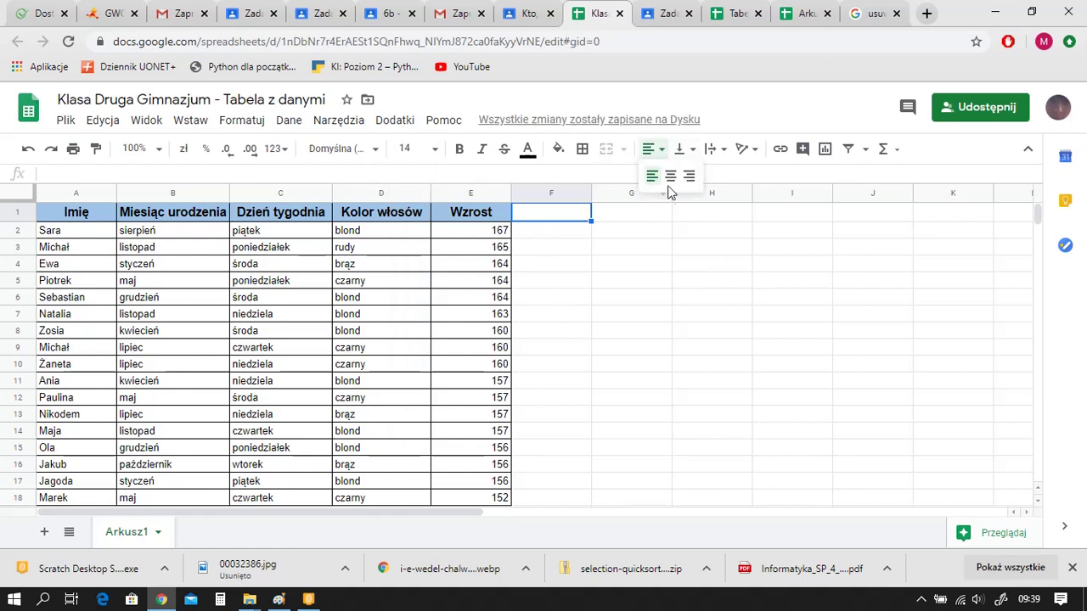
click(669, 178)
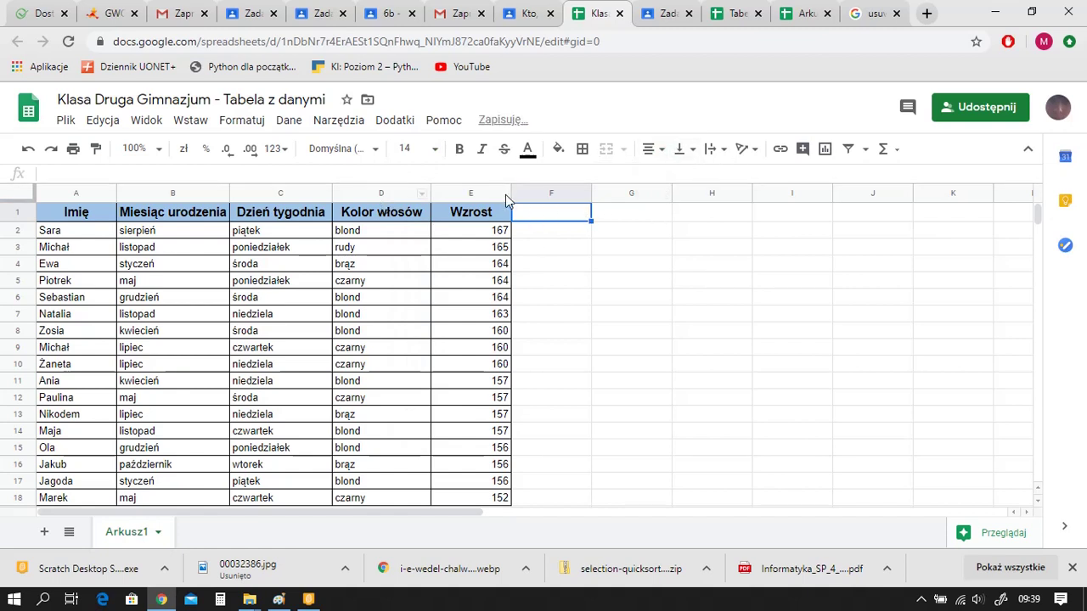
text(Płeć)
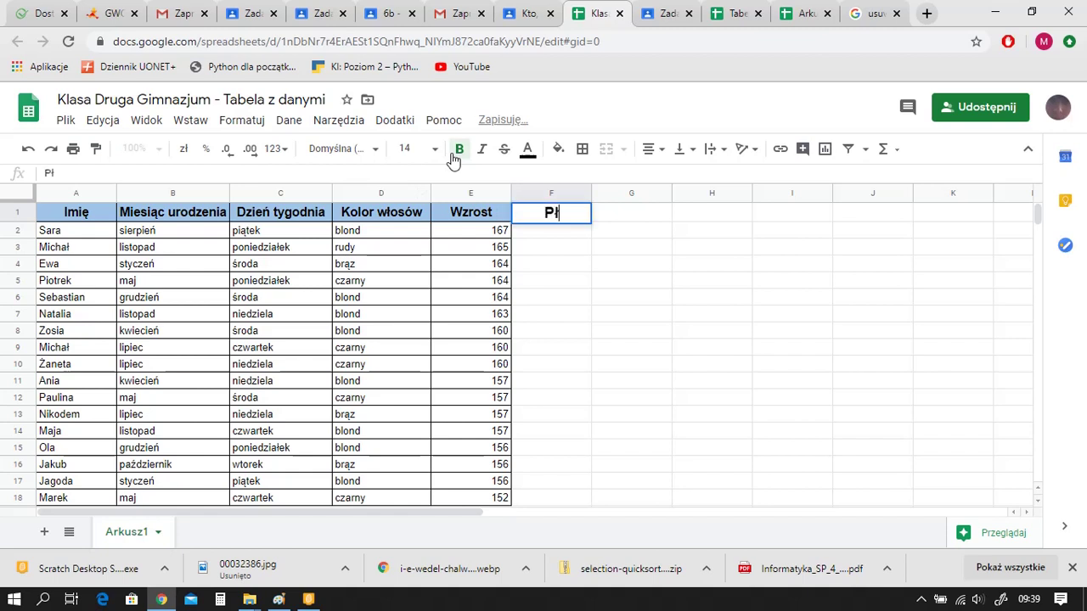
click(646, 247)
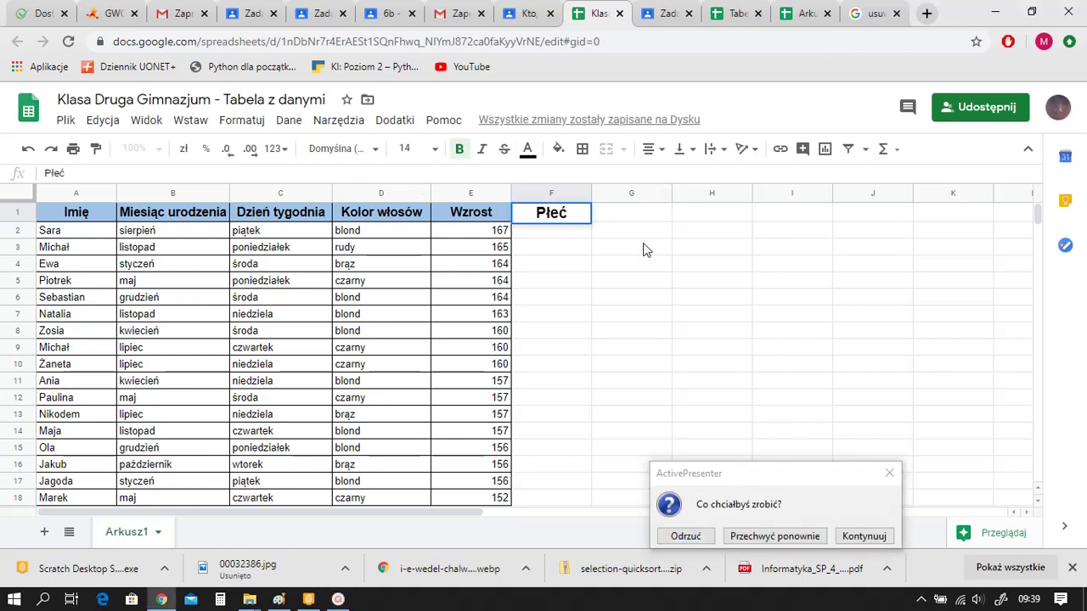
Fill the Płeć heading cell F1 with a light grey-teal colour
click(548, 219)
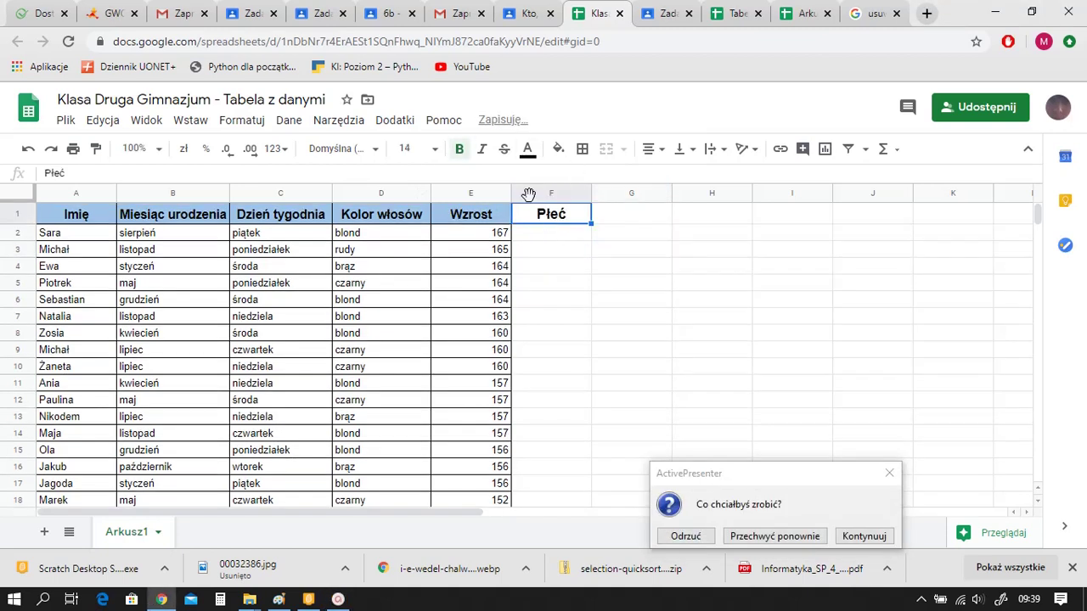
click(558, 148)
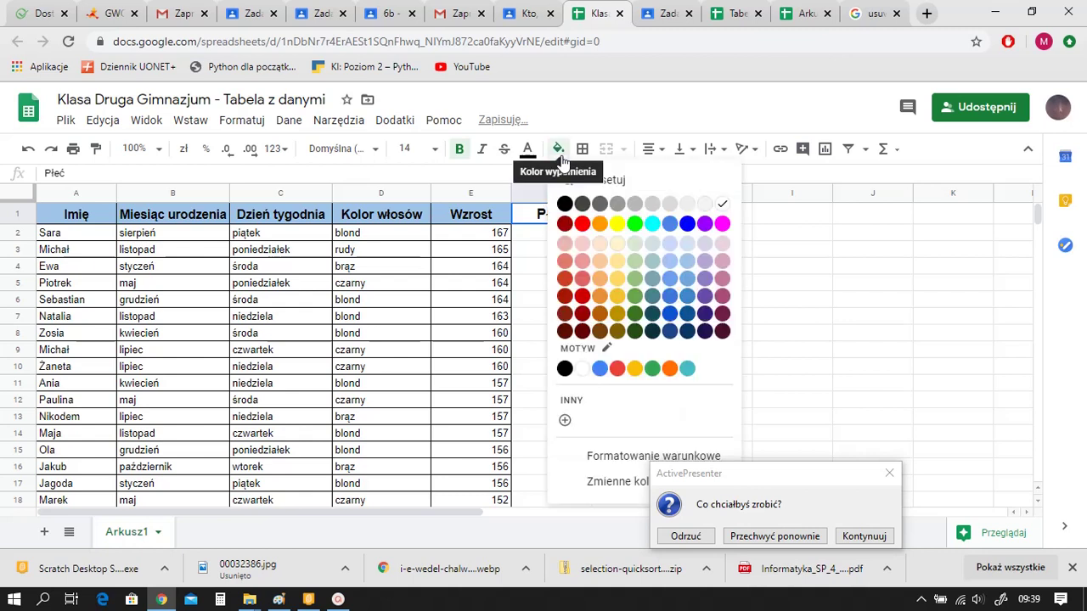
click(654, 270)
click(858, 304)
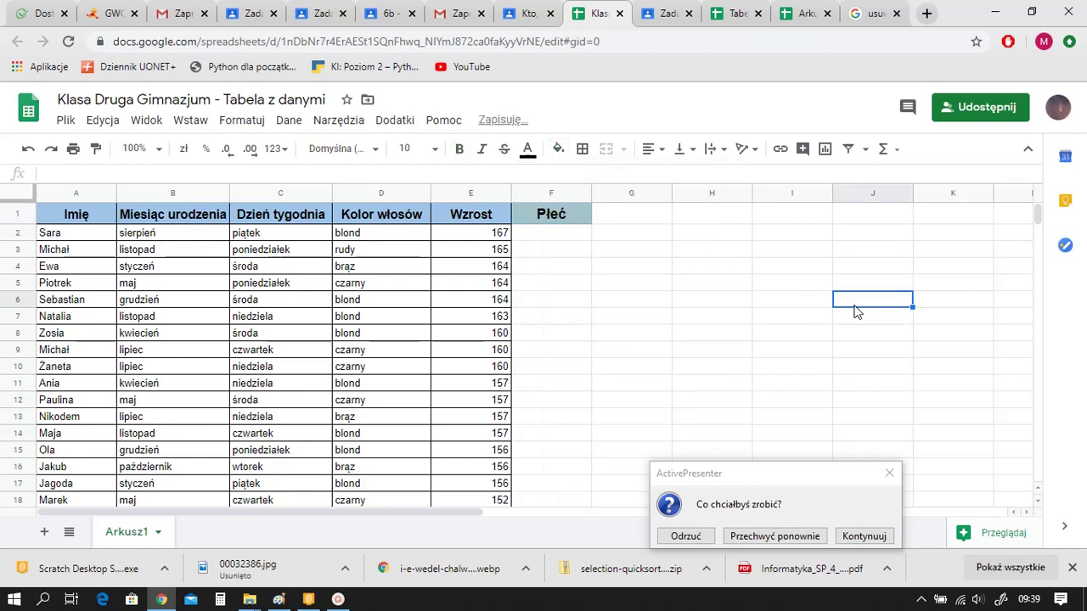
Apply all borders to the Płeć column from F1 down to the table's last row
click(552, 237)
click(526, 218)
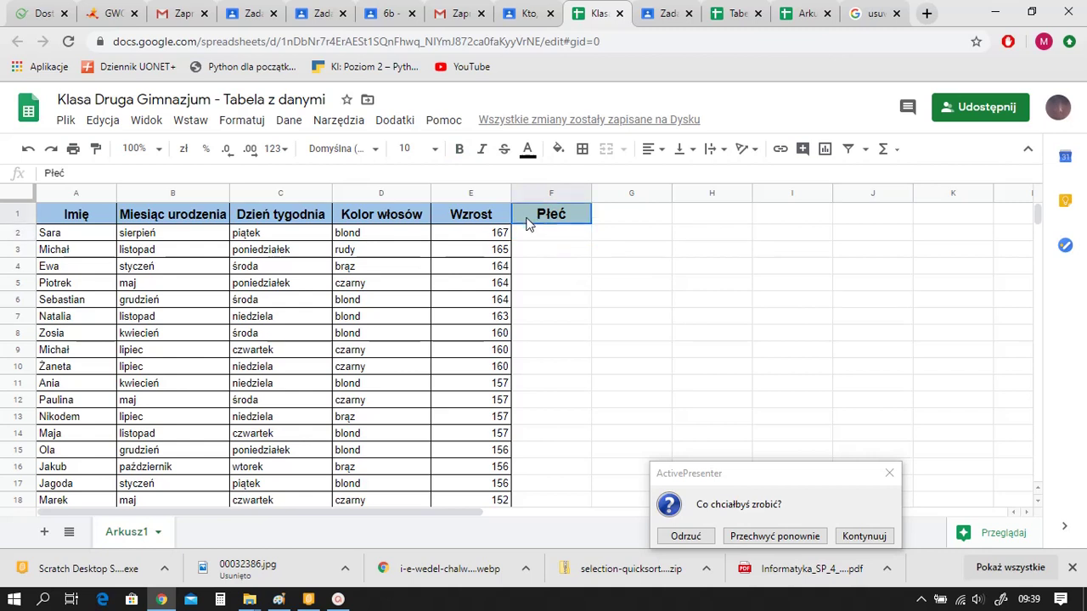
drag(526, 223, 544, 513)
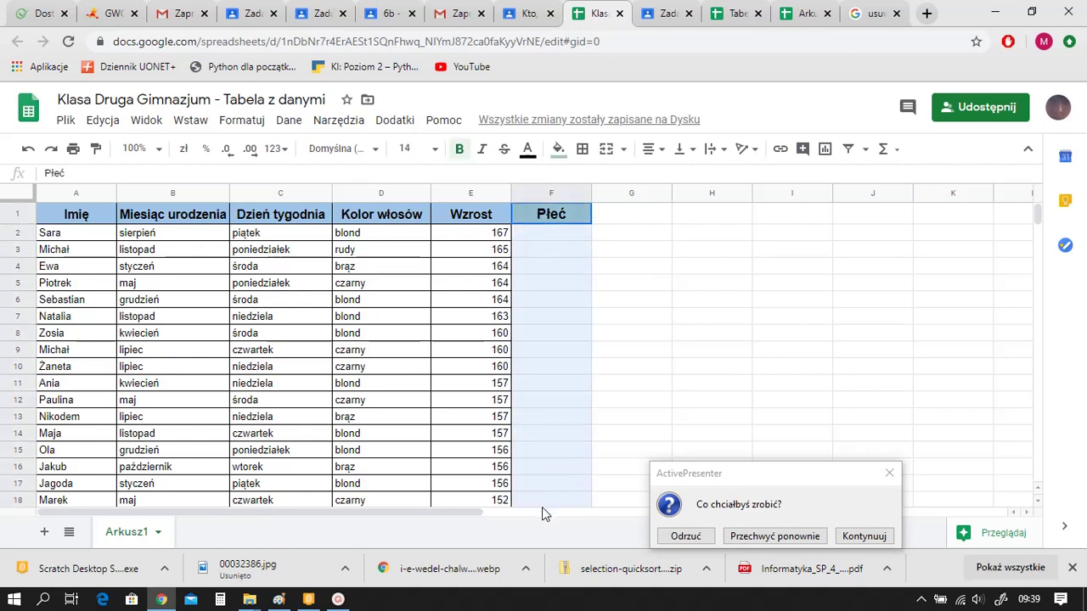
click(582, 150)
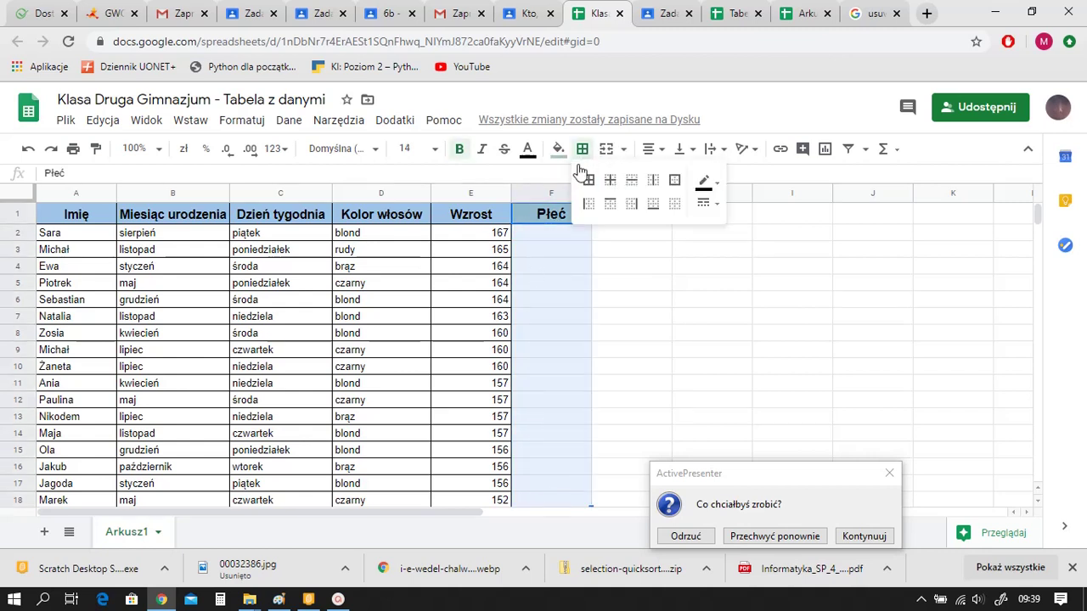
click(588, 180)
click(679, 348)
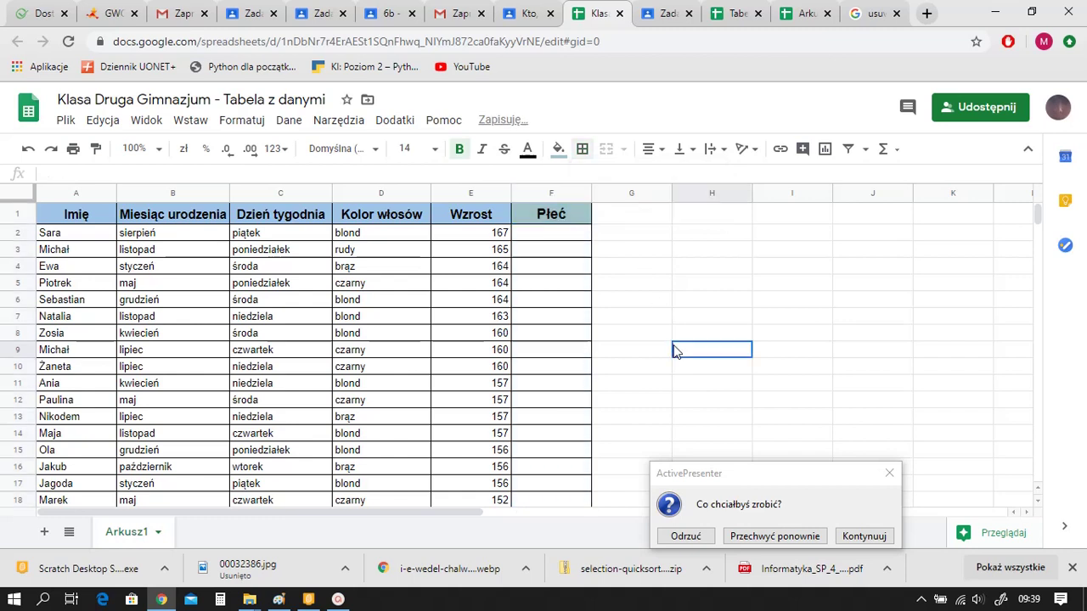
Fill F2:F18 of the Płeć column with k for each female and m for each male name in the Imię column
click(547, 233)
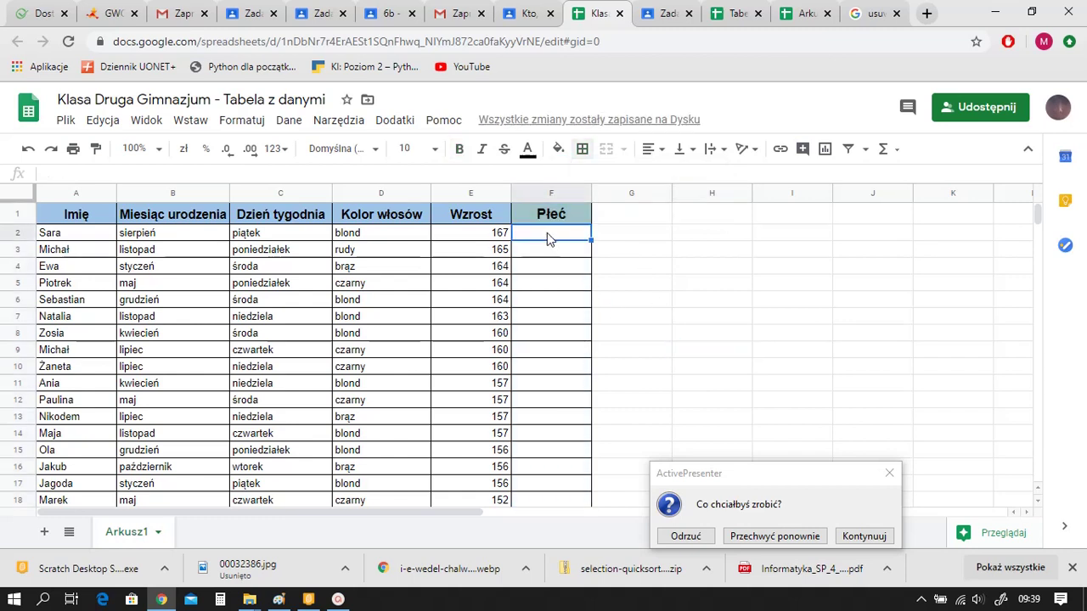
text(k)
key(Return)
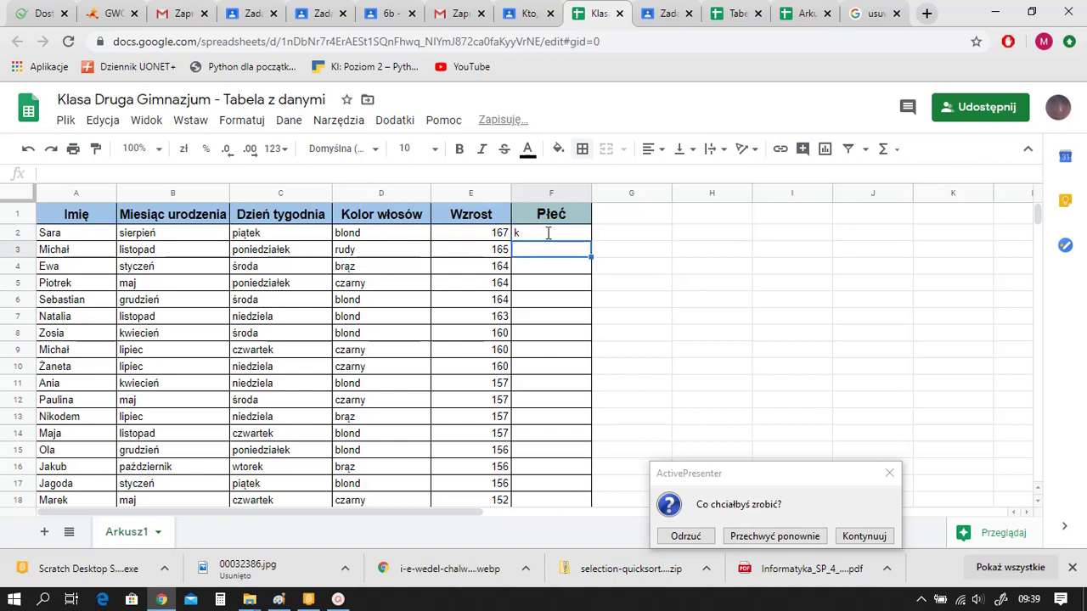
text(m)
key(Return)
text(k)
key(Return)
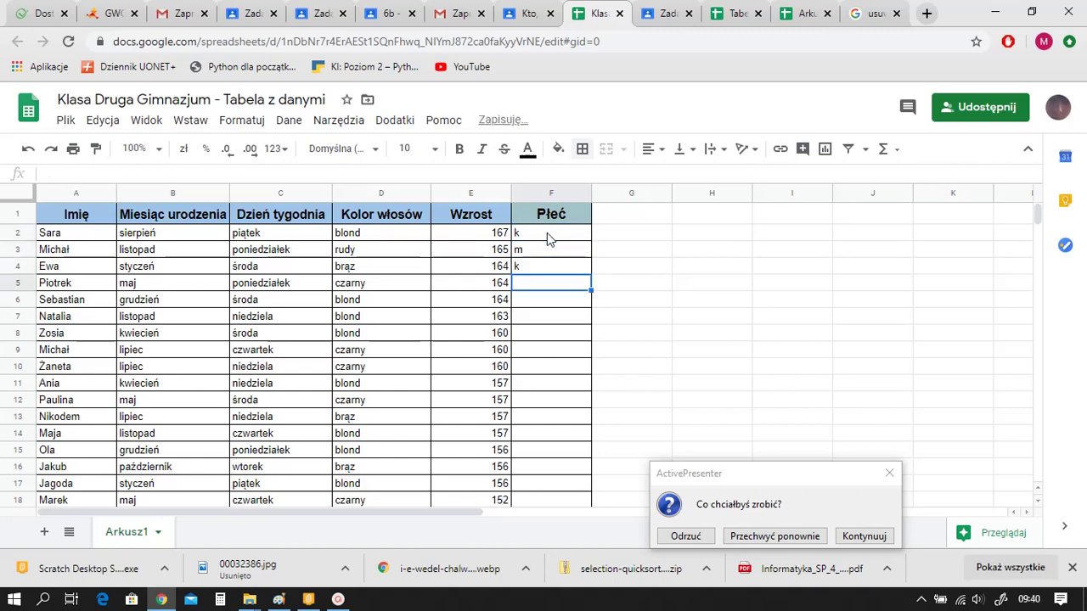
text(m)
key(Return)
text(m)
key(Return)
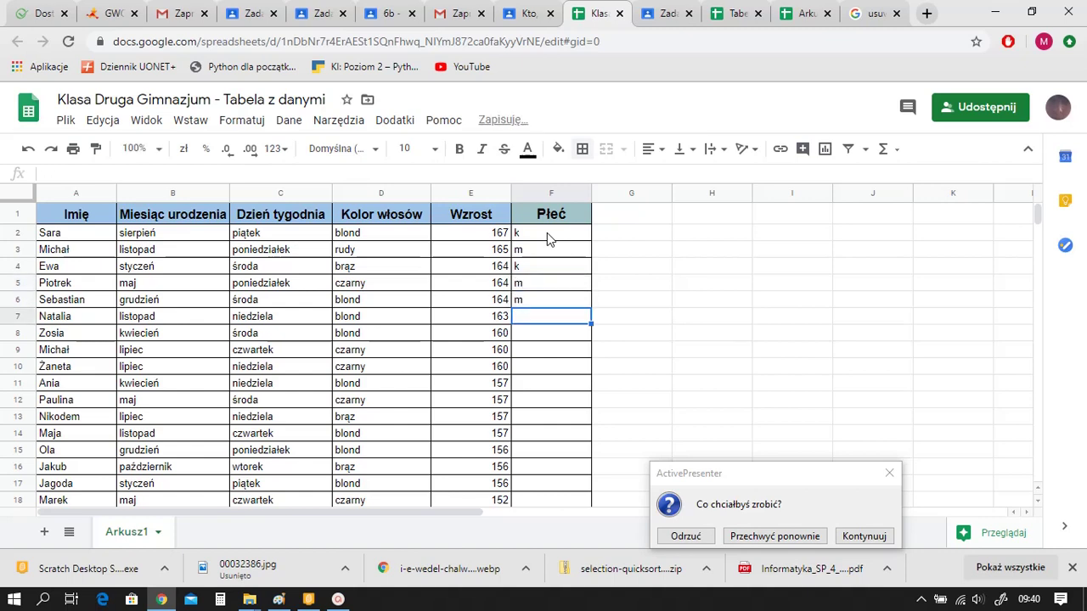
text(k)
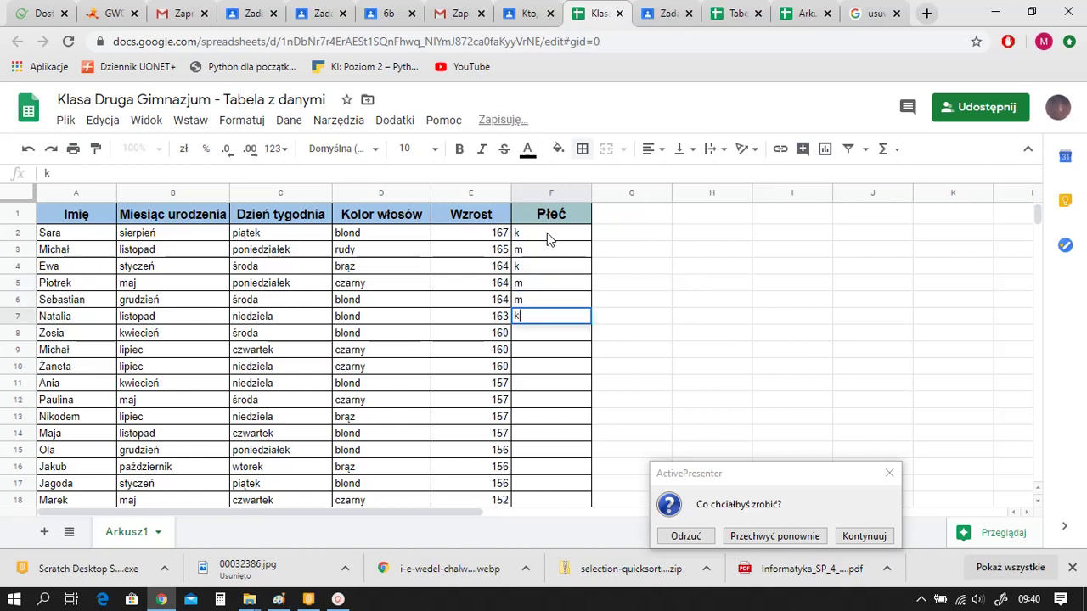
key(Return)
text(k)
key(Return)
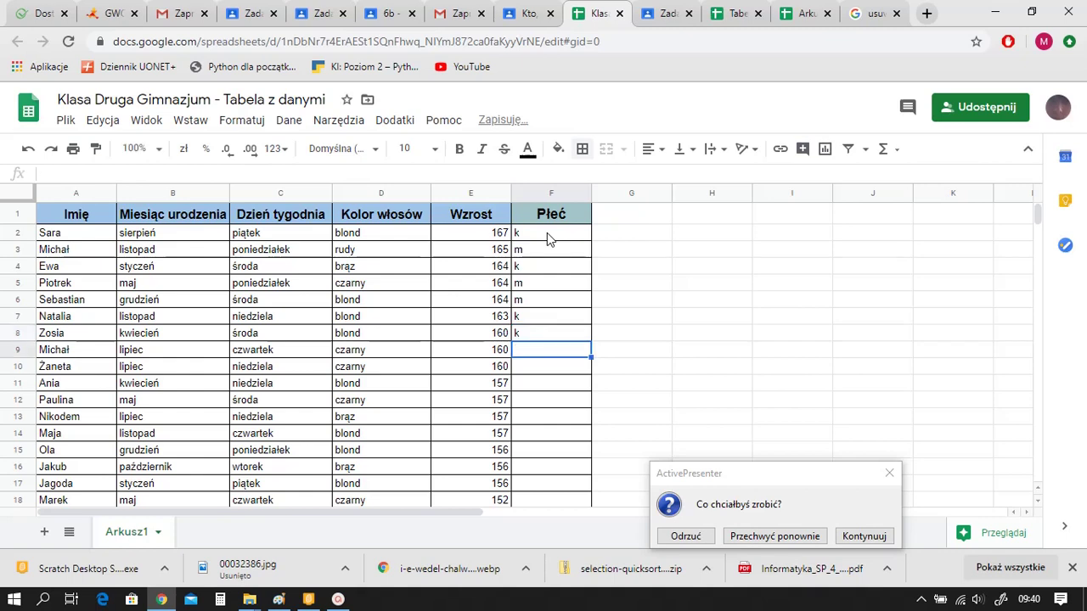
text(m)
key(Return)
text(k)
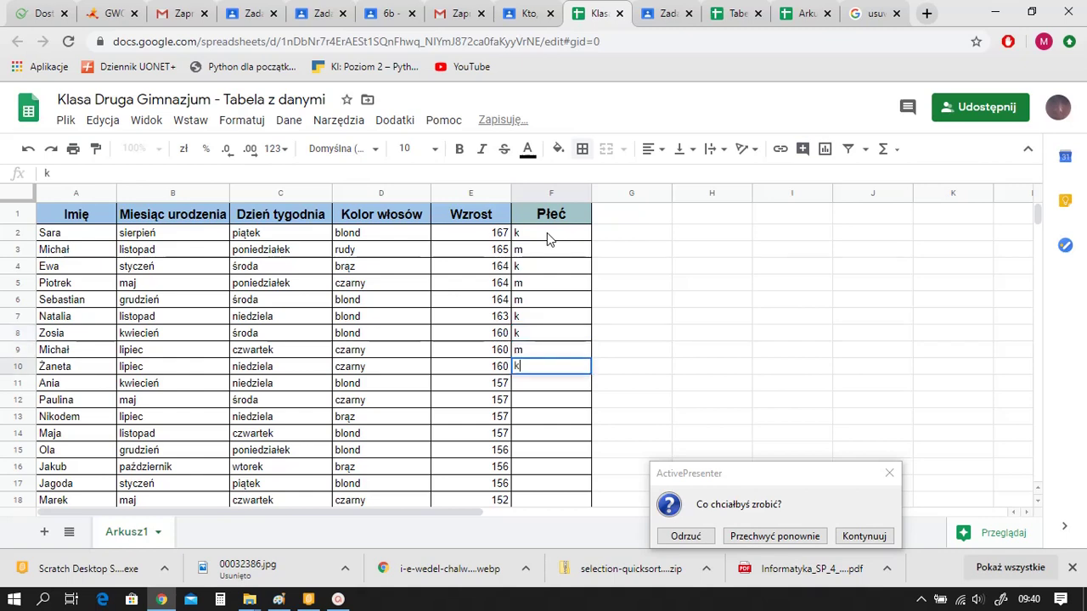
key(Return)
text(k)
key(Return)
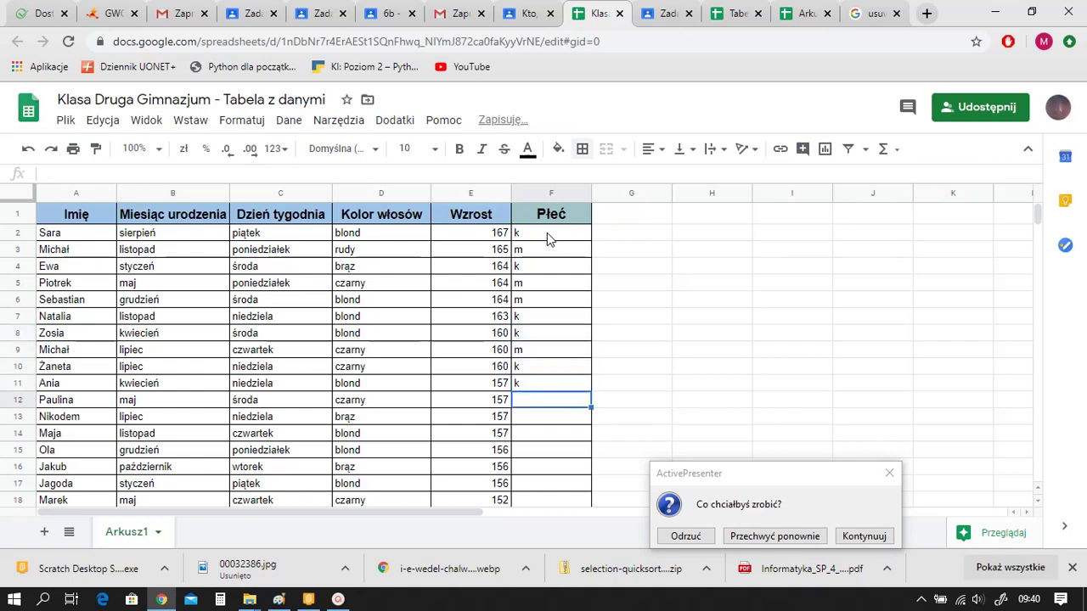
text(k)
key(Return)
text(m)
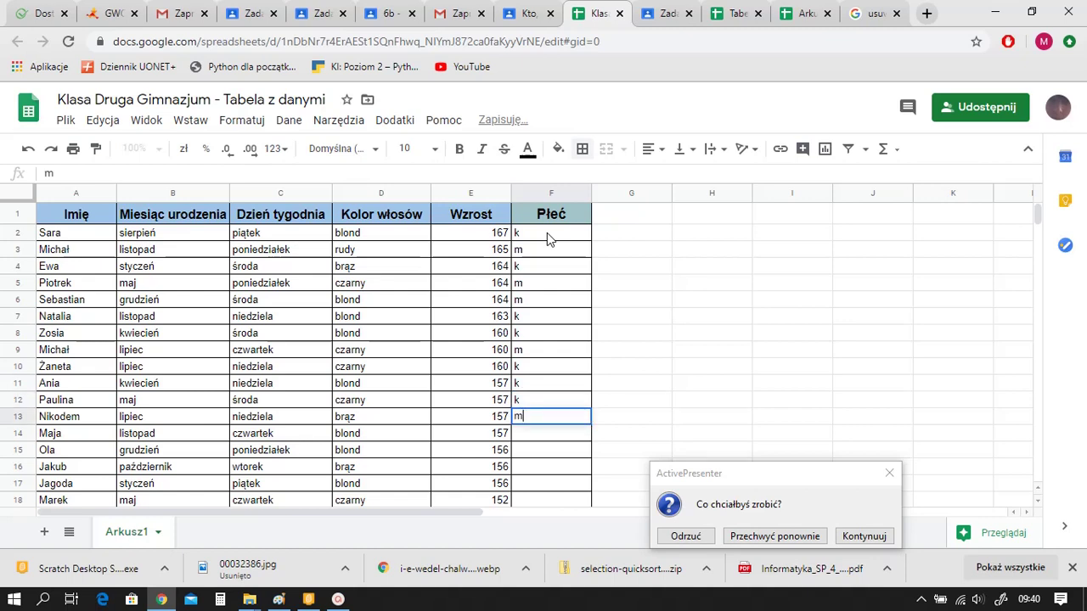
key(Return)
text(k)
key(Return)
text(k)
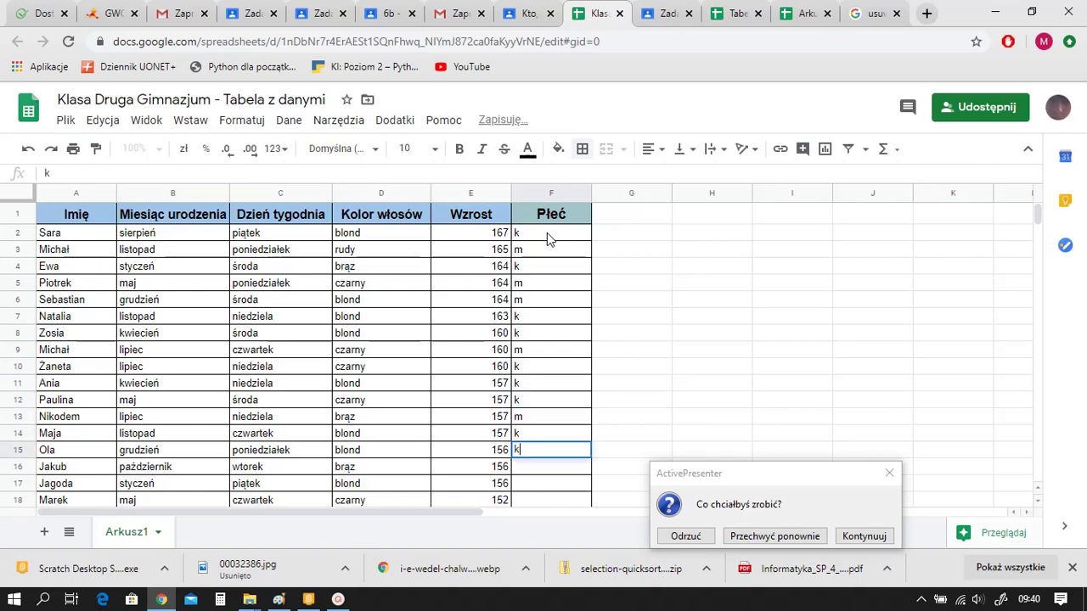
key(Return)
text(m)
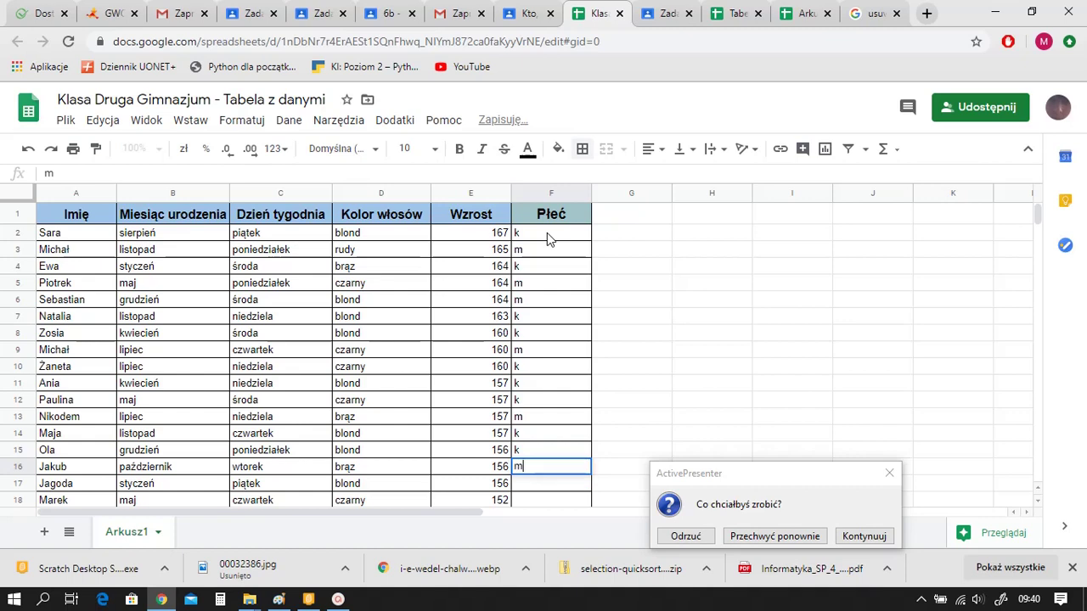
key(Return)
text(k)
key(Return)
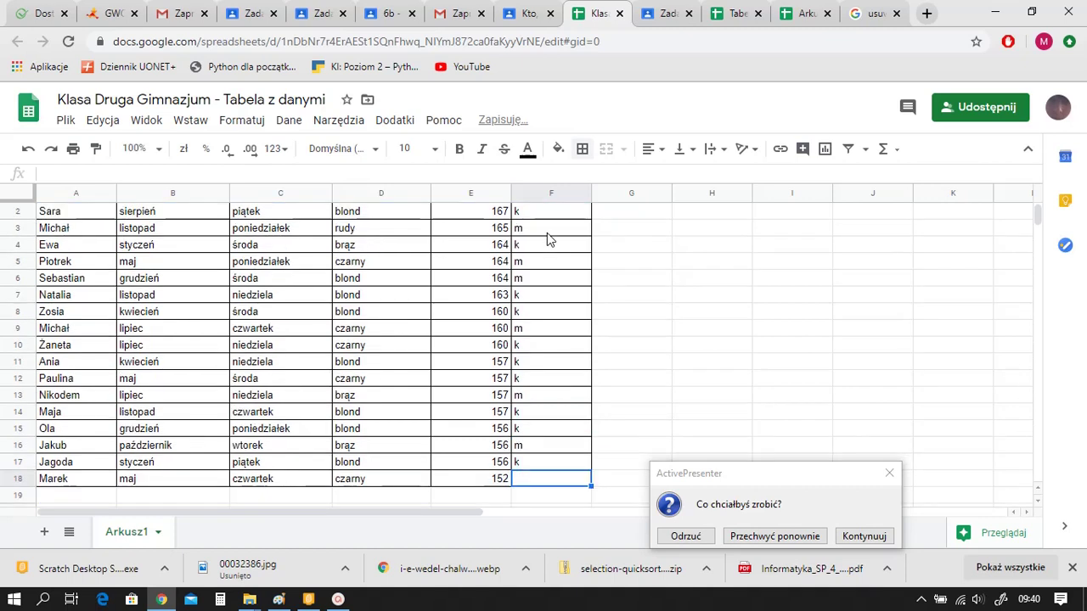
text(m)
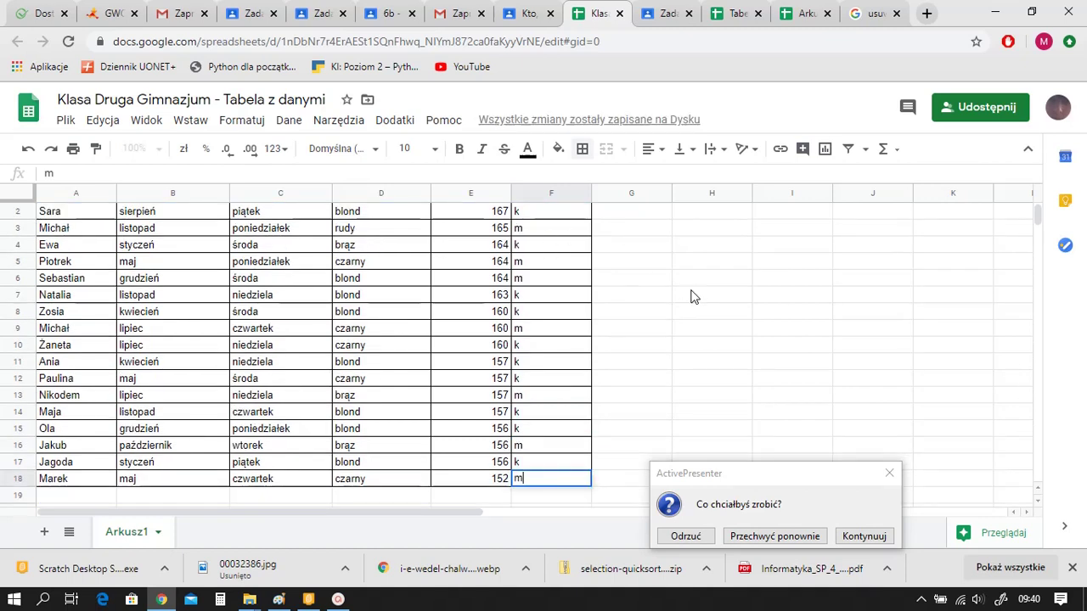
click(734, 333)
Centre the gender codes in cells F2:F18 horizontally
drag(549, 478, 538, 197)
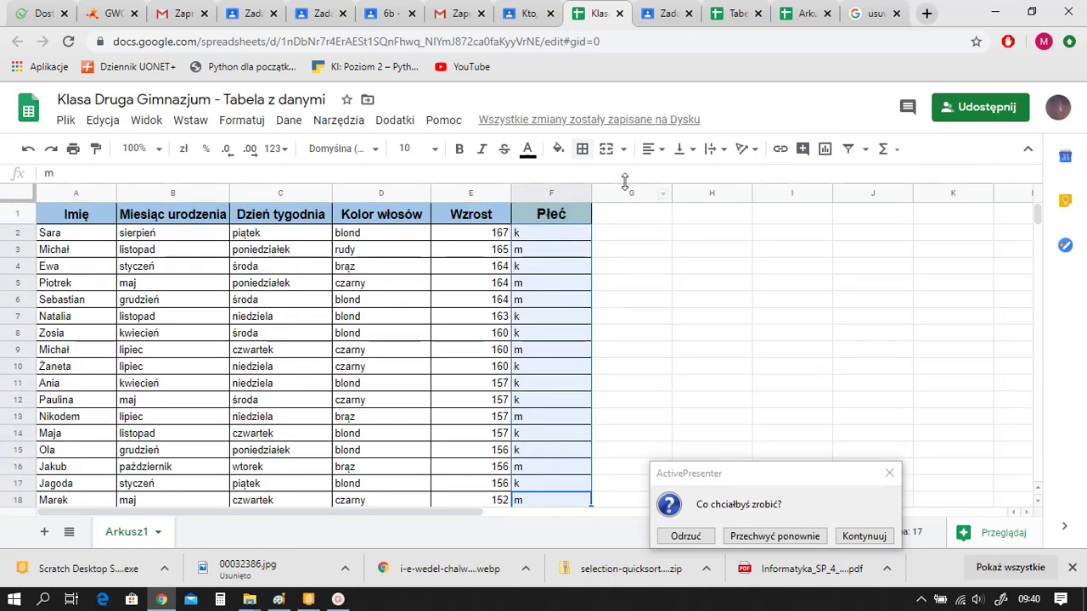
click(662, 153)
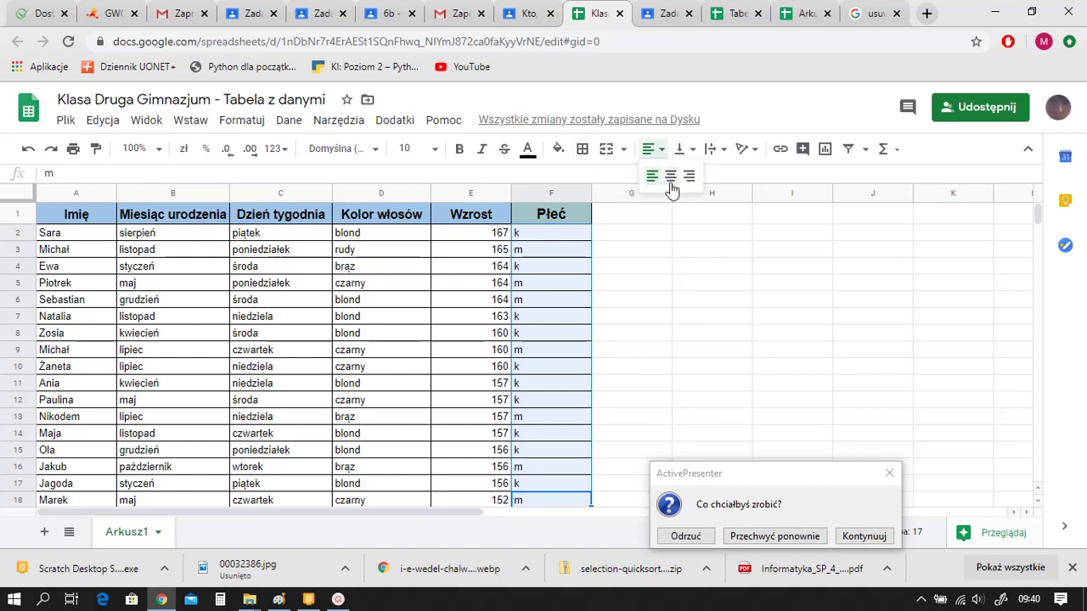
click(670, 177)
click(797, 334)
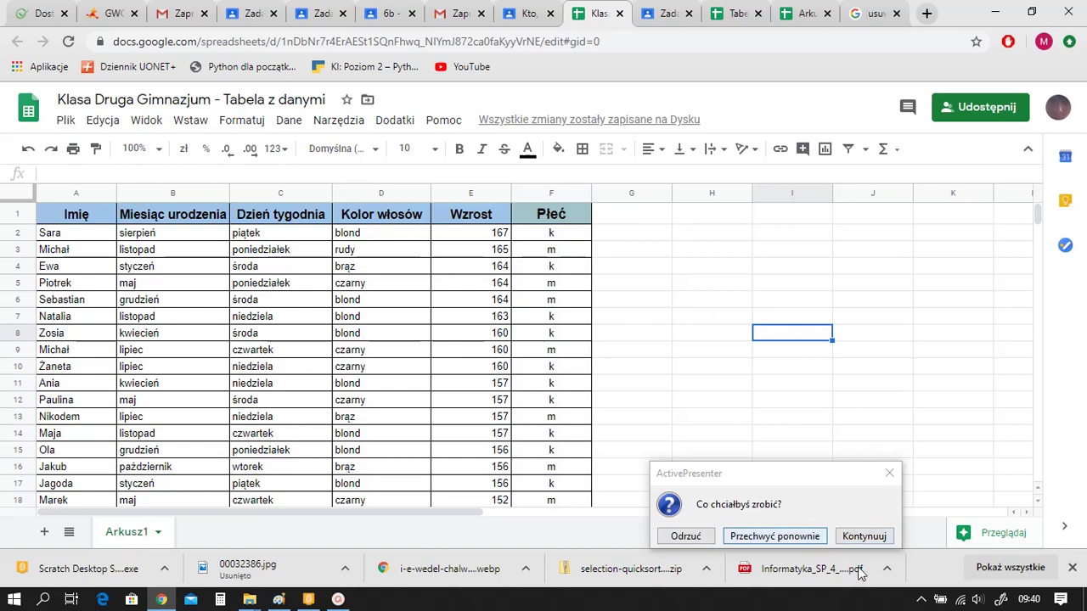
click(889, 475)
click(921, 601)
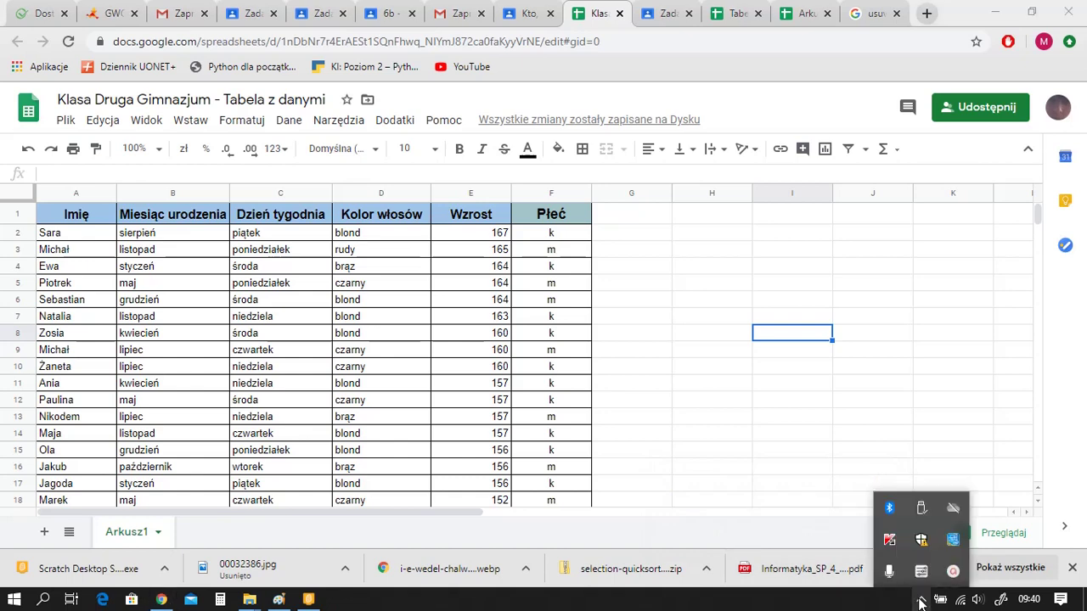
click(949, 577)
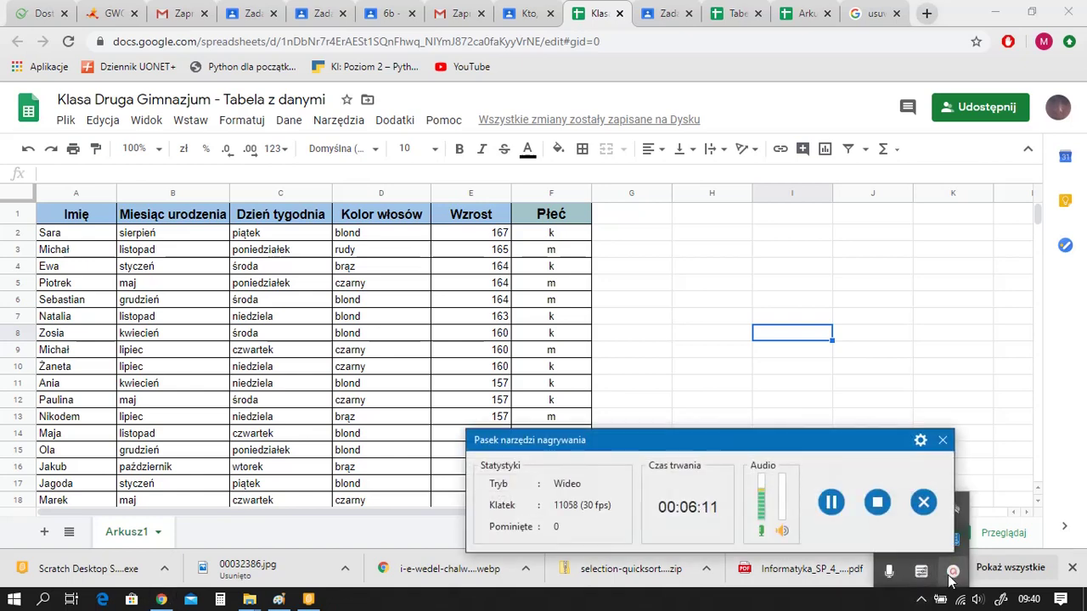
click(689, 310)
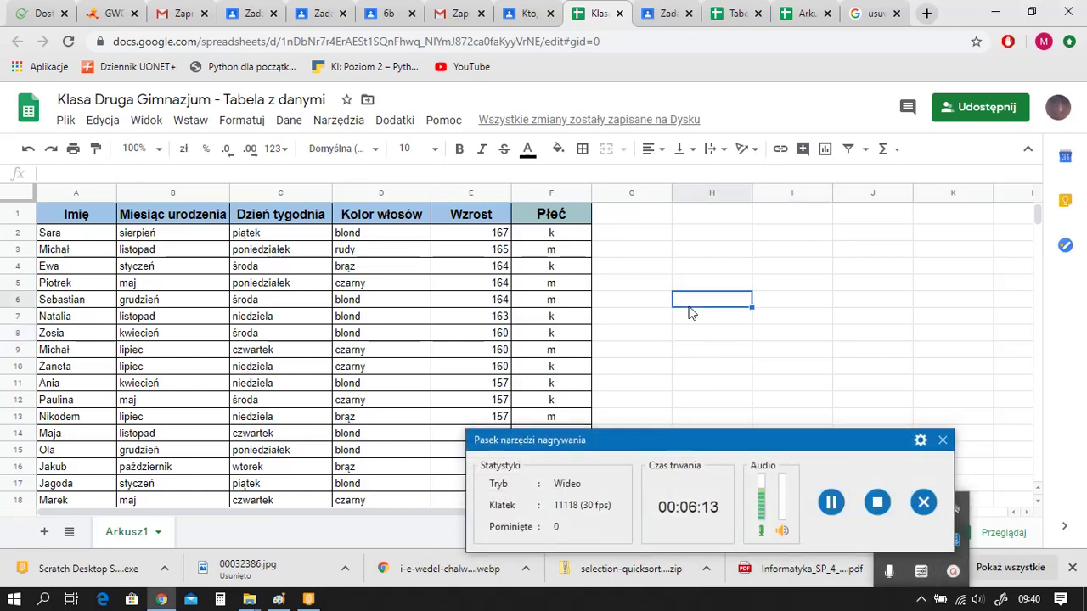
click(941, 441)
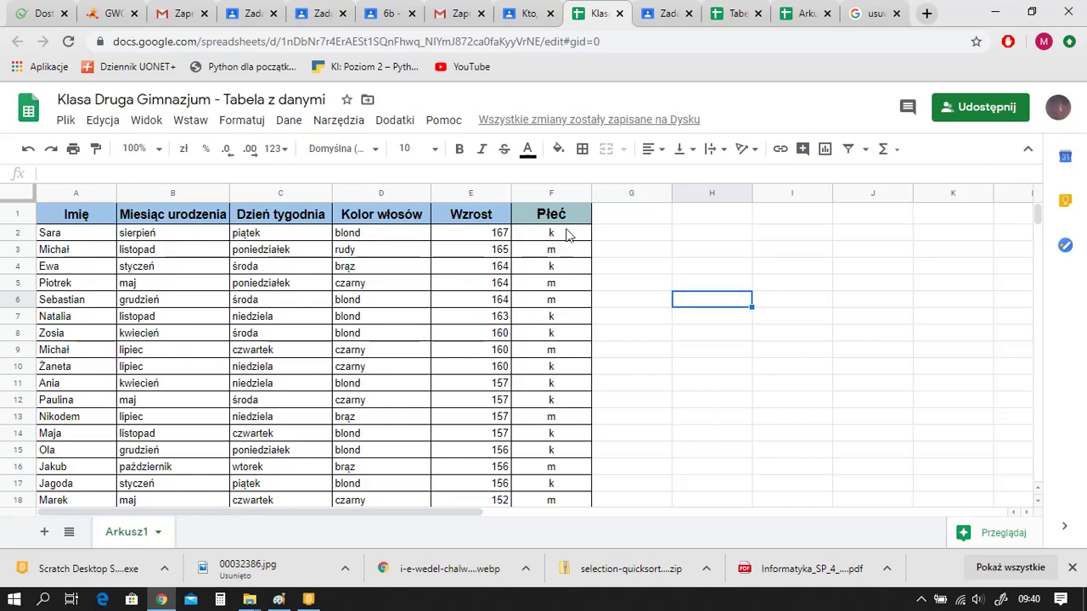
Sort the whole sheet by the Płeć column in A → Z order
click(585, 196)
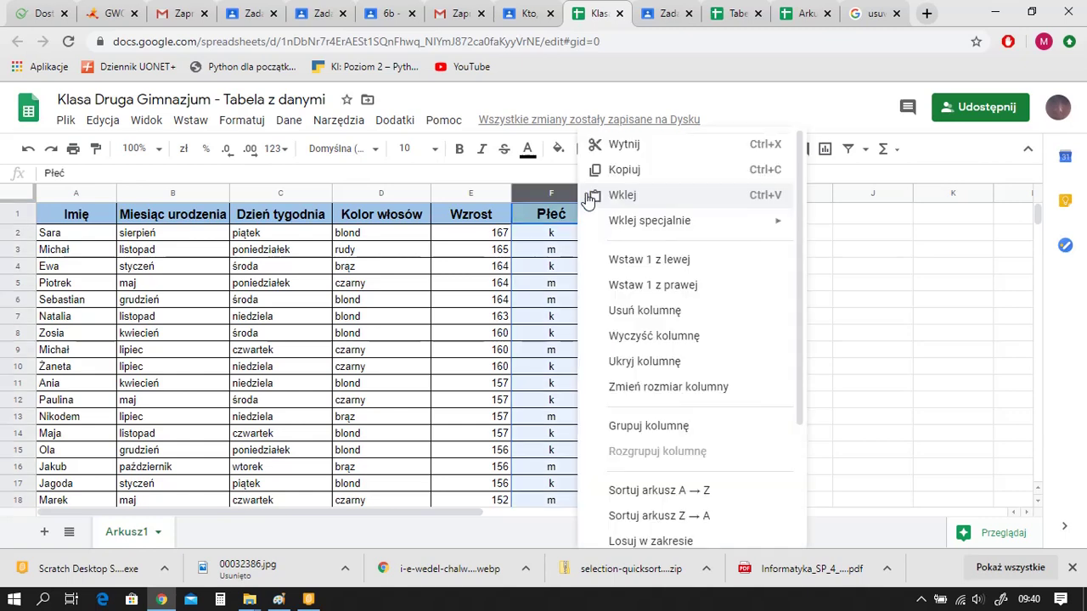
click(692, 490)
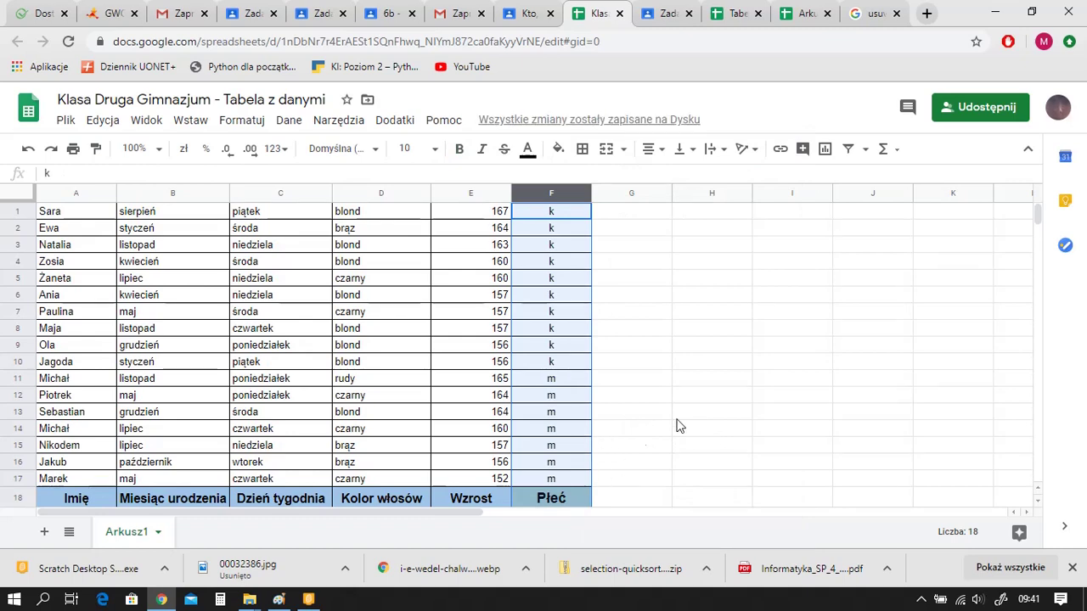
click(683, 369)
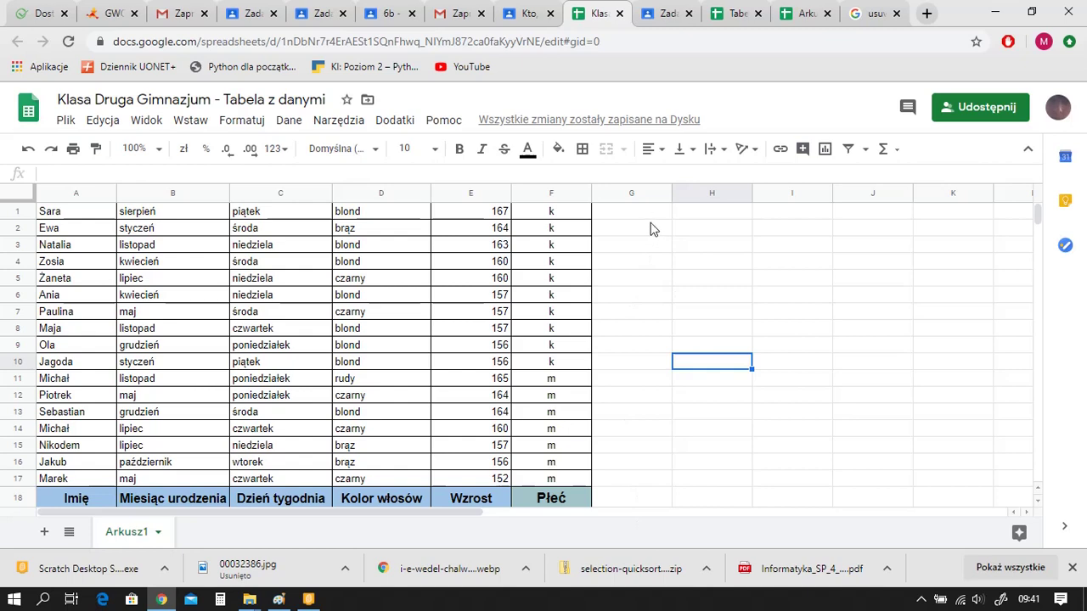
Enter the heading Średni wzrost chłopców in cell H2
click(684, 231)
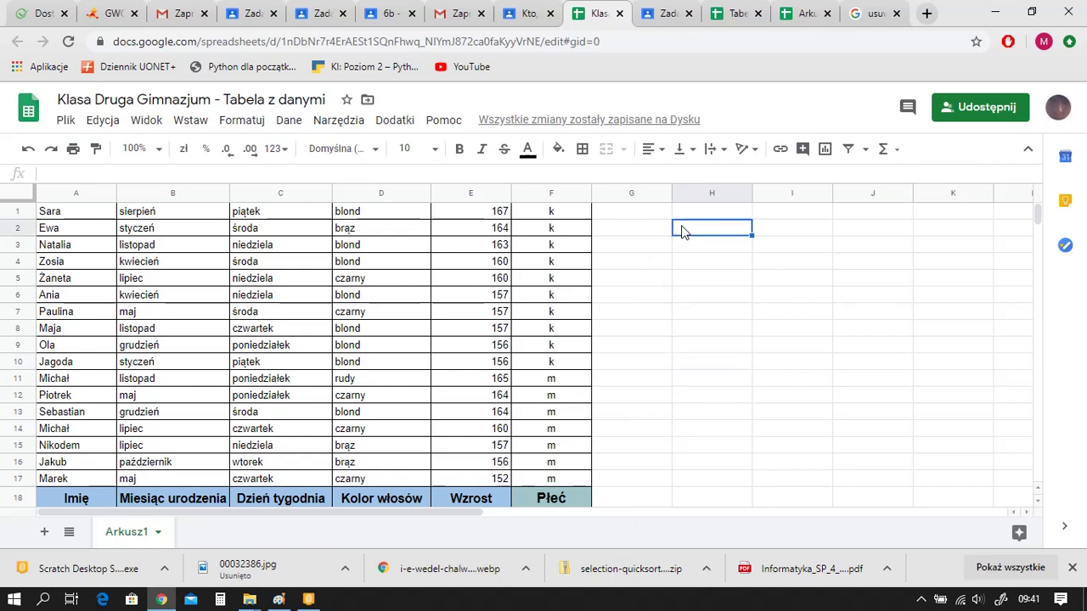
text(Średni wz)
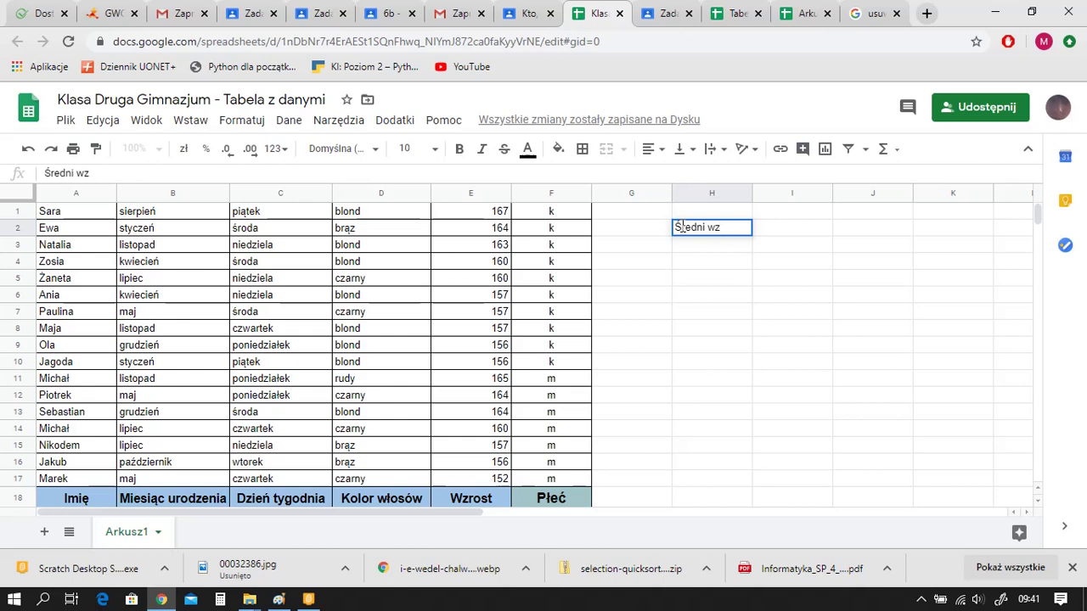
text(rost chłopców)
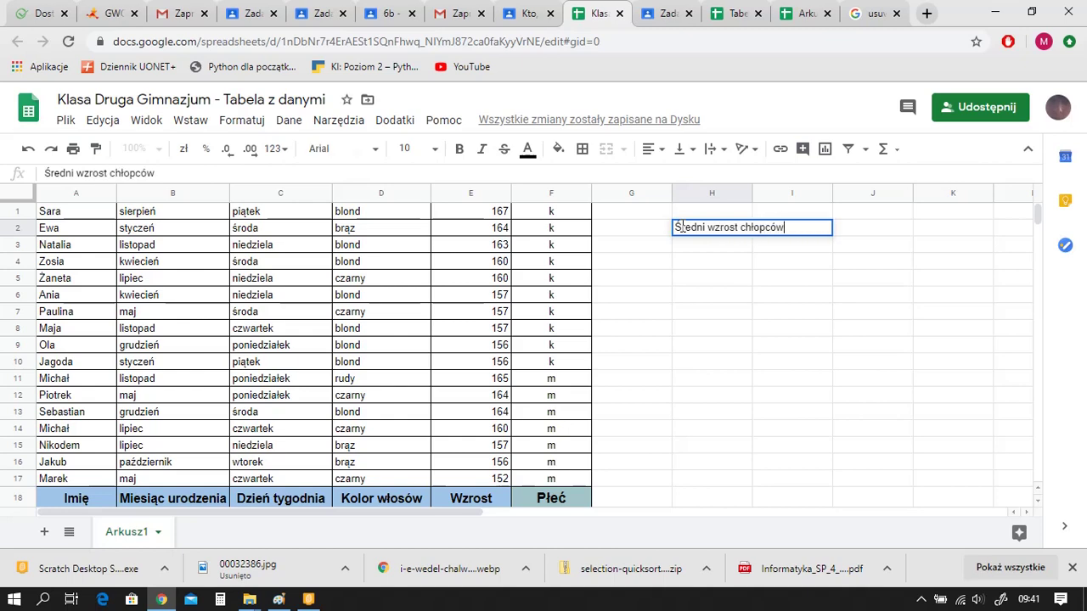
click(767, 296)
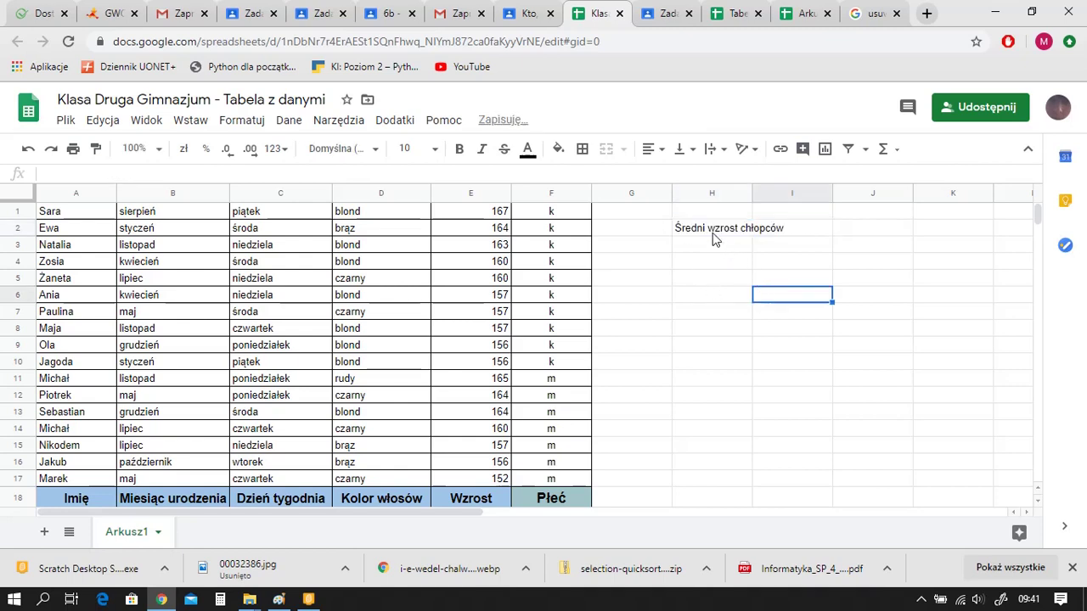
Format the heading in H2 with wrapped text, horizontal centring and bold
click(713, 234)
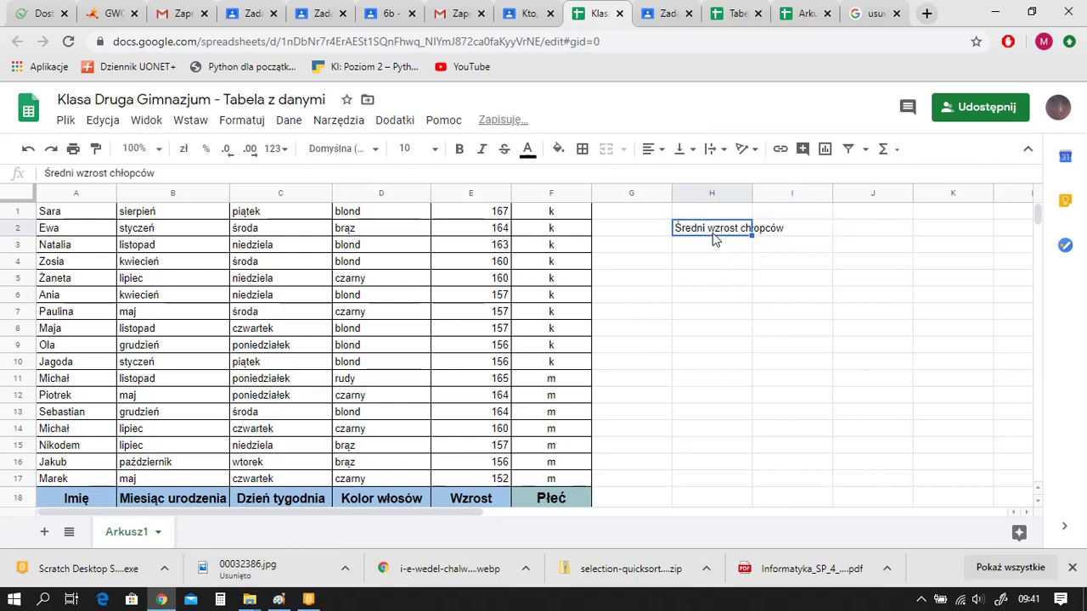
click(725, 157)
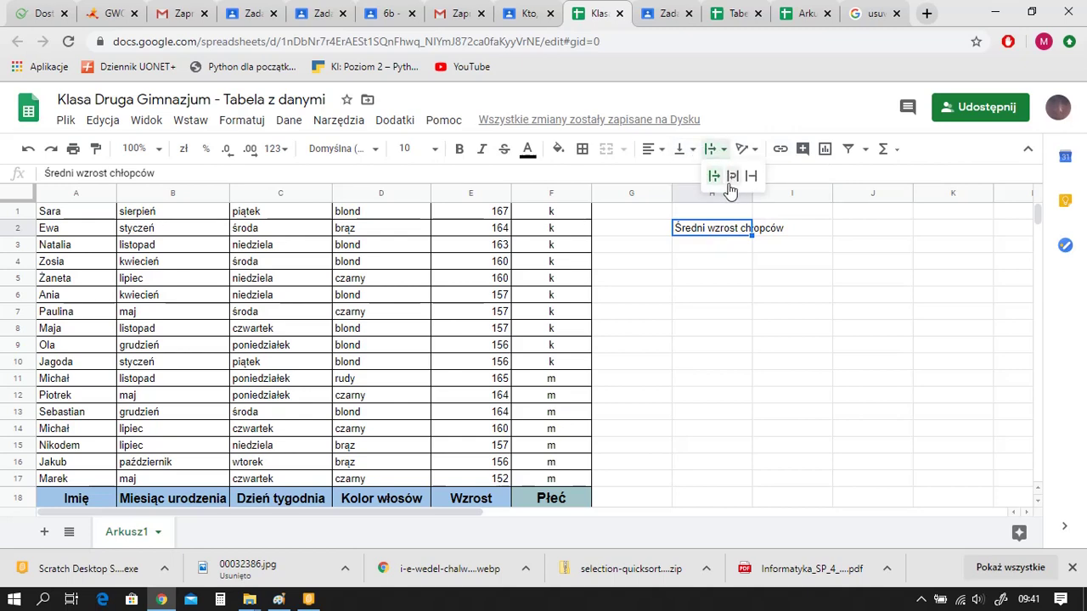
click(732, 178)
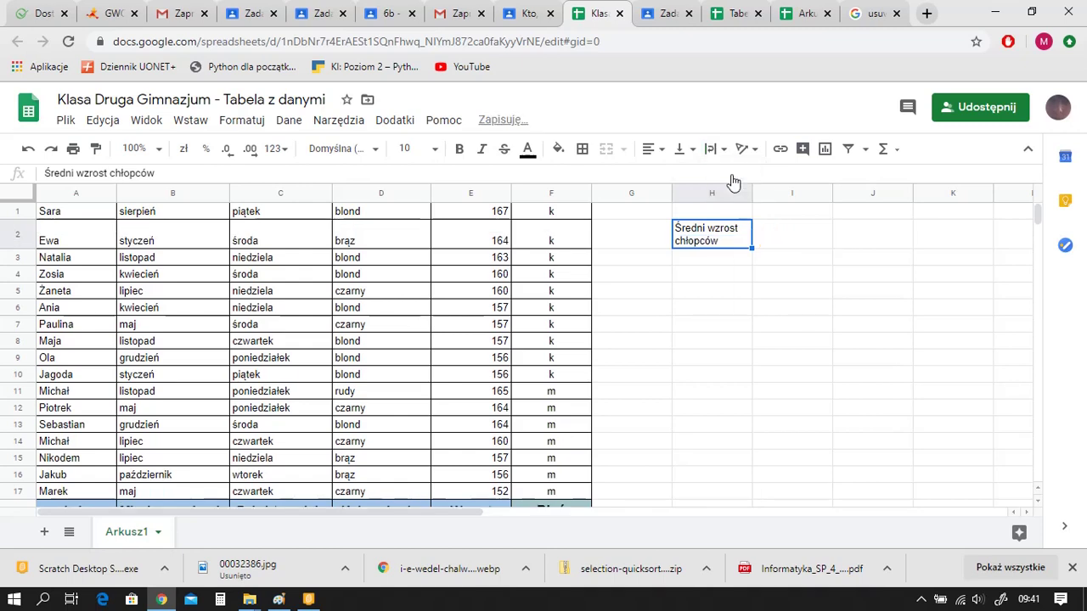
click(659, 151)
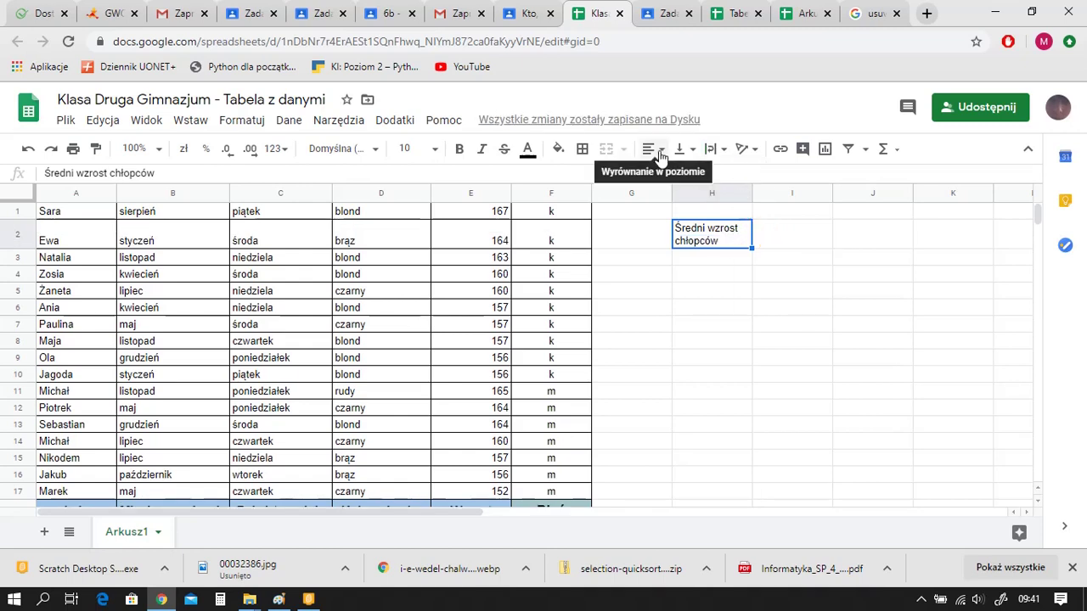
click(671, 176)
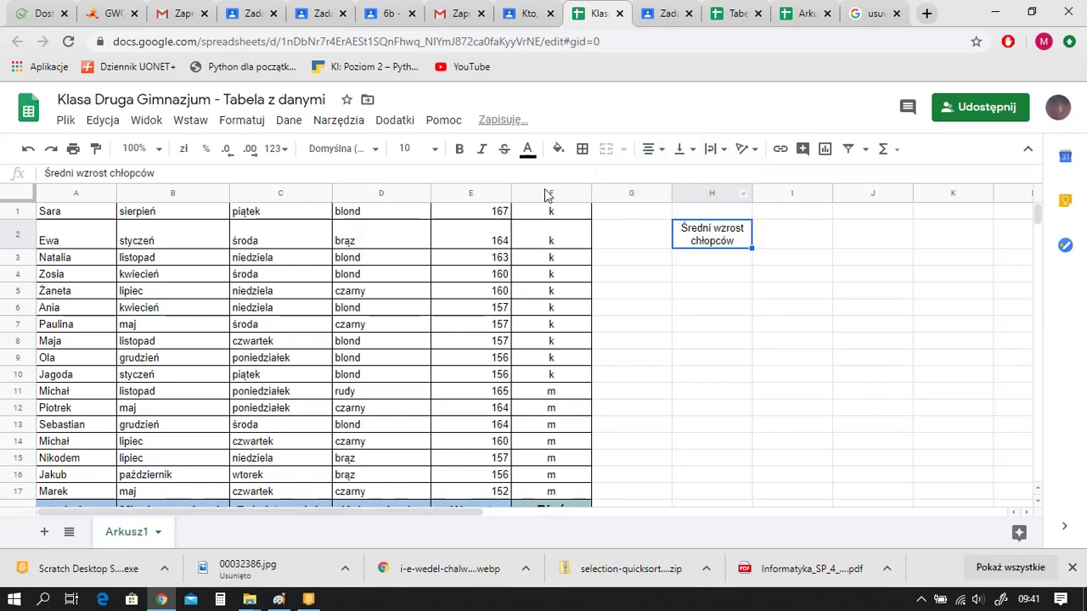
click(461, 157)
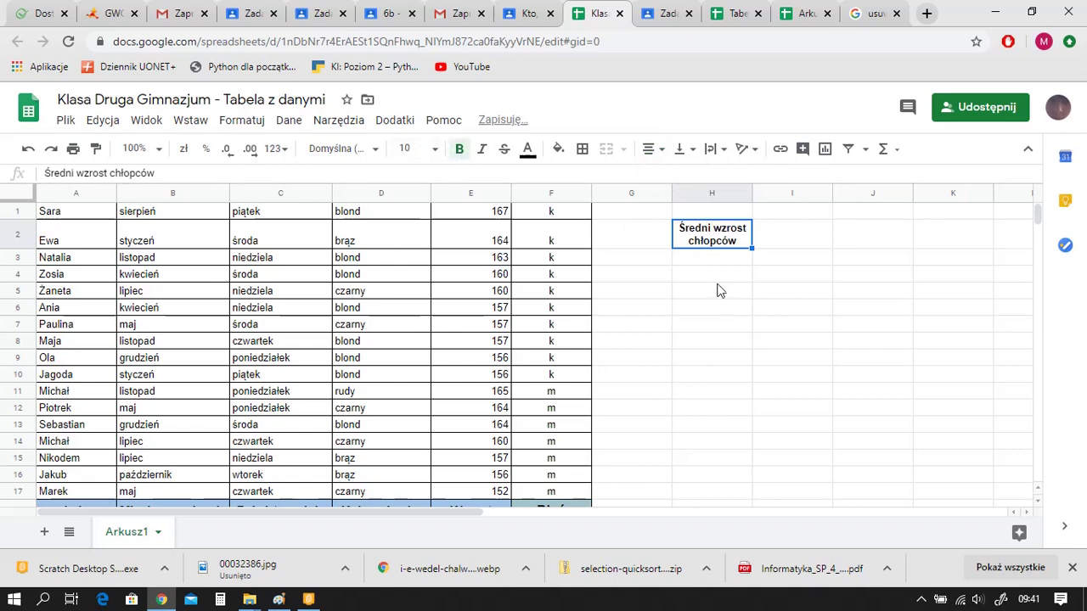
Calculate the boys' average height in cell H3 with the ŚREDNIA function over the range E11:E17
click(711, 258)
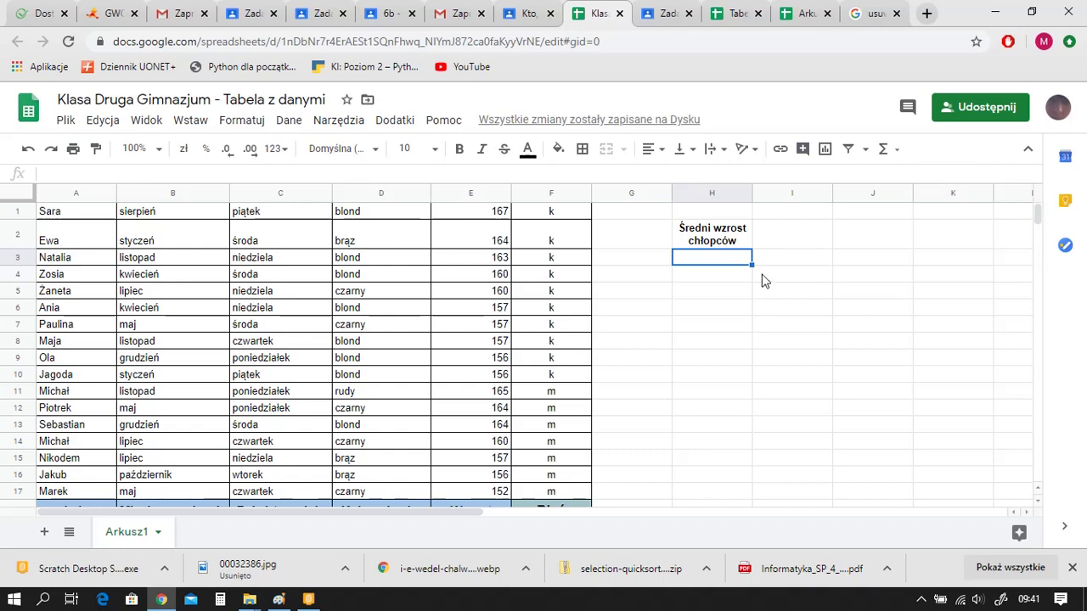
text(=średnia)
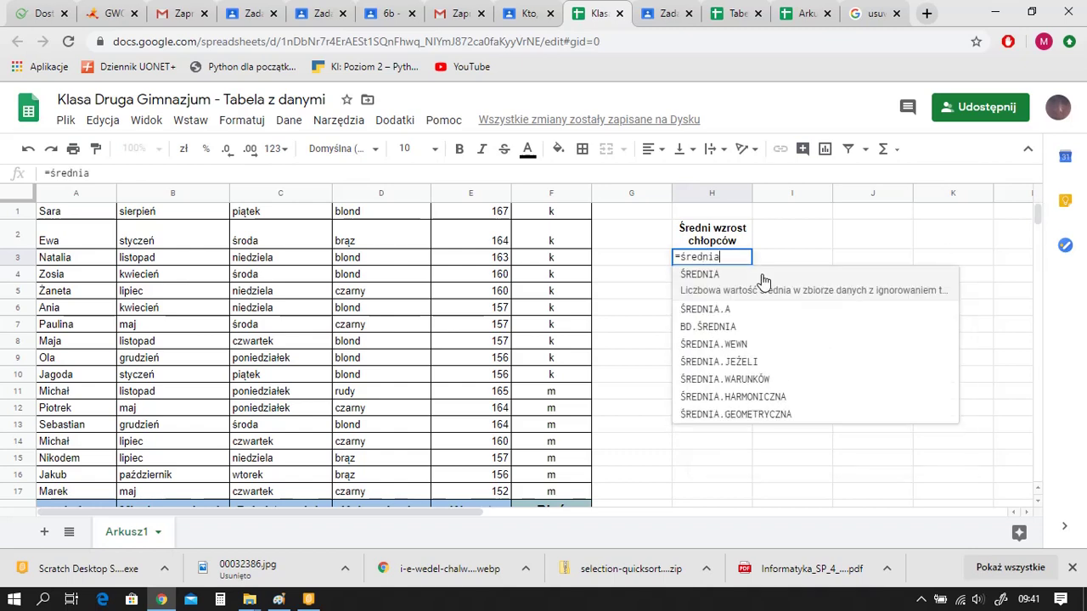
text(()
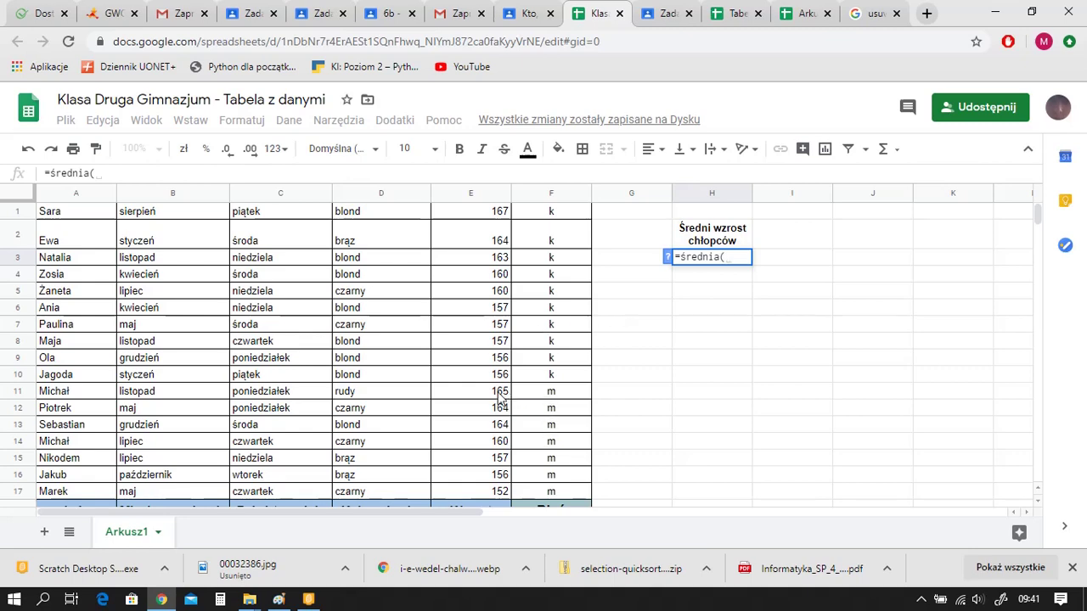
drag(485, 397, 482, 491)
key(Return)
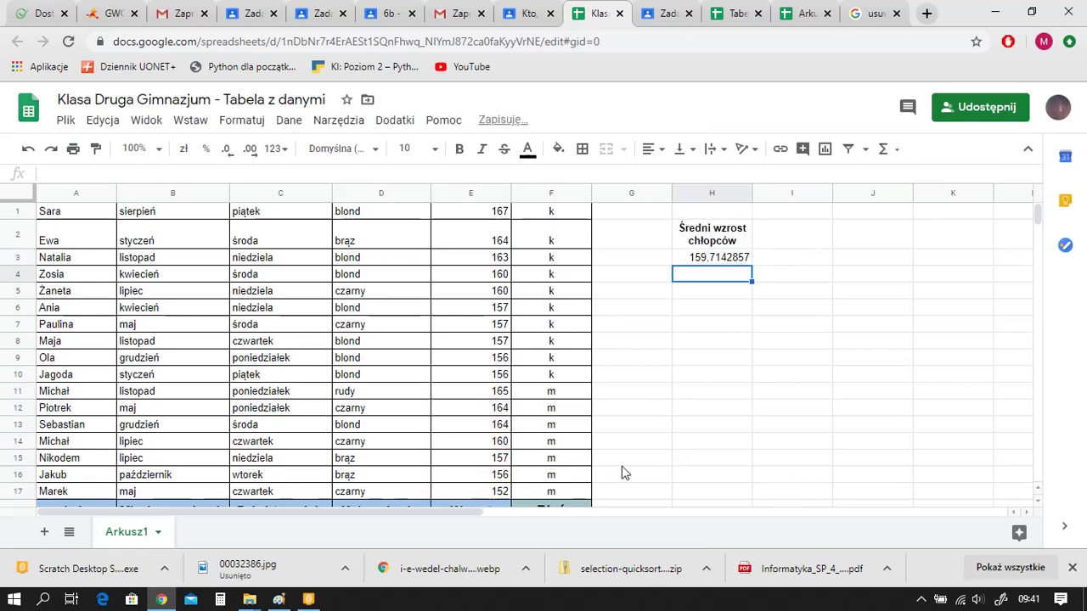
Format the boys' average in cell H3 with the Liczba number format
click(716, 259)
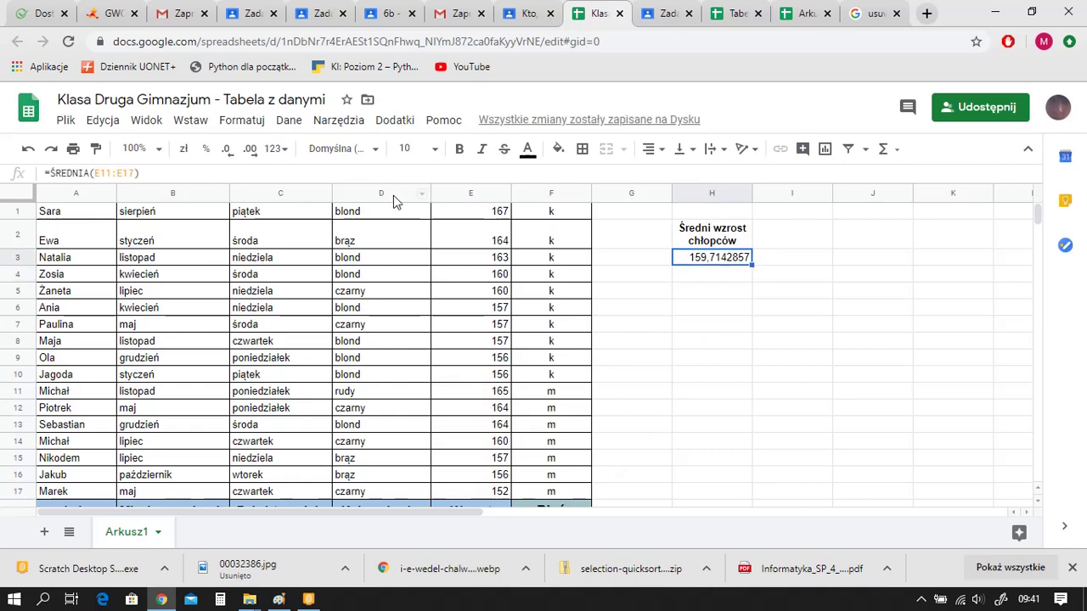
click(276, 149)
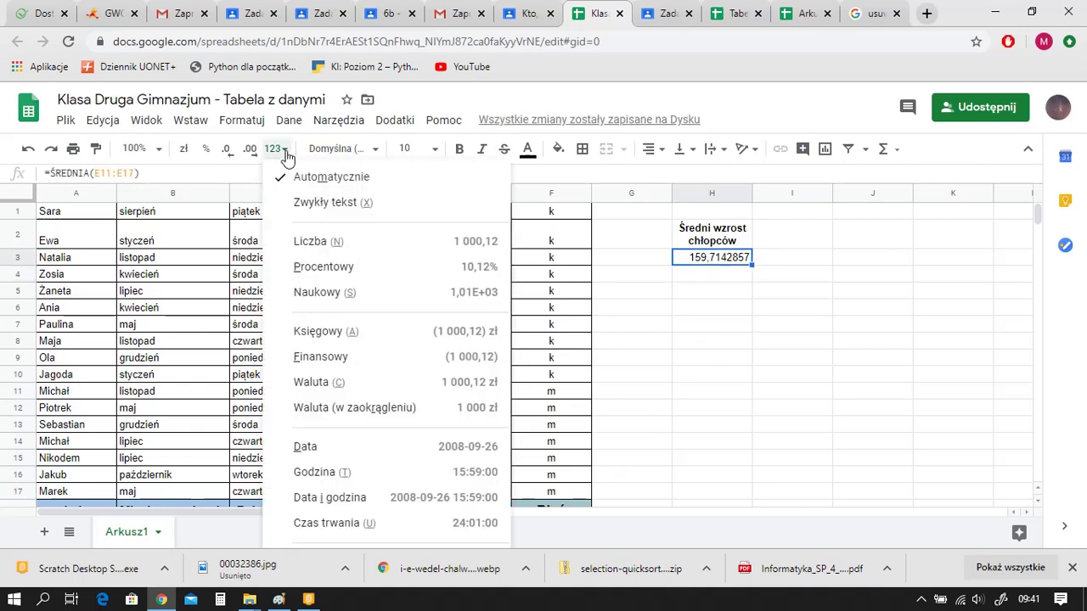
click(316, 251)
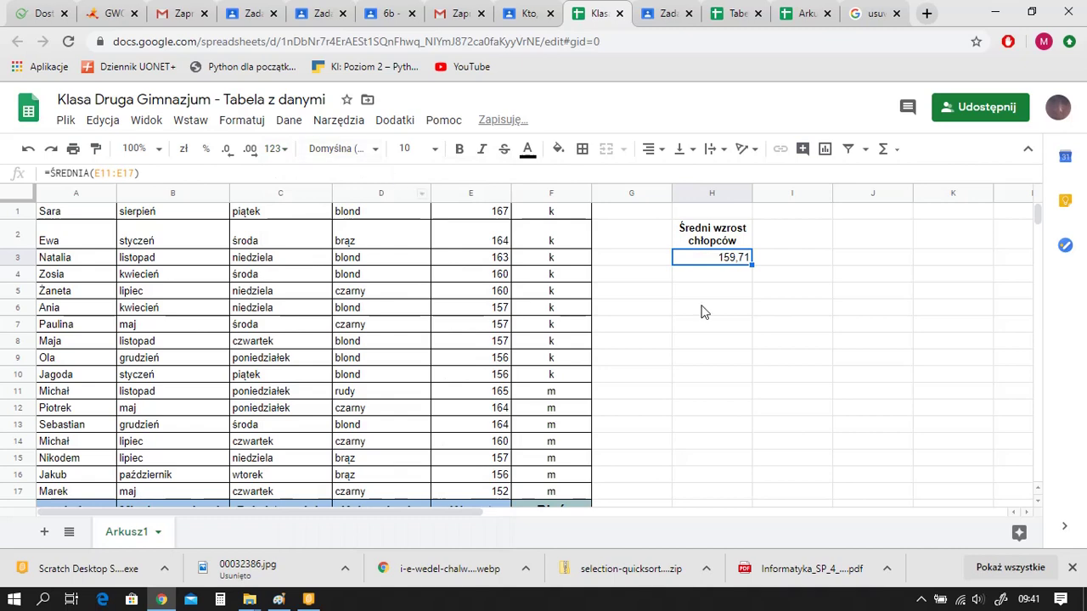
Copy the heading from H2 into I2 and change its text to Średni wzrost dziewczyn
click(791, 242)
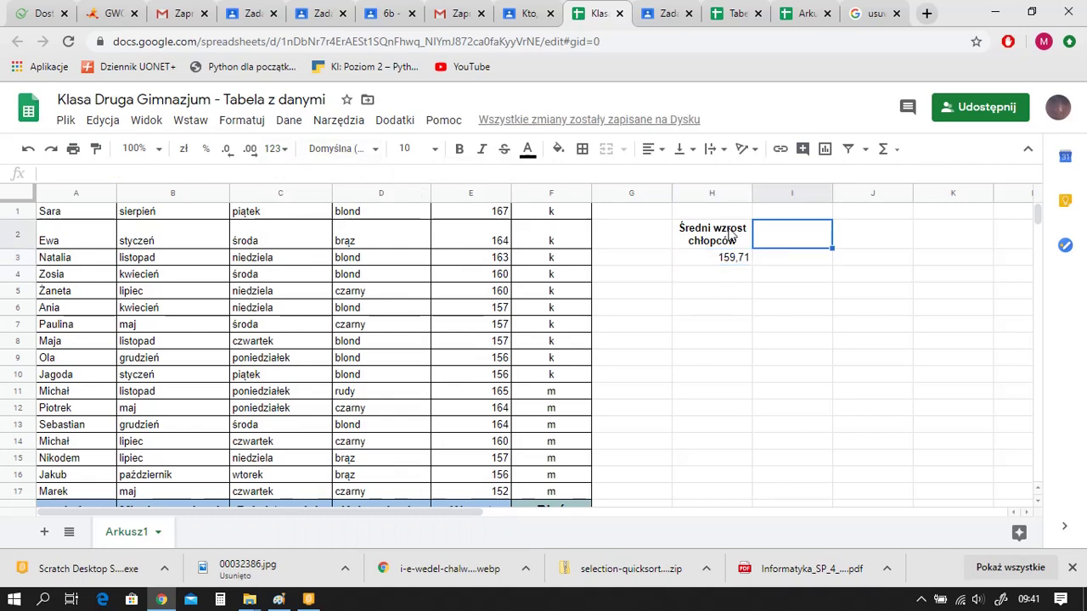
click(730, 236)
click(772, 238)
key(ctrl+v)
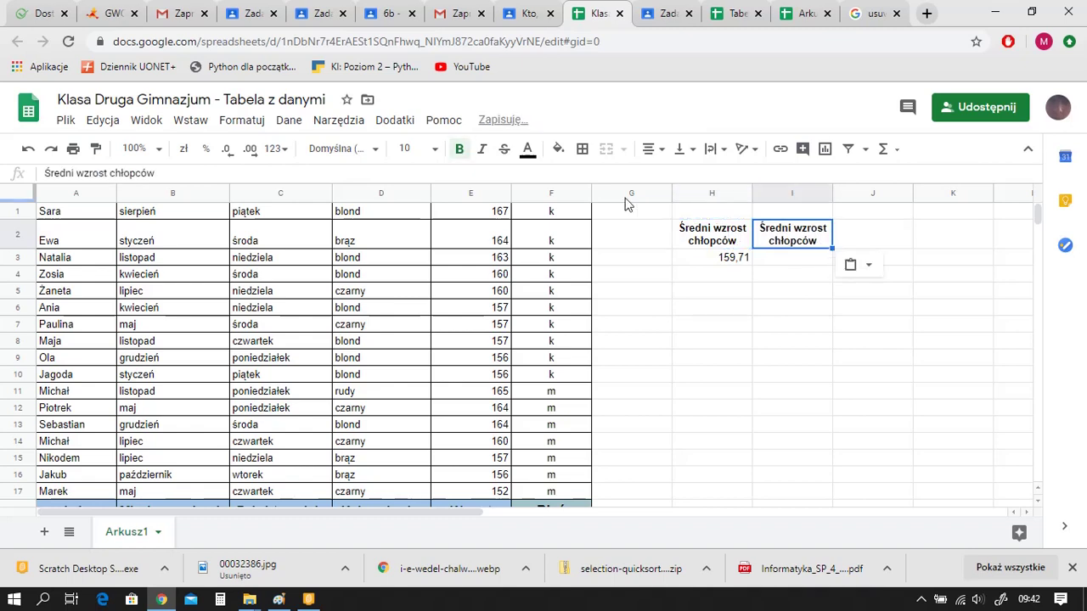
click(201, 173)
key(BackSpace)
key(BackSpace)
key(BackSpace)
key(BackSpace)
key(BackSpace)
key(BackSpace)
key(BackSpace)
key(BackSpace)
key(BackSpace)
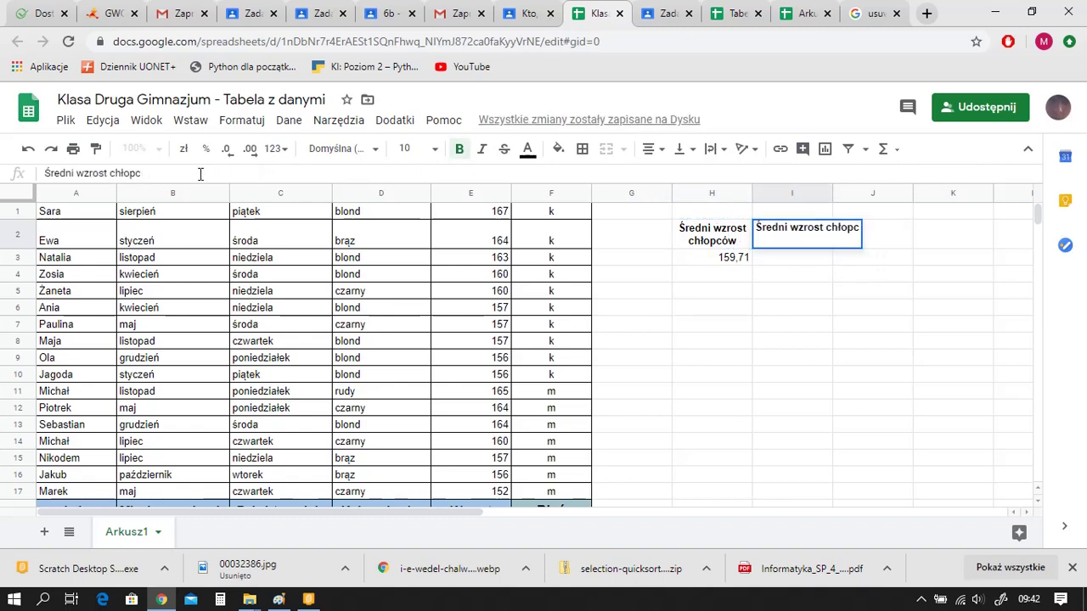
text(dziewczyn)
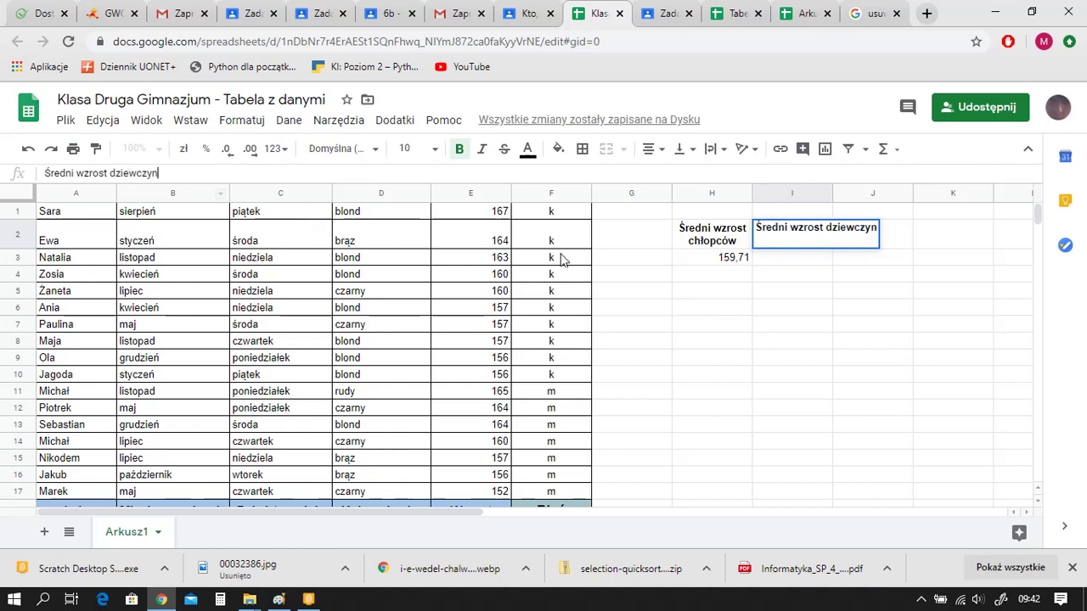
click(797, 341)
Calculate the girls' average height in cell I3 with the ŚREDNIA function over the range E1:E10
click(782, 263)
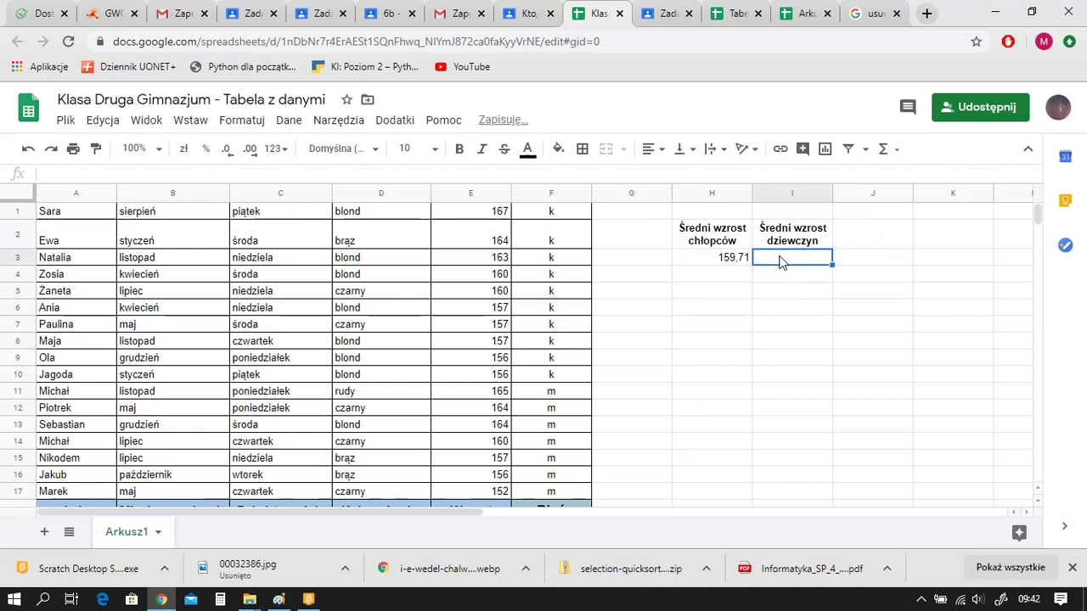
text(=średn)
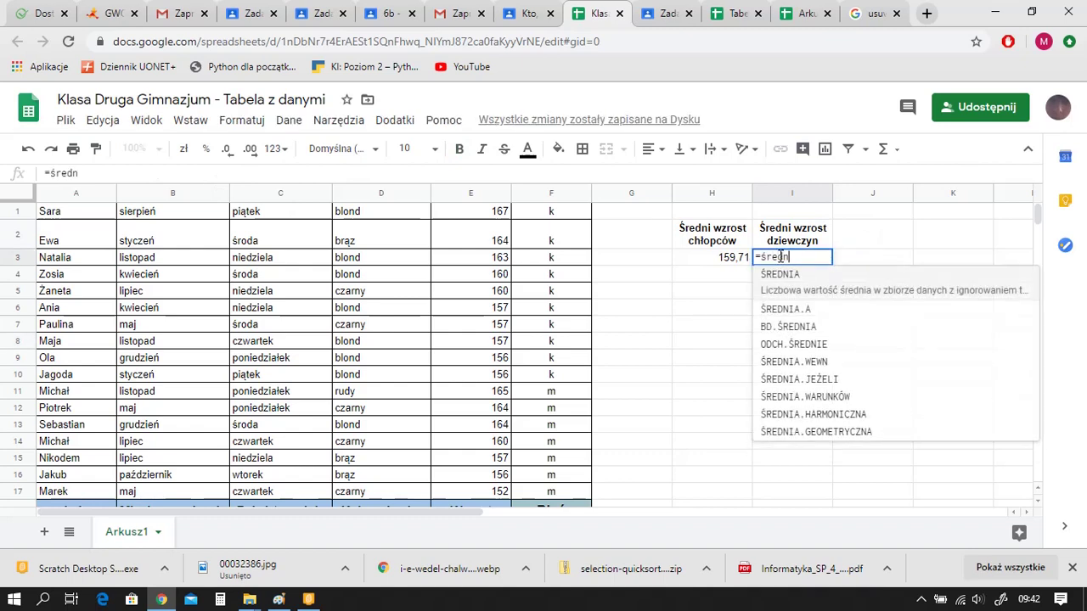
text(ia()
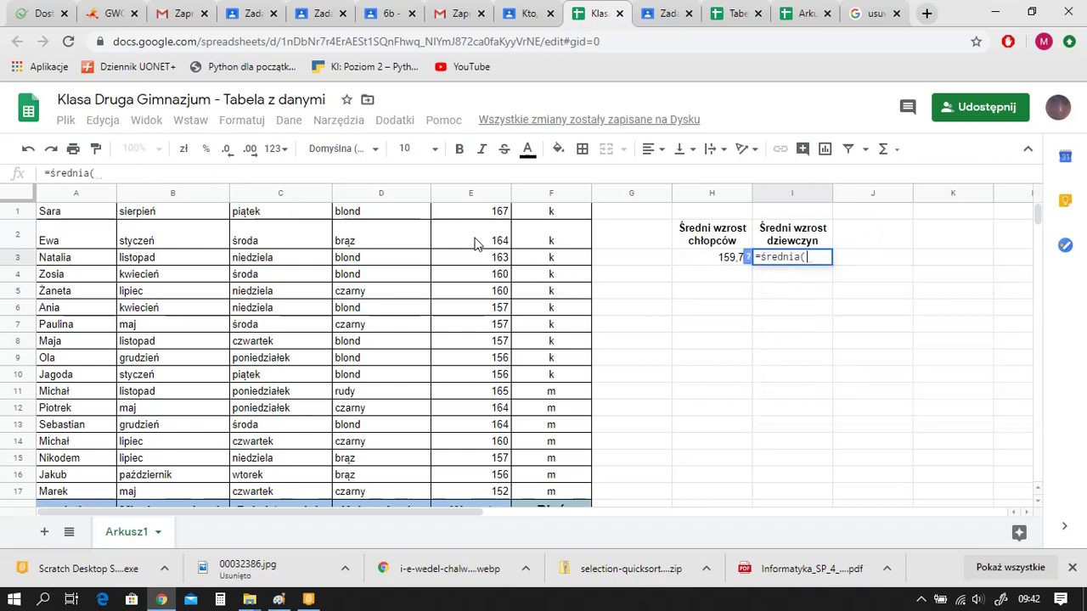
drag(474, 211, 472, 371)
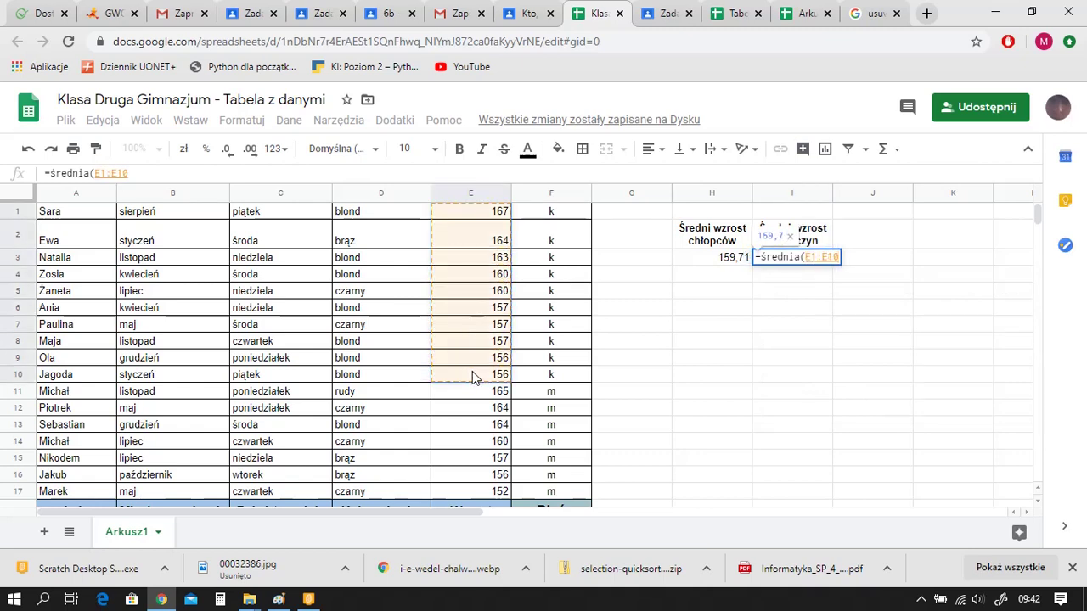
key(Return)
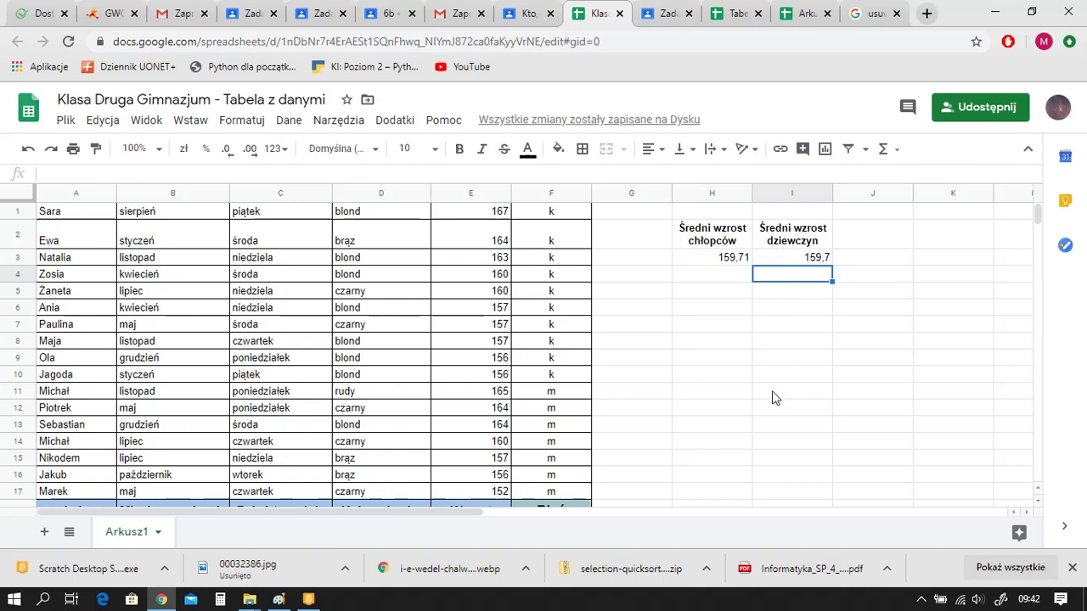
Copy the heading from I2 into J2 and change its text to Średni wzrost wszystkich osób
click(869, 249)
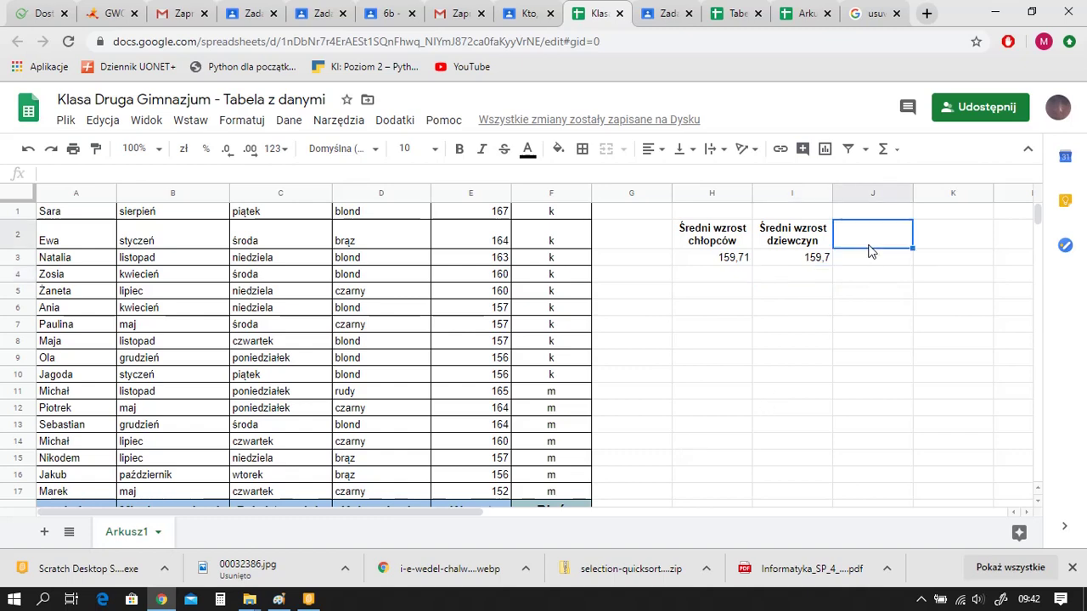
click(792, 245)
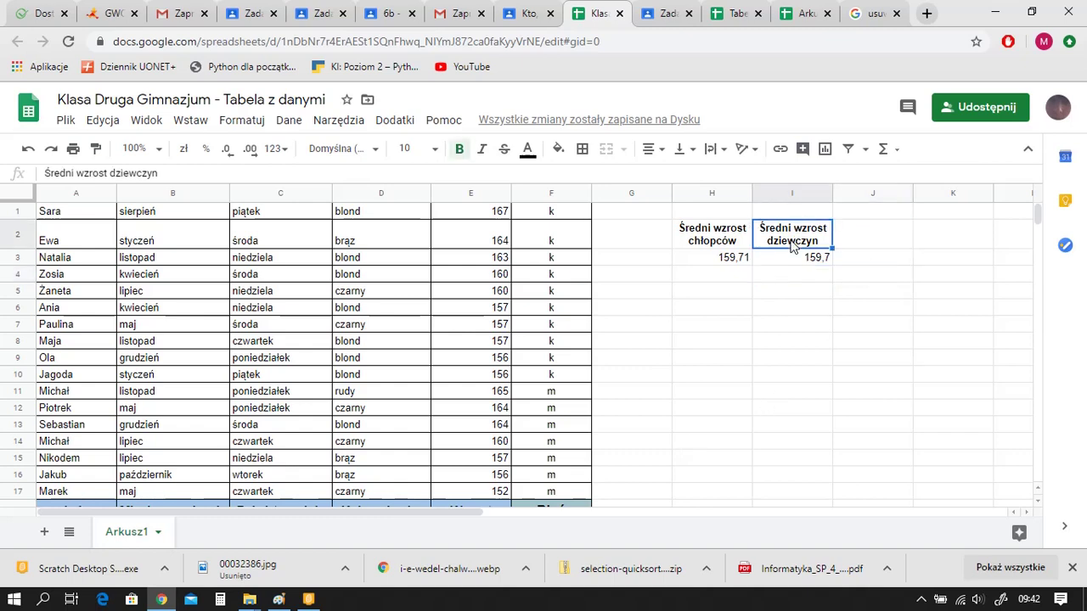
key(ctrl+c)
click(849, 245)
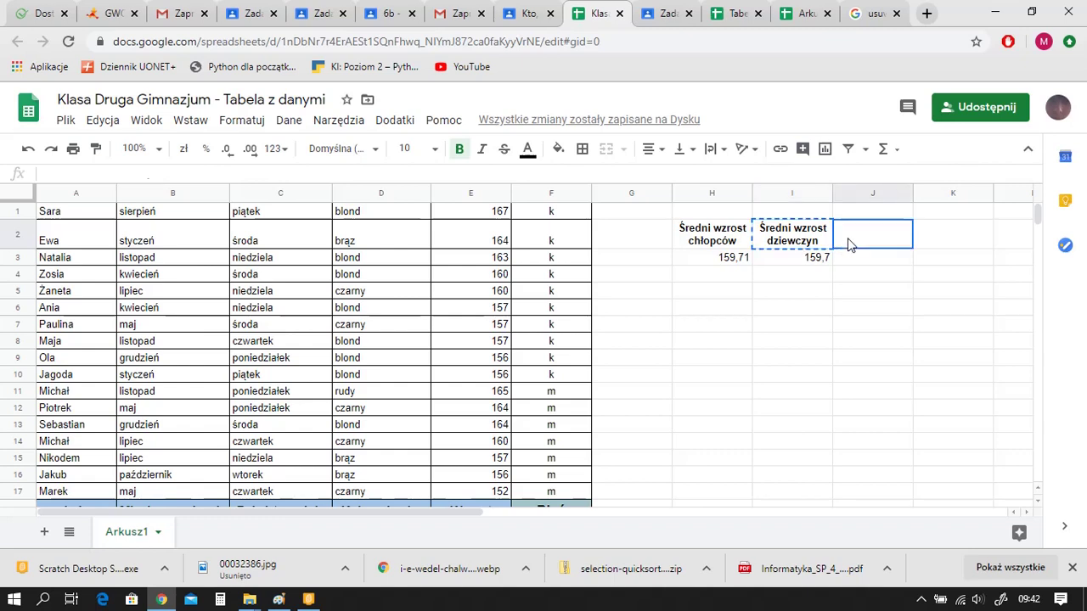
key(ctrl+v)
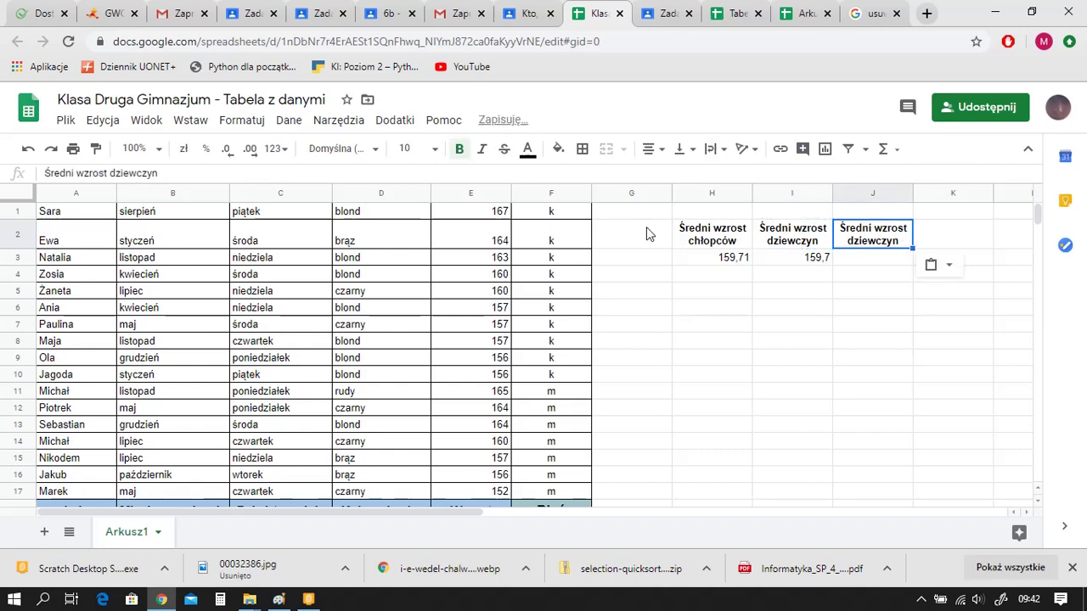
click(186, 171)
key(BackSpace)
key(BackSpace)
key(BackSpace)
key(BackSpace)
key(BackSpace)
key(BackSpace)
key(BackSpace)
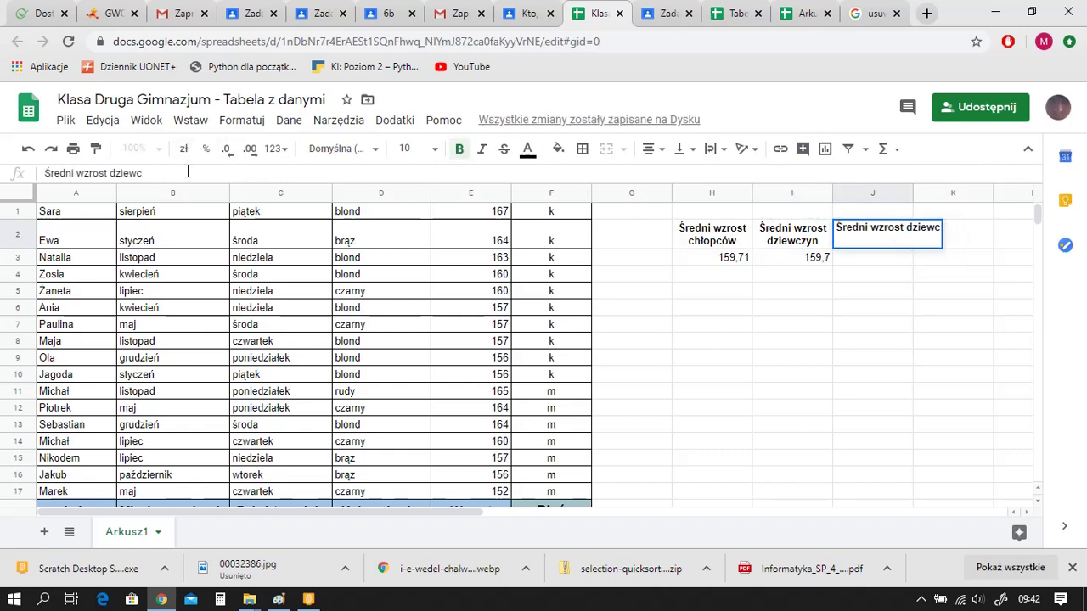
key(BackSpace)
key(BackSpace)
text(wszys)
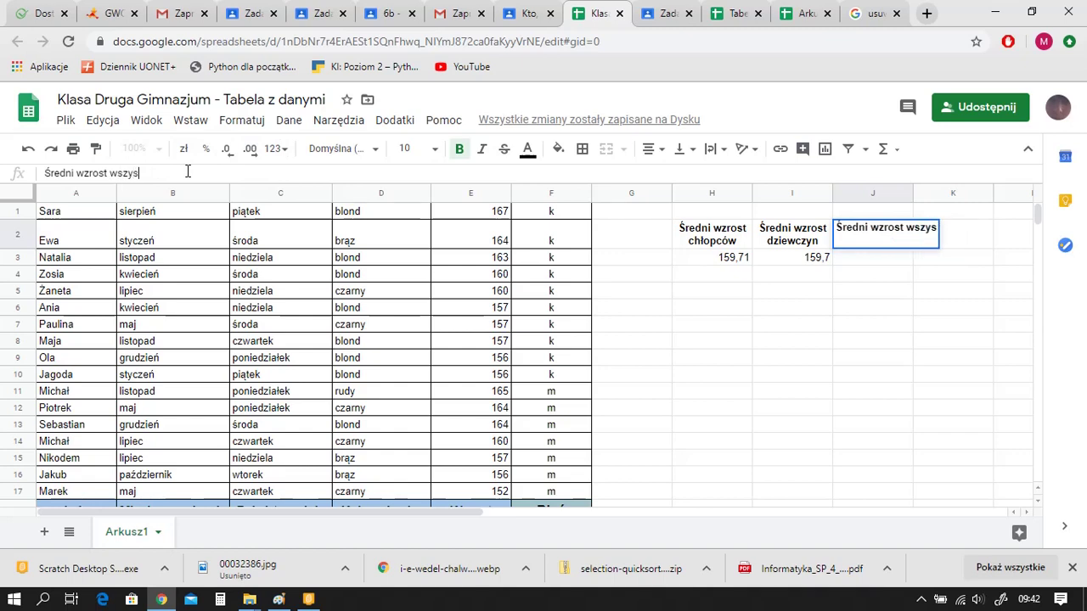
text(tkich osób)
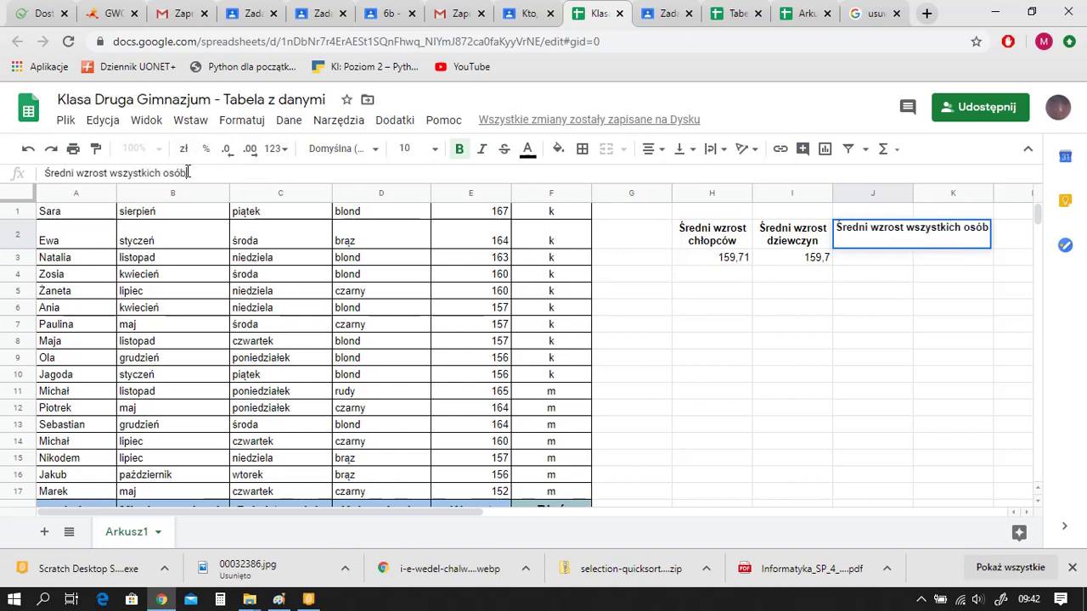
click(773, 370)
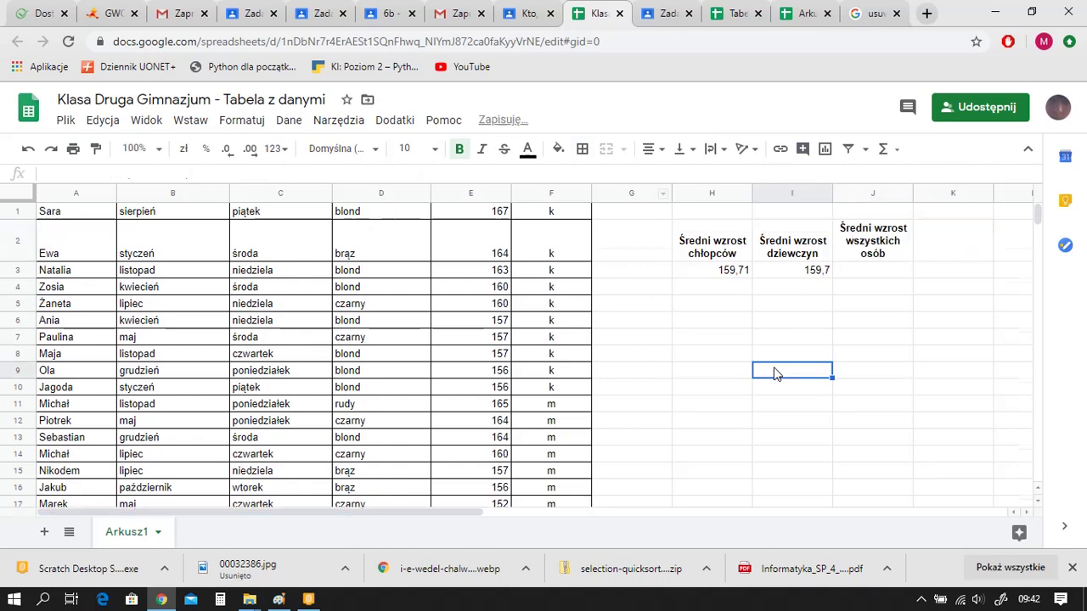
Calculate everyone's average height in cell J3 with the ŚREDNIA function over the range E1:E17
click(865, 280)
text(=)
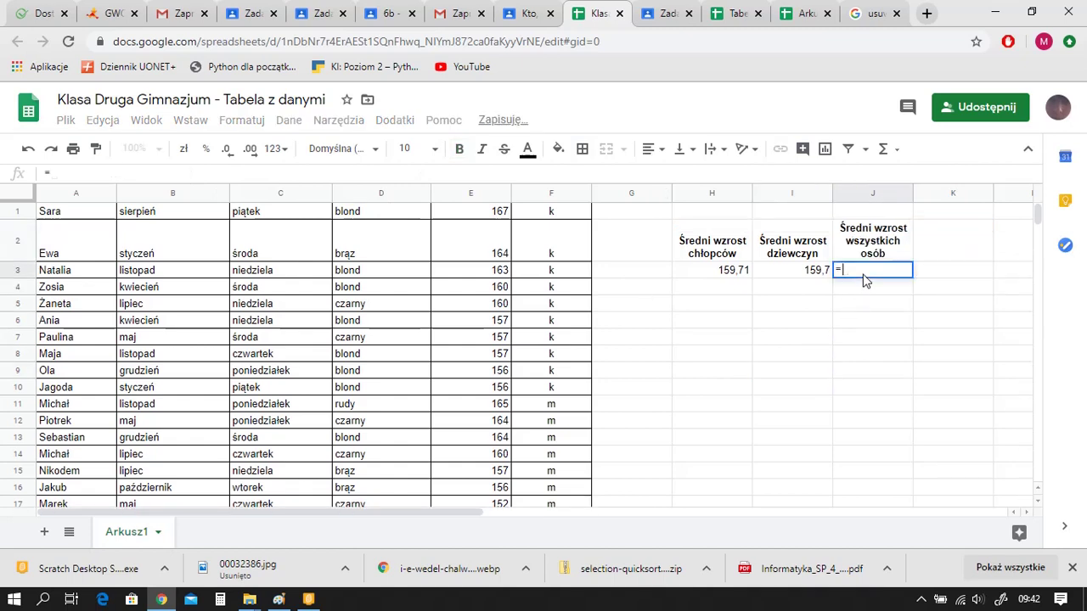
text(śre)
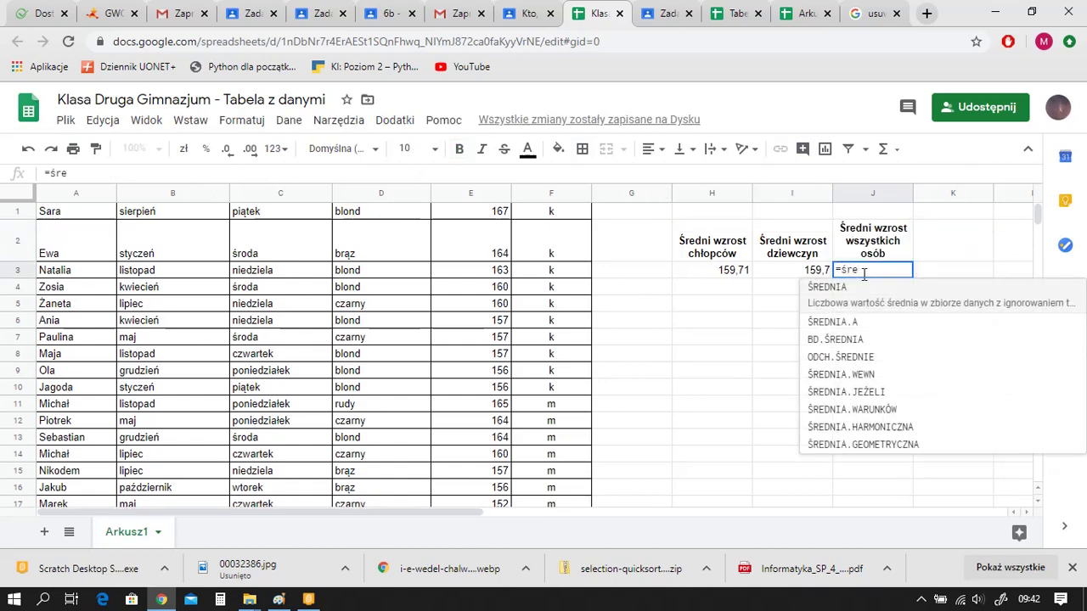
text(dnia()
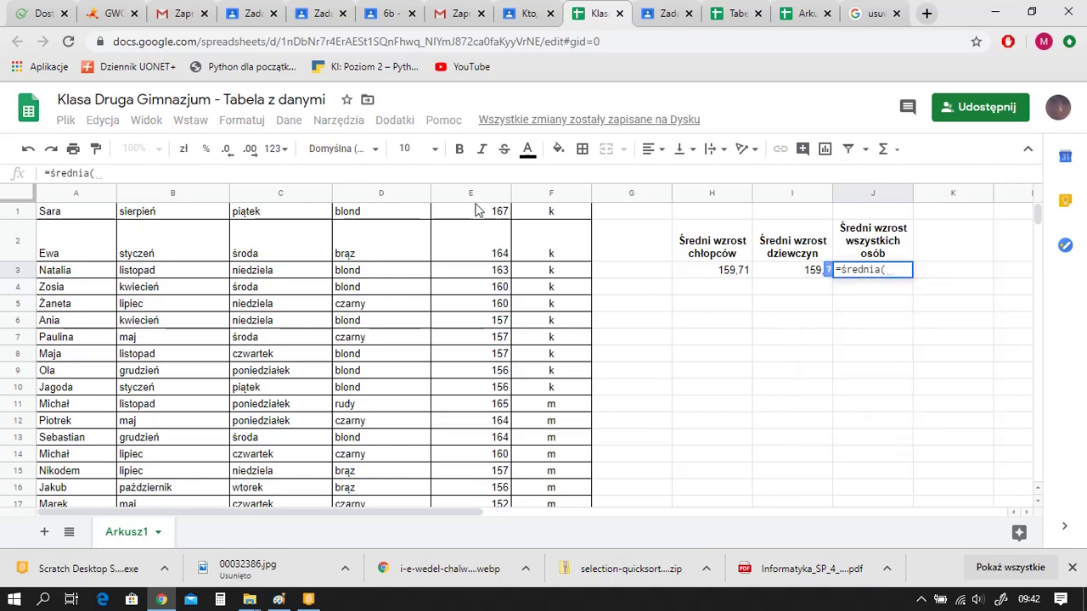
drag(477, 214, 481, 411)
key(Return)
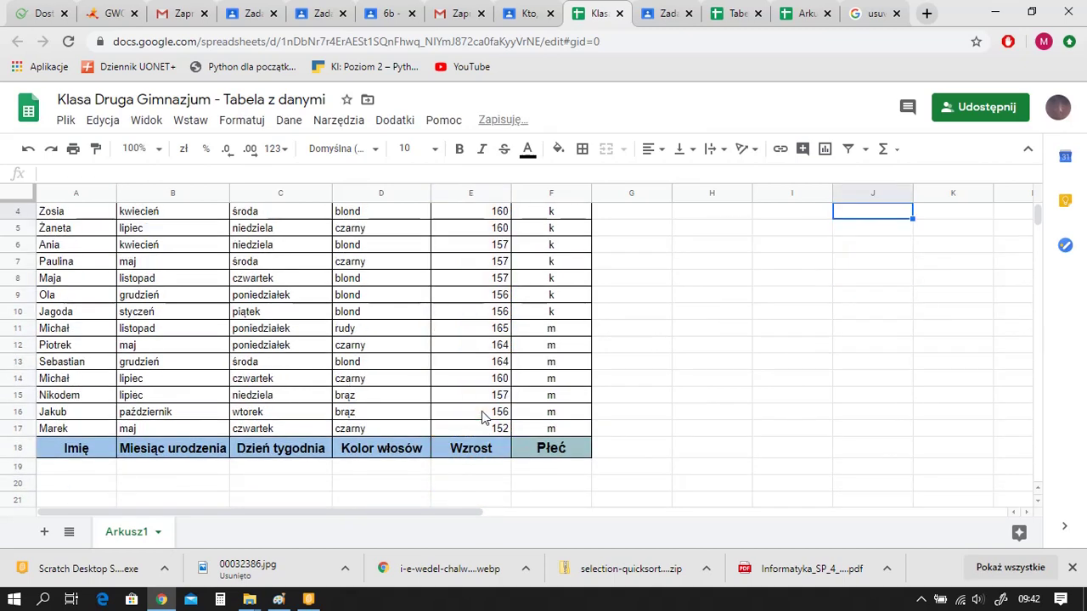
drag(1043, 225, 1039, 213)
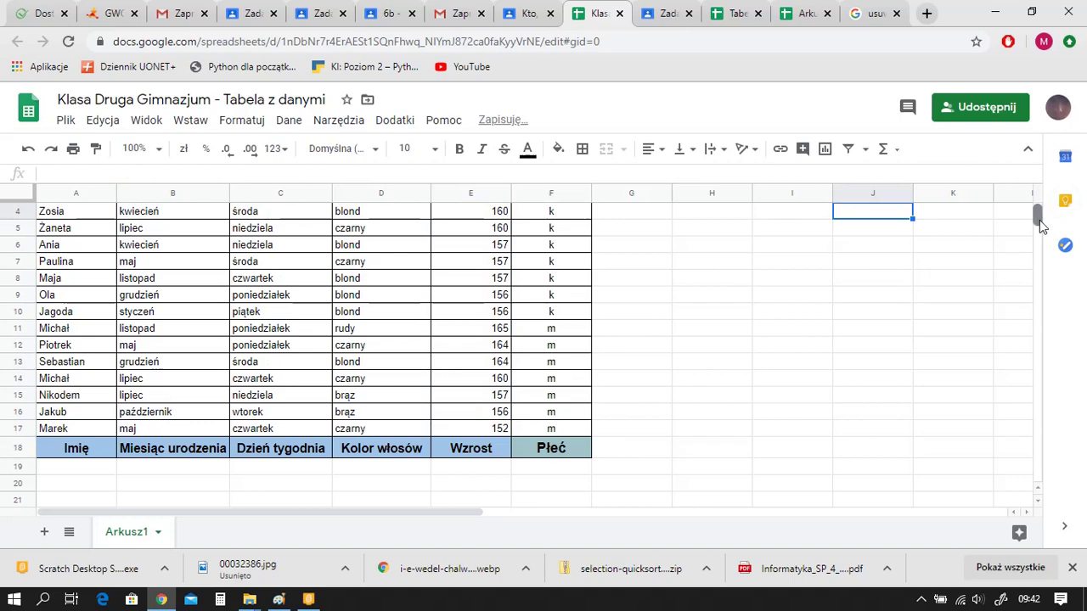
click(816, 367)
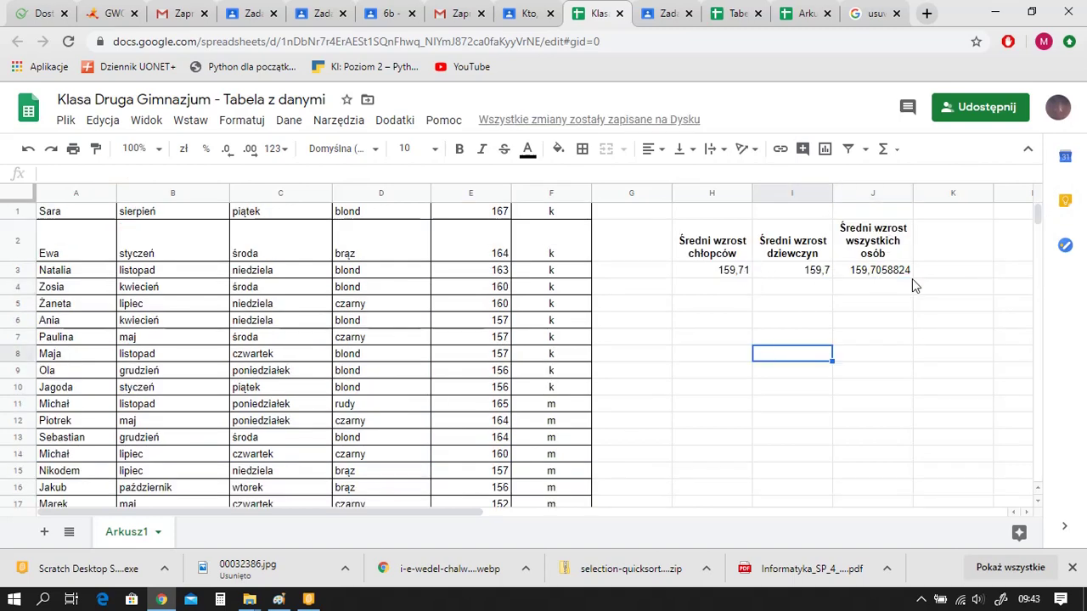
Format the overall average in cell J3 with the Liczba number format
click(873, 276)
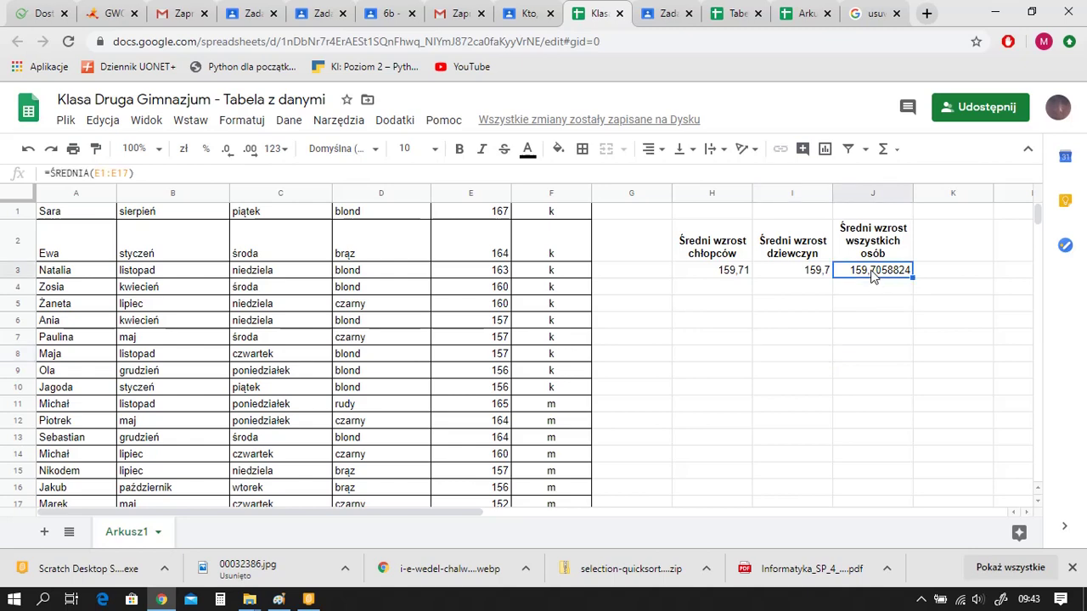
click(274, 148)
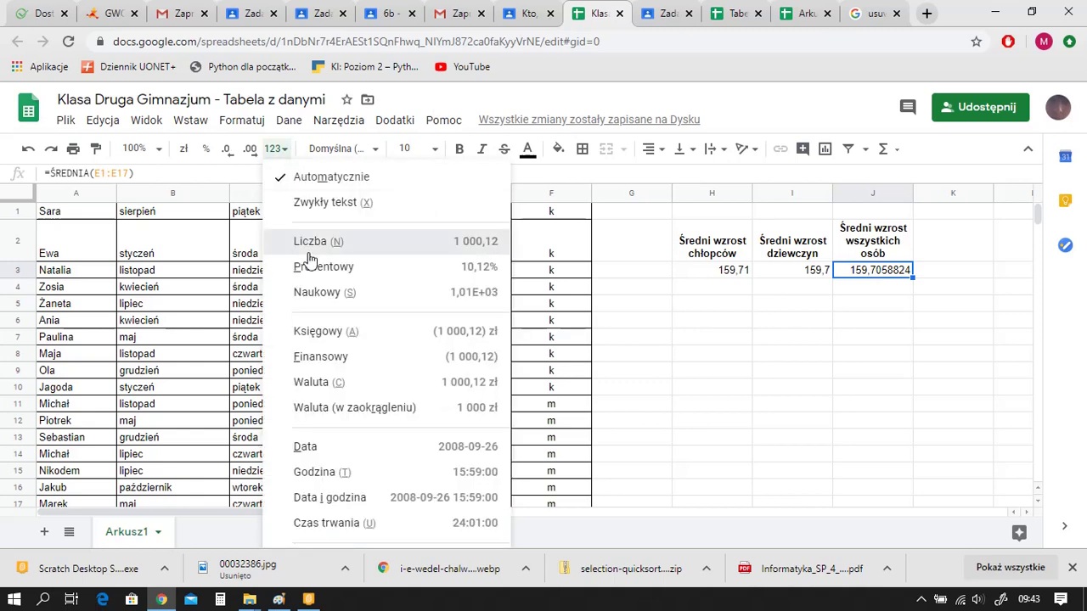
click(309, 255)
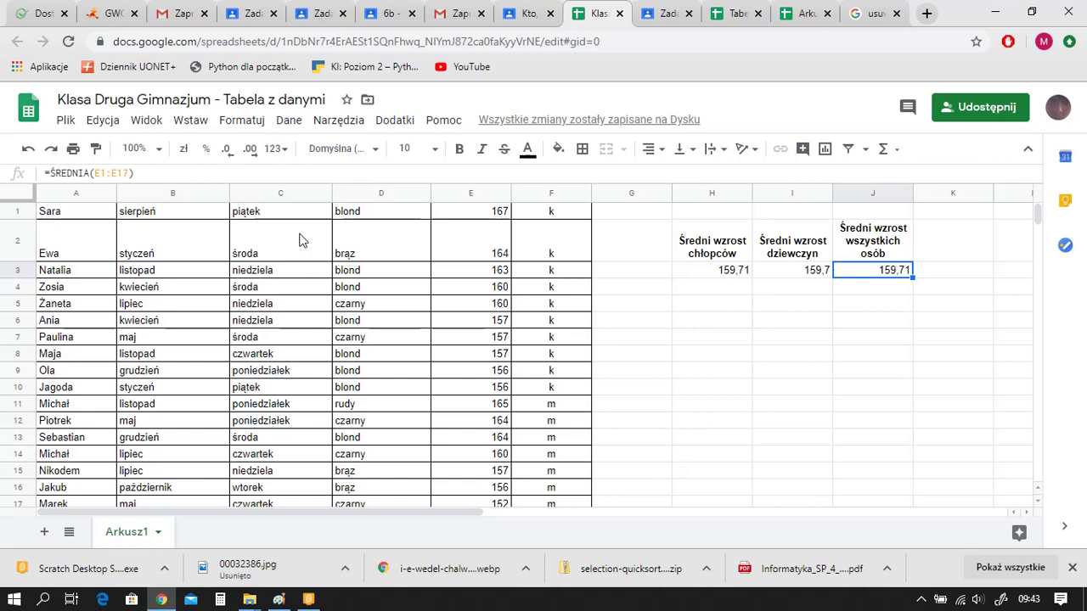
Add all borders to the average-height table in cells H2:J3
drag(688, 235, 874, 271)
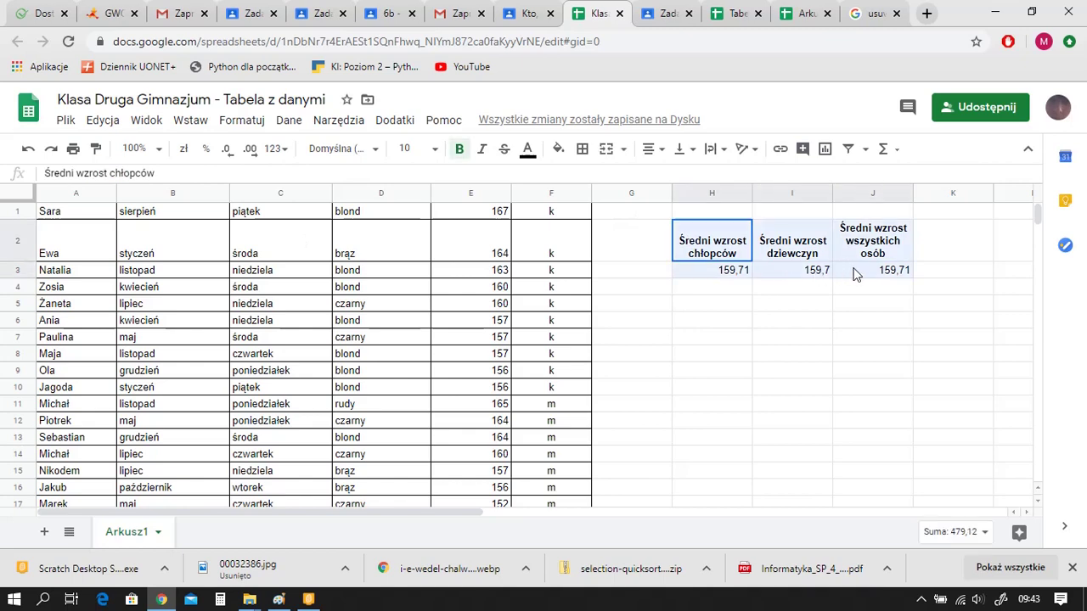
click(582, 149)
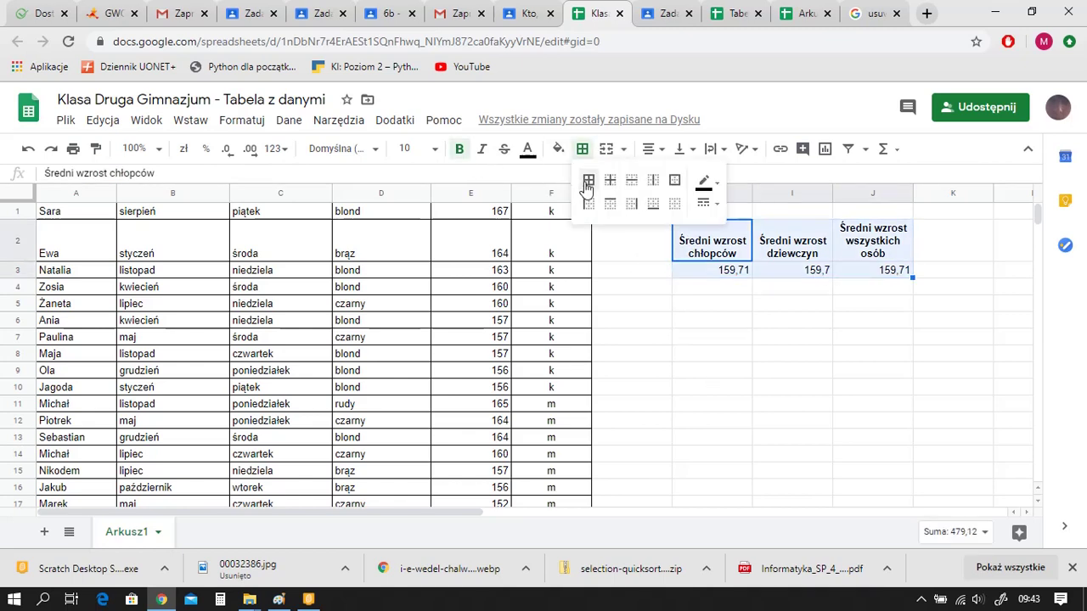
click(587, 181)
click(766, 383)
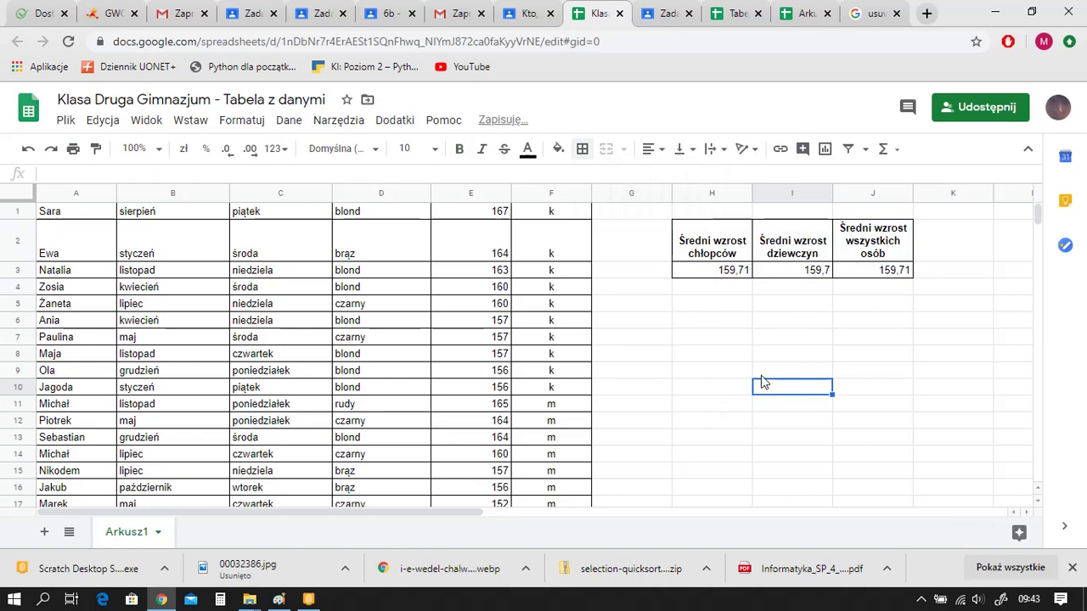
Enter the heading Miesiąc in cell H5, centred and bold
click(701, 310)
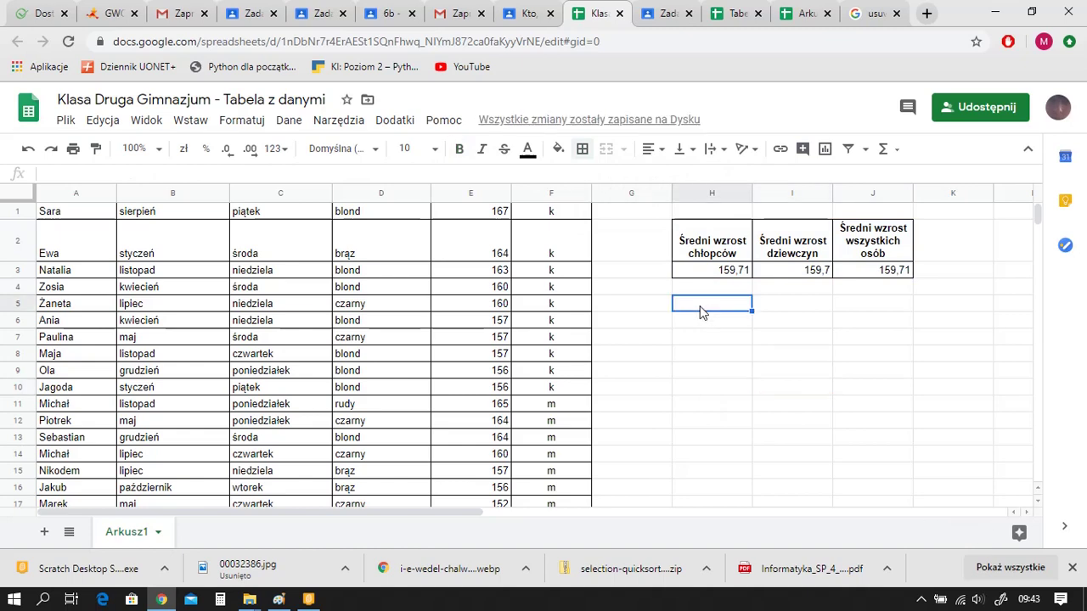
text(Miesiąc)
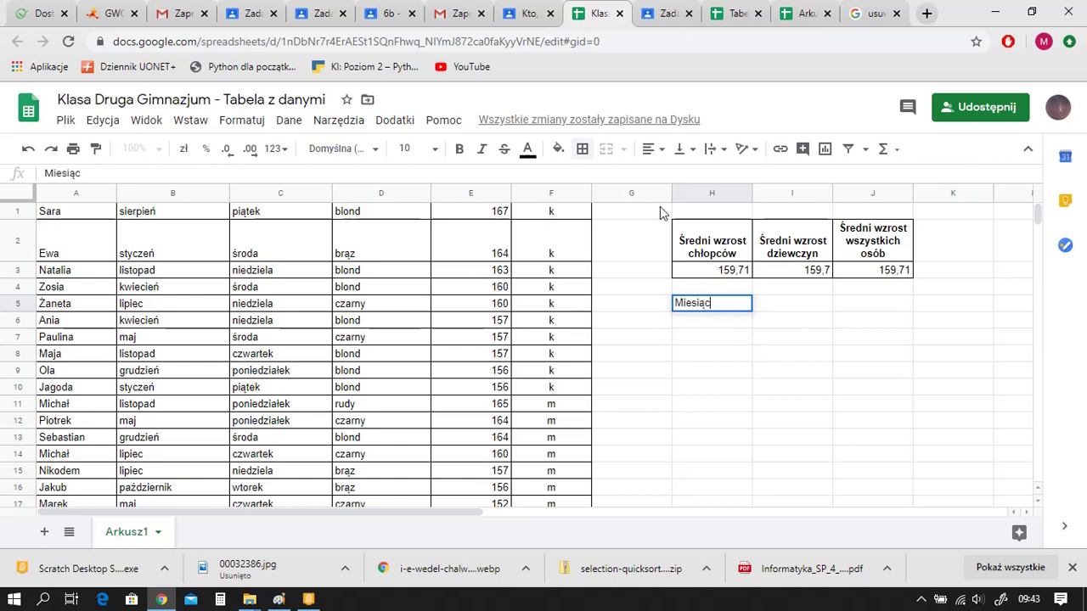
click(655, 150)
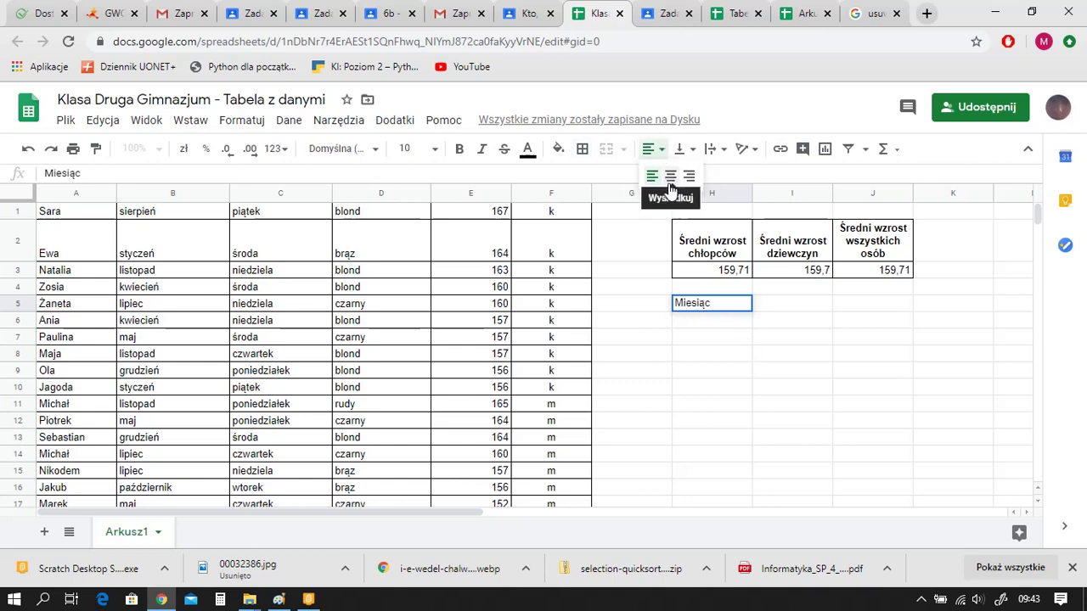
click(670, 177)
click(458, 149)
Enter the months styczeń and luty in cells H6 and H7 under the Miesiąc heading
click(703, 324)
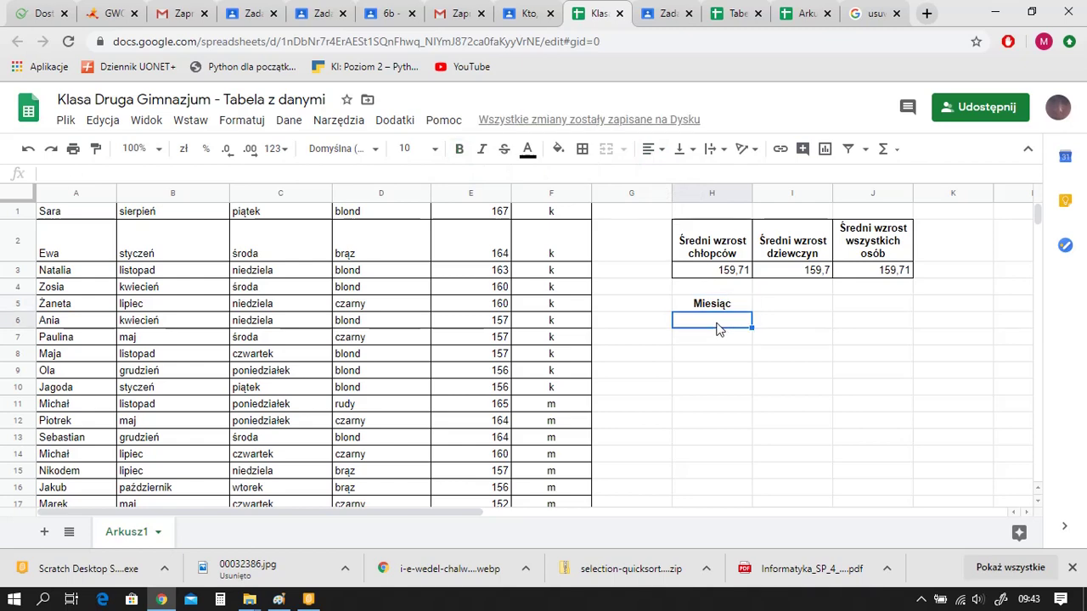
text(styczeń)
key(Return)
text(l)
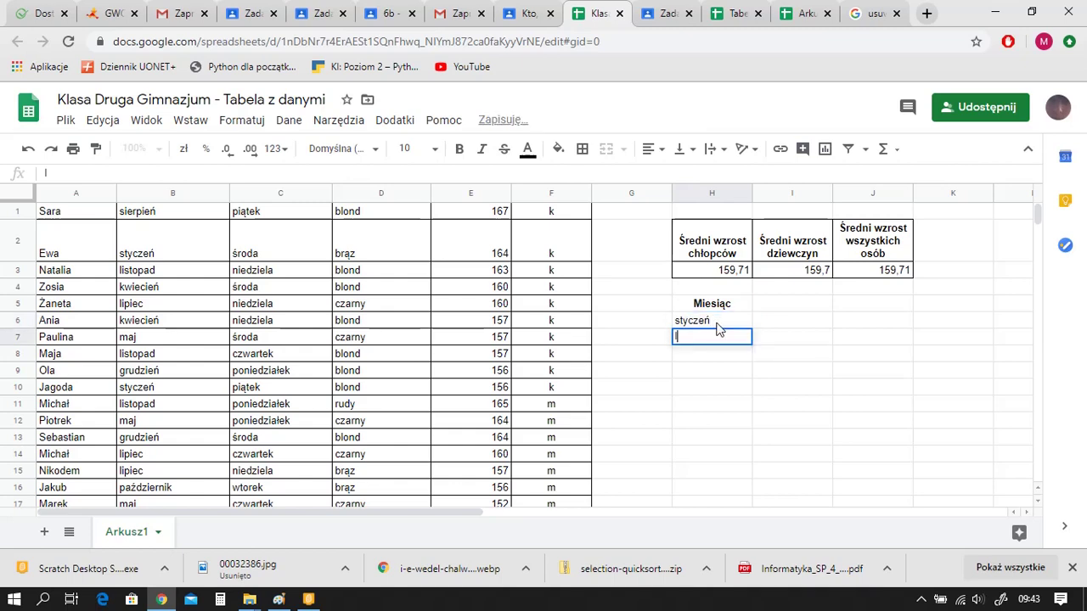
text(uty)
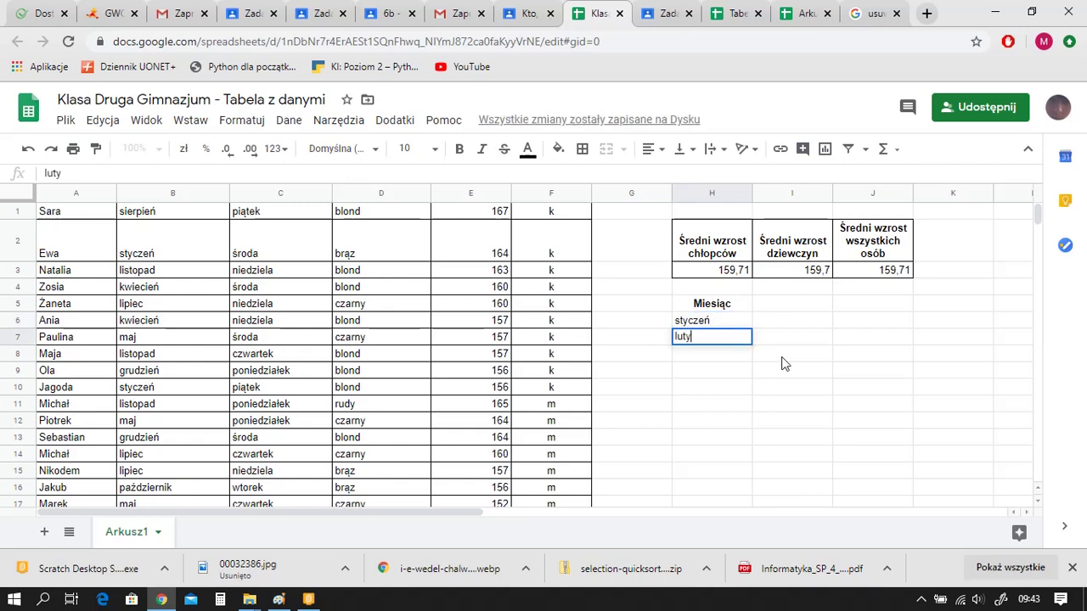
click(782, 362)
Try to autofill the month names from H6:H7 down to H11, and clear the filled cells H8:H11
drag(704, 328, 743, 412)
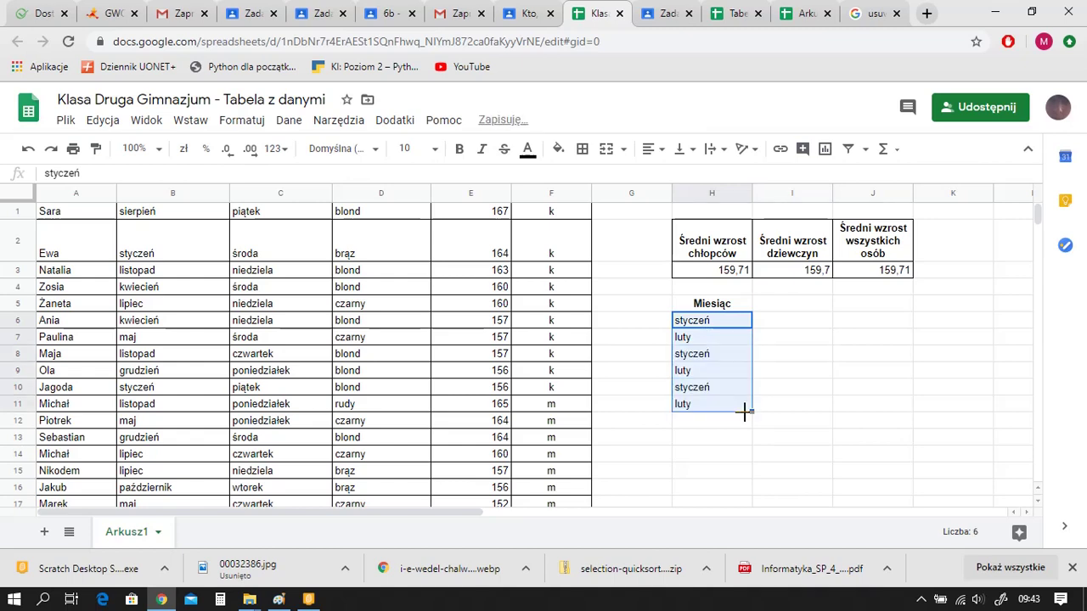
click(798, 387)
drag(704, 361, 704, 413)
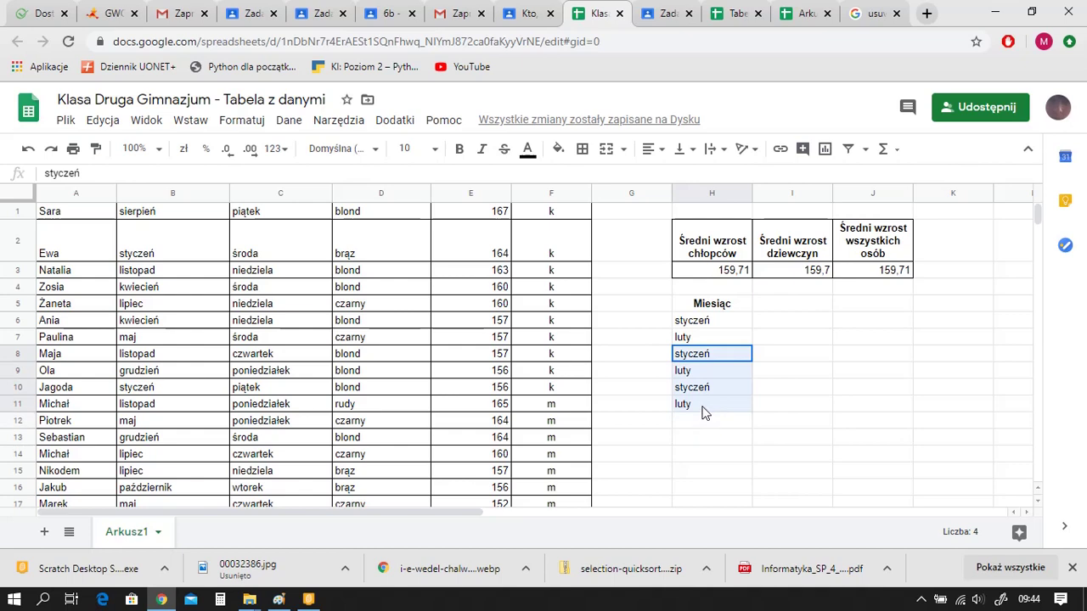
key(Delete)
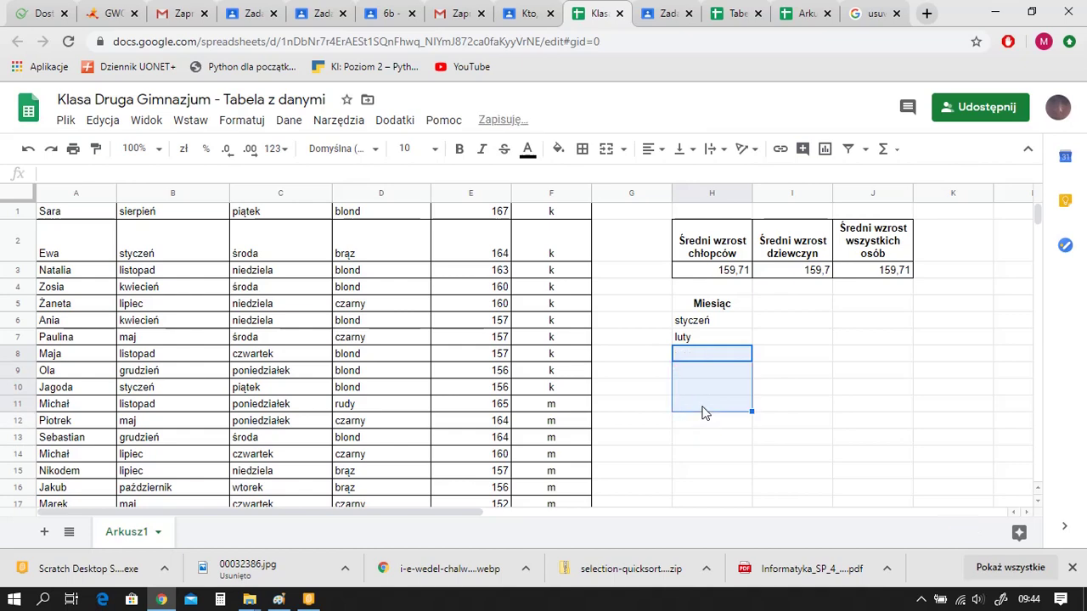
Continue the month list with marzec, kwiecień and maj in cells H8 to H10
click(685, 360)
text(ma)
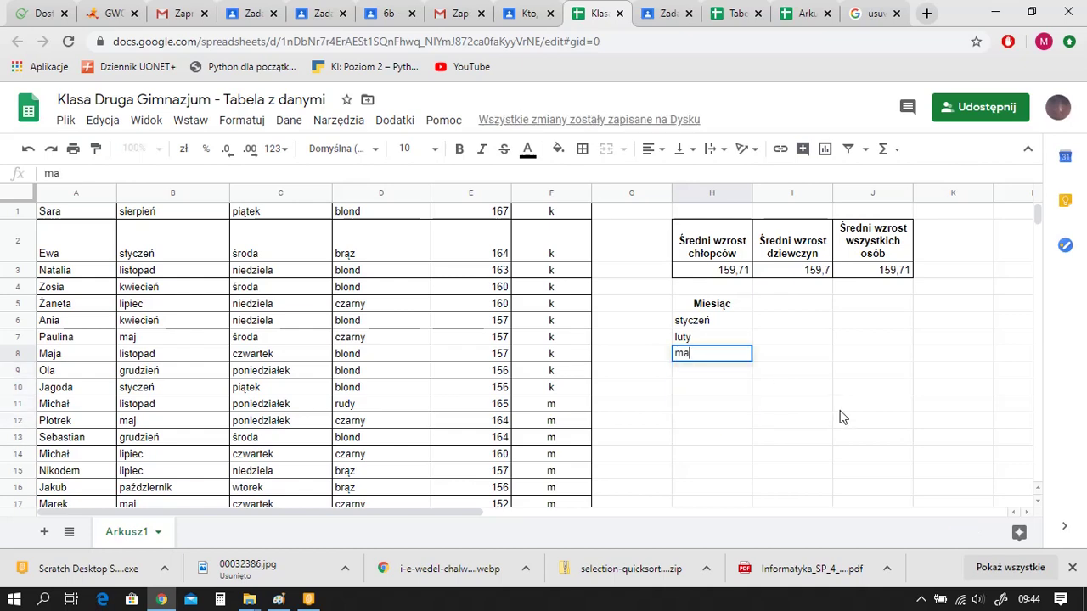
text(rzec)
key(Return)
text(k)
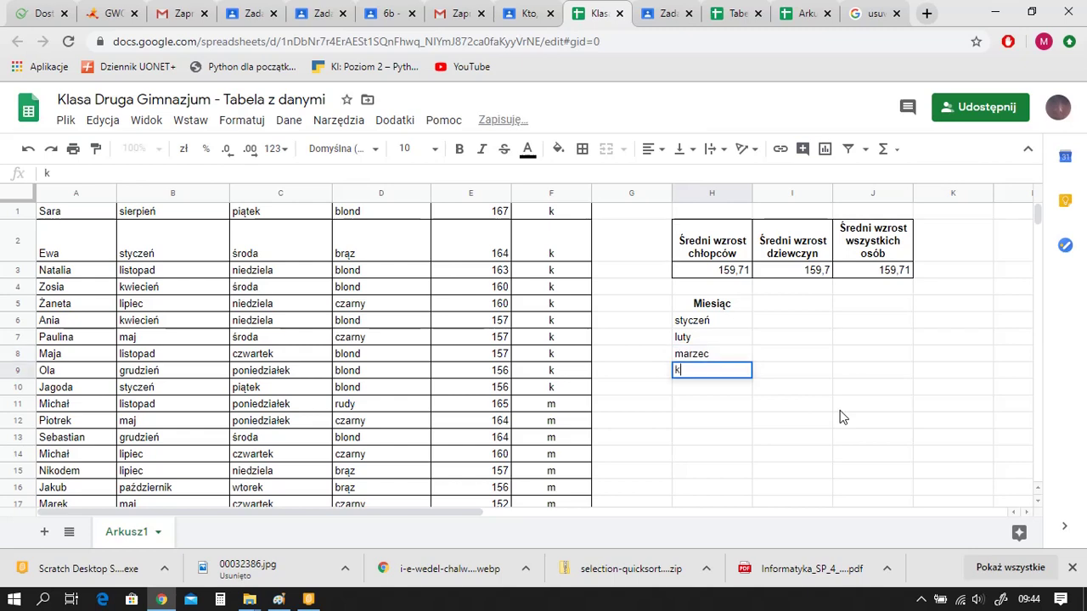
text(wiecień)
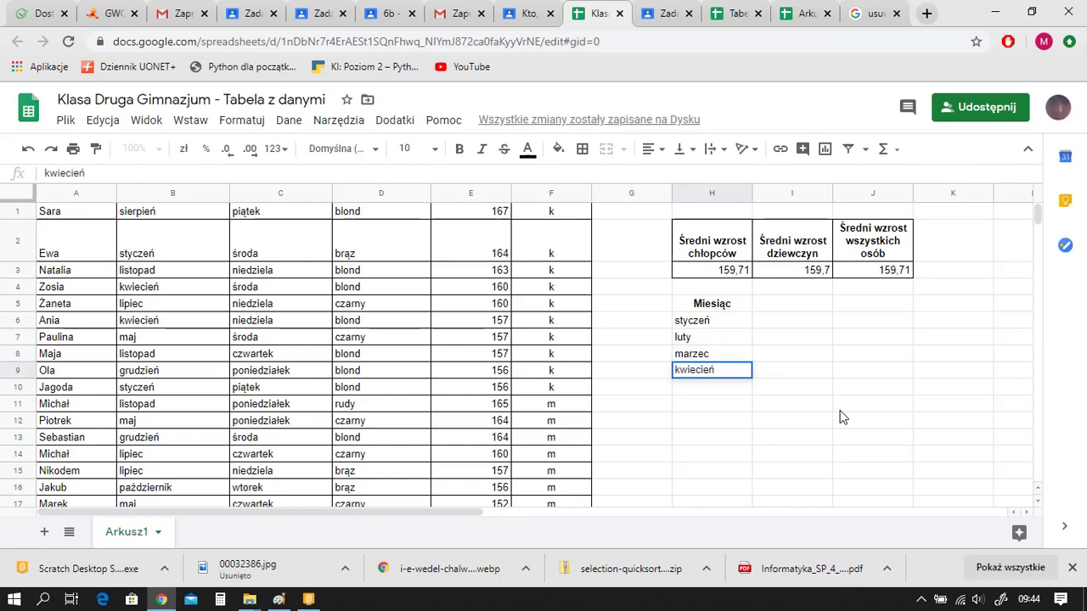
key(Return)
text(maj)
key(Return)
Add czerwiec, lipiec, sierpień and wrzesień to the month list in cells H11 to H14
text(c)
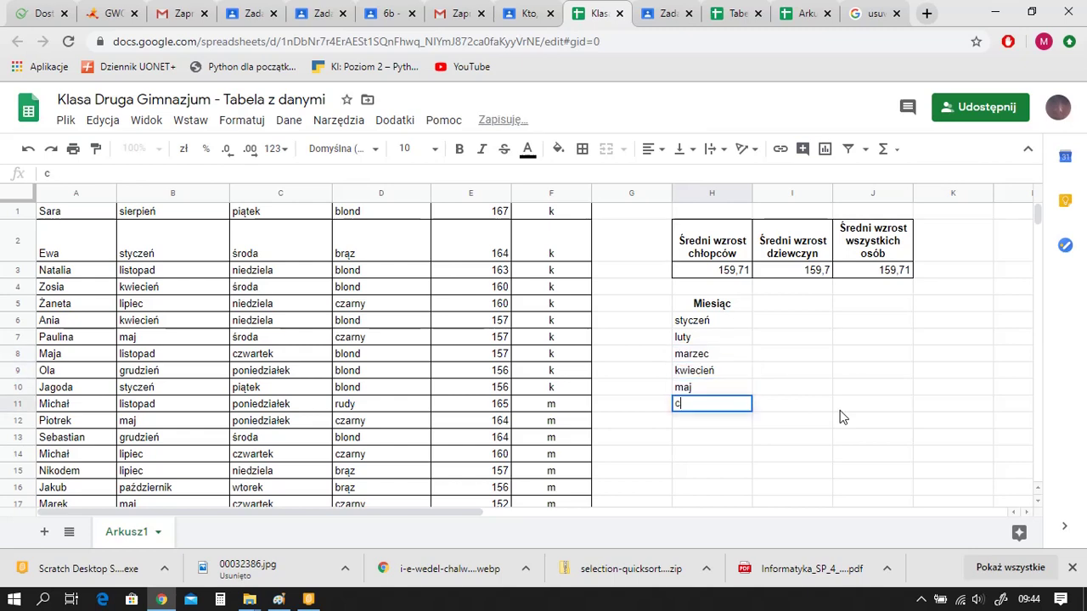
text(zerwiec)
key(Return)
text(l)
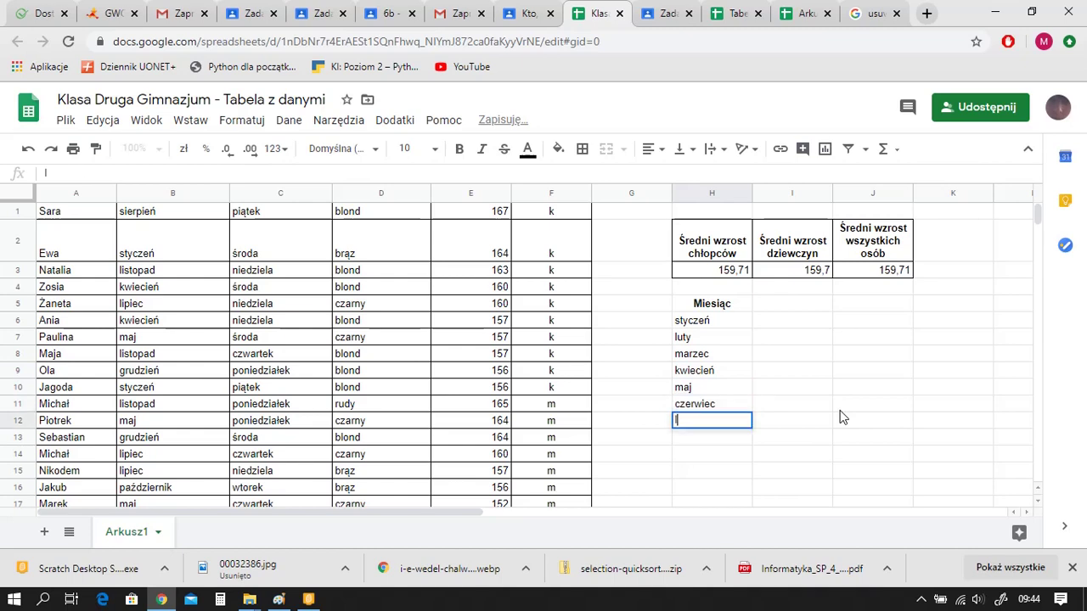
text(ipiec)
key(Return)
text(sierpień)
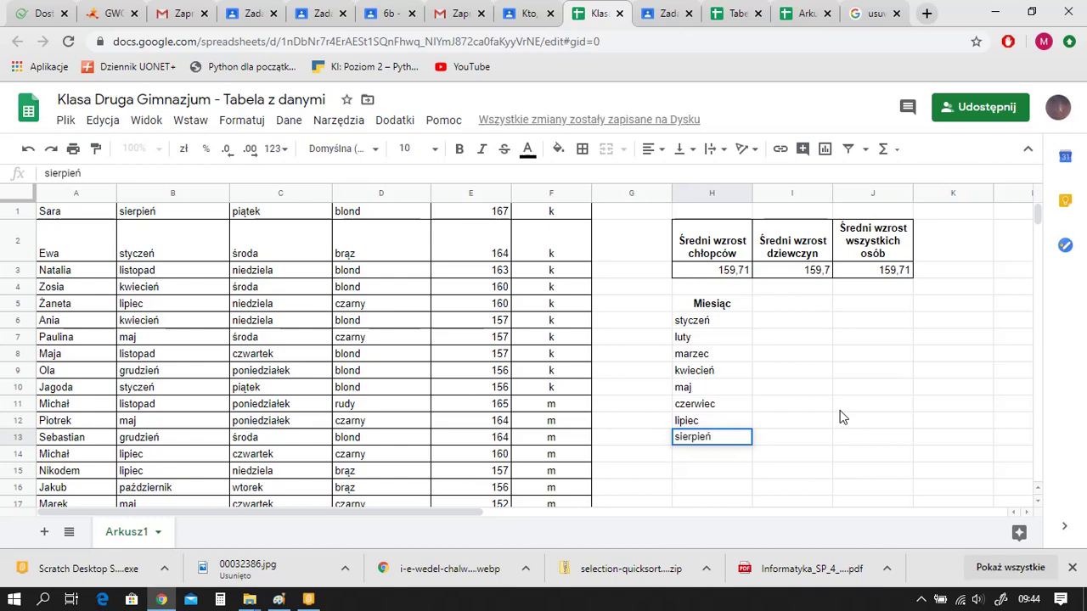
key(Return)
text(wrzesień)
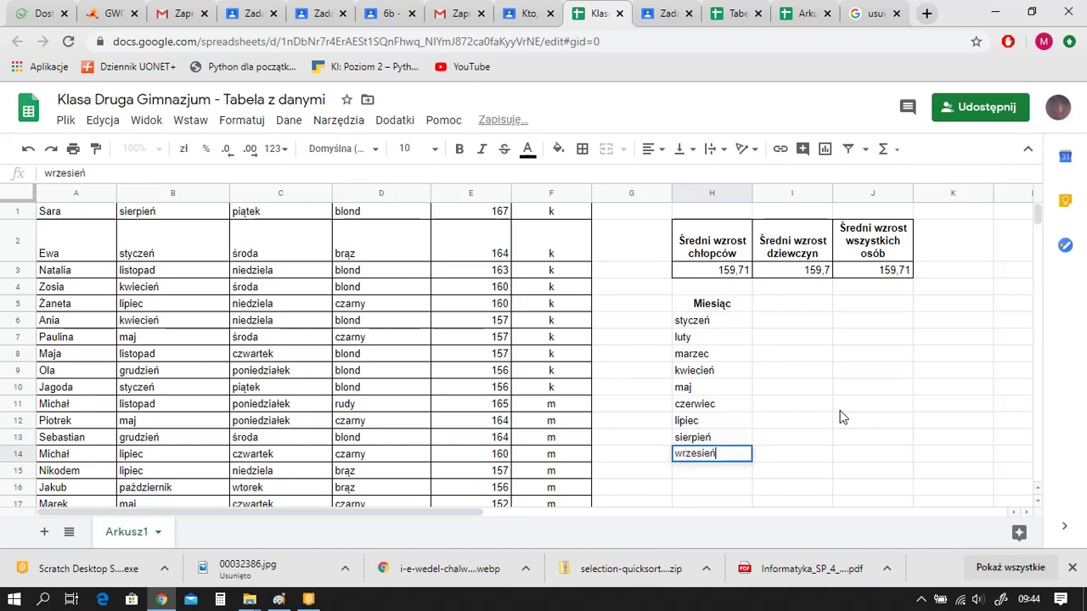
key(Return)
Complete the month list with padziernik, listopad and grudzień in cells H15 to H17
text(padziernik)
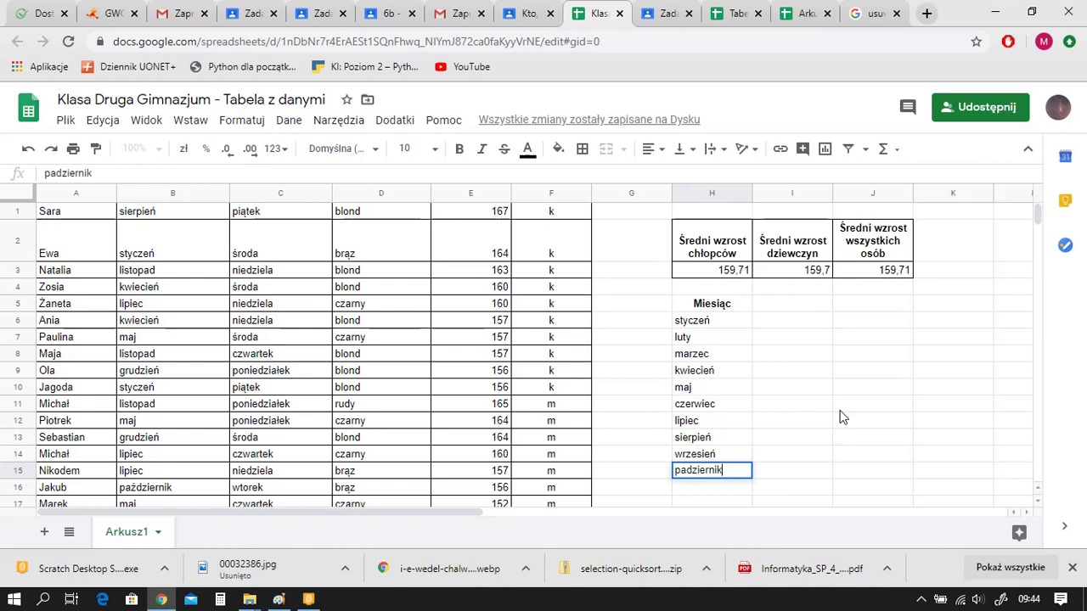
key(ctrl+Return)
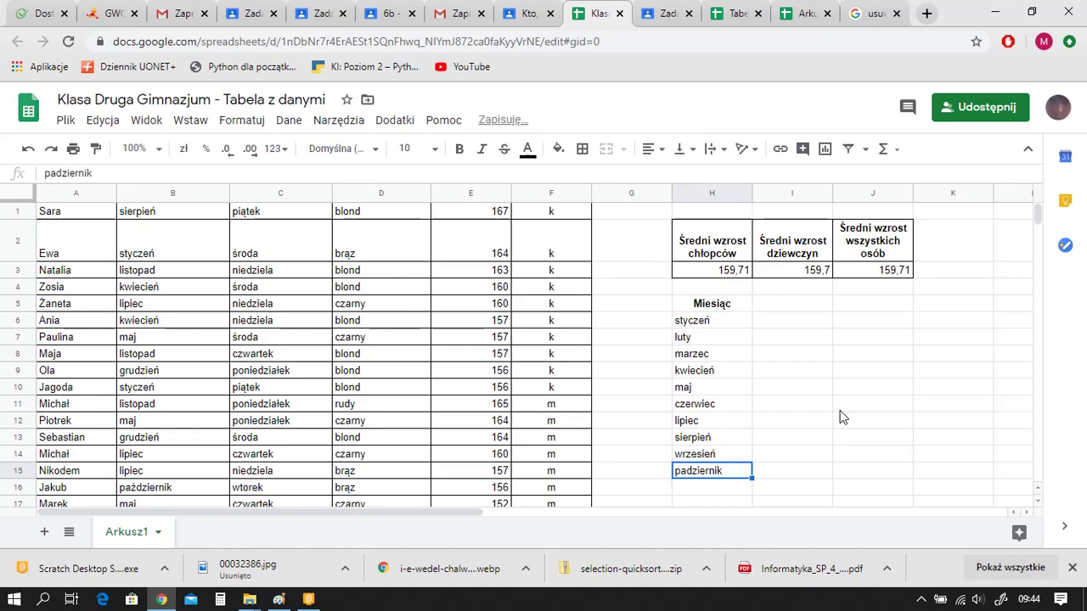
key(Down)
text(l)
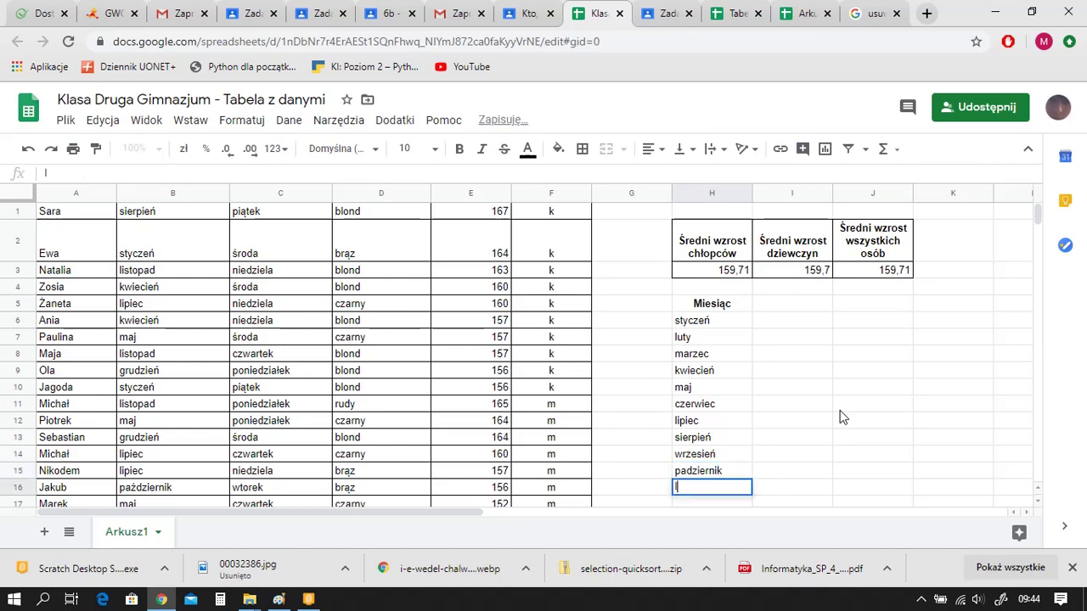
text(istopad)
key(Return)
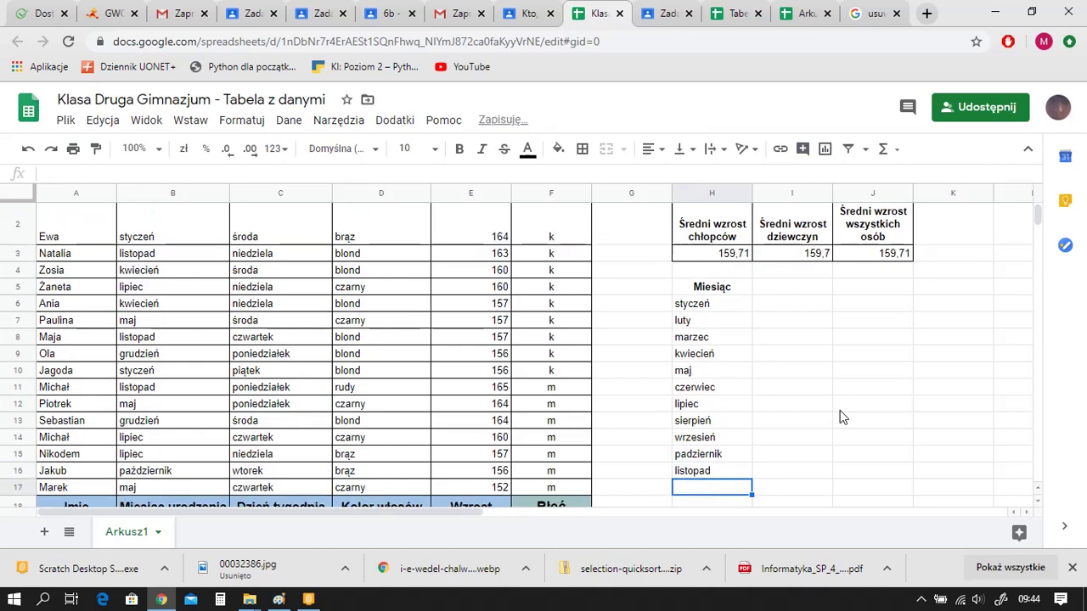
text(grudzień)
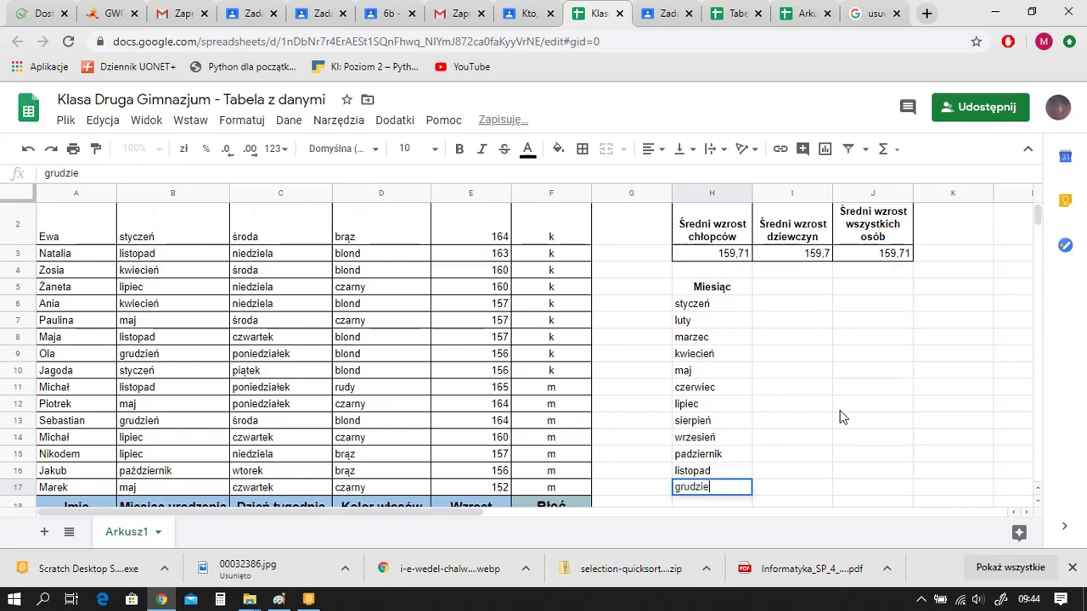
click(883, 460)
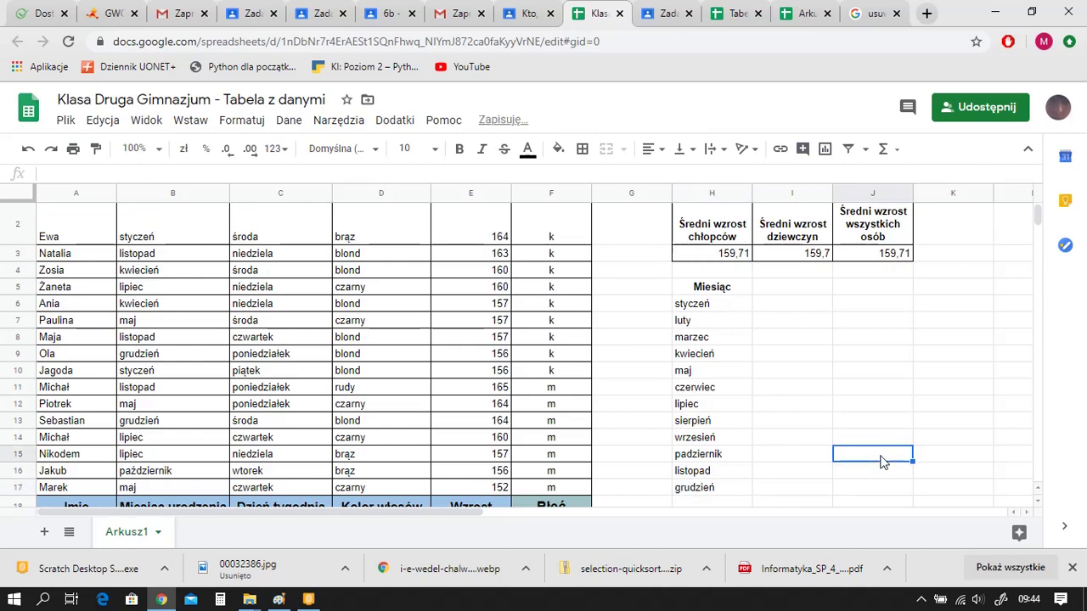
Sort the whole sheet from Z to A by column F, the Płeć column
click(556, 231)
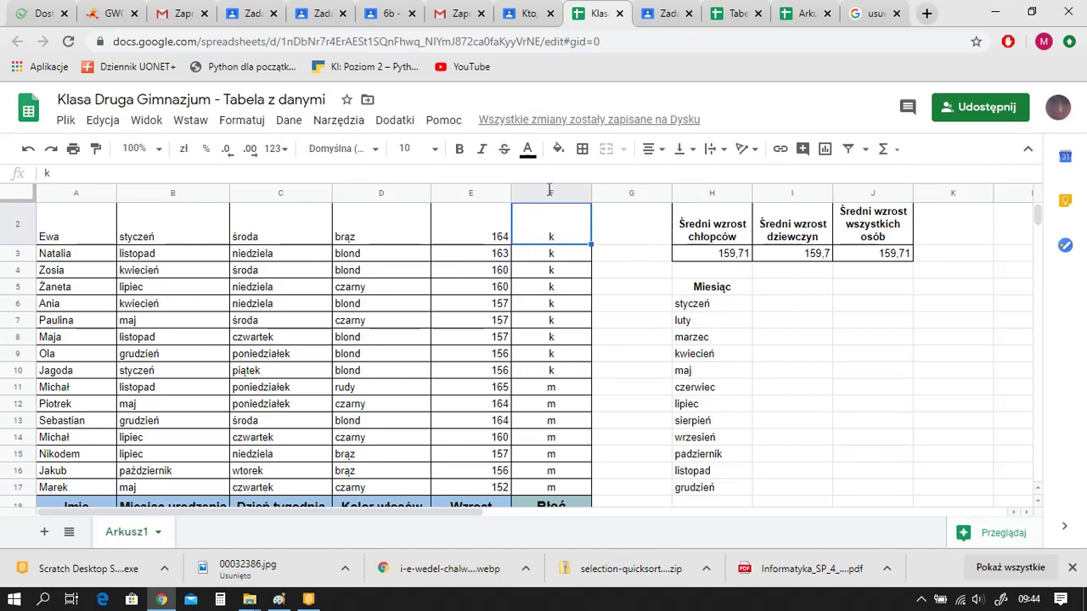
click(584, 197)
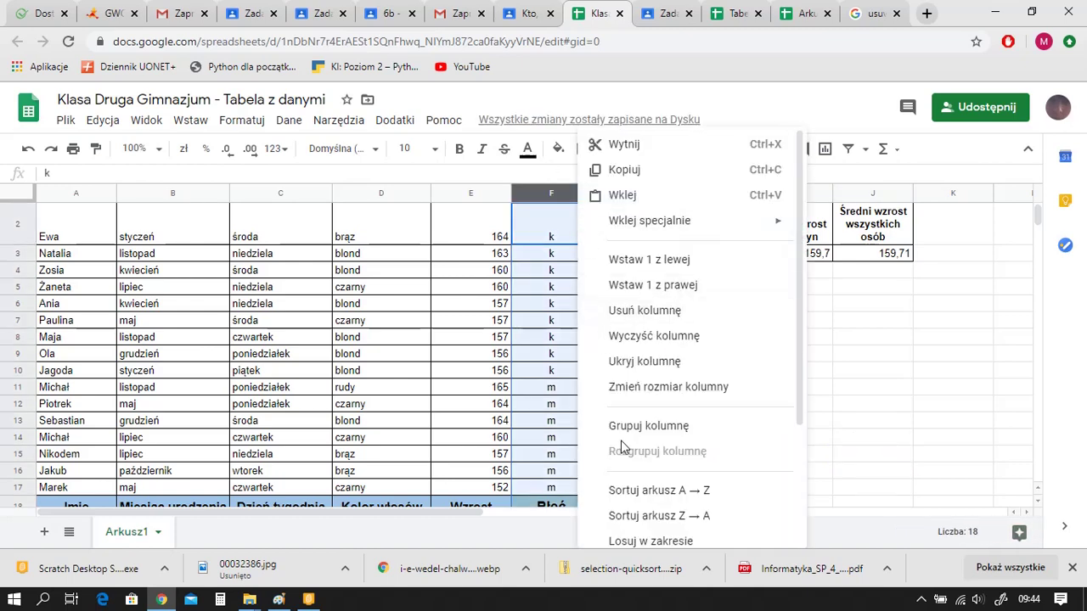
click(650, 516)
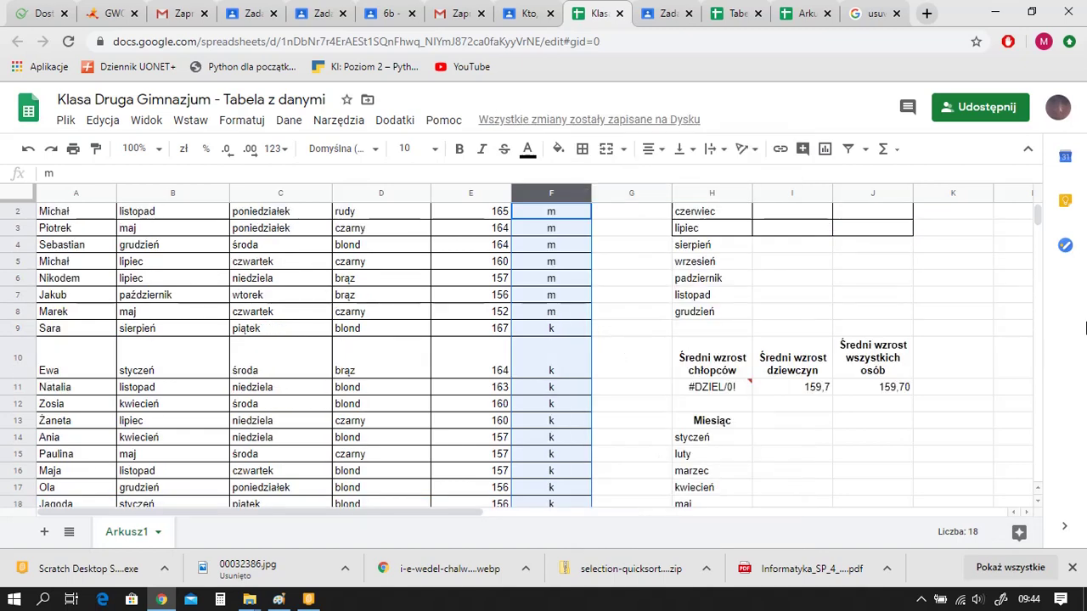
Inspect the boys' average formula in cell H11 and undo the sheet sort
drag(1039, 216, 1041, 218)
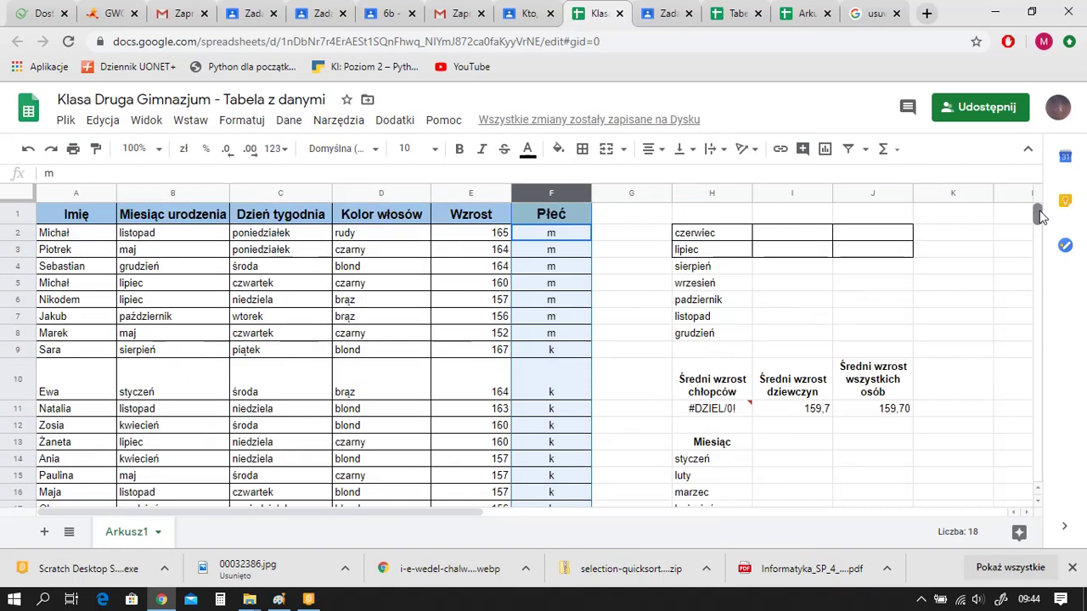
click(642, 339)
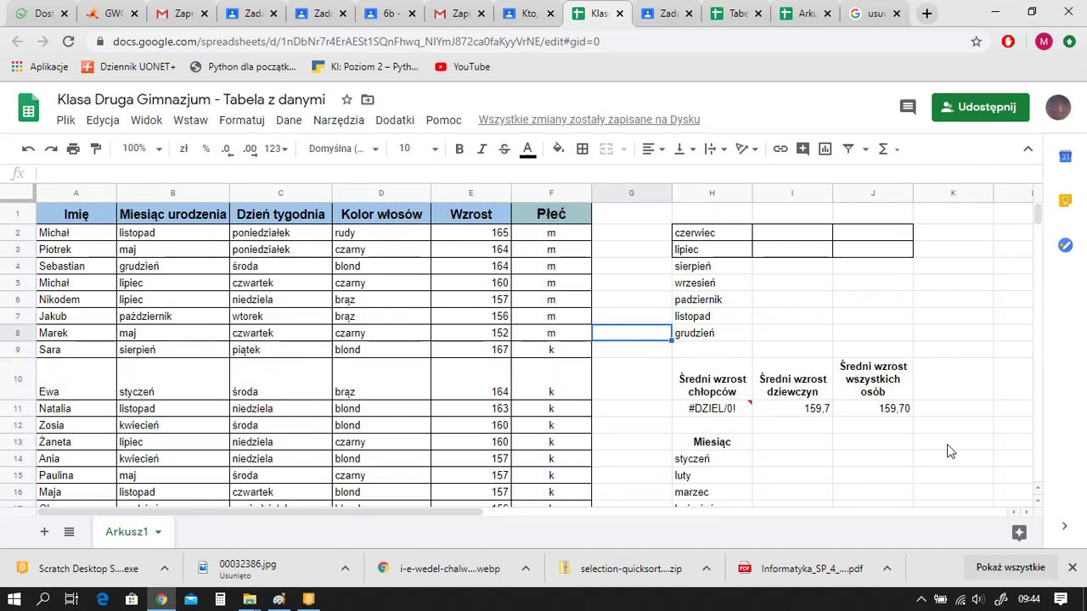
click(734, 416)
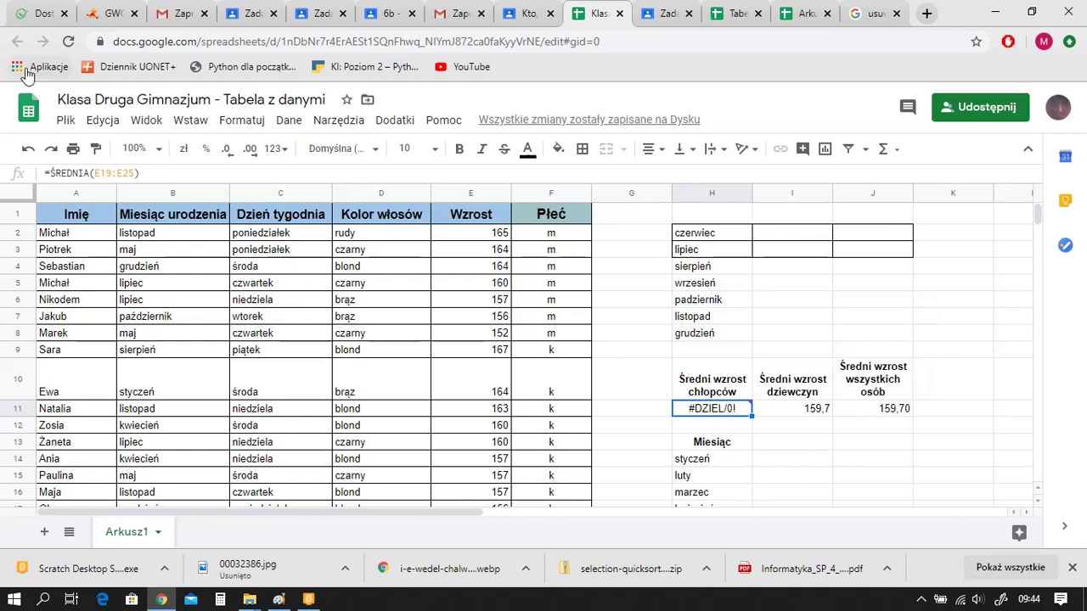
click(28, 153)
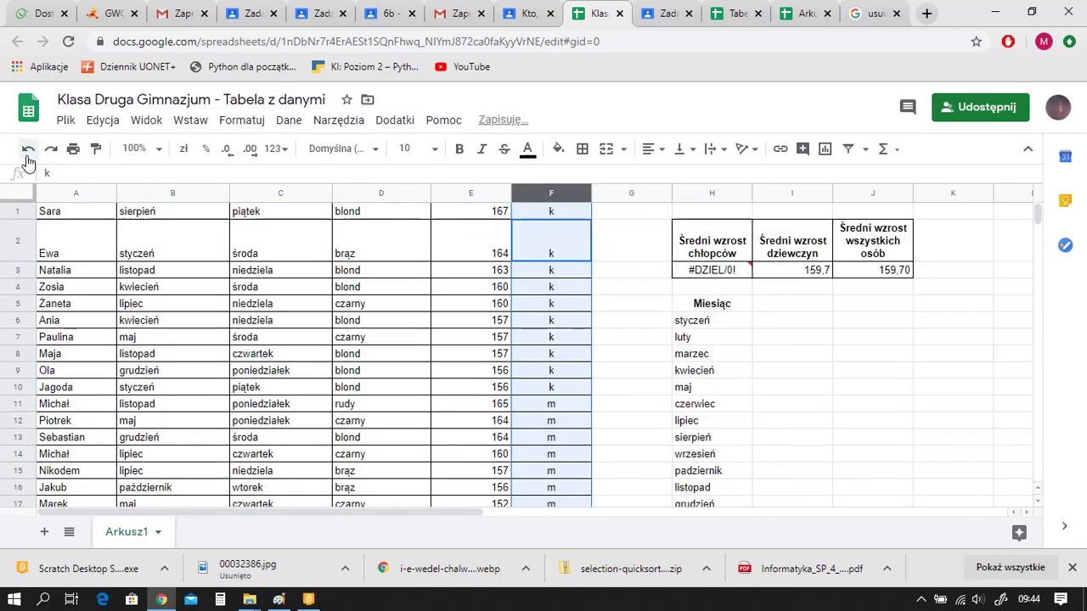
Enter the heading Liczba osób in cell I5, beside the Miesiąc heading
click(787, 330)
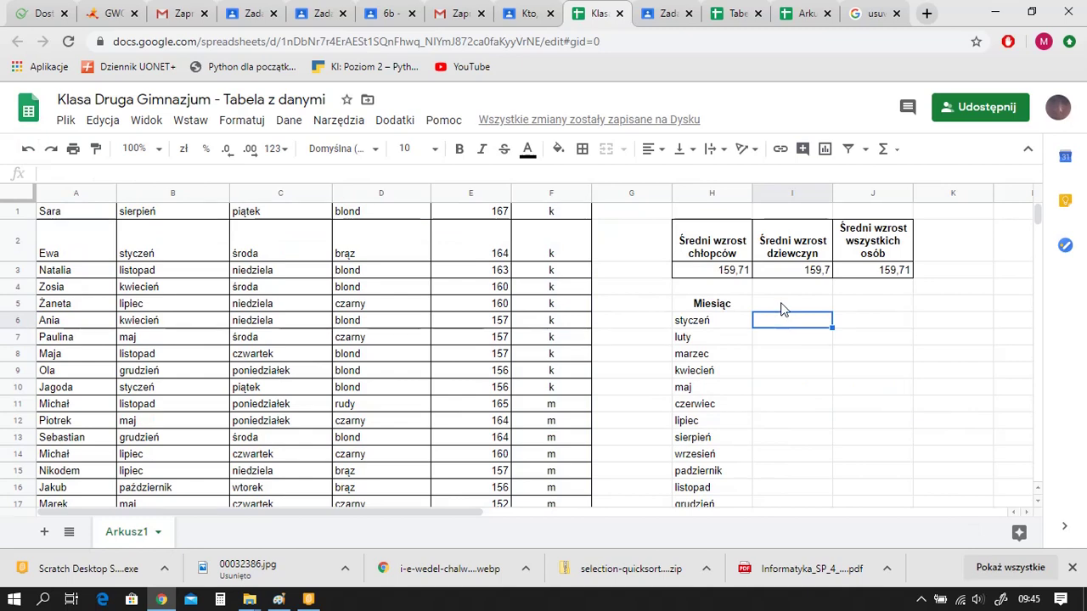
click(782, 304)
text(Liczba osób)
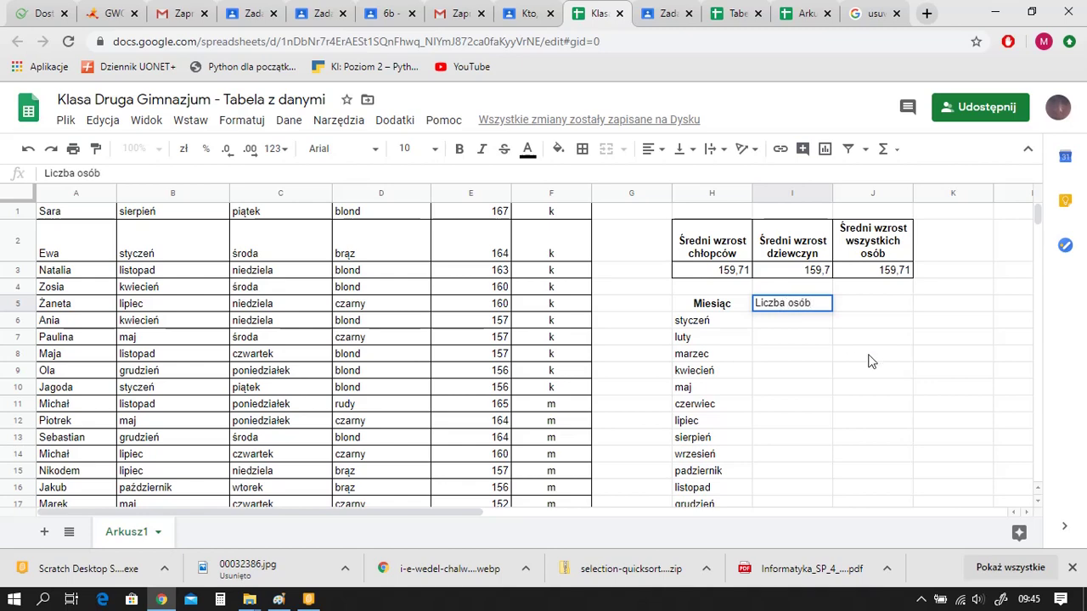
click(859, 357)
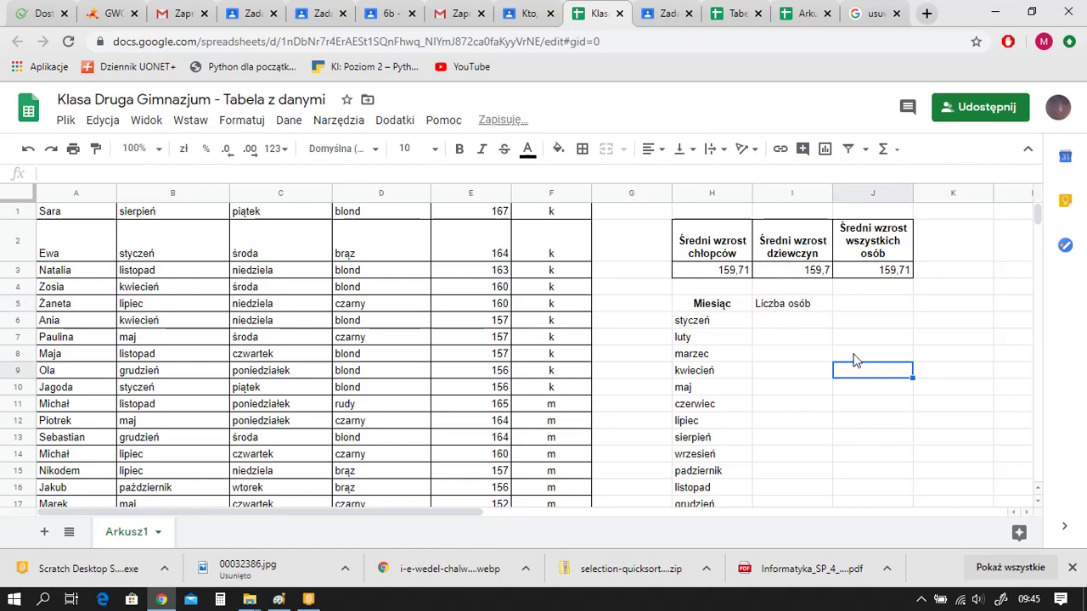
Make the Liczba osób heading in cell I5 bold and centre it horizontally
click(798, 309)
click(460, 149)
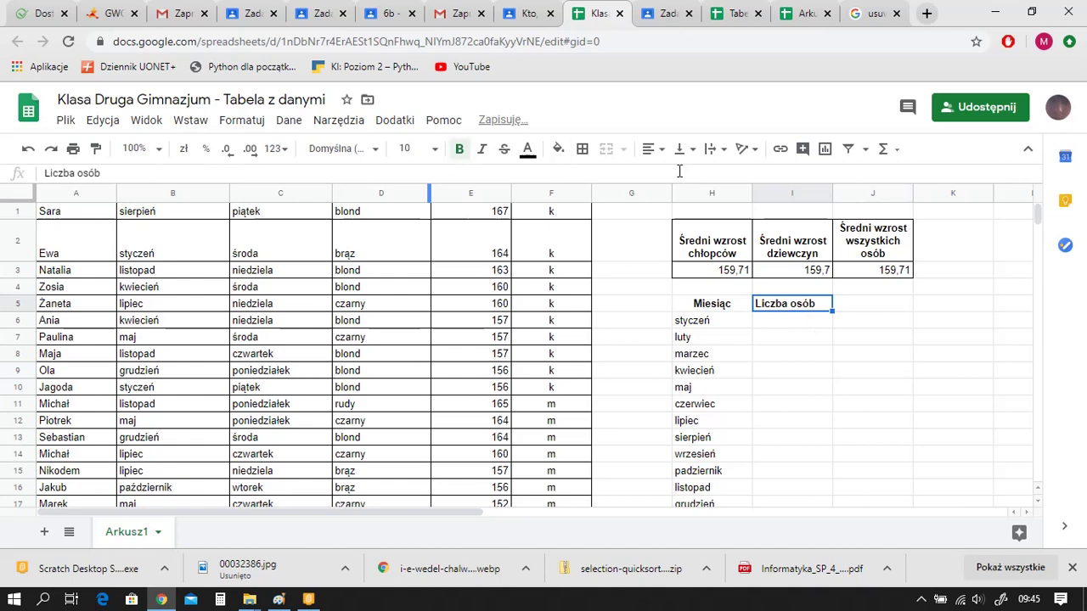
click(664, 151)
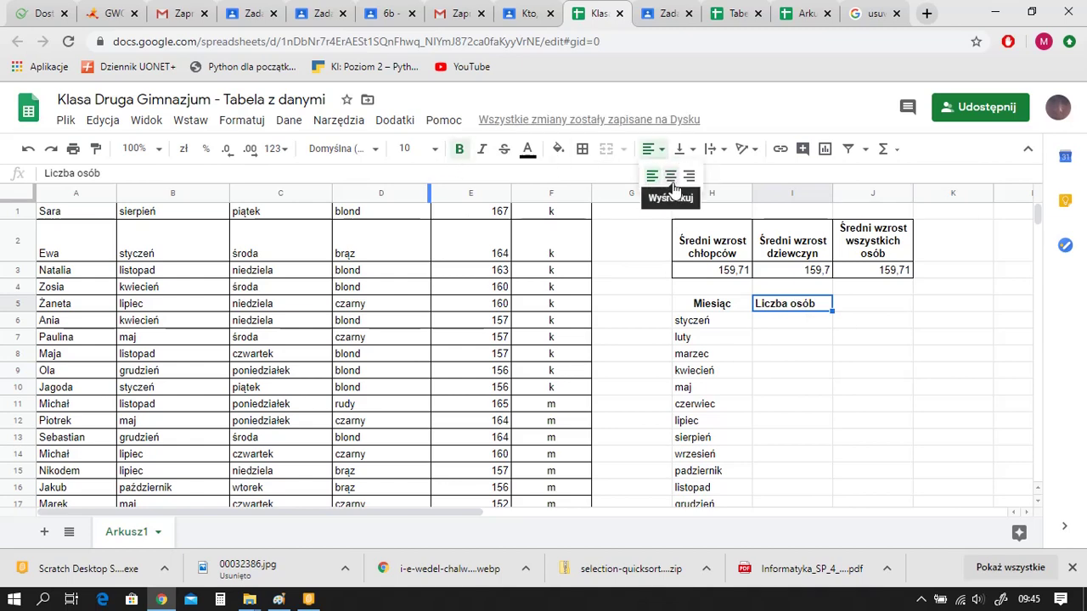
click(672, 189)
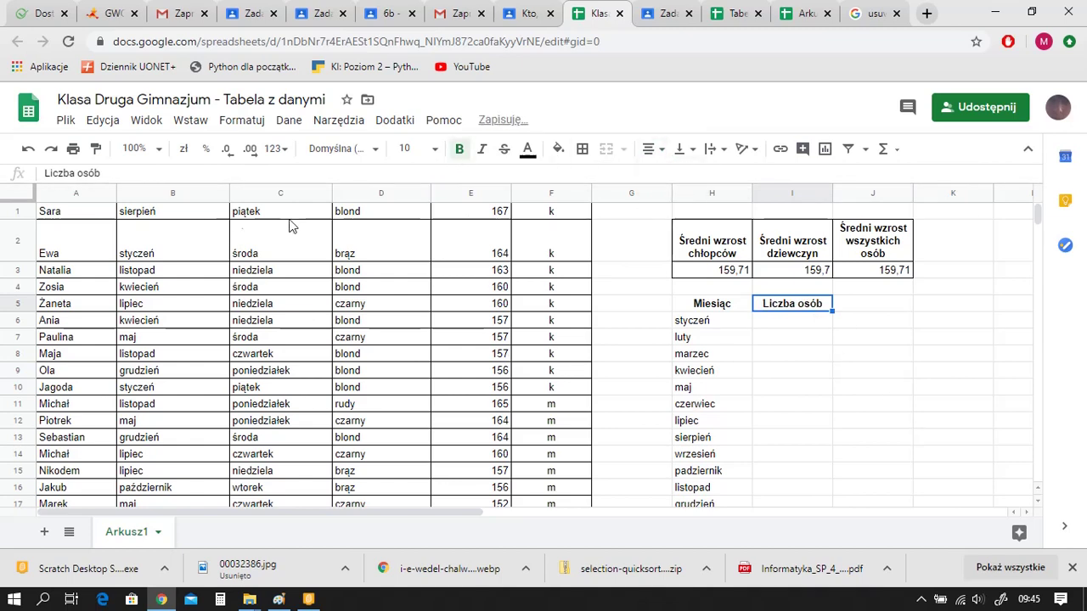
click(847, 149)
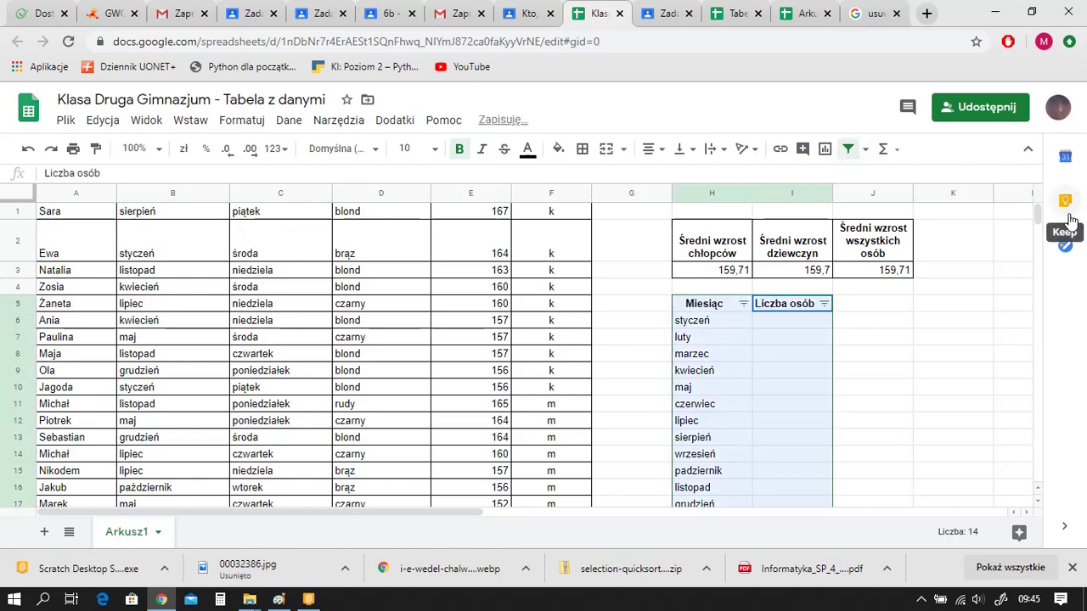
click(925, 336)
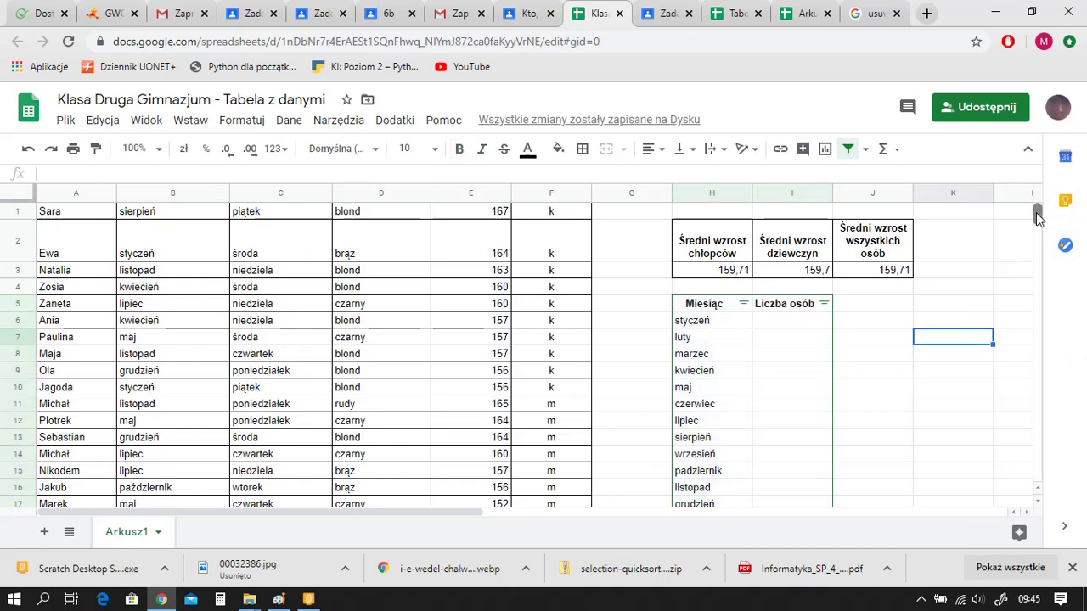
click(168, 219)
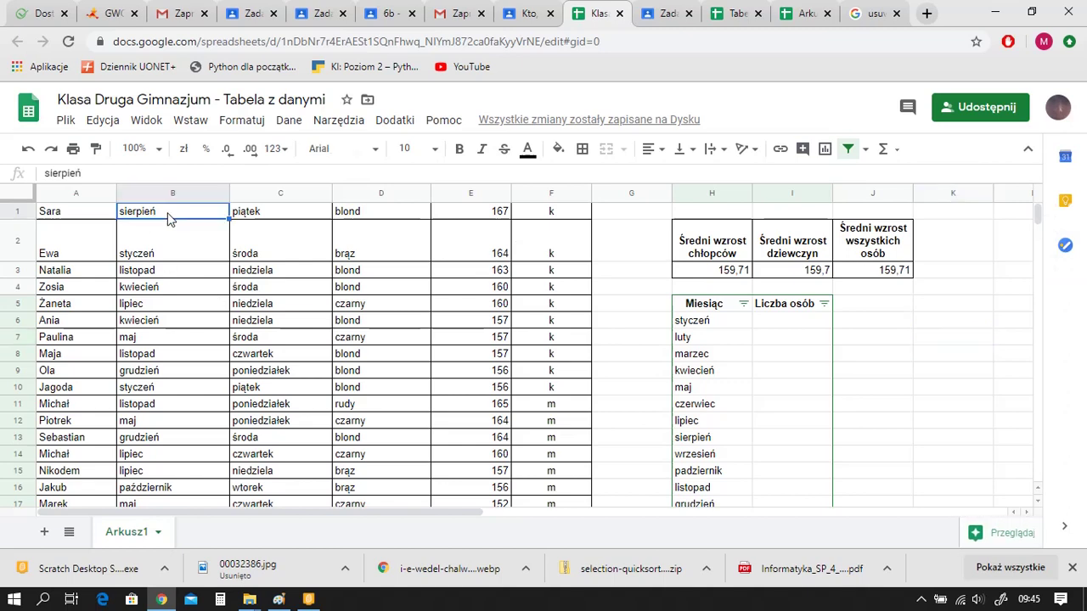
click(850, 151)
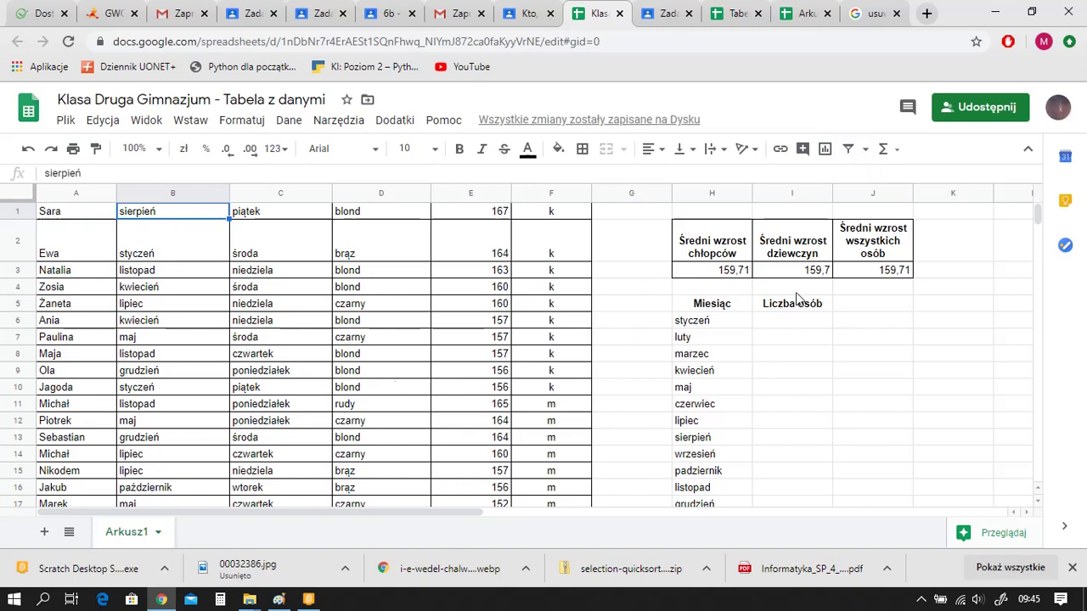
Add a filter to the class data in A1:F18 and review the filter values of the birth month column
drag(1035, 214, 1035, 214)
drag(85, 212, 531, 414)
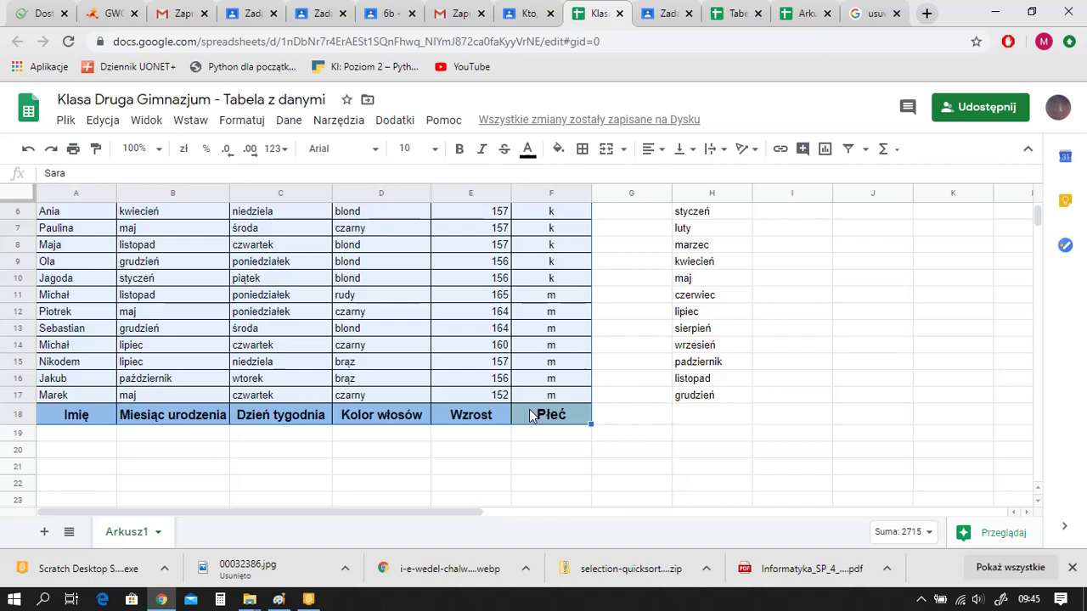
click(847, 149)
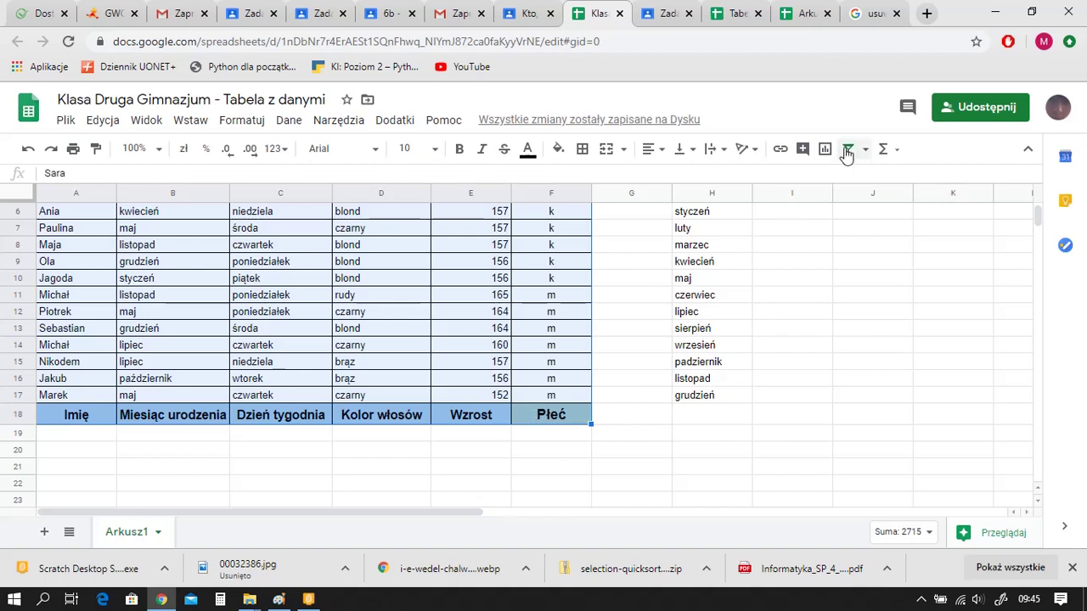
click(224, 422)
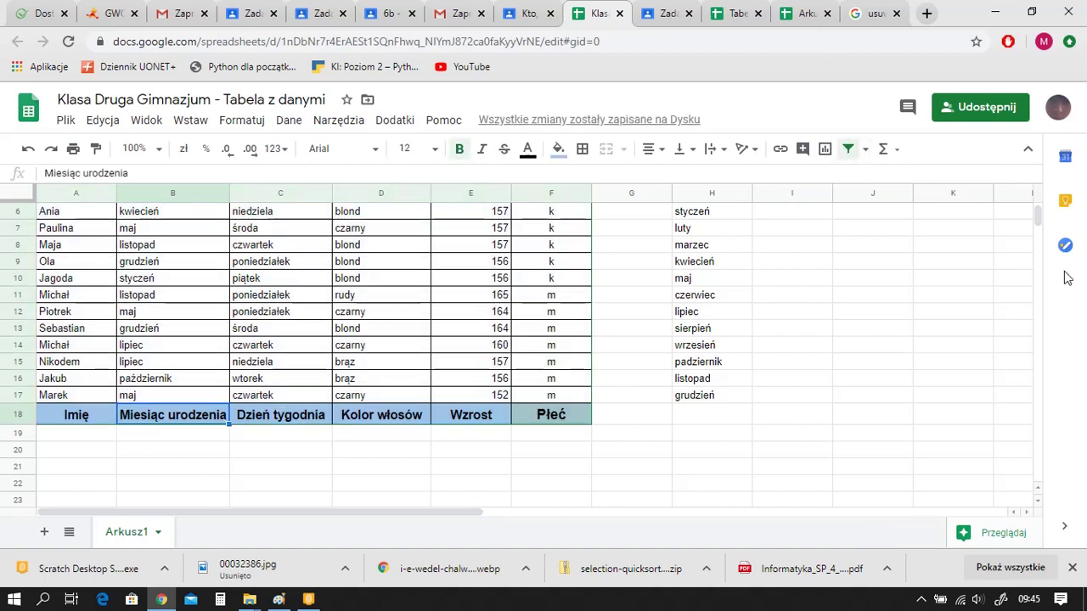
scroll(1040, 217, up, 3)
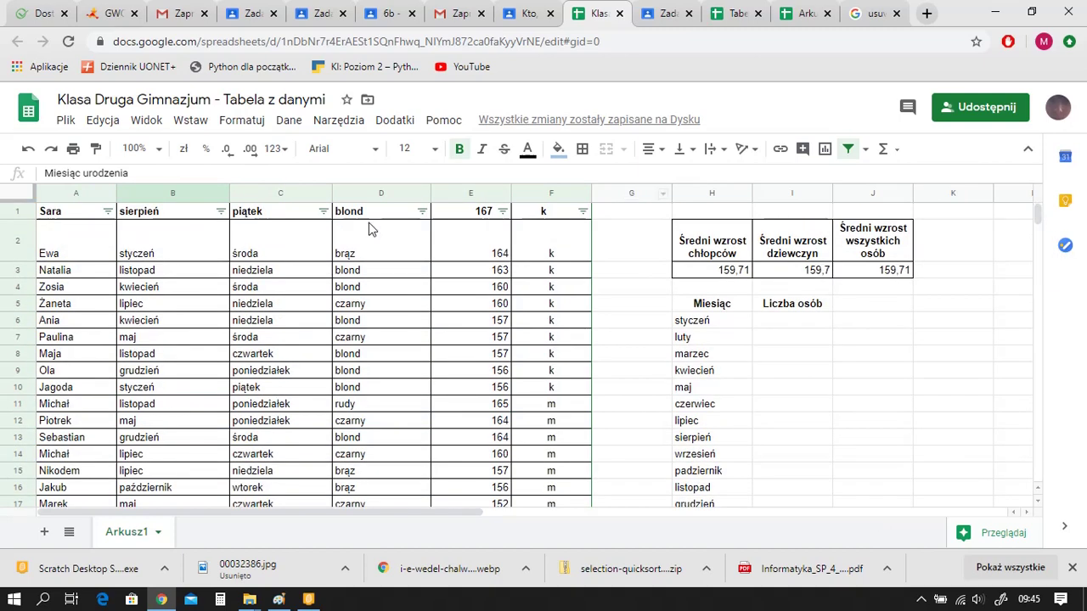
click(220, 211)
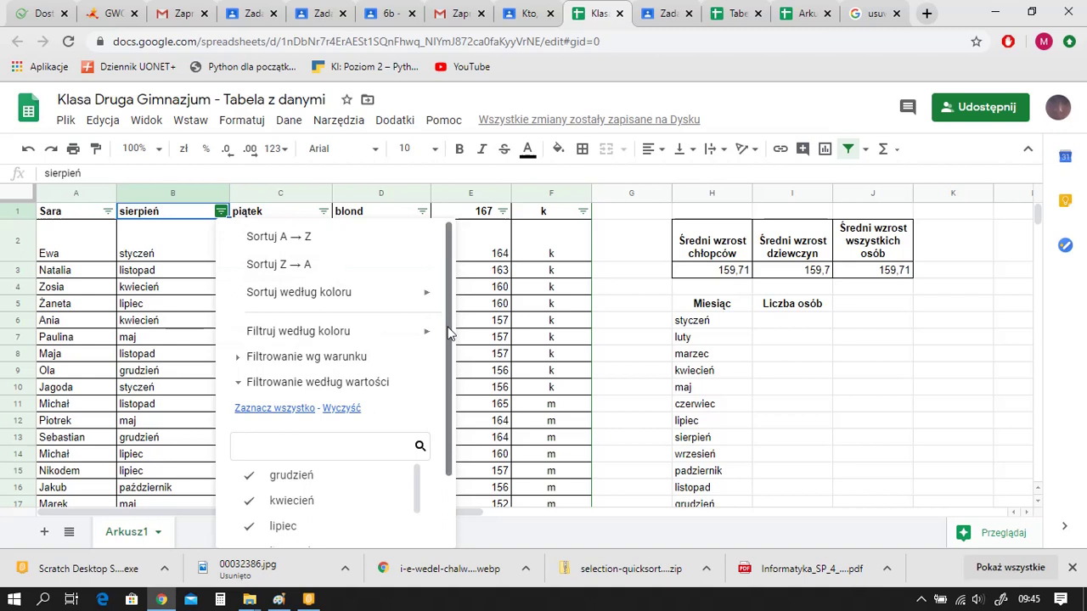
scroll(448, 335, down, 1)
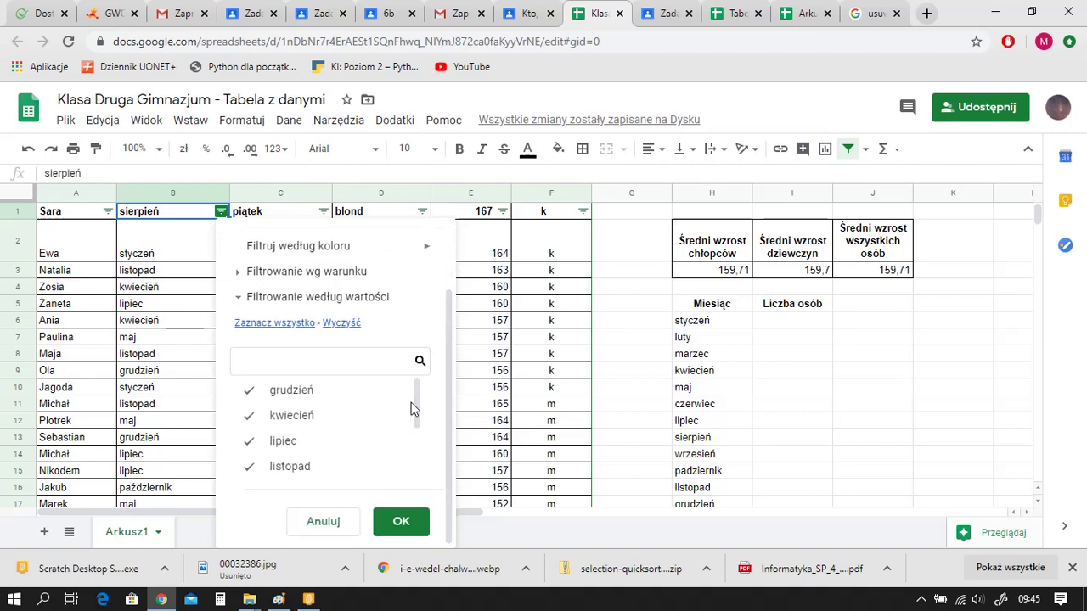
mouse_move(417, 409)
mouse_down()
mouse_move(419, 467)
mouse_move(427, 399)
mouse_up()
click(324, 523)
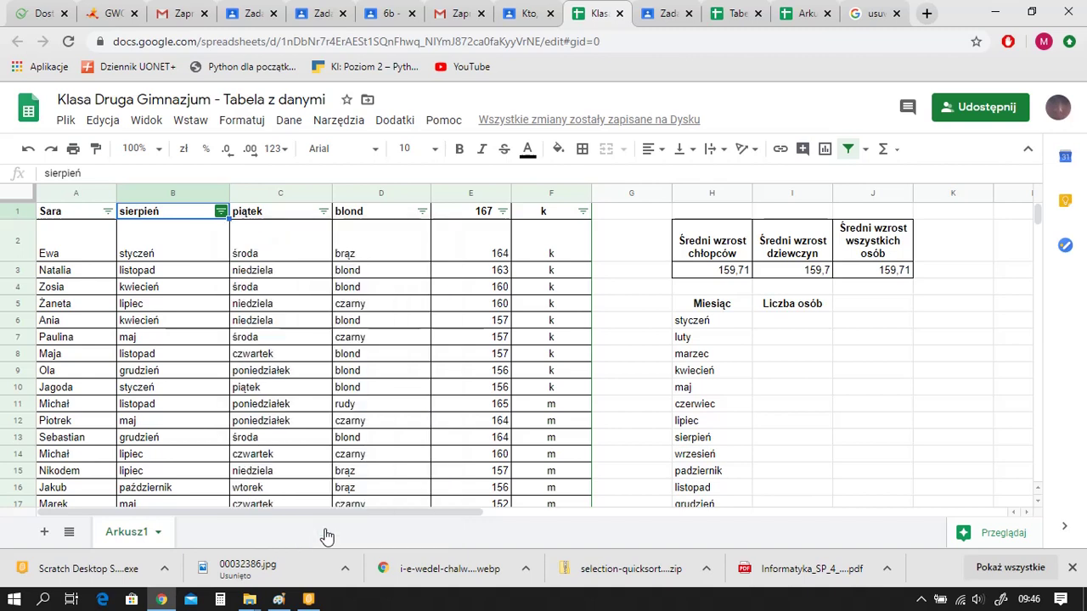
Undo the filter on the class data and the preceding filter removal
click(789, 322)
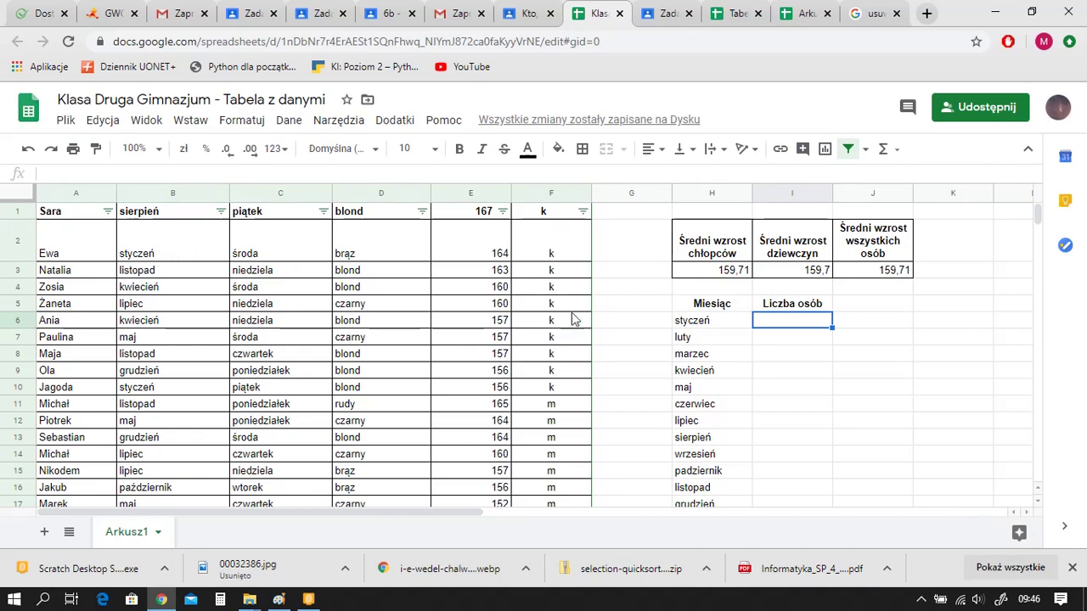
click(27, 153)
click(27, 152)
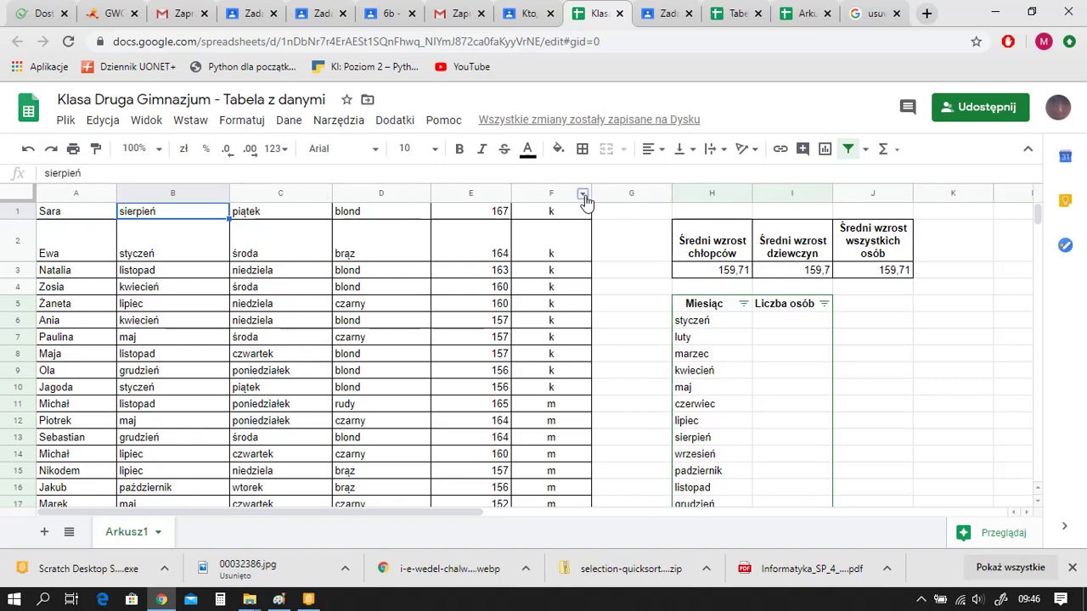
Sort the whole sheet from Z to A by column F, Płeć, and turn off the filter in columns H and I
click(583, 194)
click(672, 517)
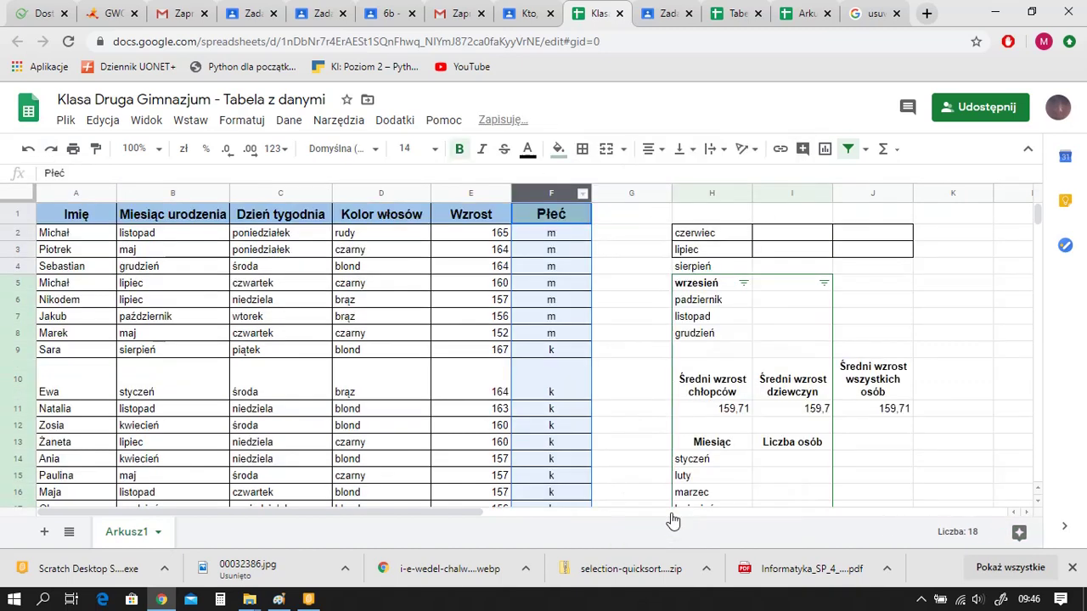
click(962, 444)
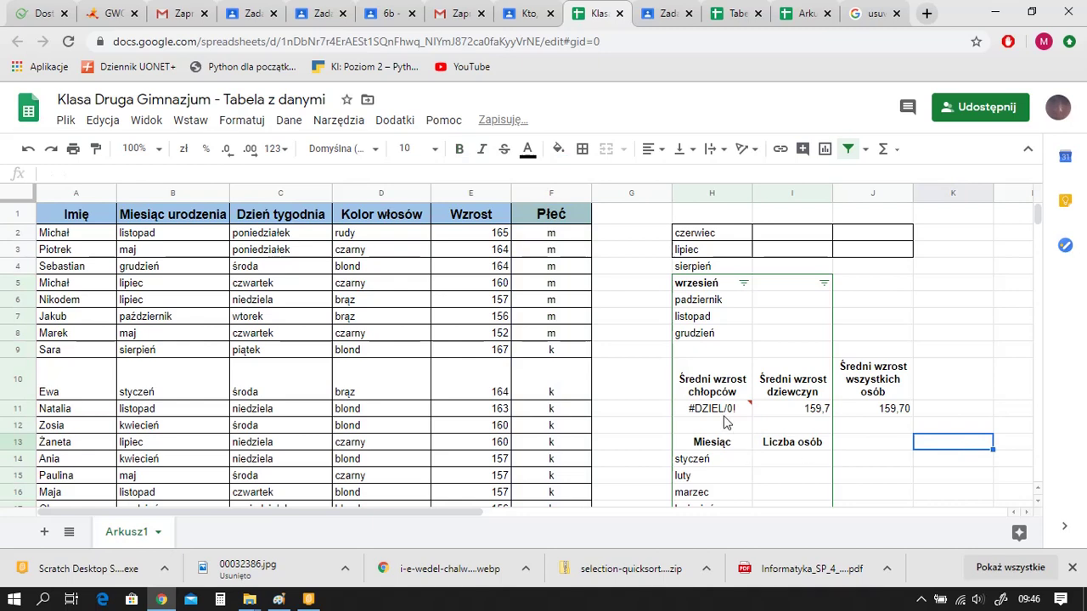
click(909, 472)
click(654, 303)
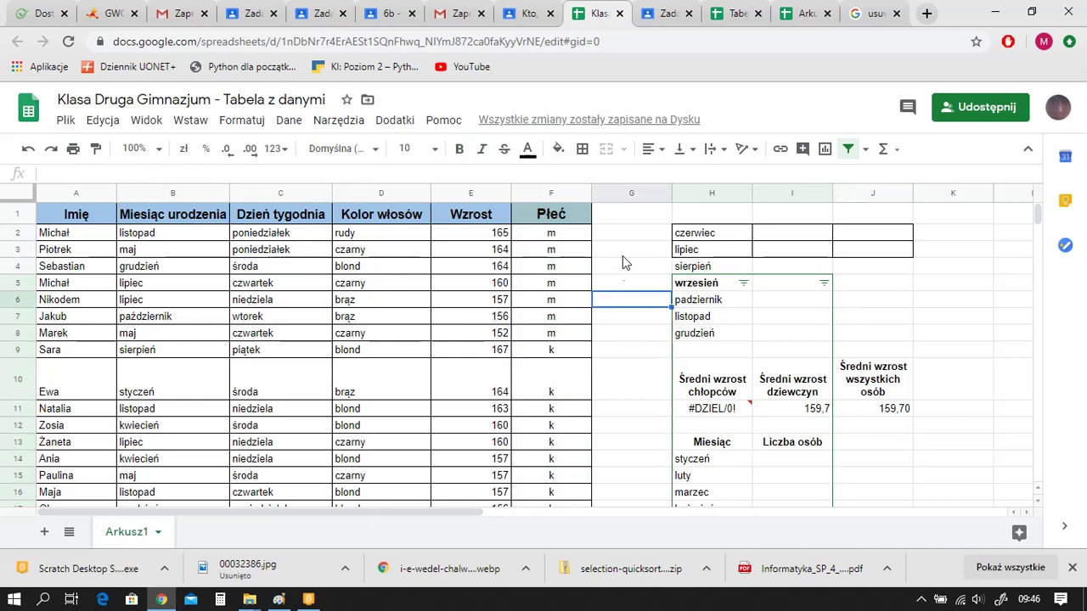
click(848, 148)
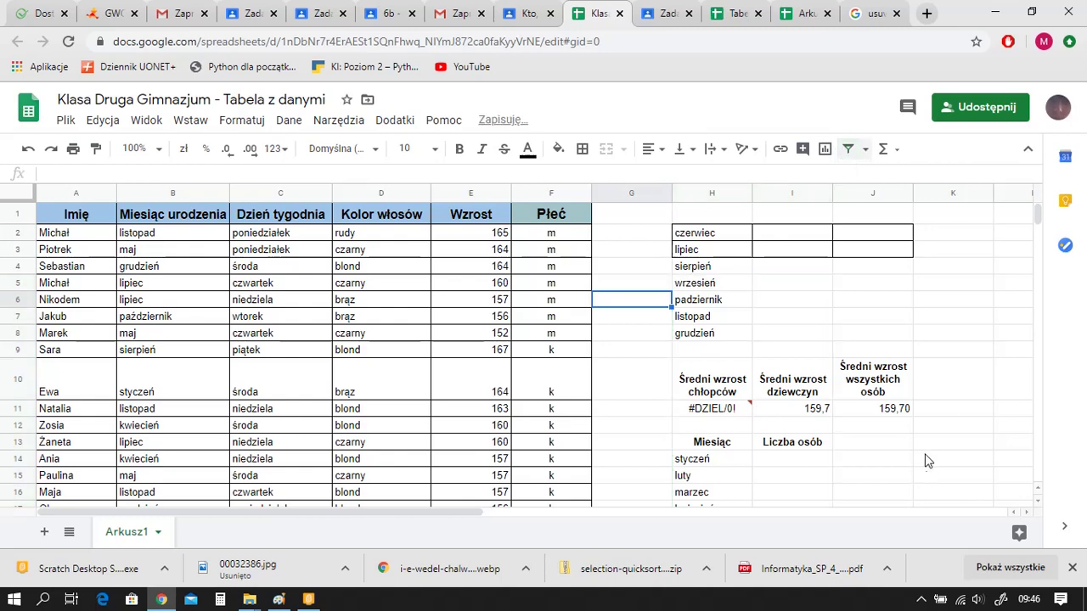
Replace the boys' average height formula in cell H11 with =średnia over the range E2:E8
click(709, 410)
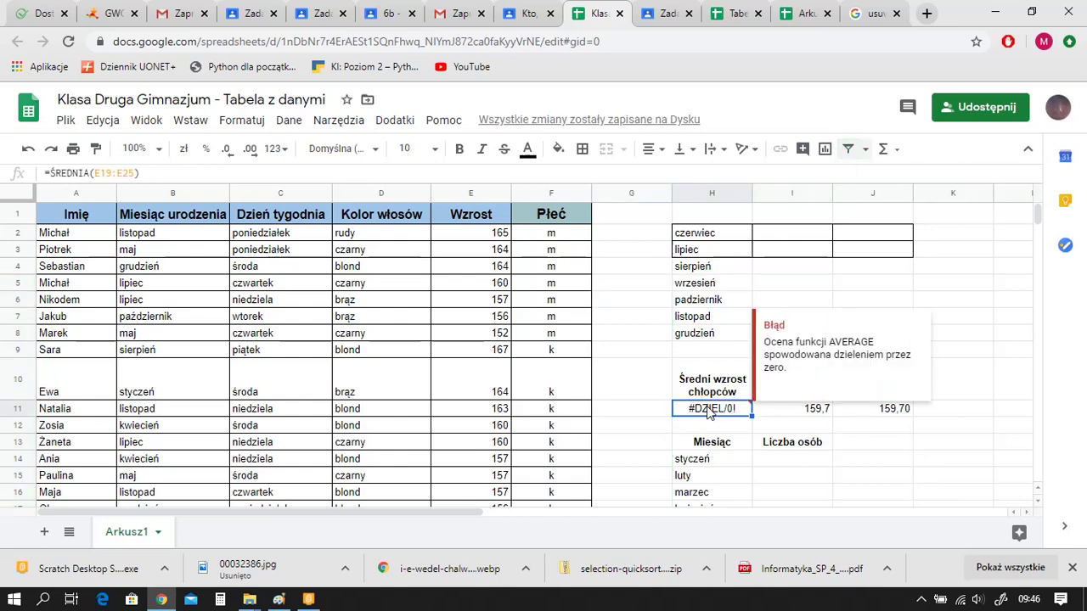
text(=średnia)
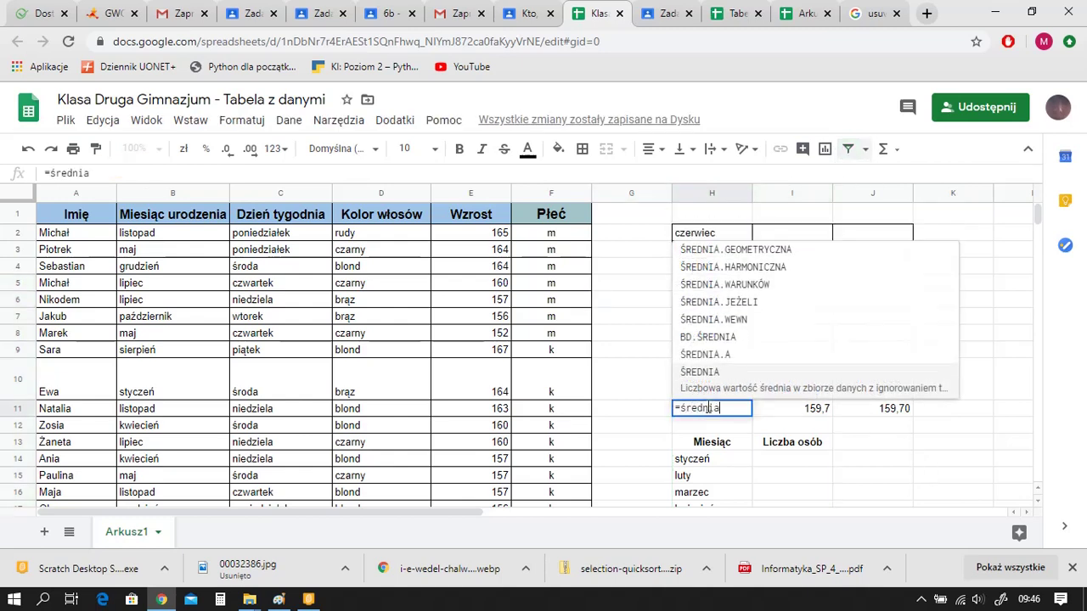
text(()
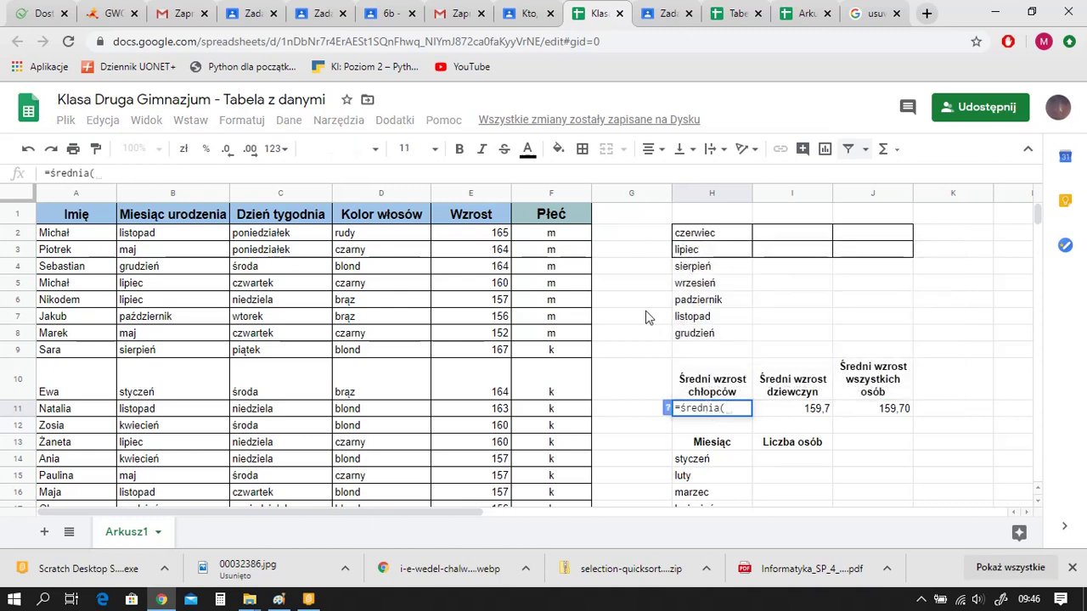
drag(490, 236, 486, 337)
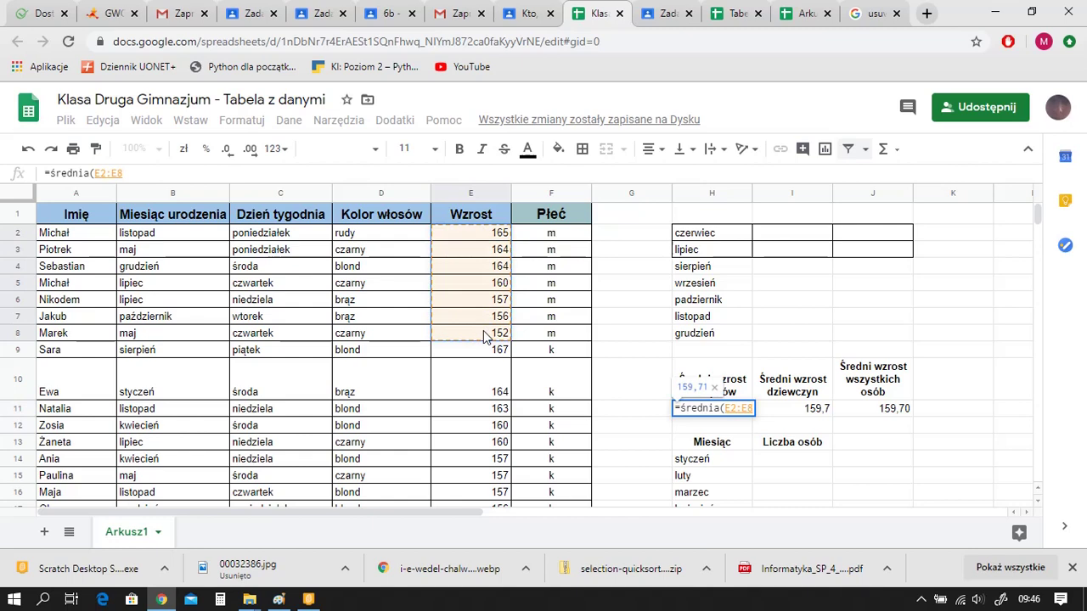
key(Return)
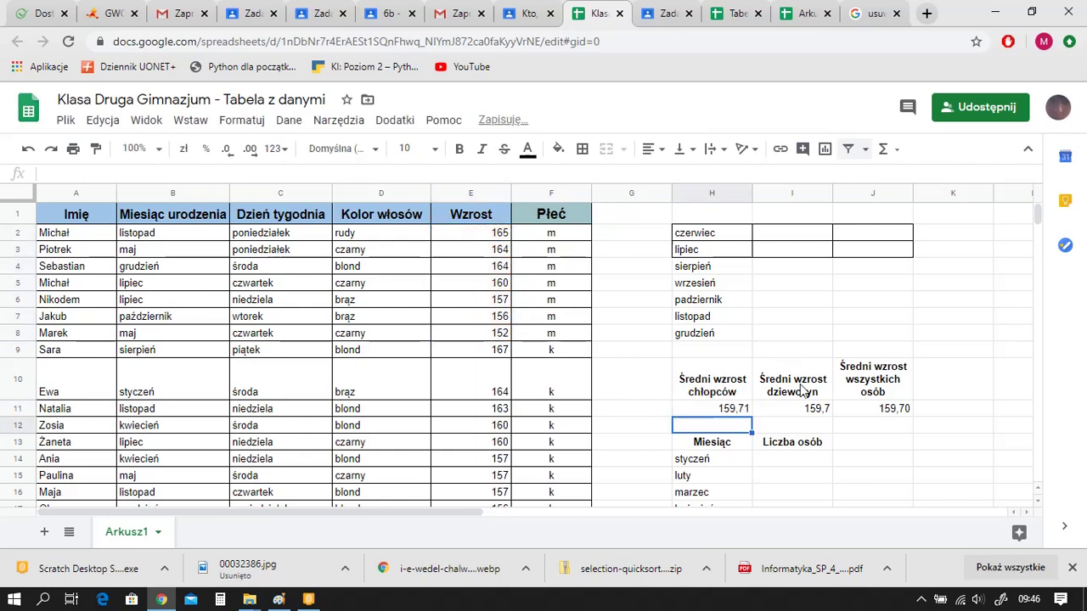
Replace the girls' average height formula in cell I11 with =średnia over the range E9:E17
click(798, 414)
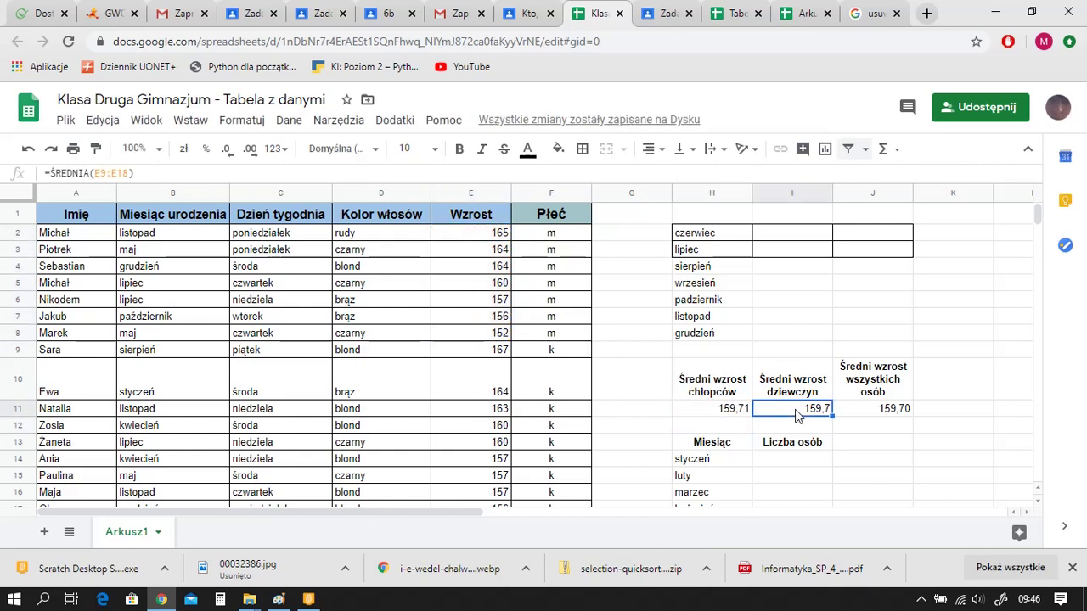
text(=średnia()
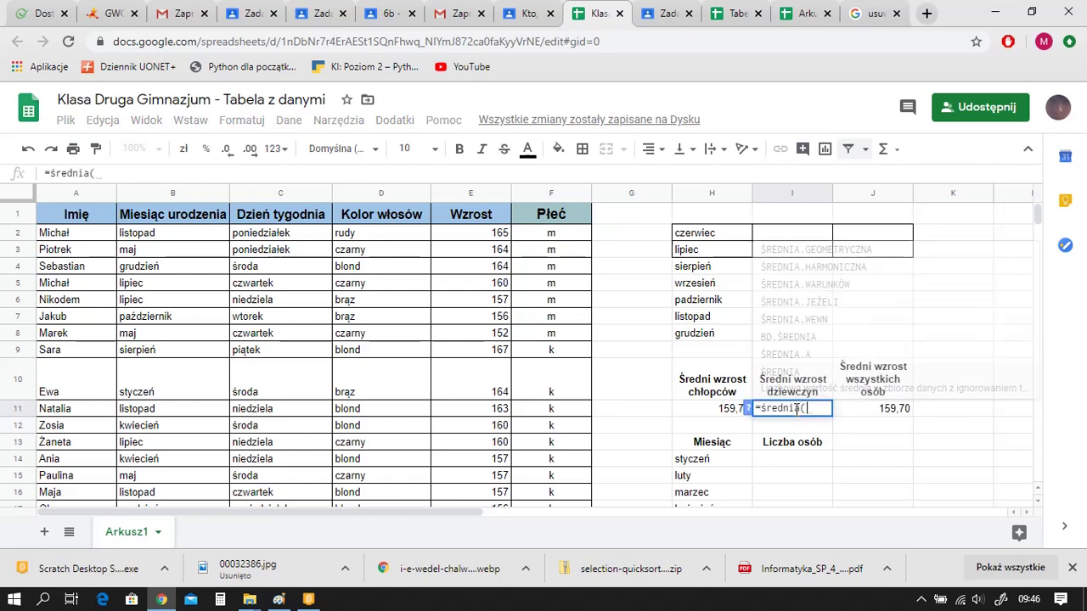
drag(503, 354, 486, 506)
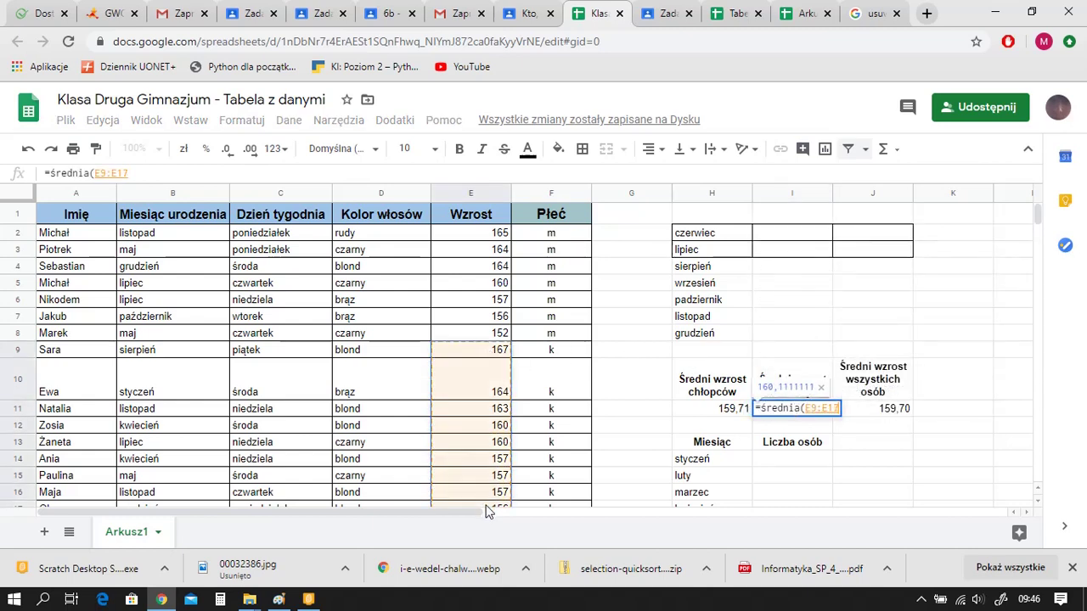
key(Return)
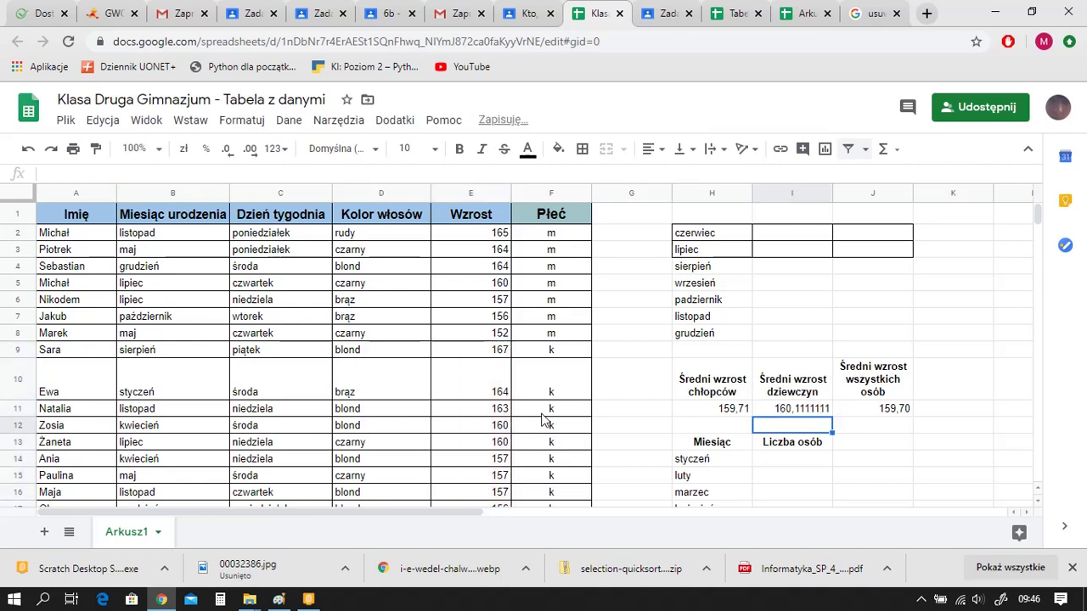
Replace the average height formula for all people in cell J11 with =średnia over the range E2:E18
drag(1040, 217, 1039, 229)
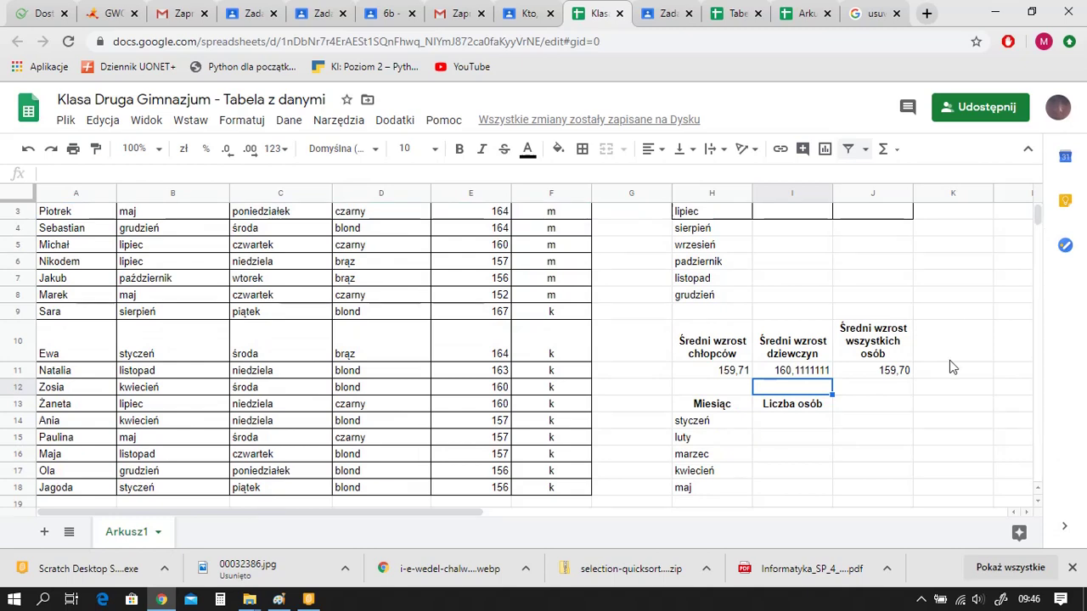
click(873, 370)
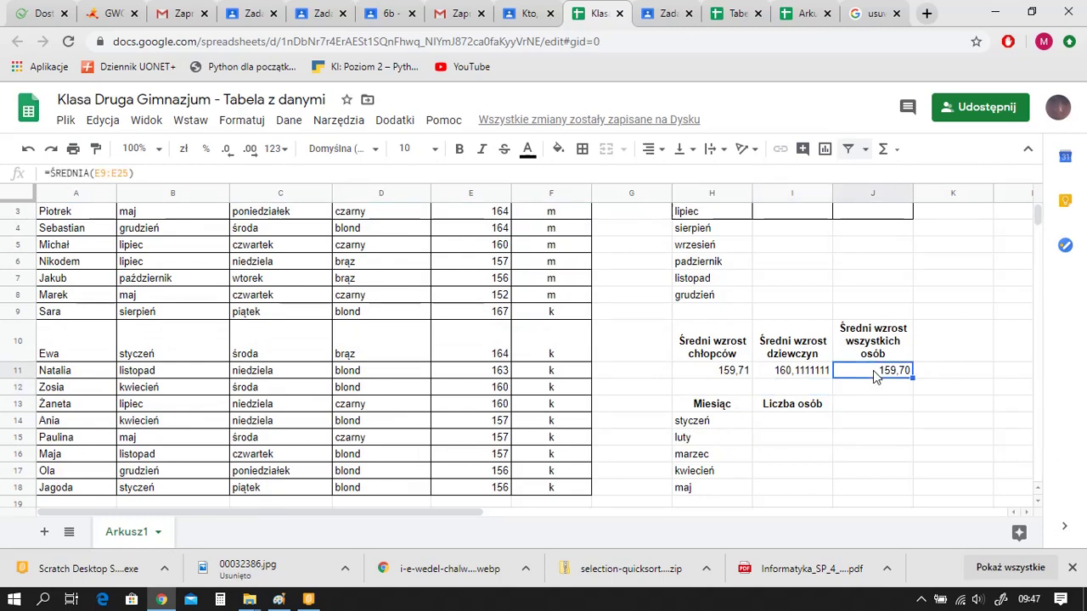
double_click(873, 370)
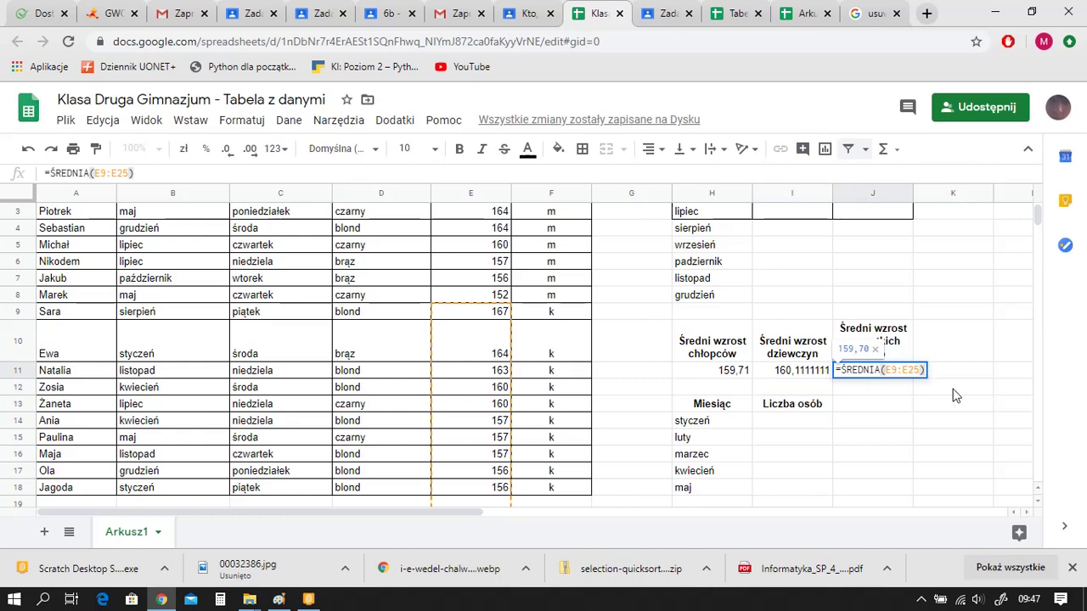
key(Return)
click(898, 376)
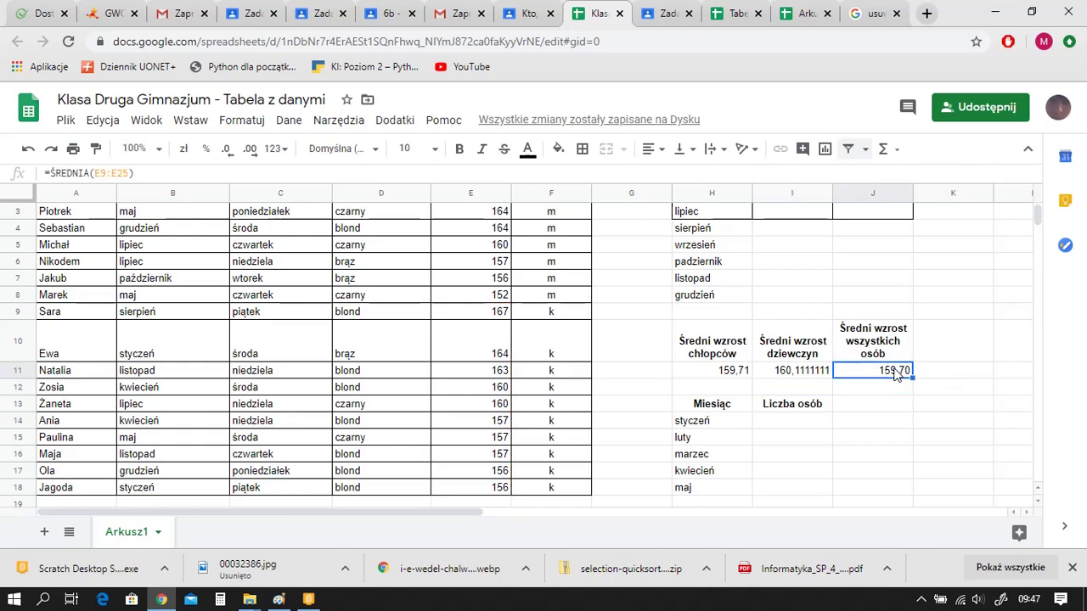
text(=średnia()
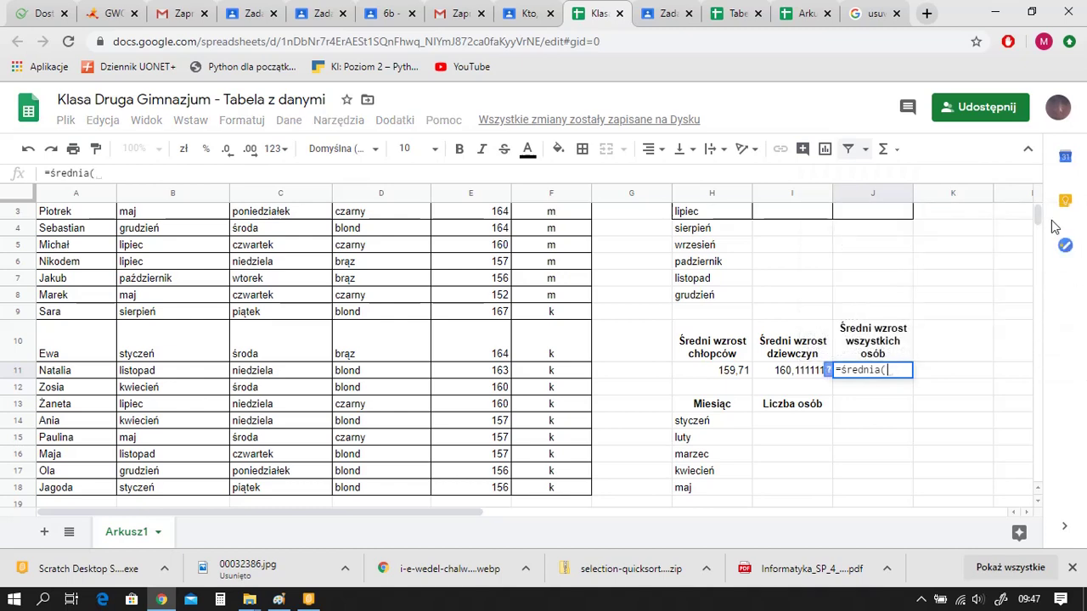
scroll(1038, 214, up, 2)
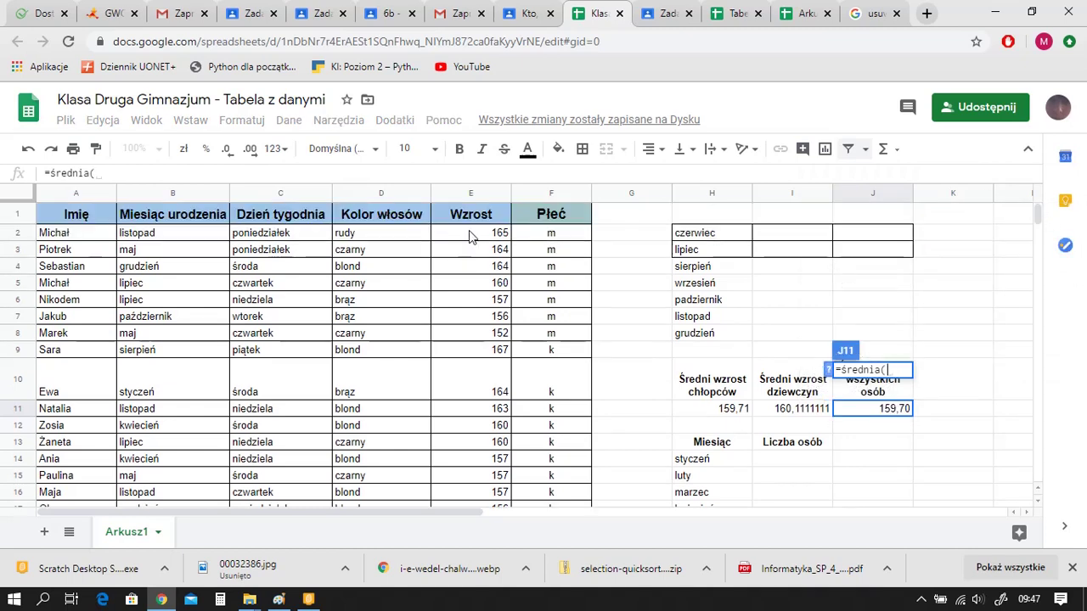
drag(473, 237, 478, 454)
key(Return)
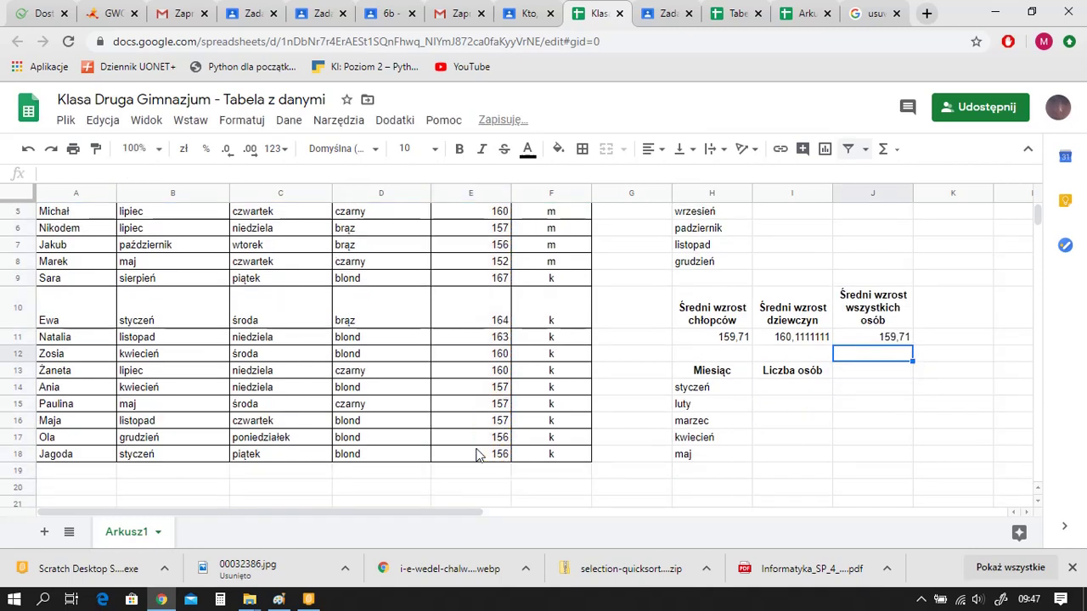
Re-enter the girls' average height formula in cell I11 as =średnia over the range E9:E18
click(789, 342)
text(=śre)
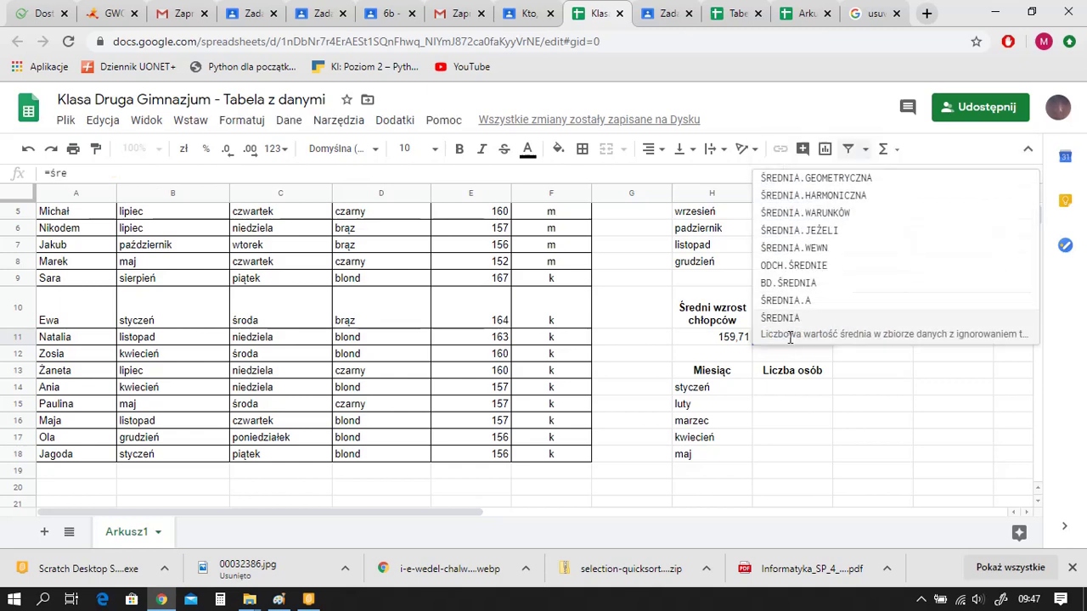
text(dnia()
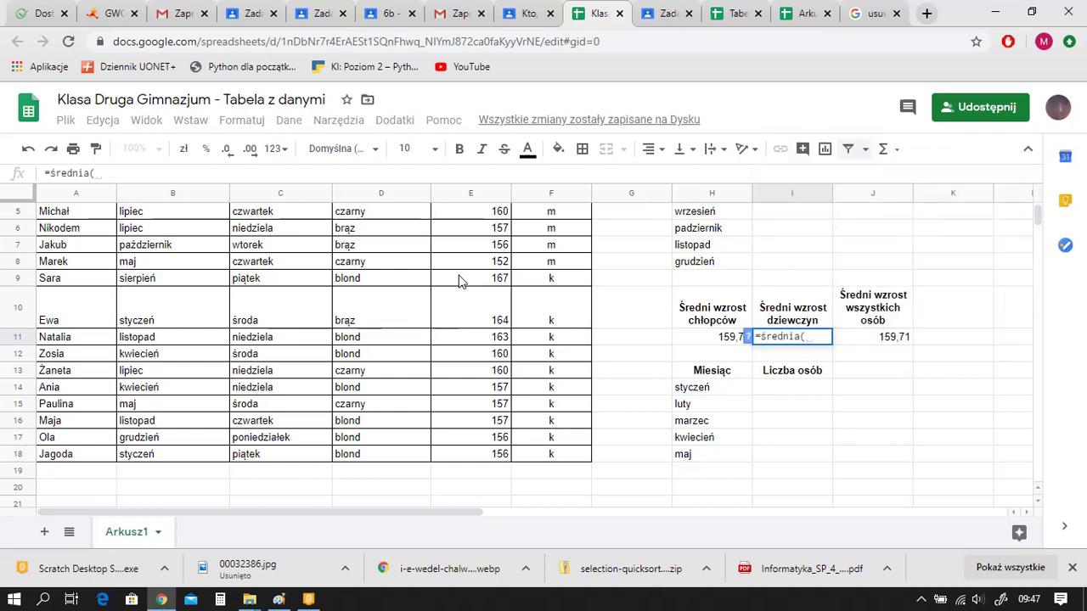
drag(458, 281, 468, 455)
key(Return)
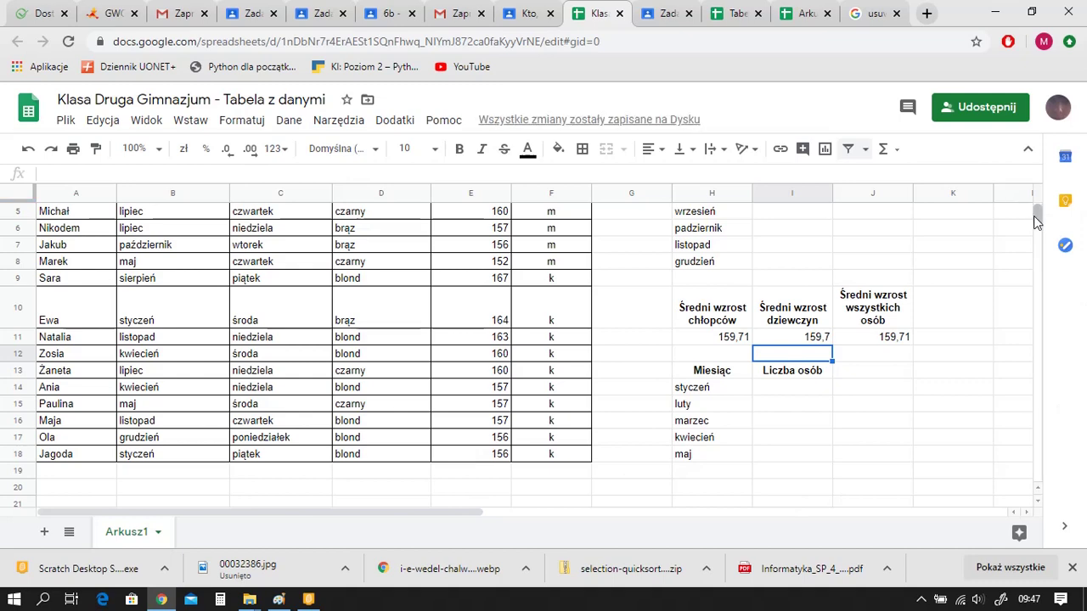
Create a filter on the class data table in the range A1:F18
scroll(1033, 216, up, 2)
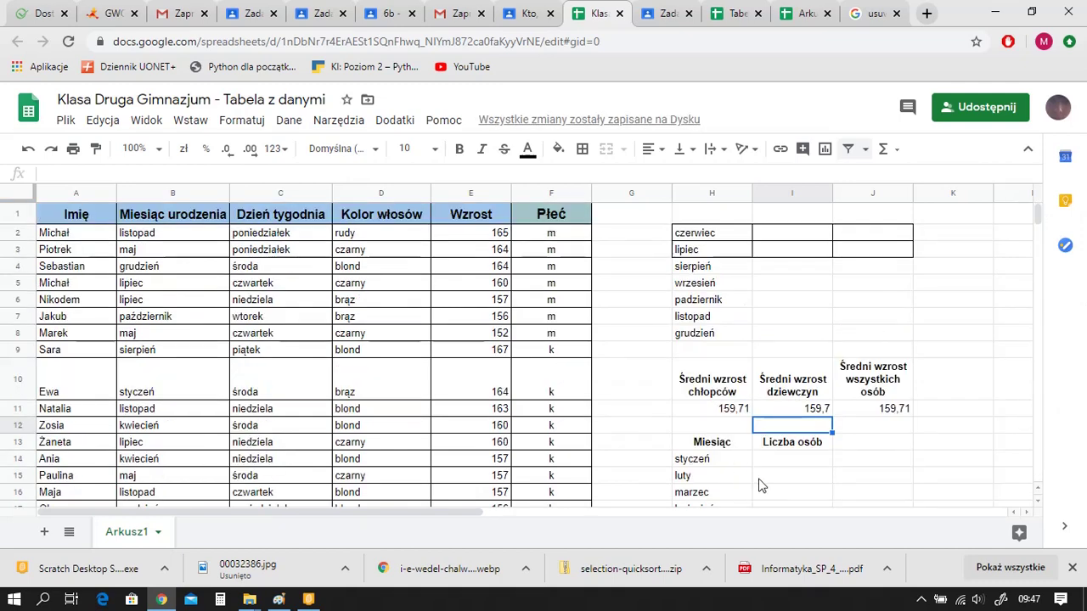
click(796, 465)
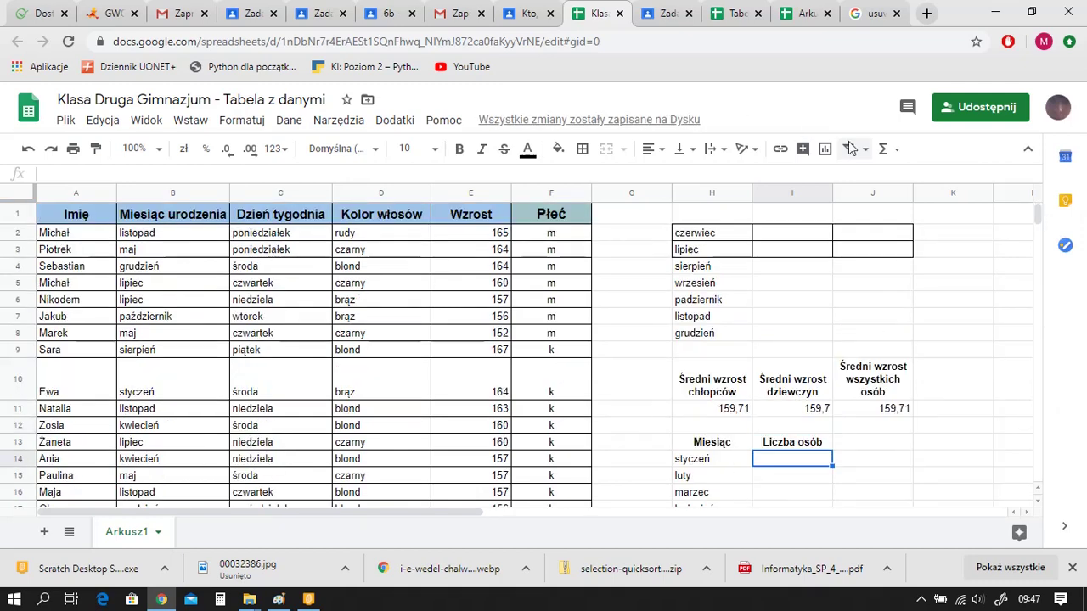
drag(59, 218, 546, 399)
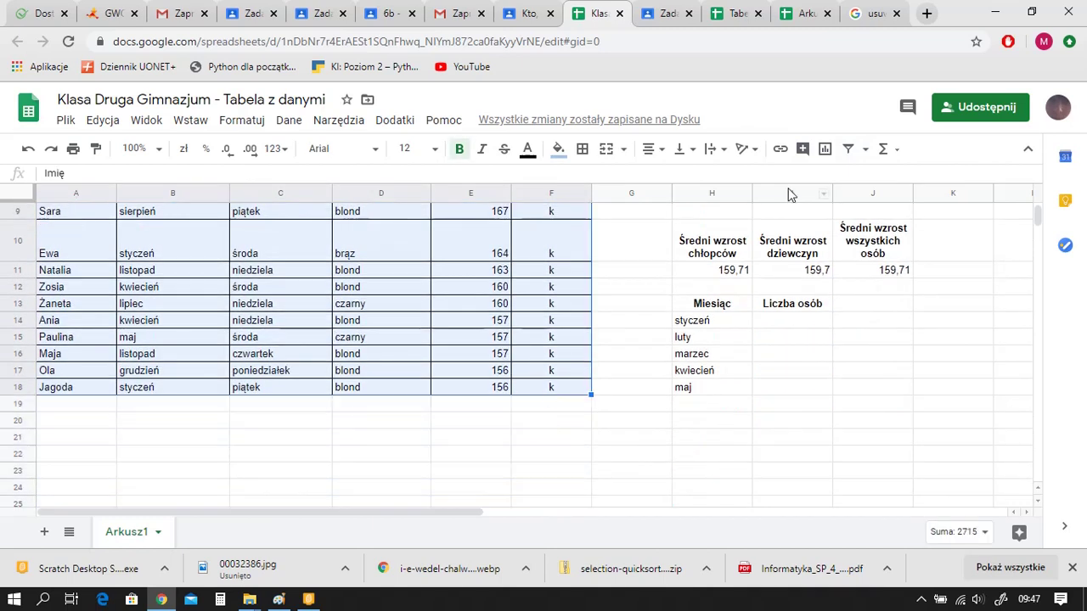
click(847, 149)
drag(1037, 221, 1039, 203)
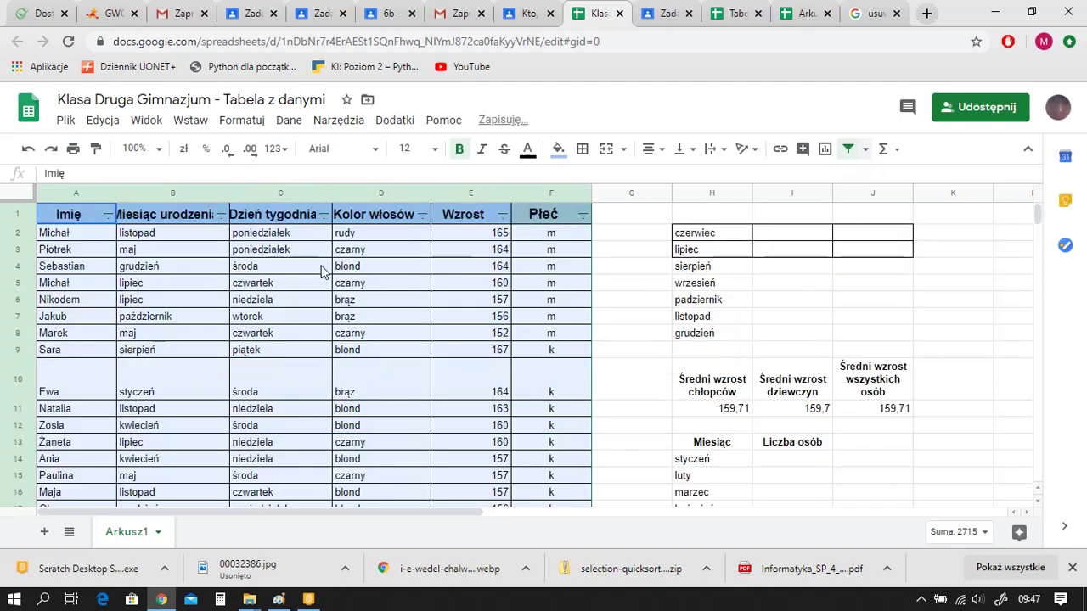
Filter the Miesiąc urodzenia column to show only styczeń, excluding grudzień, kwiecień, lipiec, listopad, maj, październik and sierpień
click(221, 218)
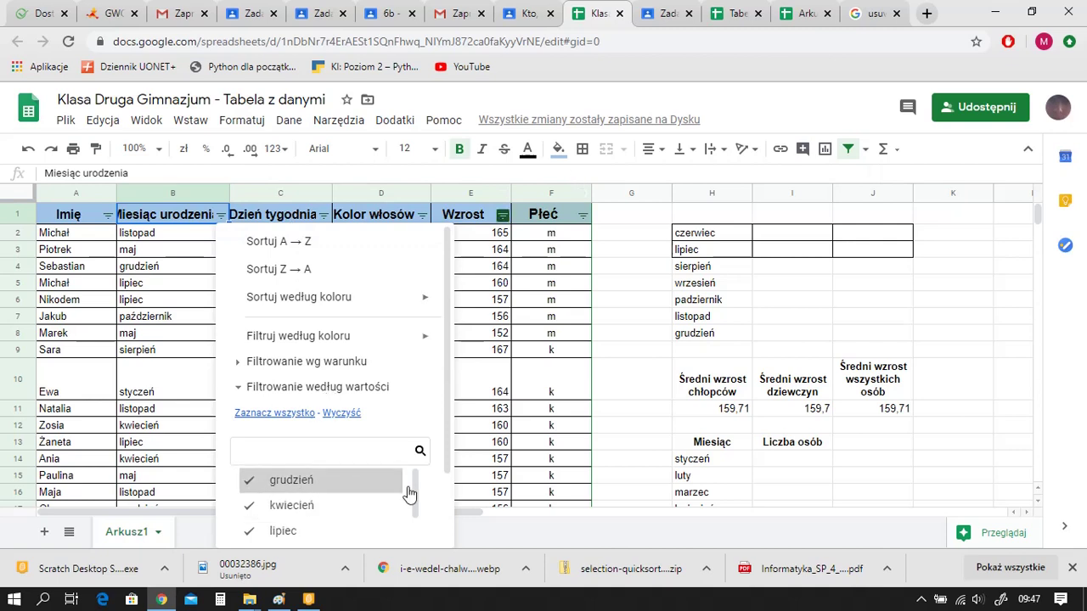
mouse_move(417, 488)
mouse_down()
mouse_move(417, 545)
mouse_move(418, 499)
mouse_up()
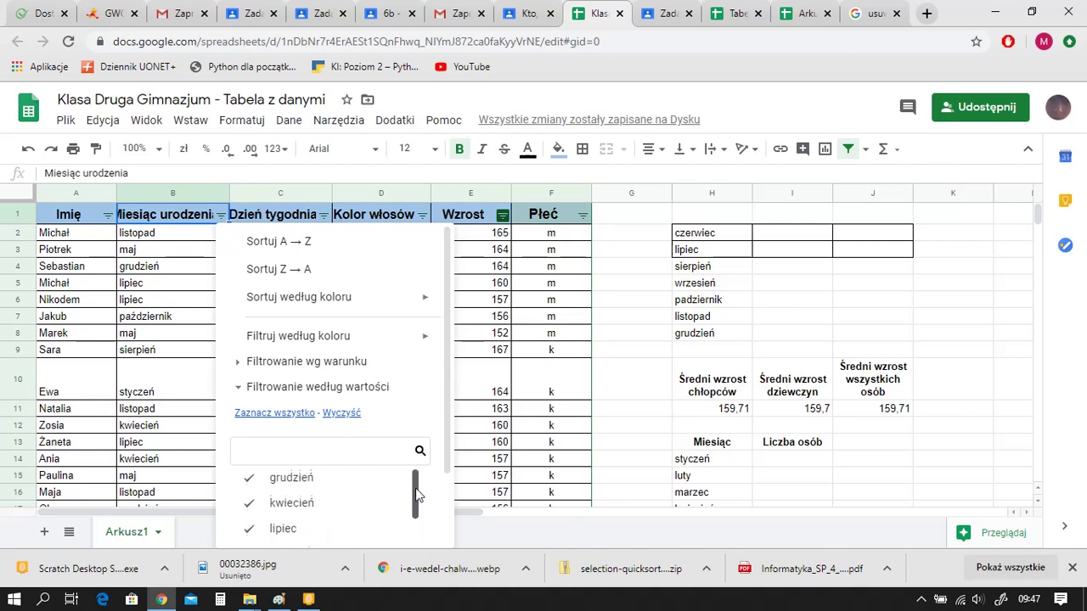
click(303, 505)
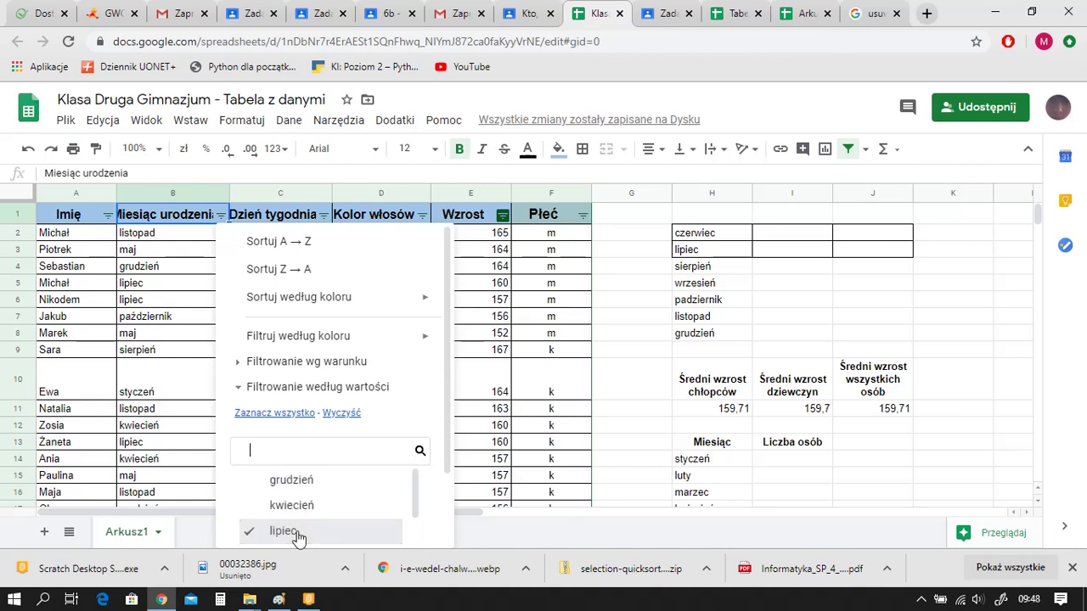
click(297, 530)
drag(415, 501, 416, 531)
drag(416, 548, 415, 542)
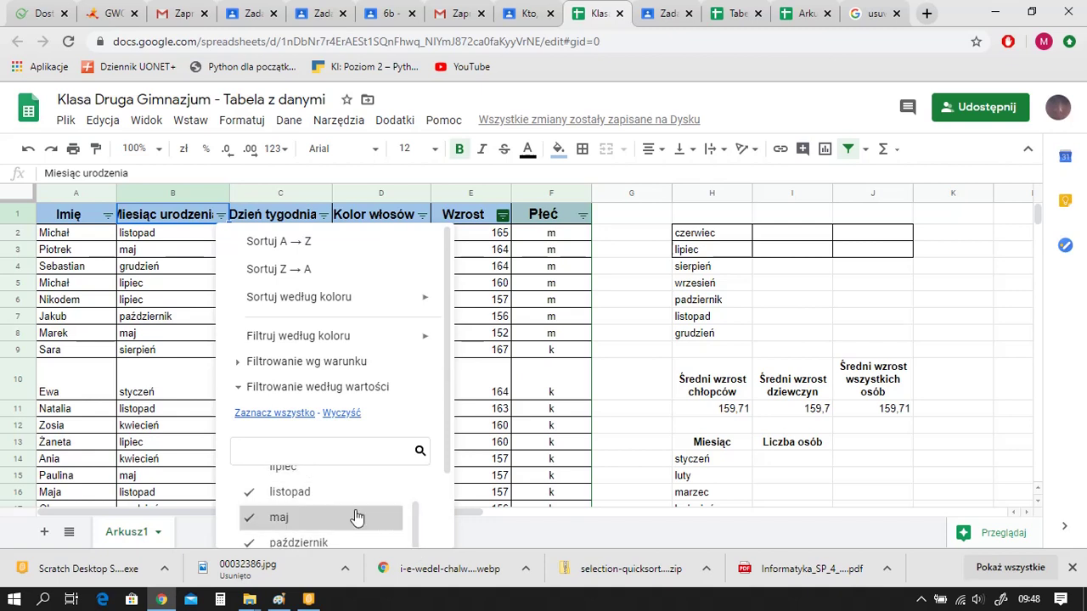
click(315, 496)
click(311, 518)
click(313, 544)
drag(416, 522, 417, 550)
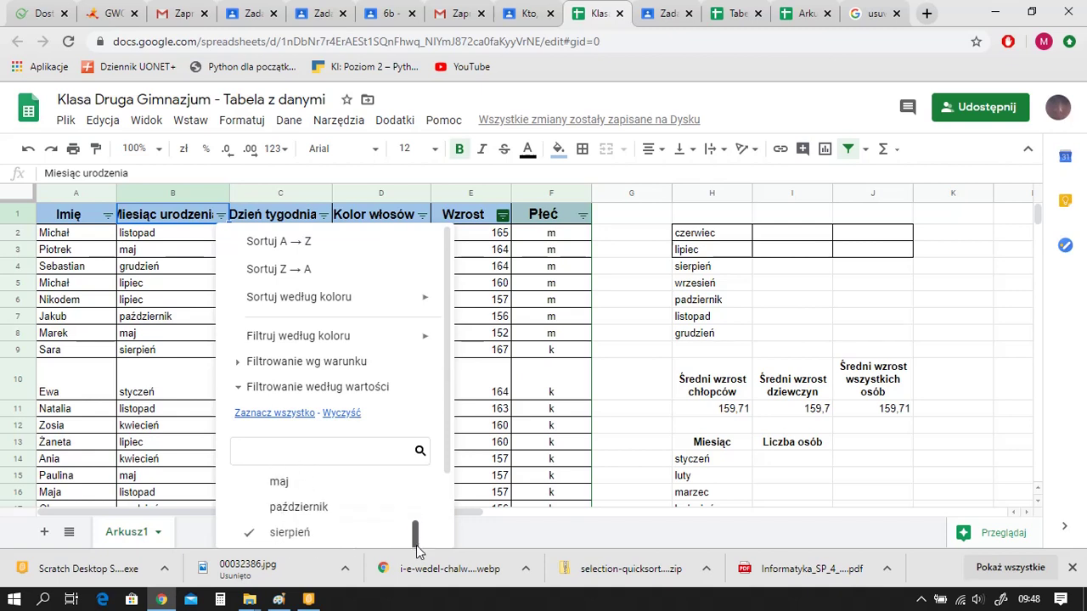
click(338, 547)
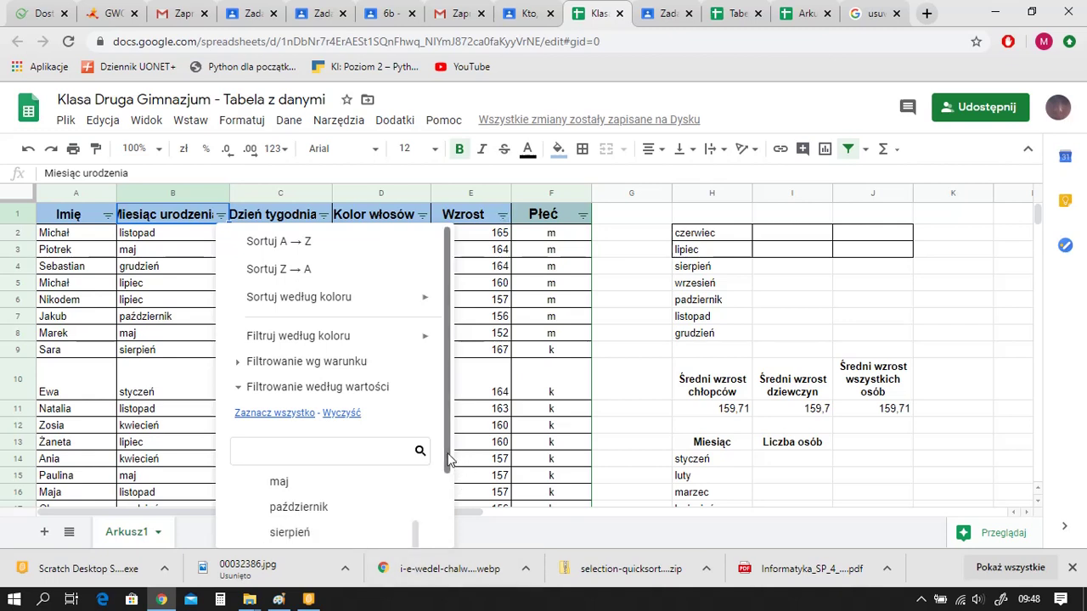
scroll(416, 501, down, 2)
click(411, 528)
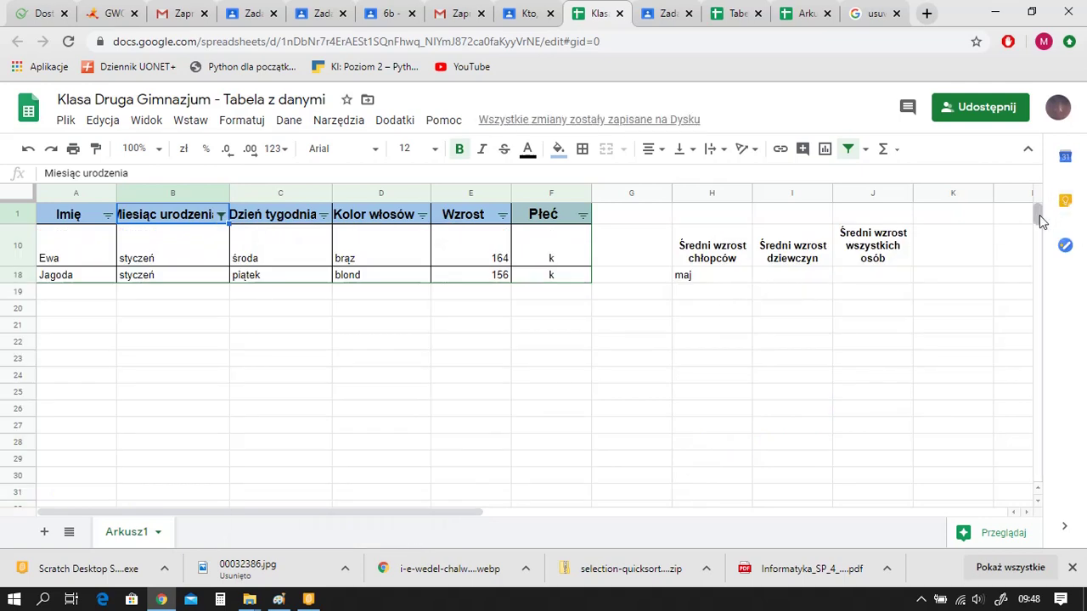
Undo the styczeń filter on the Miesiąc urodzenia column
mouse_move(1039, 207)
mouse_down()
mouse_move(1039, 223)
mouse_move(1039, 206)
mouse_up()
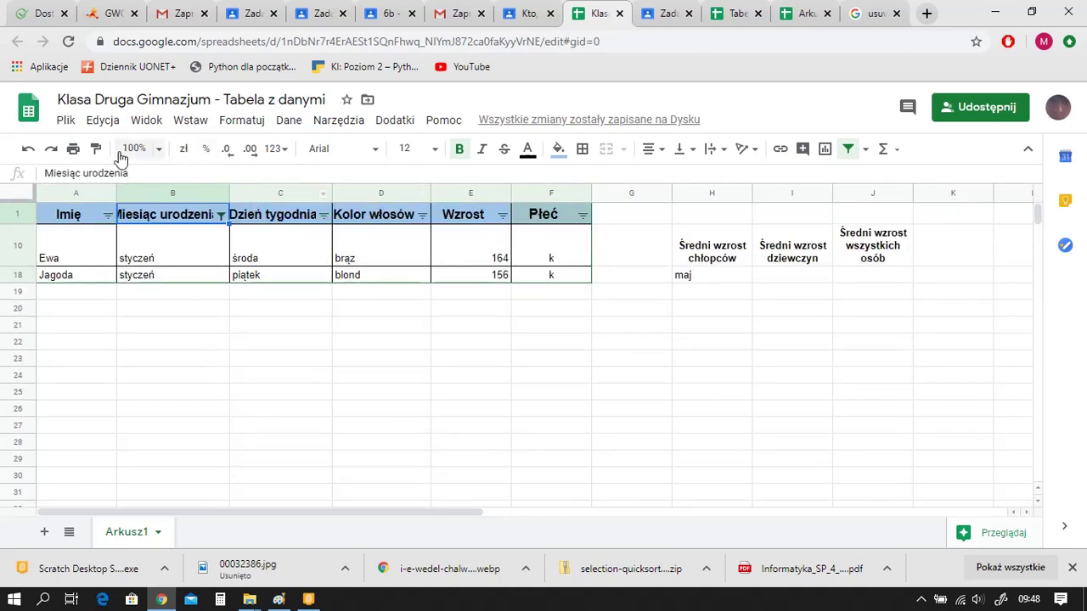
click(28, 151)
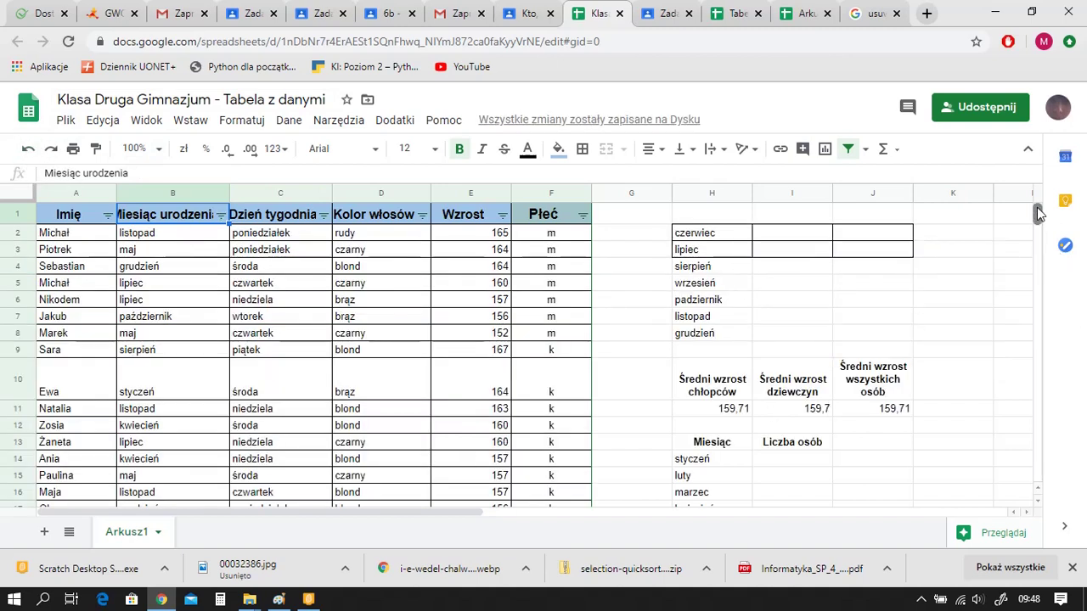
mouse_move(1037, 214)
mouse_down()
mouse_move(1038, 226)
mouse_move(1037, 212)
mouse_up()
click(903, 283)
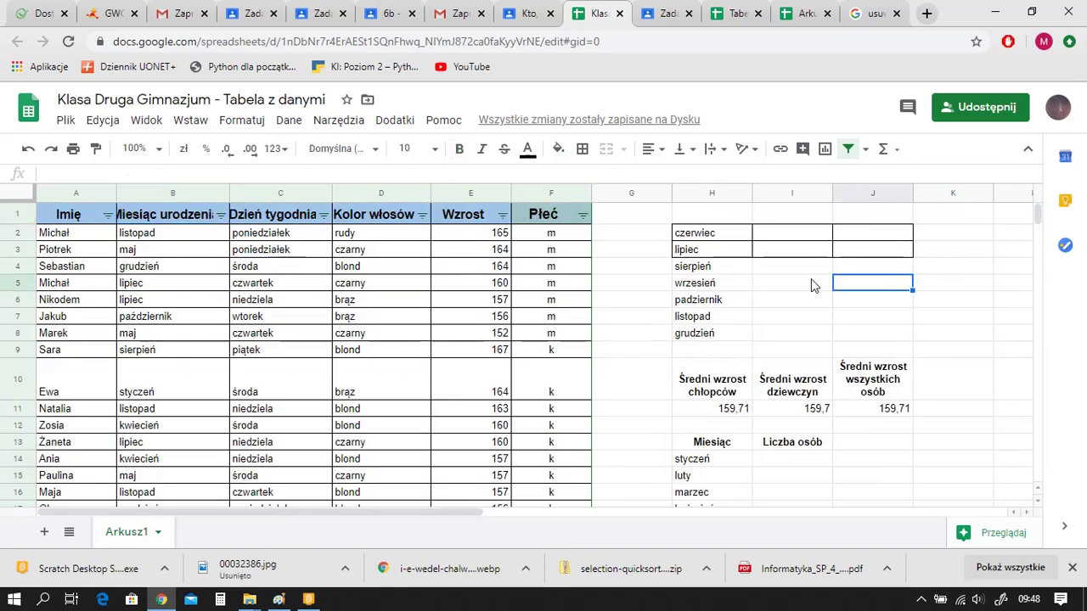
Move the czerwiec to grudzień cells H2:J8 below maj in the month table, starting at cell H19
drag(690, 234, 862, 330)
key(ctrl+c)
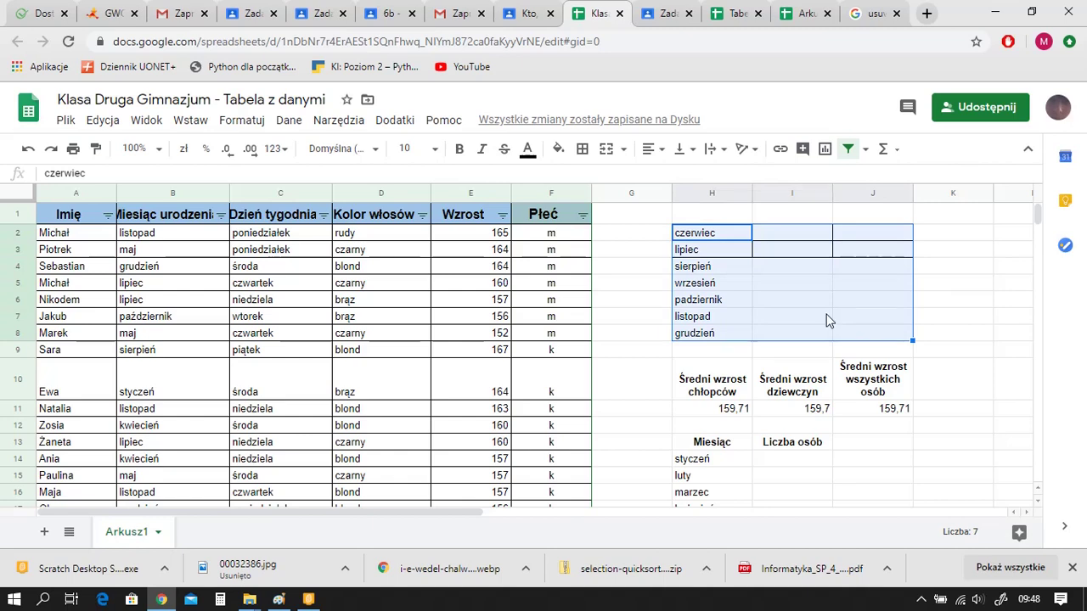
right_click(829, 320)
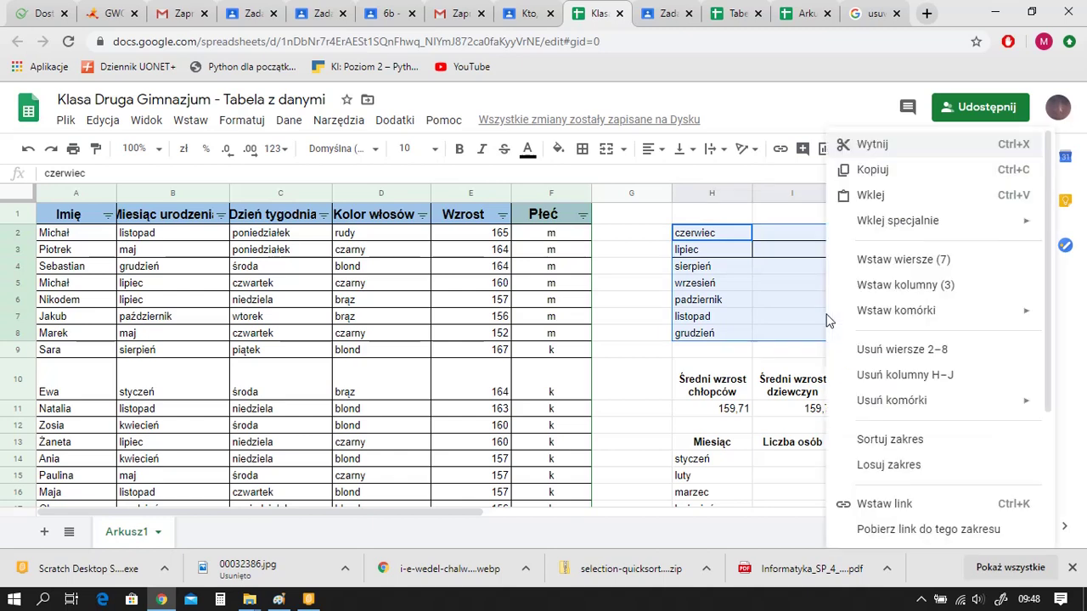
click(872, 146)
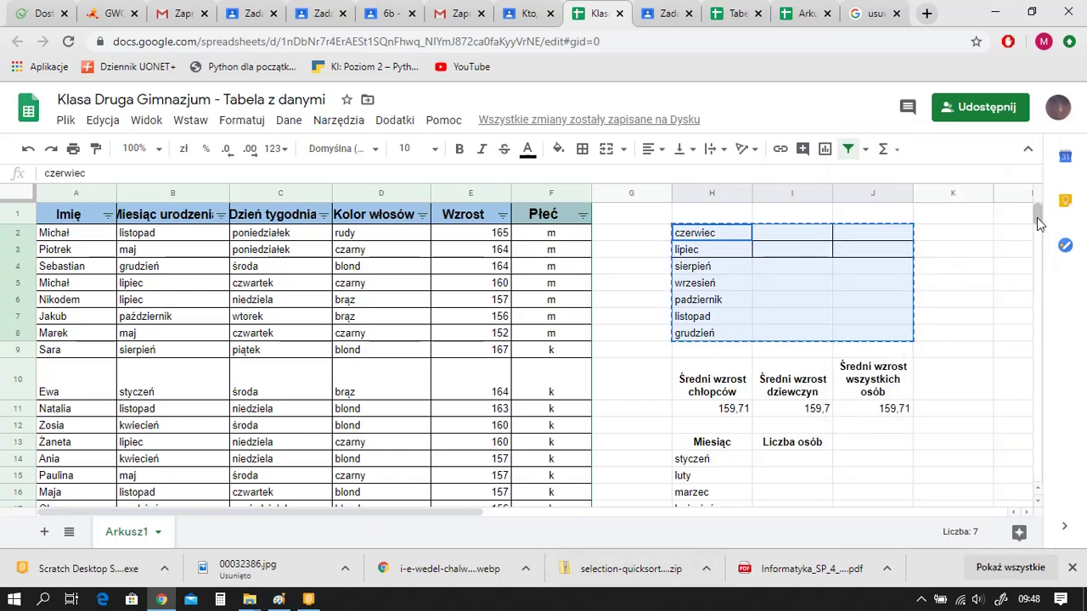
scroll(1037, 217, down, 4)
scroll(1037, 219, up, 3)
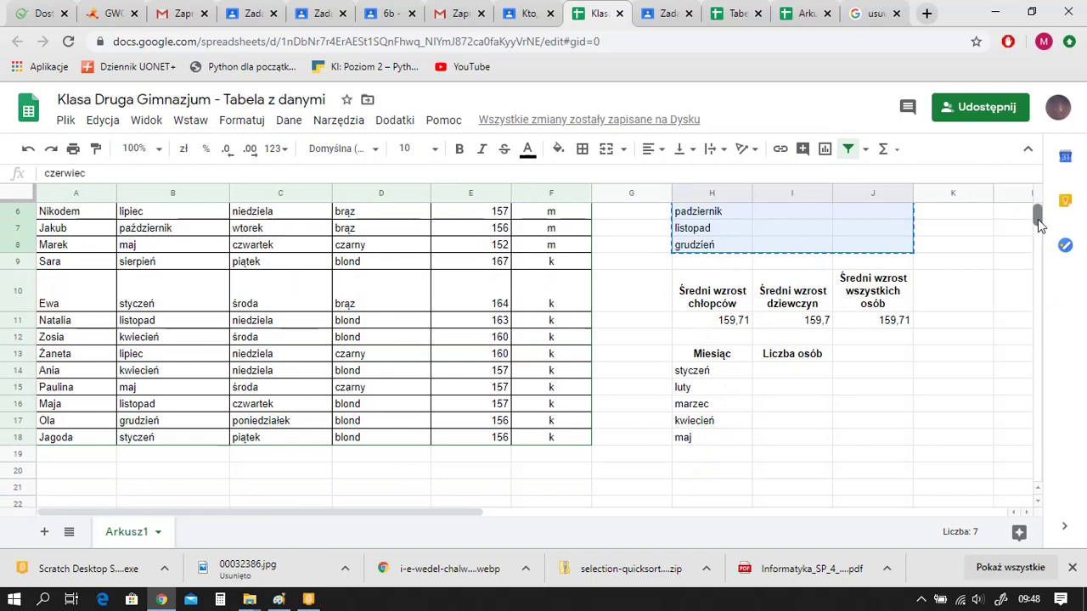
click(692, 456)
key(ctrl+v)
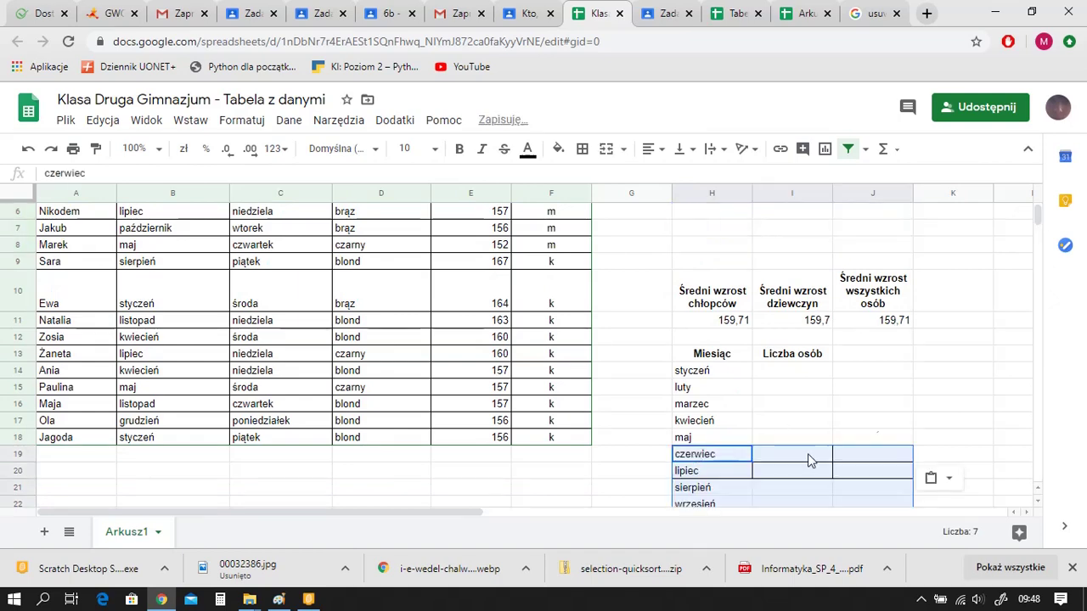
Enter 2 as the Liczba osób value for styczeń in cell I14
scroll(1035, 218, down, 5)
scroll(1035, 217, up, 4)
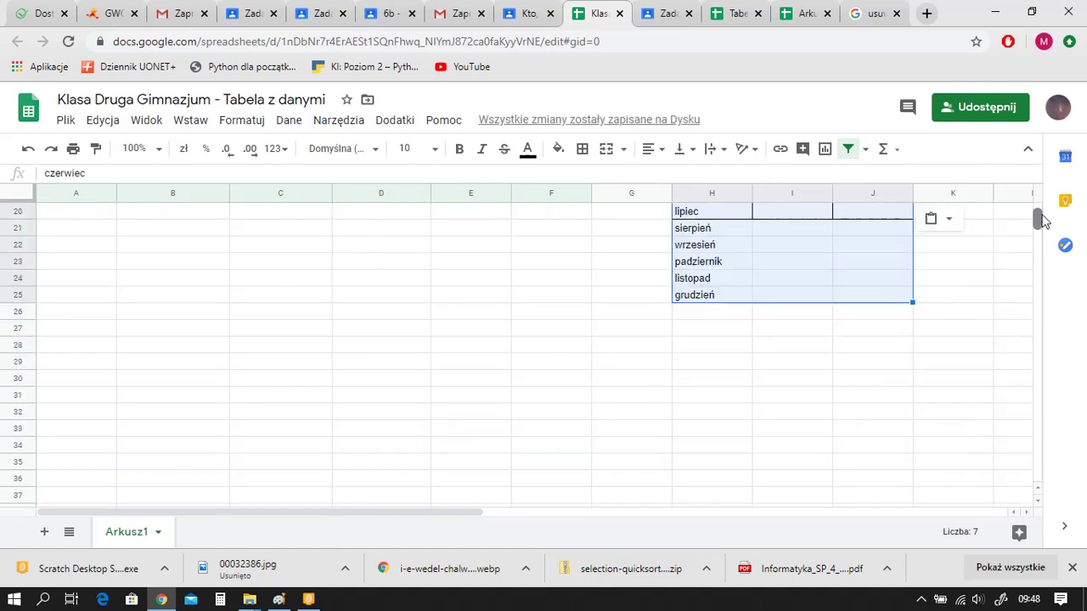
click(798, 326)
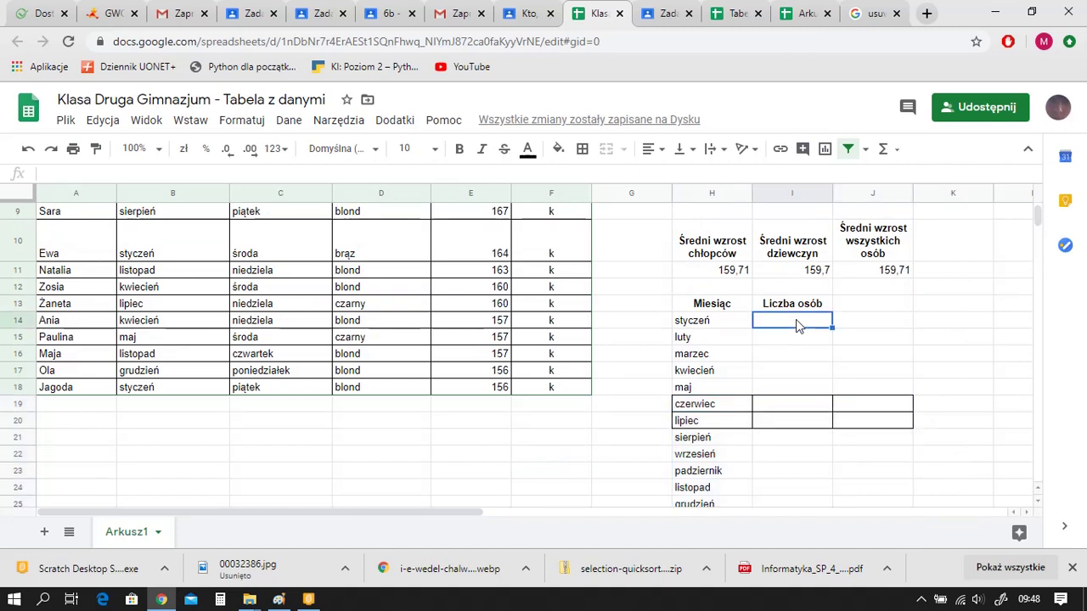
text(2)
key(Return)
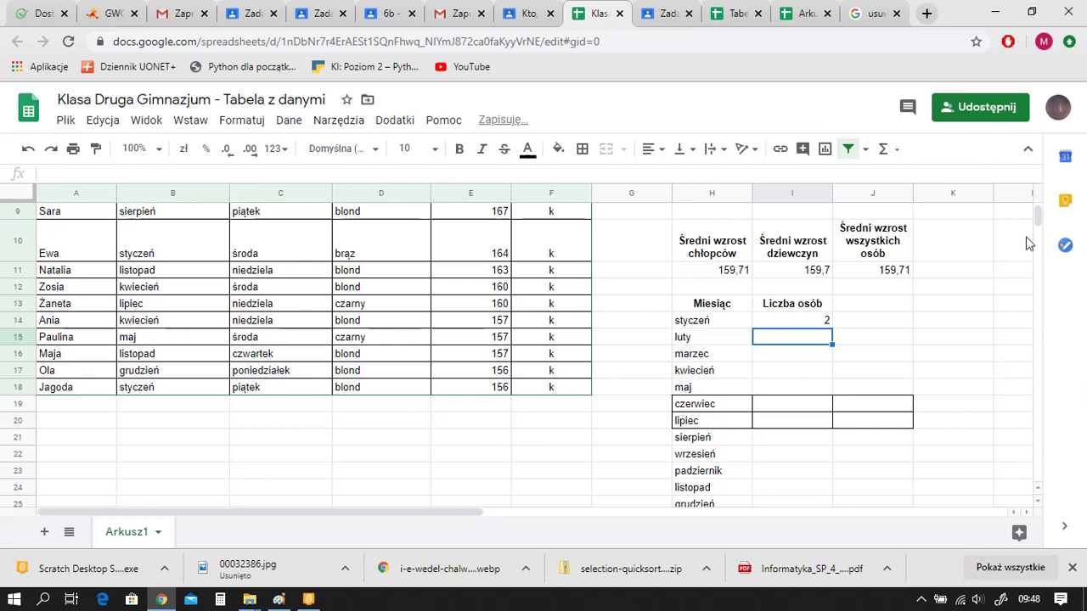
Check the birth months in the class data and enter 0 in Liczba osób for both luty and marzec
scroll(1038, 218, up, 3)
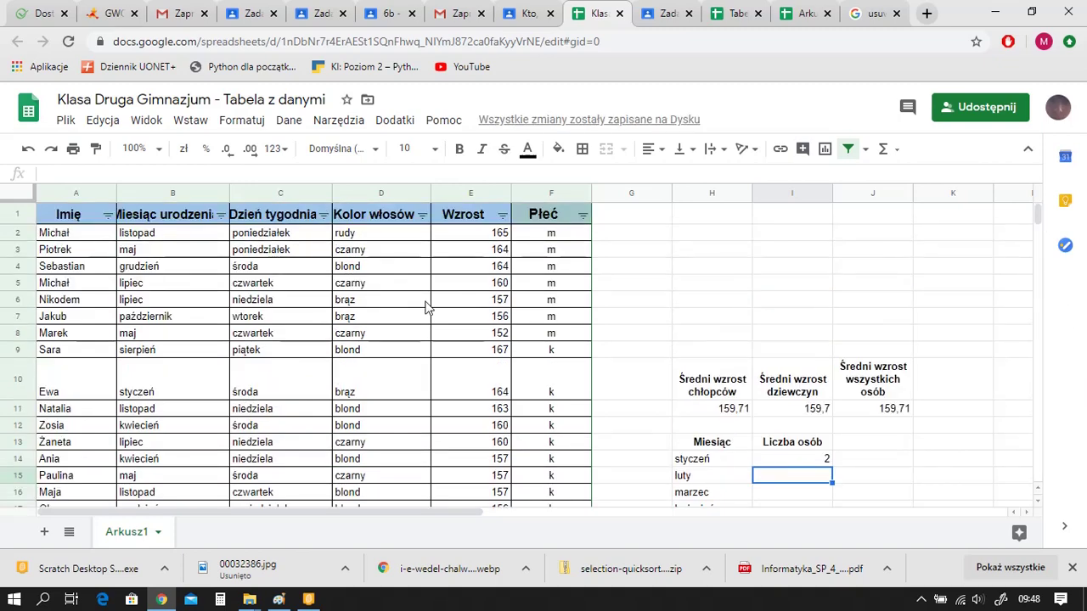
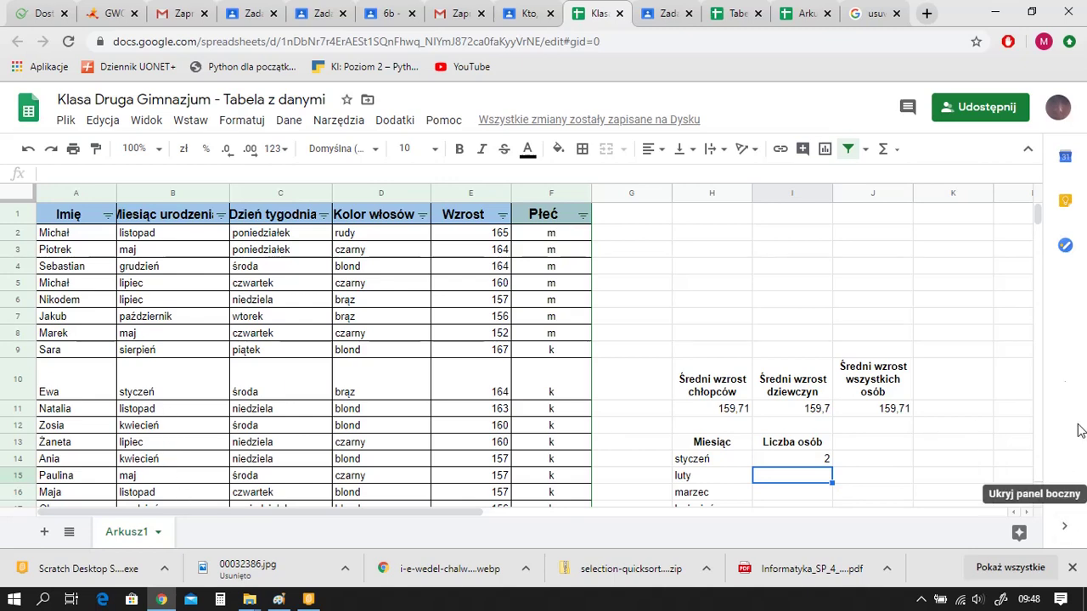
text(0)
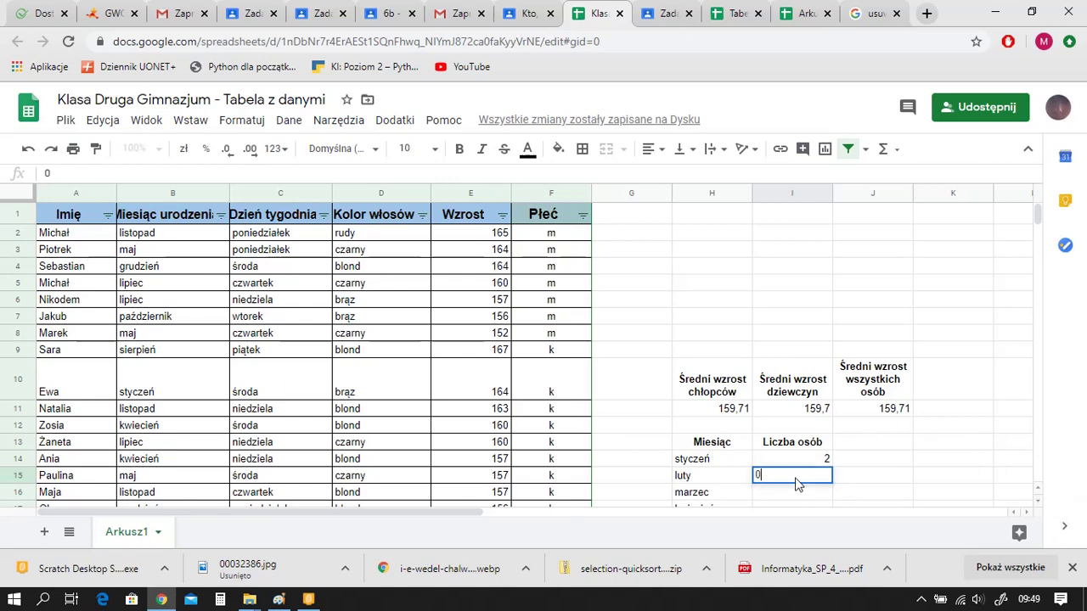
key(Return)
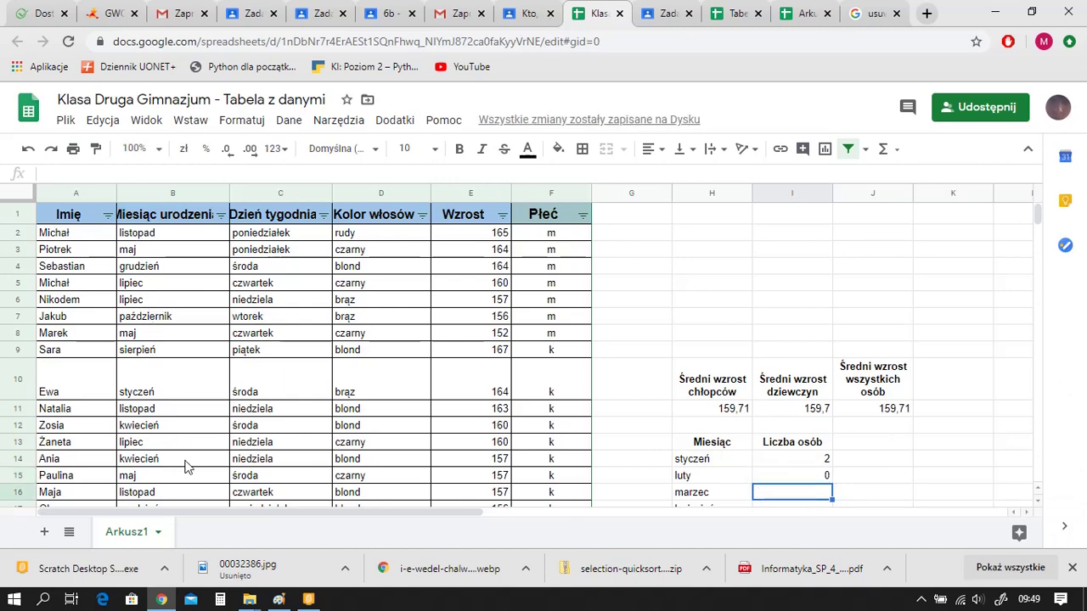
drag(1037, 213, 1038, 212)
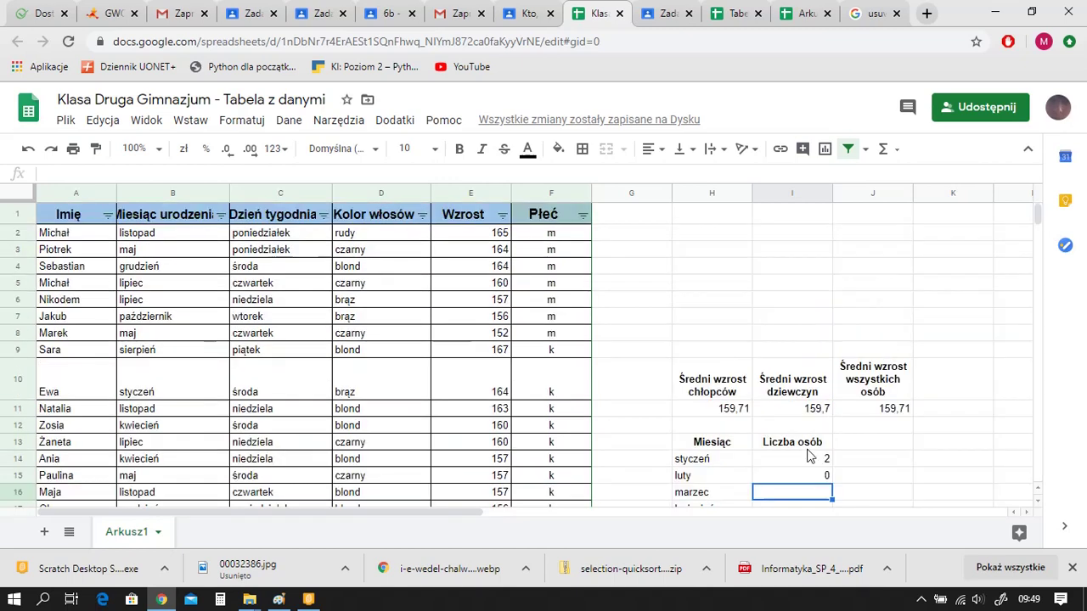
text(0)
key(Return)
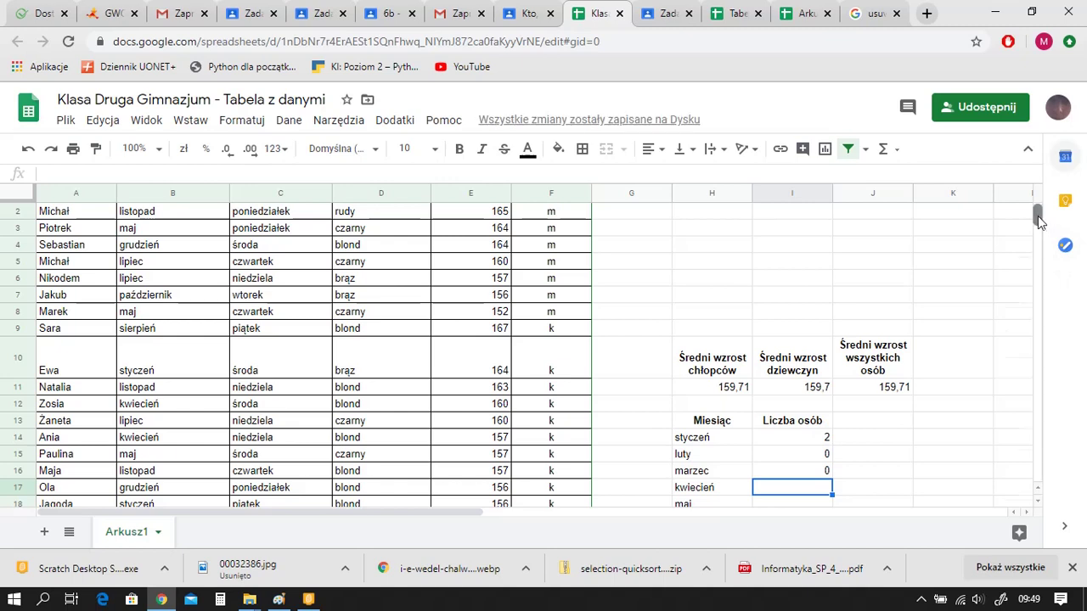
Check the class data for kwiecień birthdays and enter 2 as its Liczba osób value in cell I17
drag(1038, 216, 1037, 214)
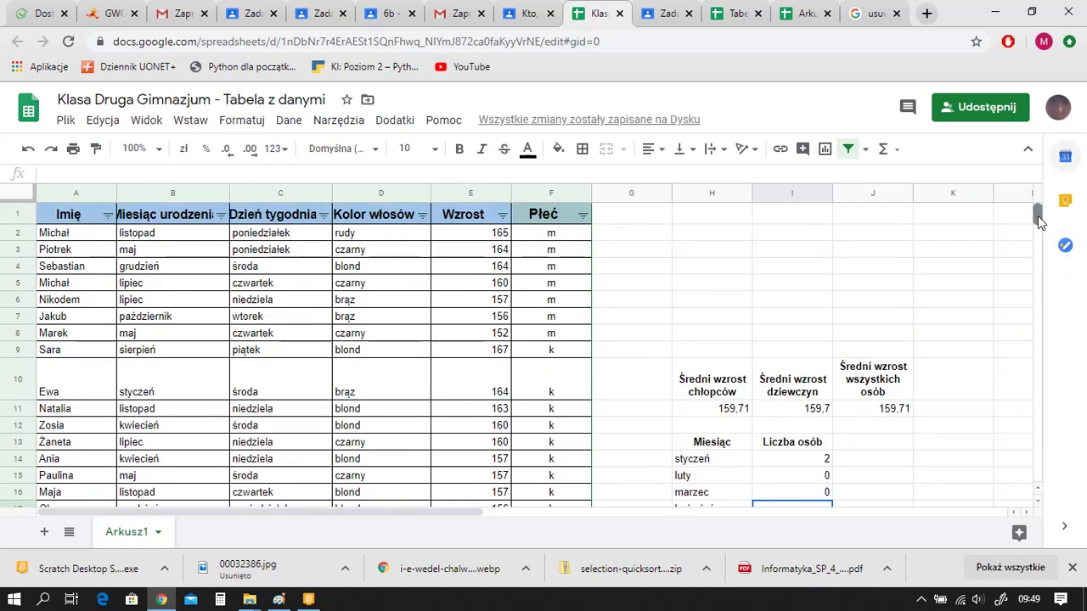
scroll(1038, 215, down, 3)
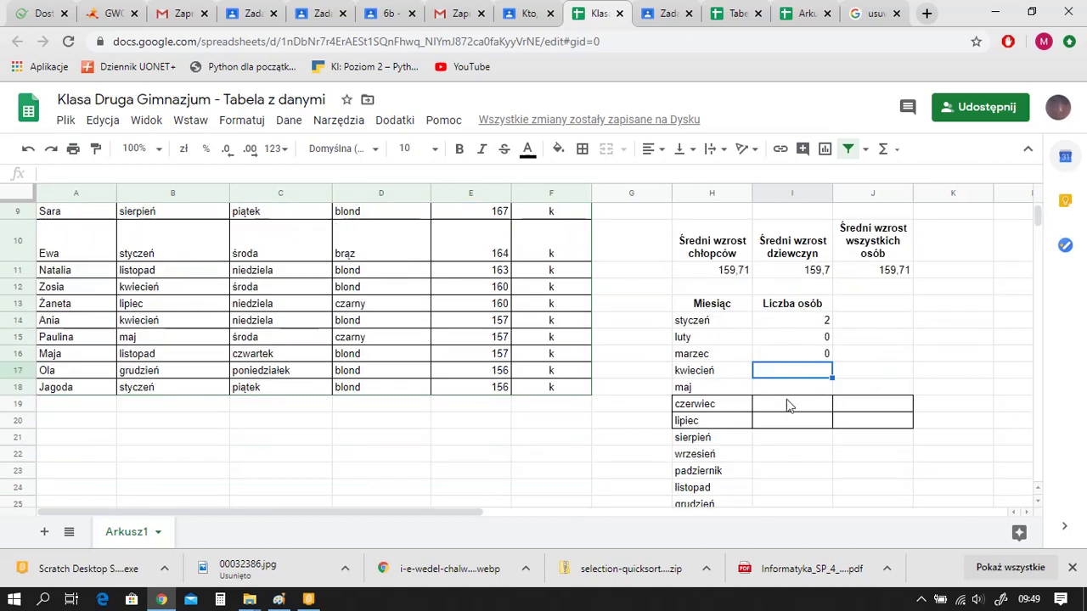
click(857, 504)
click(804, 373)
text(2)
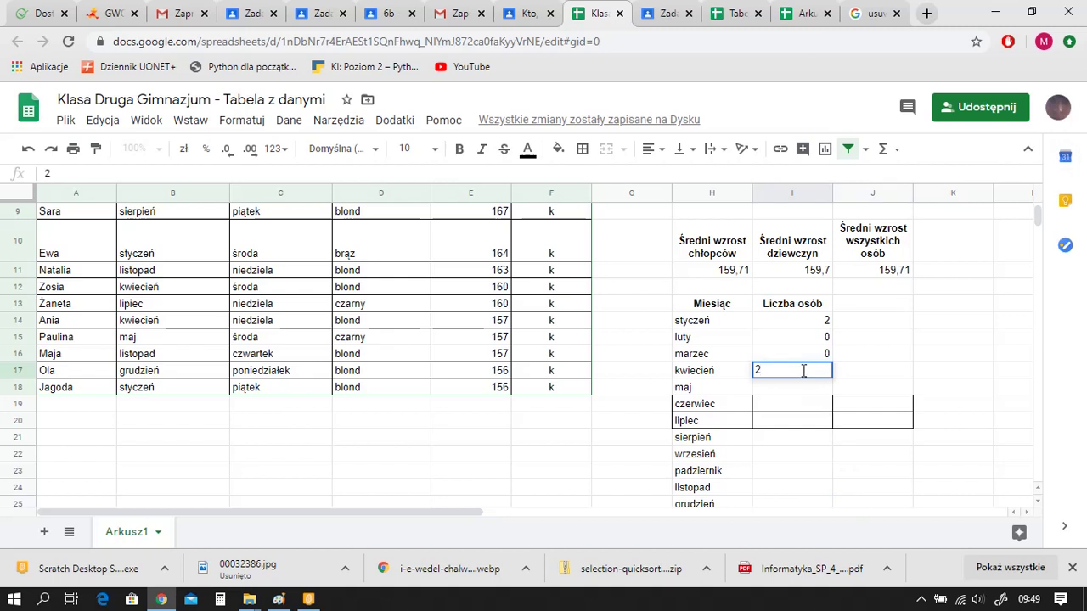
key(Return)
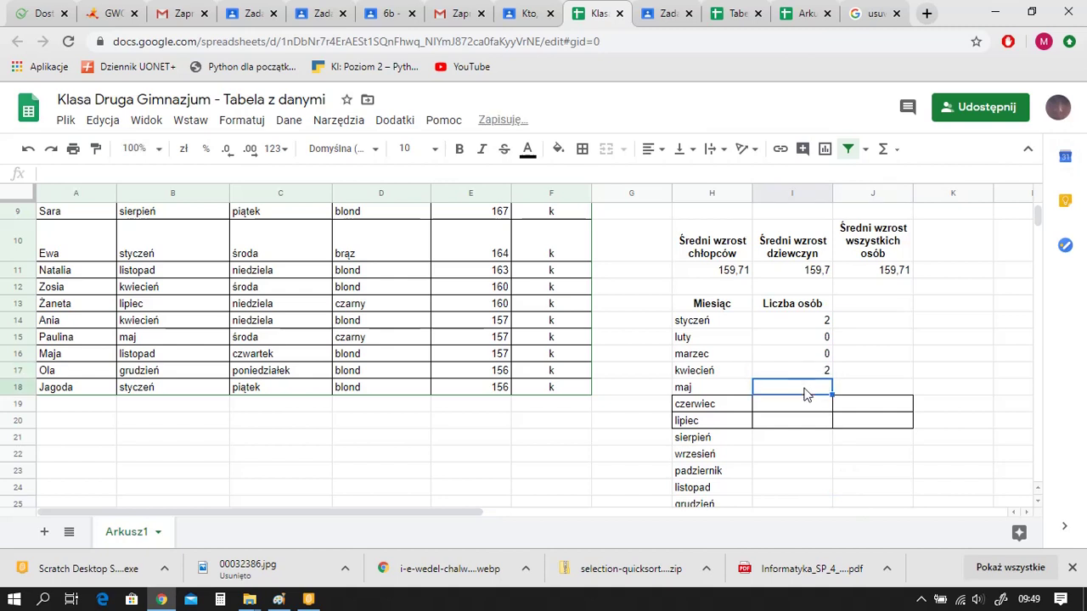
Remove all borders from the czerwiec and lipiec rows of the month table, range H19:J20
drag(706, 406, 860, 429)
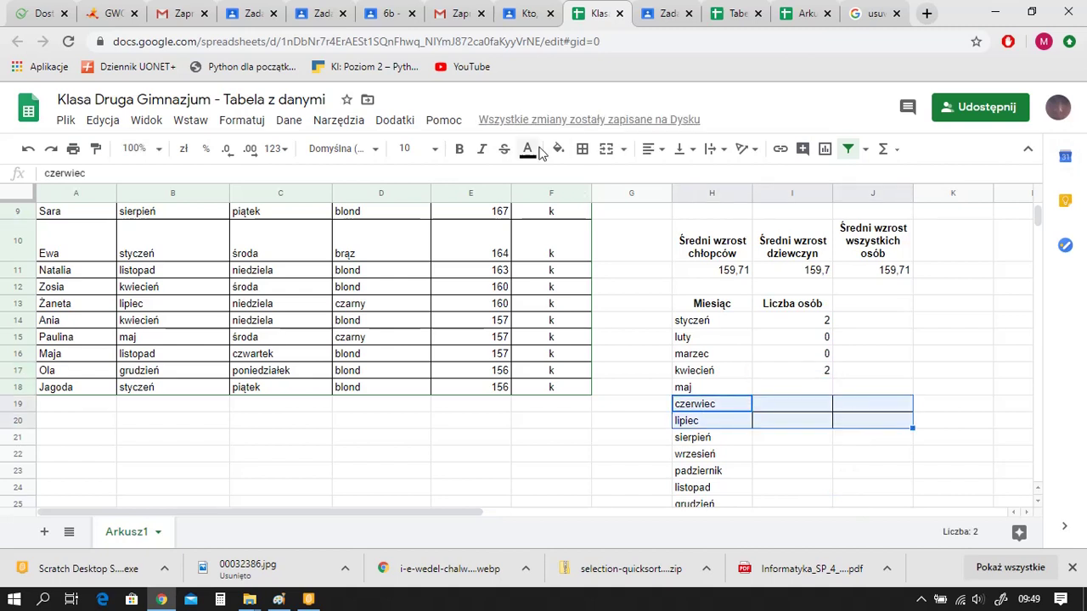
click(579, 151)
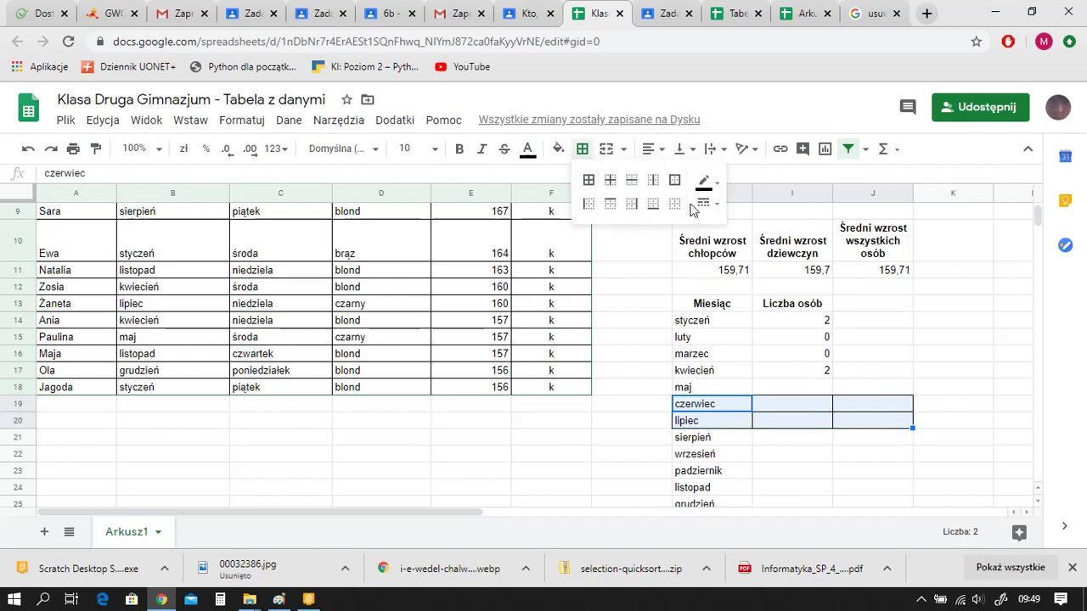
click(585, 151)
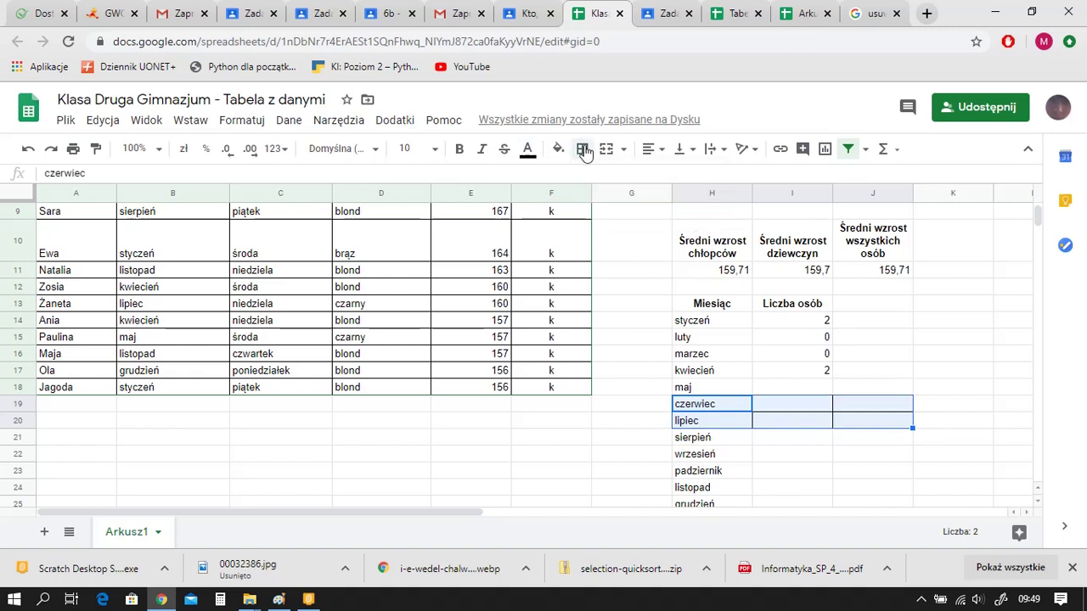
click(584, 151)
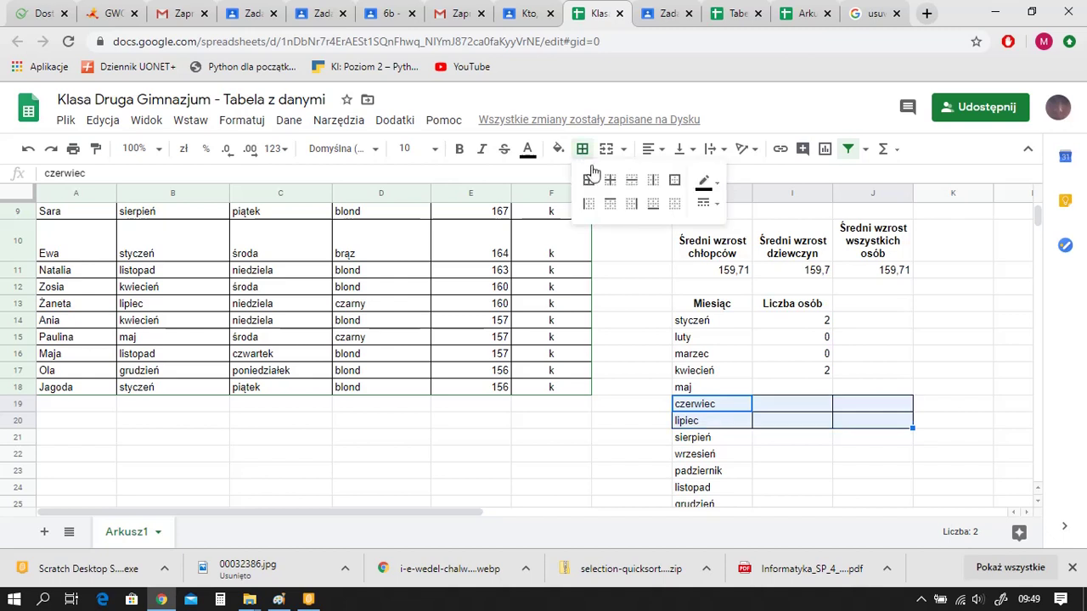
click(674, 204)
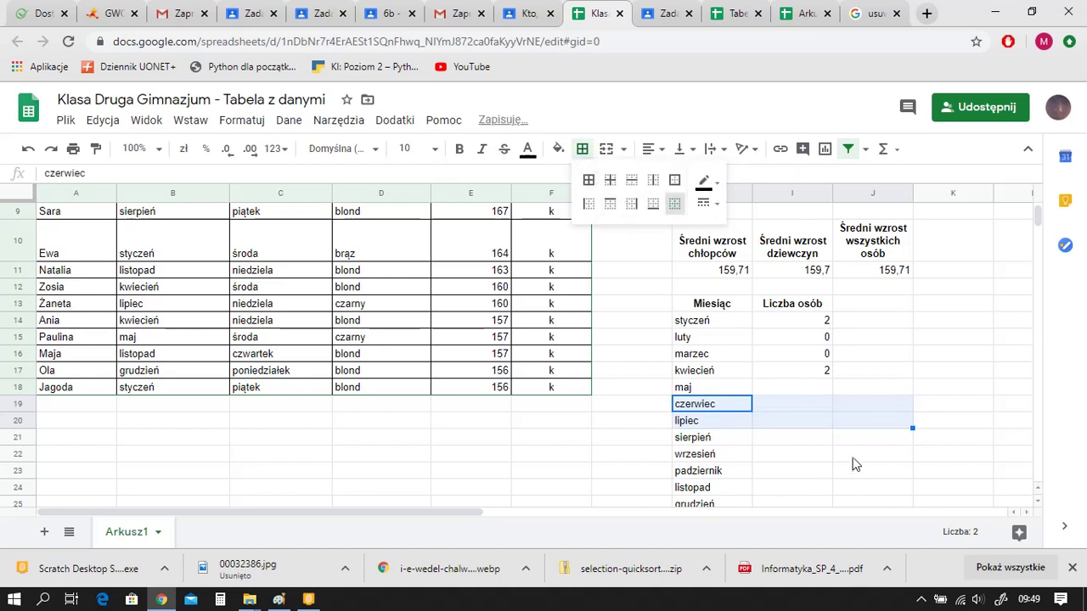
click(853, 456)
Count the maj entries in the Miesiąc urodzenia column and enter 3 as the Liczba osób value for maj
click(805, 394)
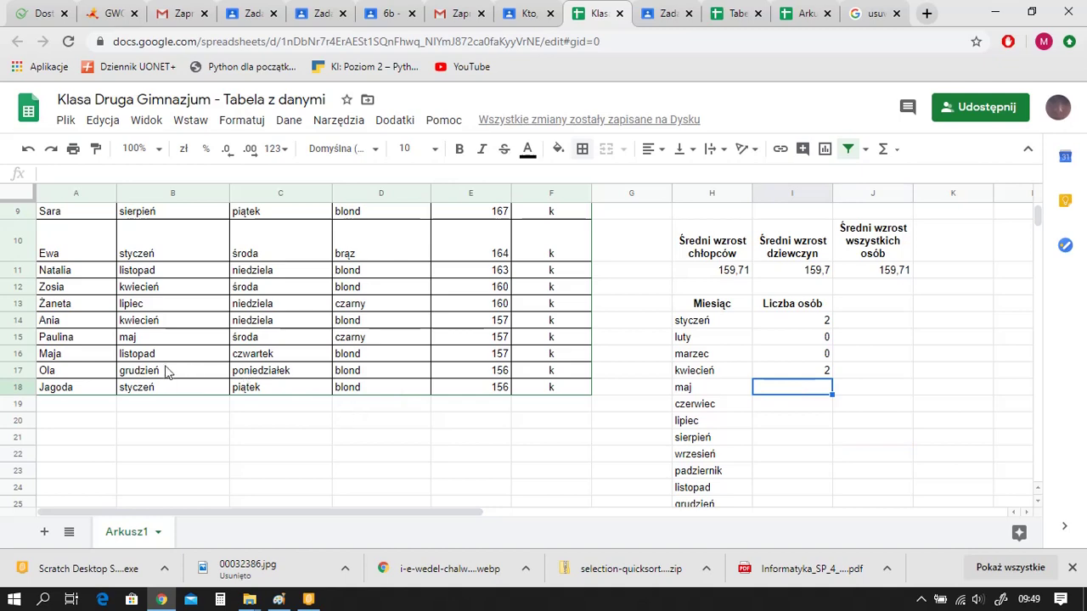
click(152, 391)
key(Up)
key(Up)
key(Up)
key(Up)
key(Up)
key(Up)
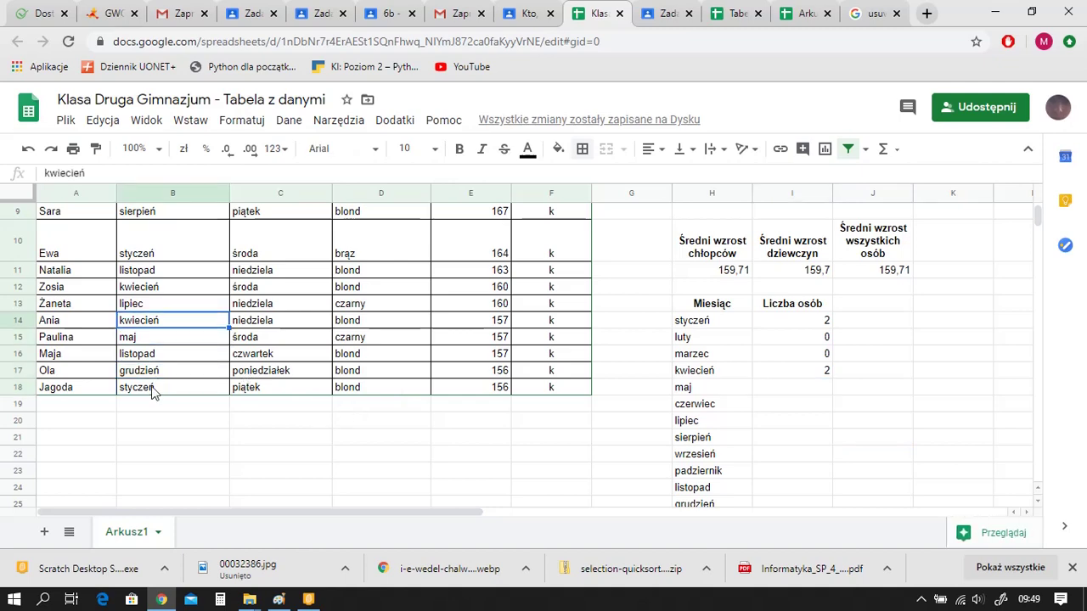
key(Up)
key(Up)
key(Up)
key(Up)
key(Up)
key(Up)
key(Up)
key(Up)
key(Up)
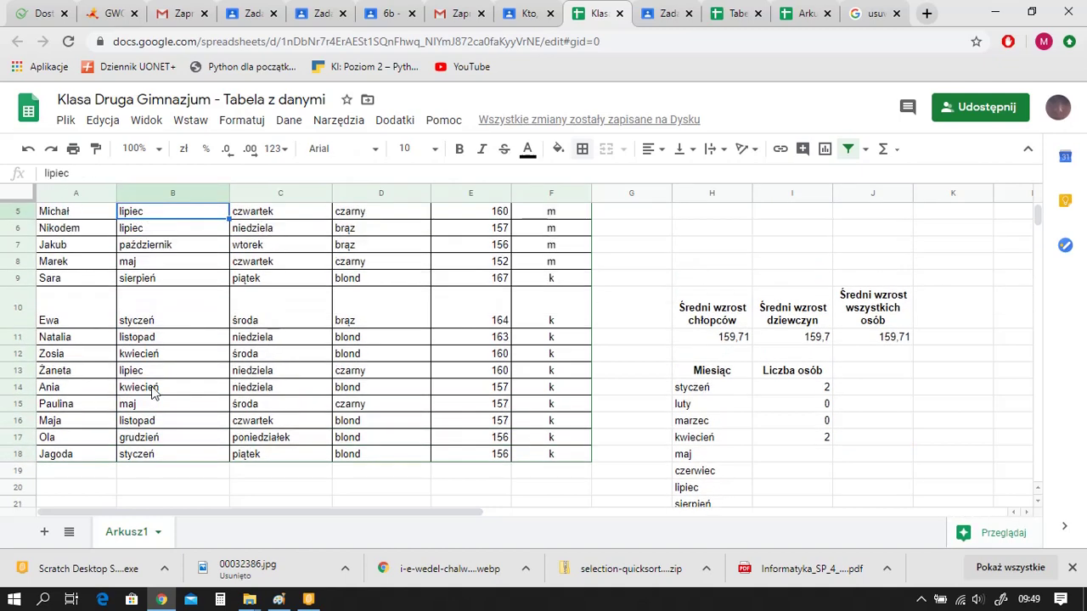
key(Up)
key(Up)
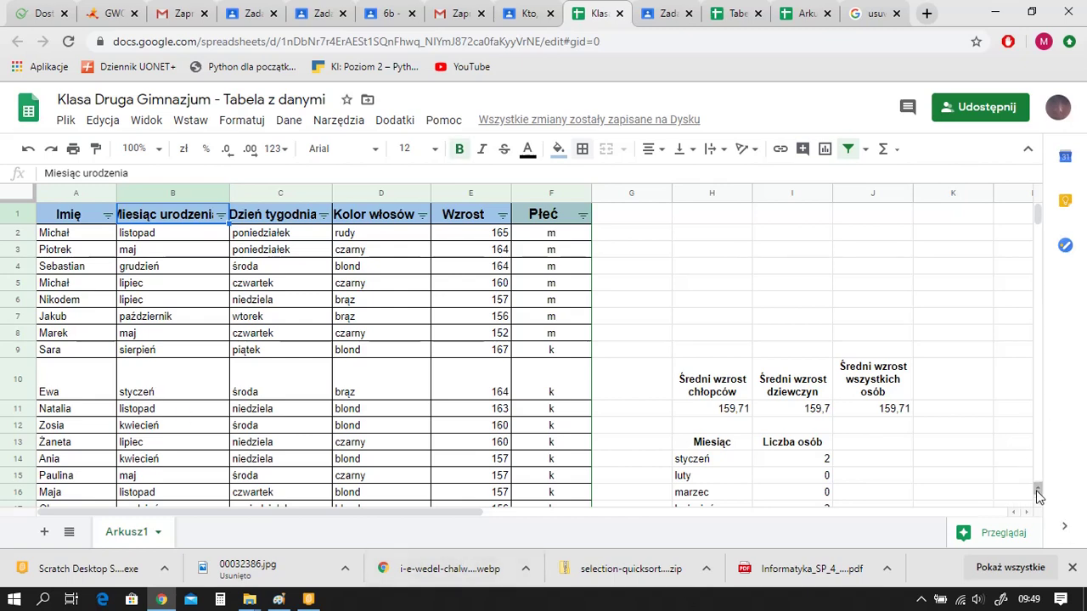
scroll(1036, 492, down, 1)
click(820, 494)
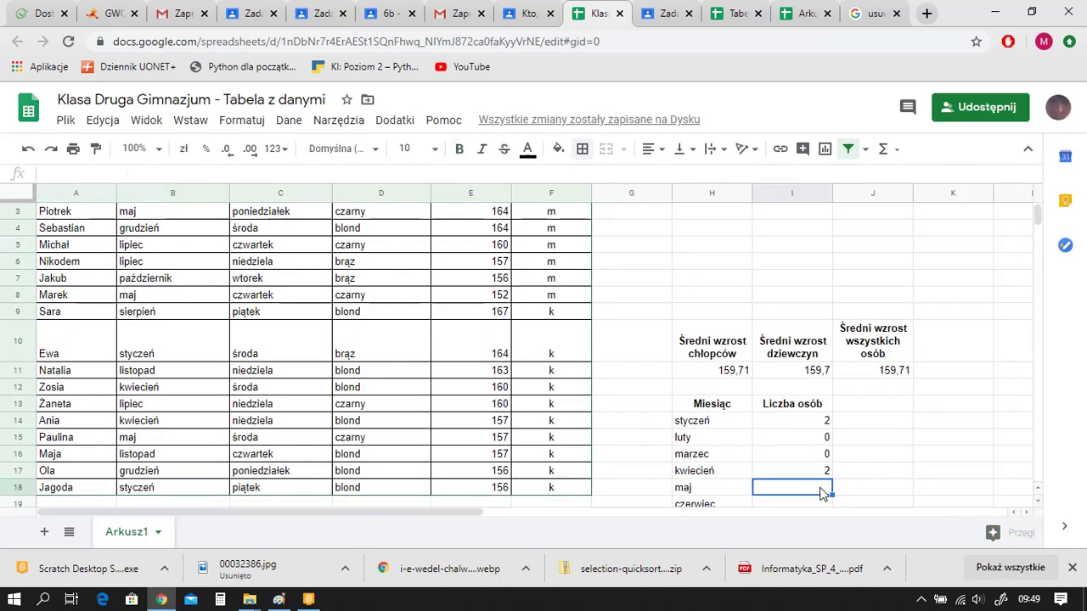
text(3)
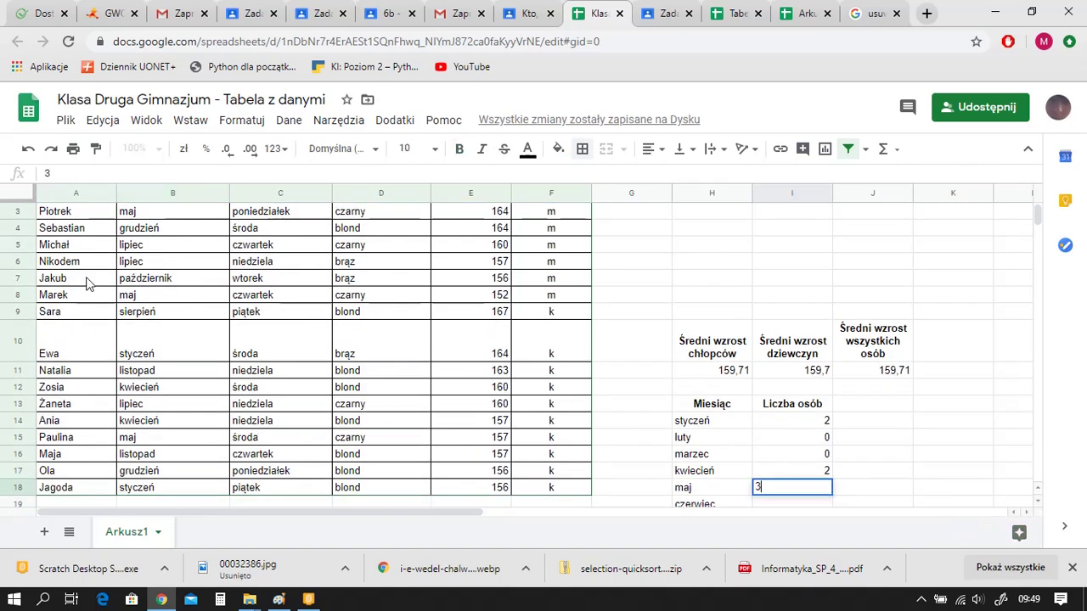
Go through the Miesiąc urodzenia column for czerwiec entries and enter 0 as its Liczba osób value in cell I19
click(140, 214)
key(Up)
key(Up)
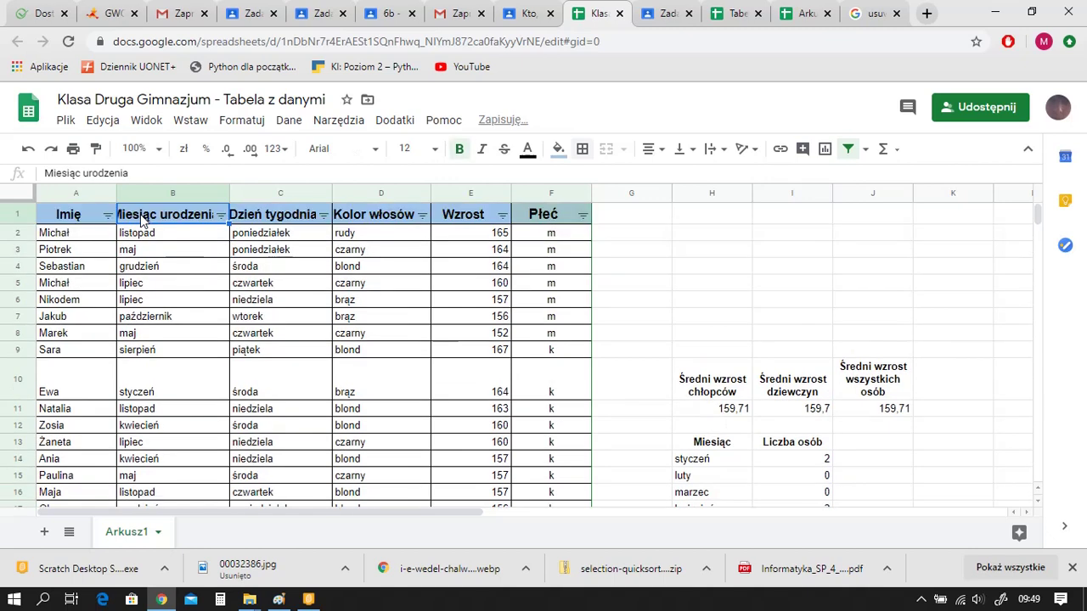
key(Down)
key(Down)
key(Down)
key(Down)
key(Down)
key(Down)
key(Down)
key(Down)
key(Down)
key(Down)
key(Down)
key(Down)
key(Down)
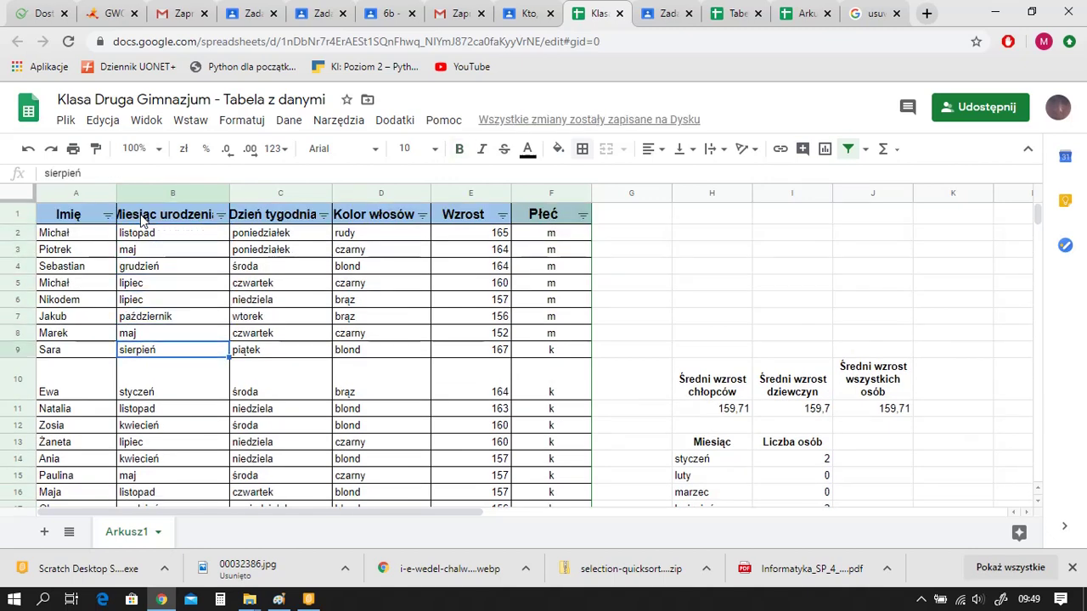
key(Down)
key(Down)
key(Down)
key(Down)
key(Down)
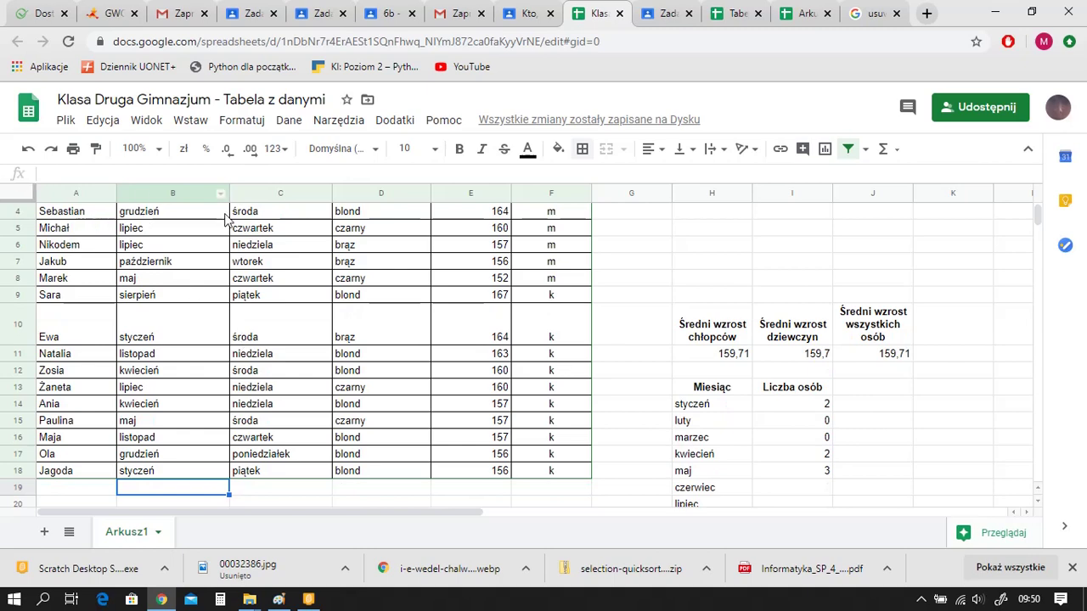
click(792, 490)
text(0)
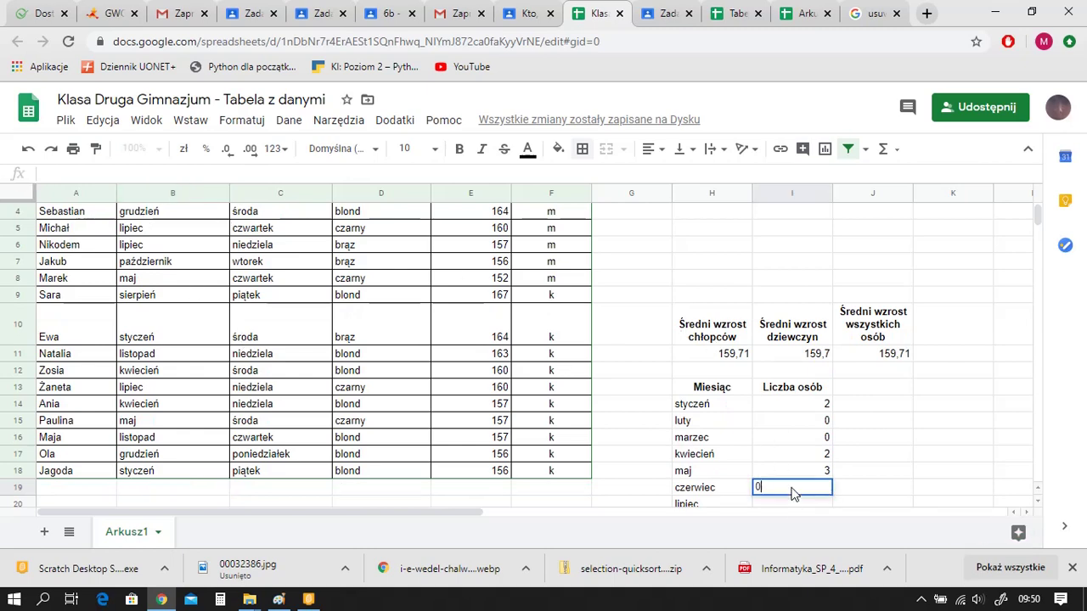
key(Return)
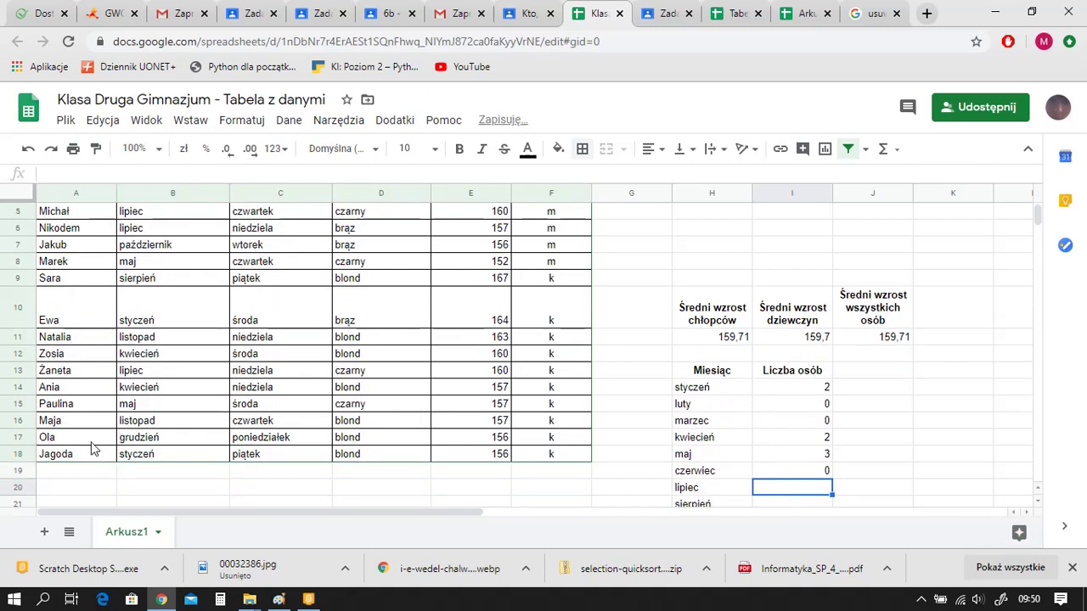
Count the lipiec entries in the Miesiąc urodzenia column and enter 3 as the Liczba osób value in cell I20
click(131, 457)
key(Up)
key(Up)
key(Up)
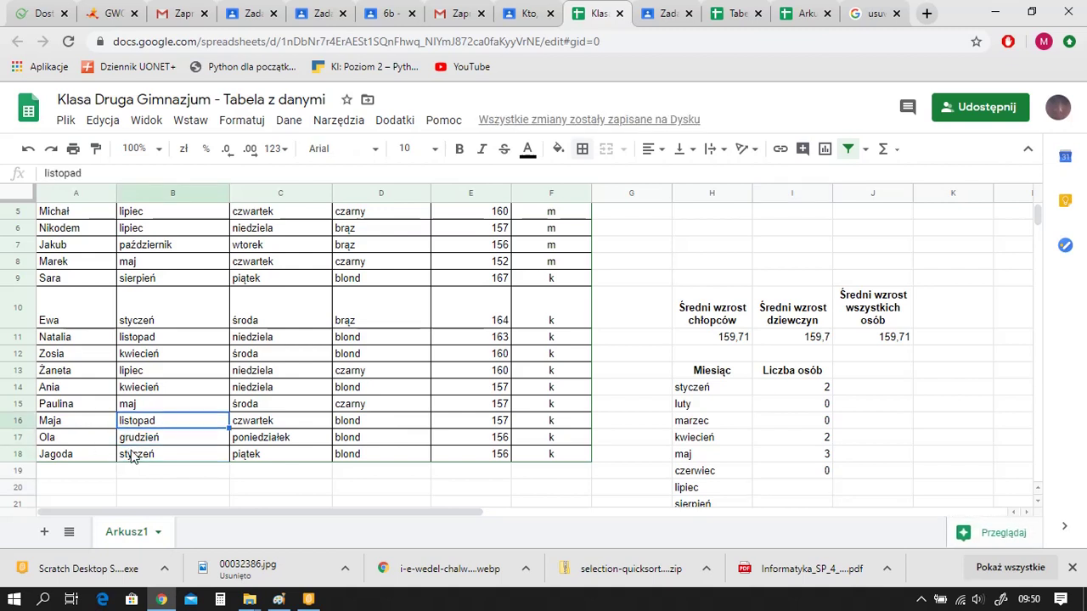
key(Up)
key(Up)
key(Up)
key(Up)
key(Up)
key(Up)
key(Up)
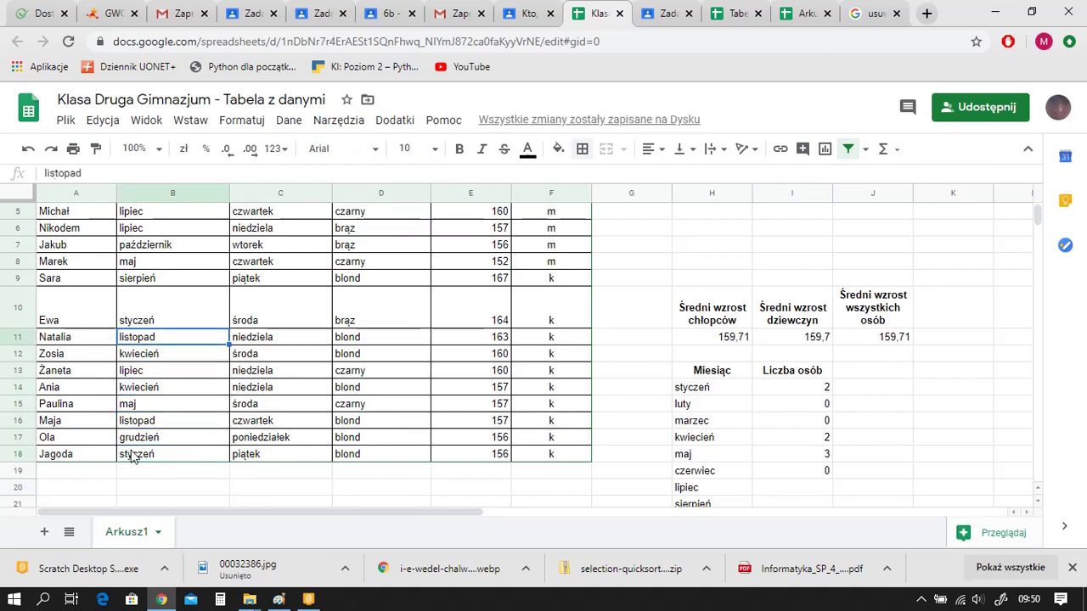
key(Up)
key(Up)
key(Up)
key(Up)
key(Up)
key(Up)
key(Up)
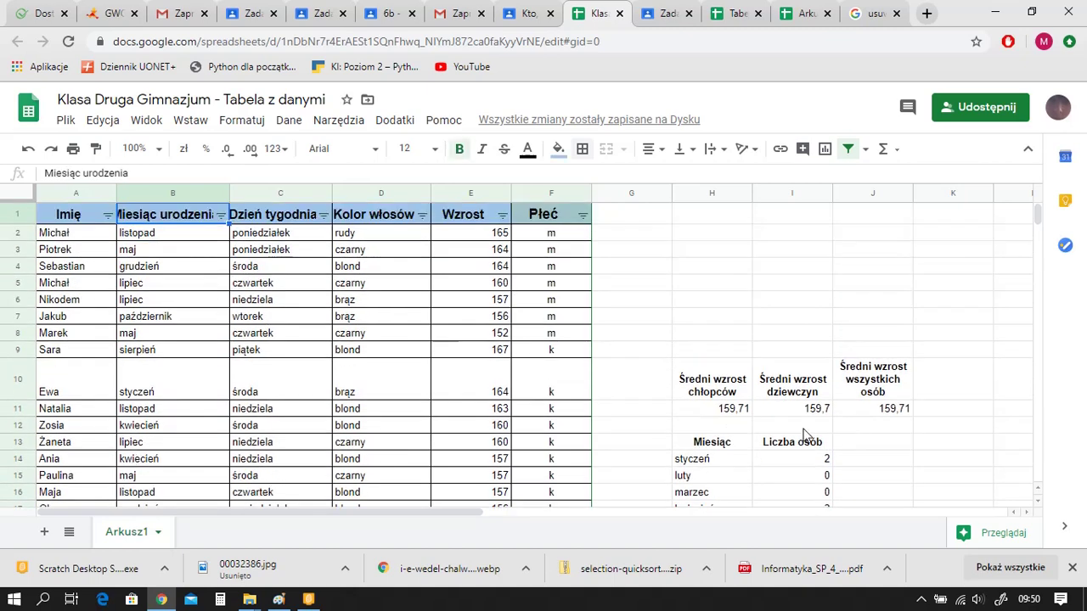
drag(1035, 215, 1037, 228)
click(806, 362)
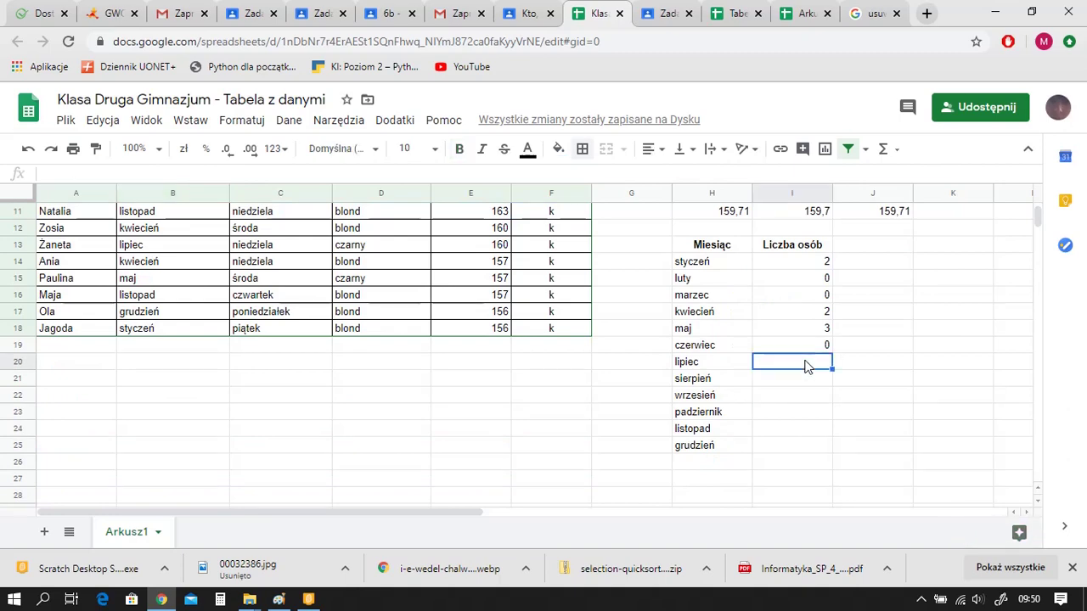
text(3)
key(Return)
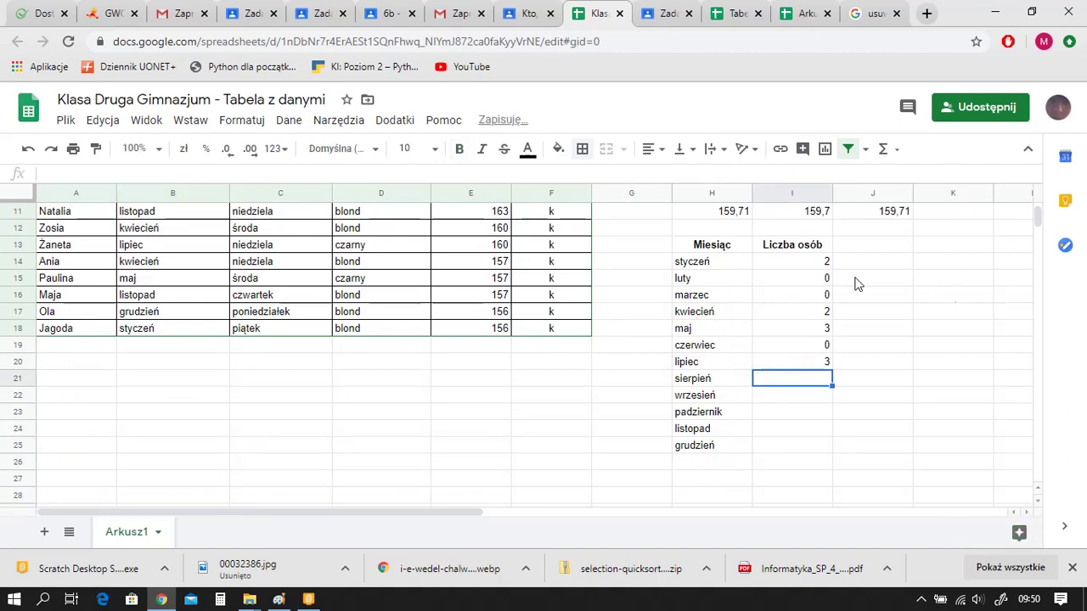
Count the sierpień entries in the Miesiąc urodzenia column and enter 1 as its Liczba osób value in cell I21
drag(1039, 219, 1038, 216)
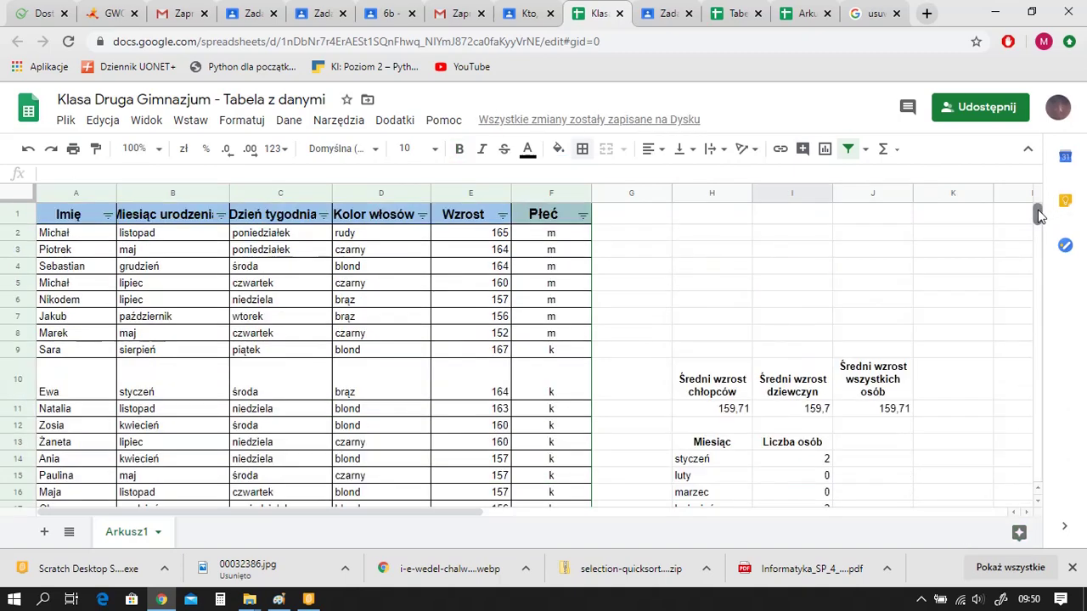
click(190, 229)
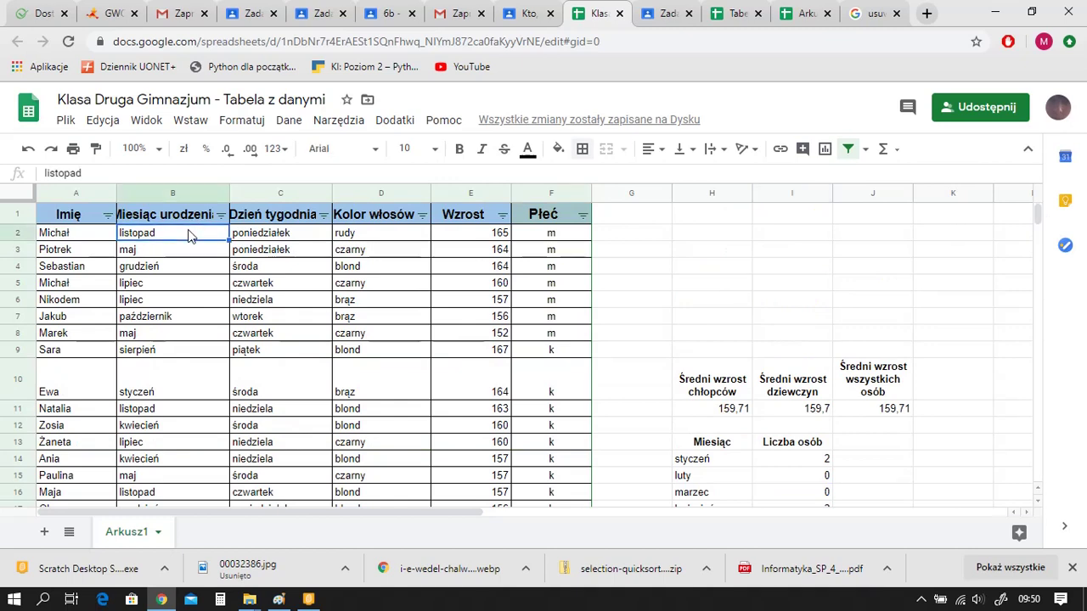
key(Down)
key(Down)
key(Down)
key(Down)
key(Down)
key(Down)
key(Down)
key(Down)
key(Down)
key(Down)
key(Down)
key(Down)
key(Down)
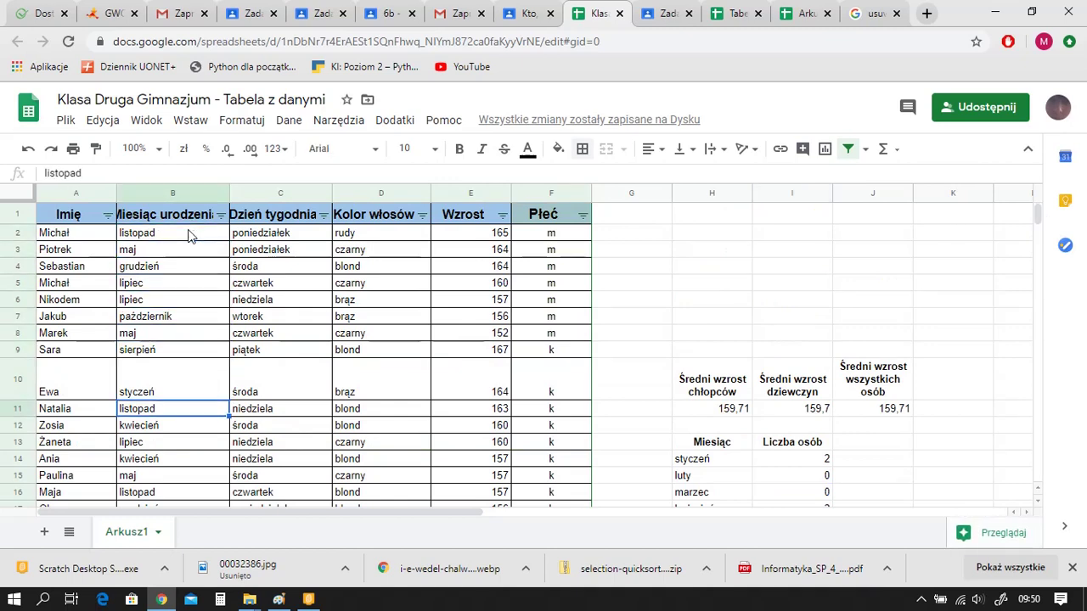
key(Down)
key(Down)
key(Down)
key(Down)
key(Down)
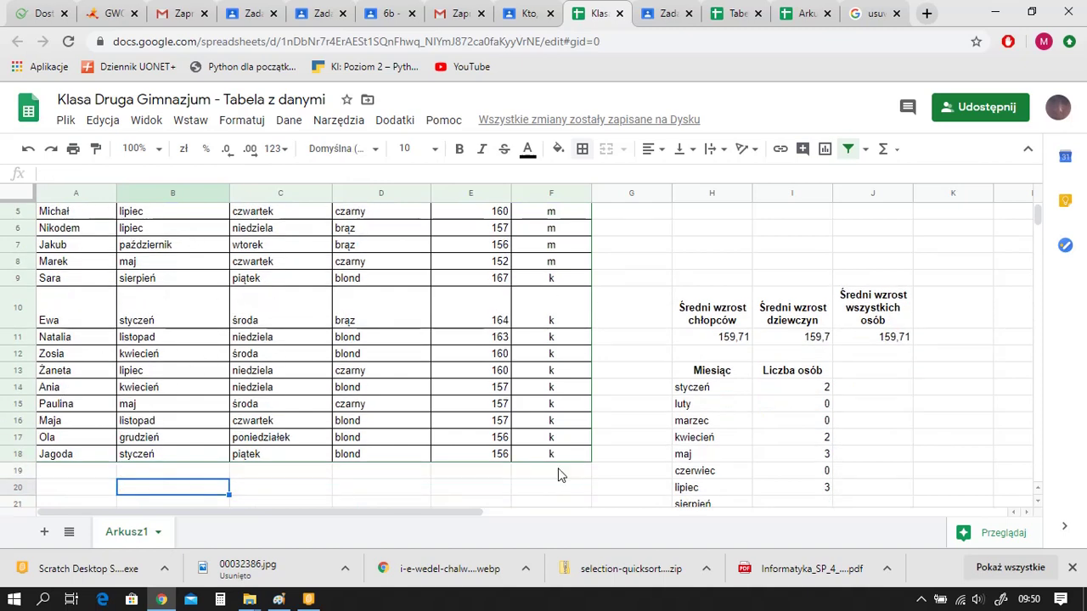
click(820, 504)
text(1)
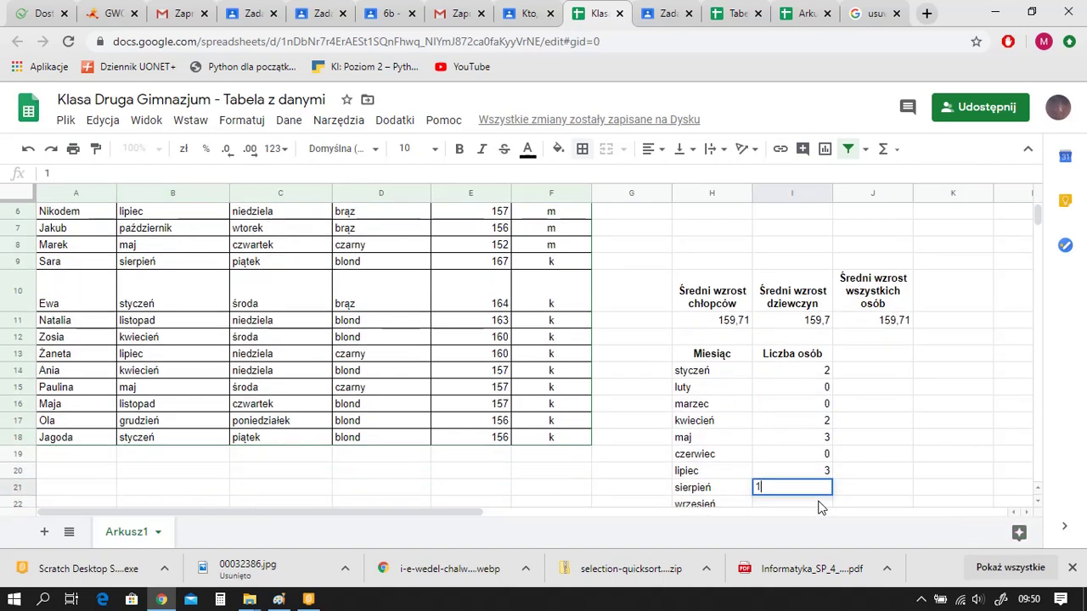
Go through the Miesiąc urodzenia column for wrzesień and październik, and enter counts of 0 in I22 and 1 in I23
click(192, 436)
key(Up)
key(Up)
key(Up)
key(Up)
key(Up)
key(Up)
key(Up)
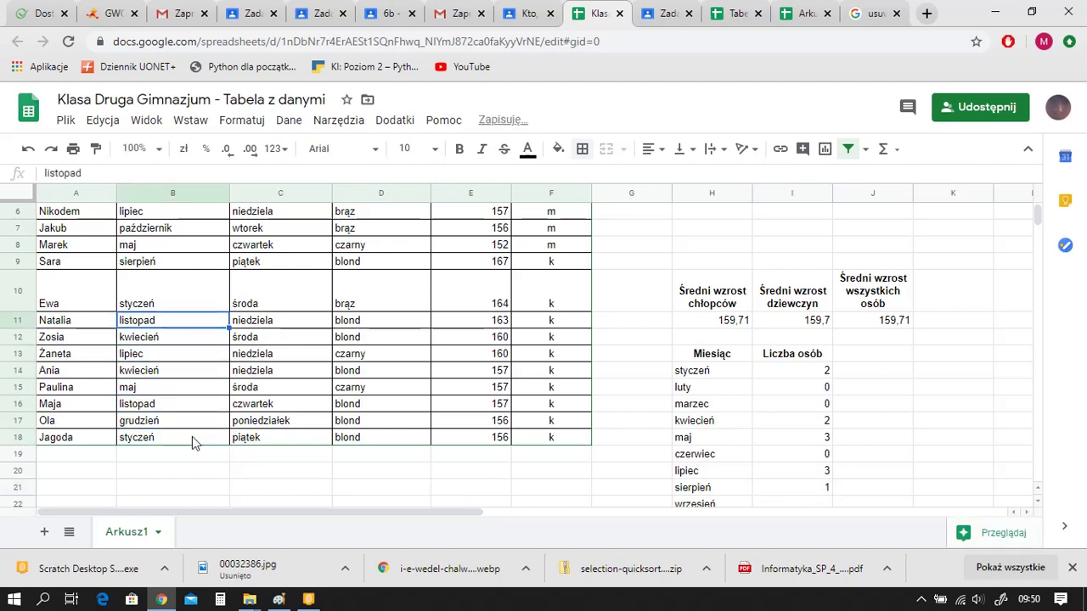
key(Up)
key(Up)
key(Up)
key(Up)
key(Up)
key(Up)
key(Up)
key(Up)
key(Up)
key(Up)
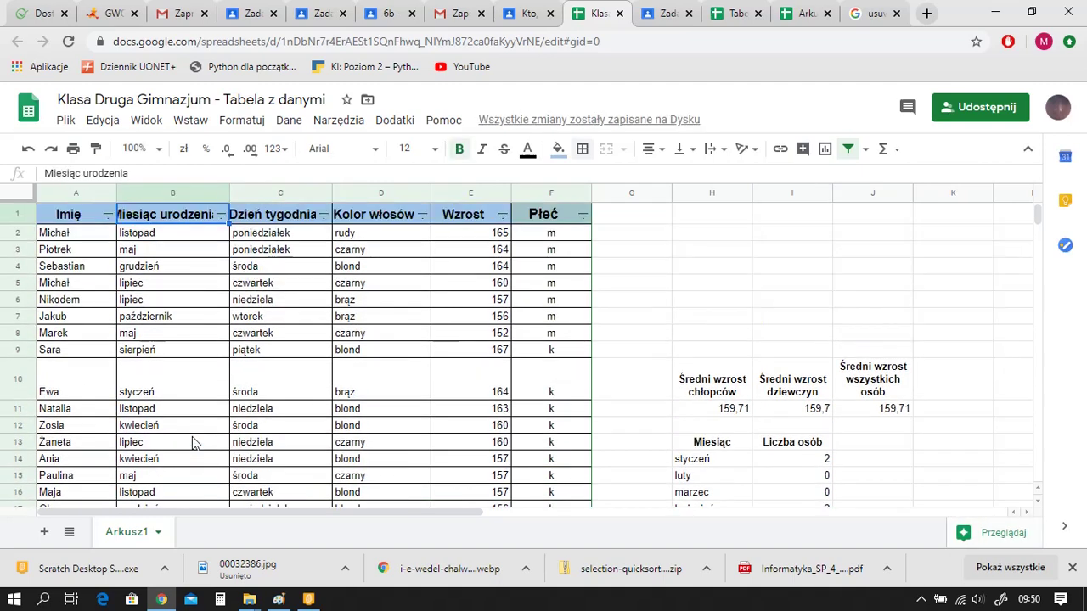
key(Down)
key(Down)
key(Down)
key(Down)
key(Down)
key(Down)
key(Down)
key(Down)
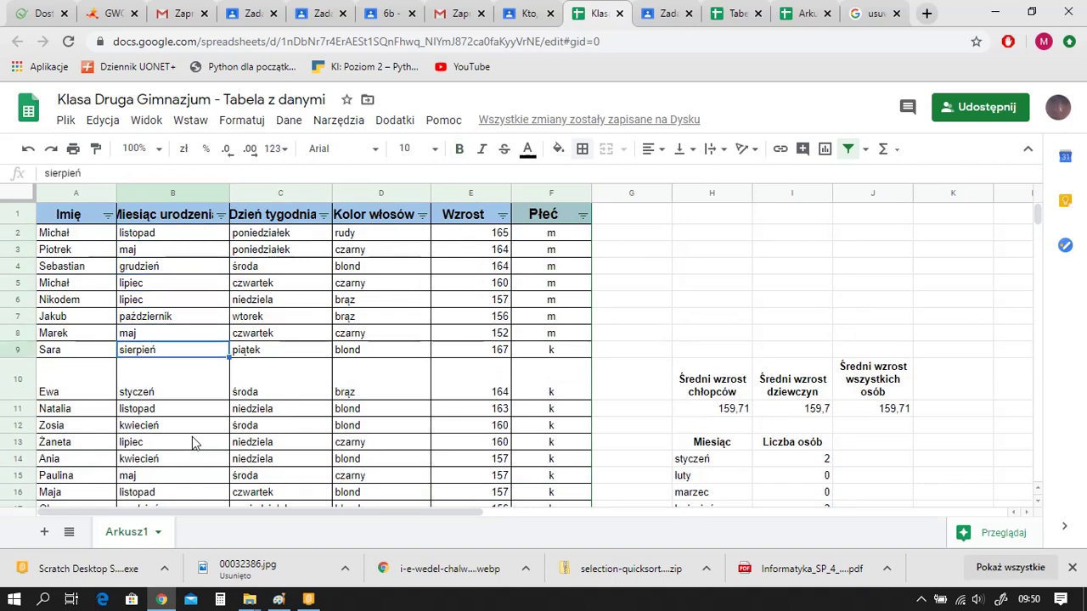
key(Down)
key(Down)
key(Down)
key(Down)
key(Down)
key(Down)
key(Down)
key(Down)
key(Down)
key(Down)
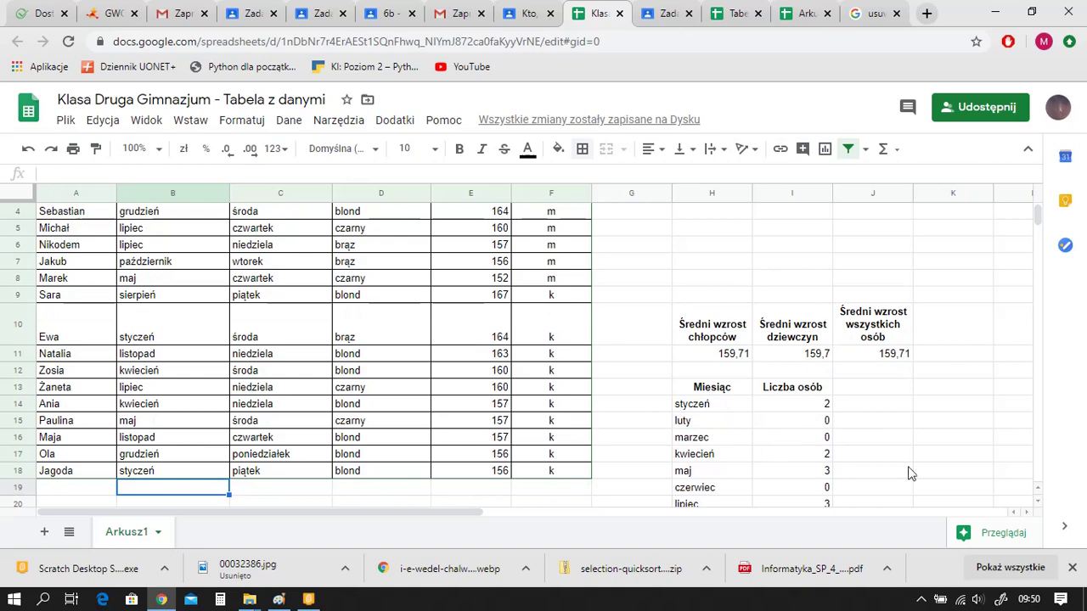
click(1038, 490)
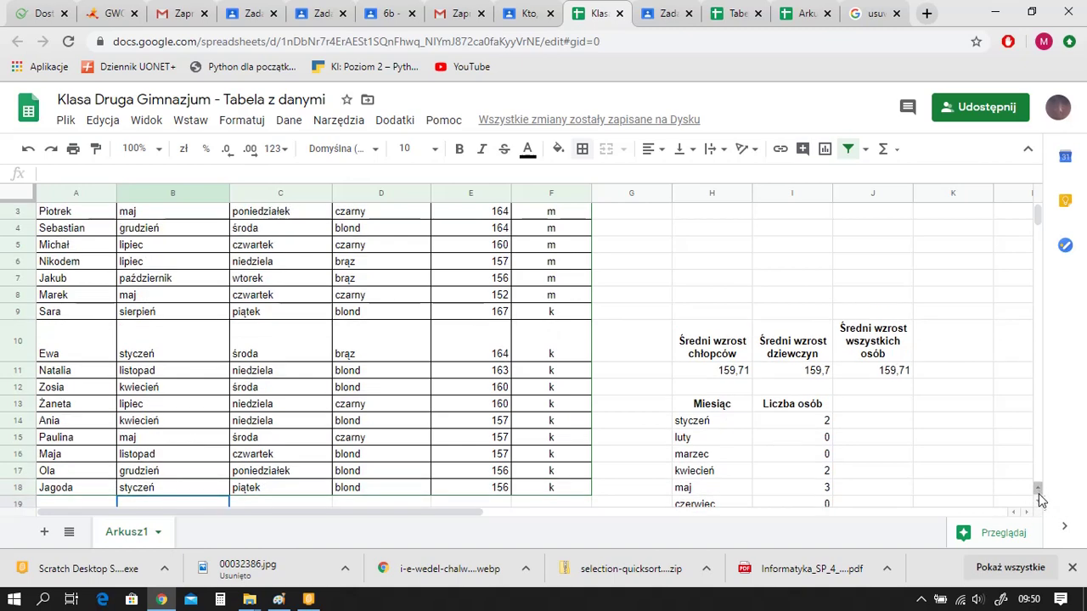
scroll(1039, 501, down, 3)
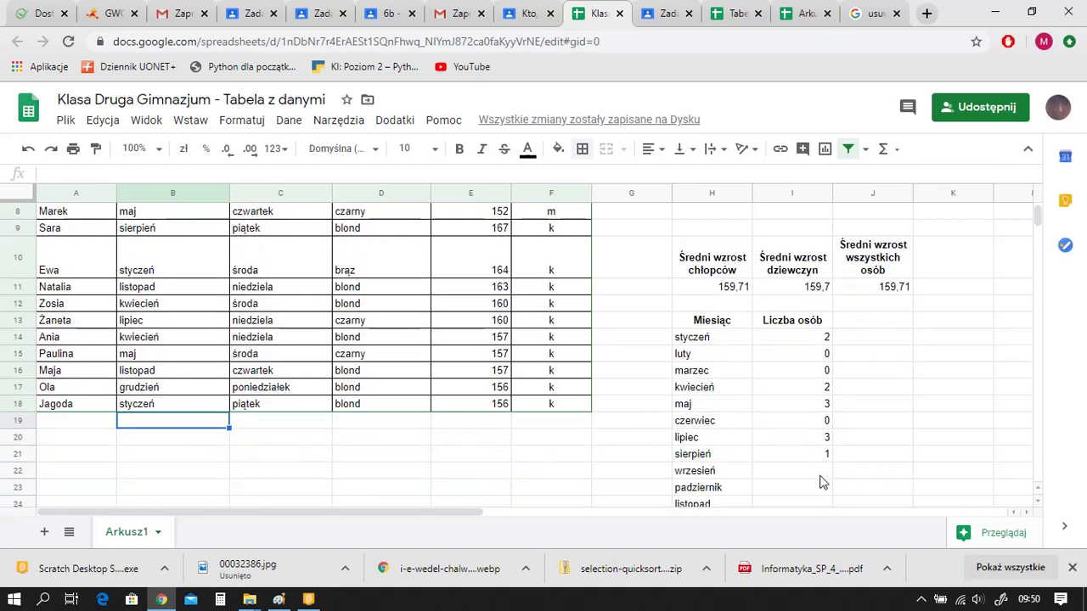
click(809, 478)
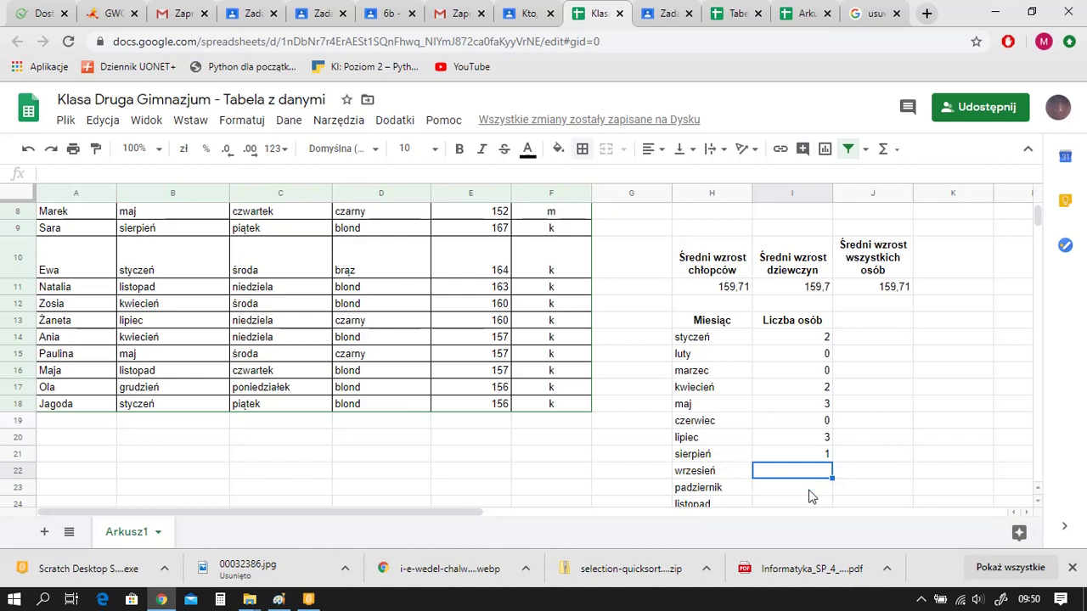
text(0)
key(Return)
text(1)
key(Return)
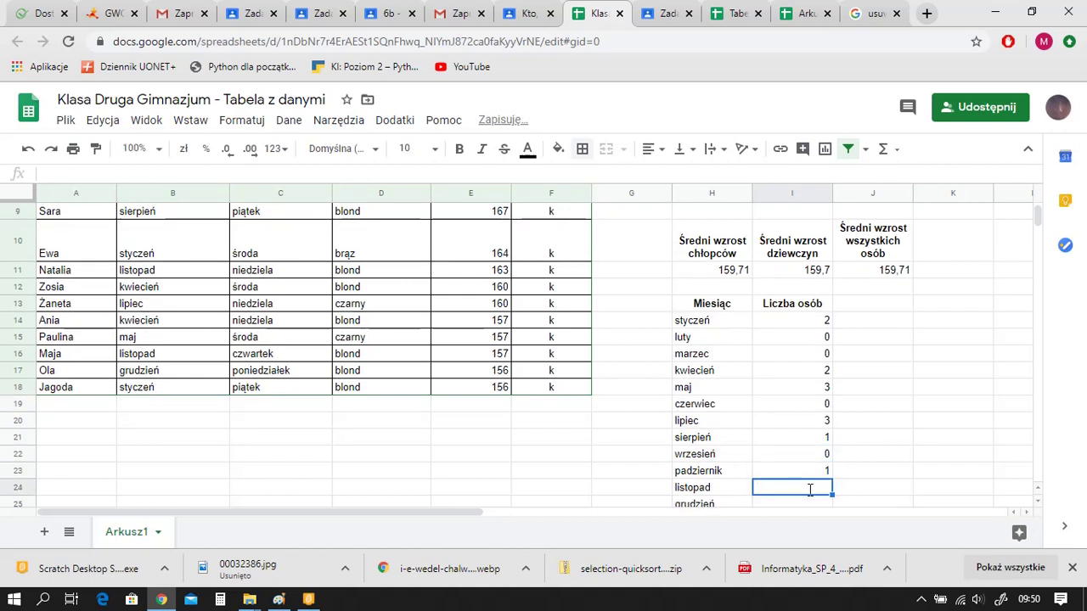
Count the listopad entries in the Miesiąc urodzenia column and enter 3 as its Liczba osób value in cell I24
click(129, 389)
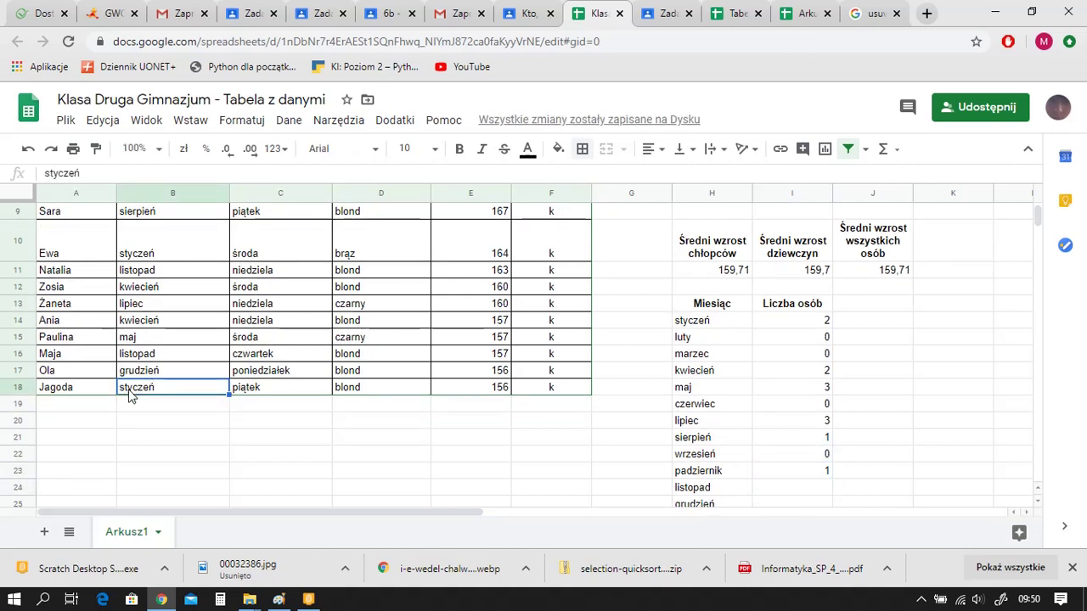
key(Up)
key(Up)
key(Up)
key(Up)
key(Up)
key(Up)
key(Up)
key(Up)
key(Up)
key(Up)
key(Up)
key(Up)
key(Up)
key(Up)
key(Up)
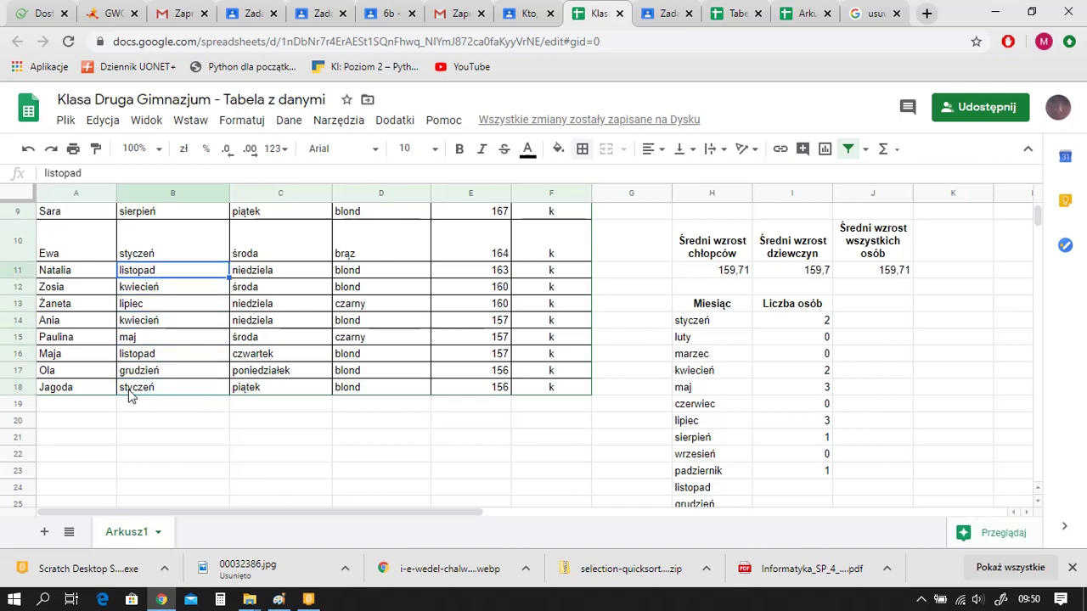
key(Up)
key(Up)
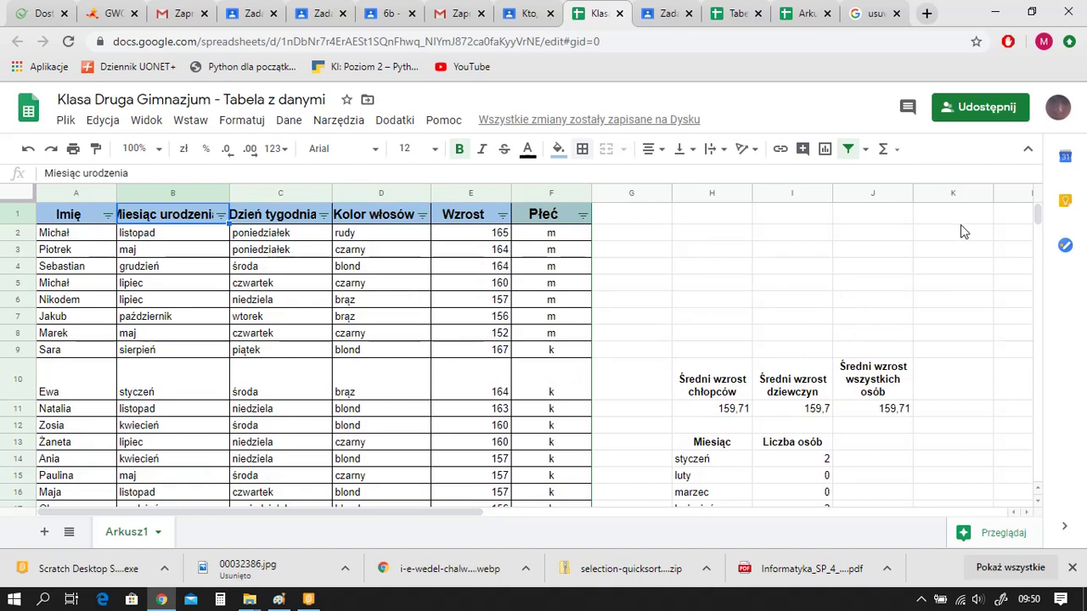
scroll(1036, 219, down, 5)
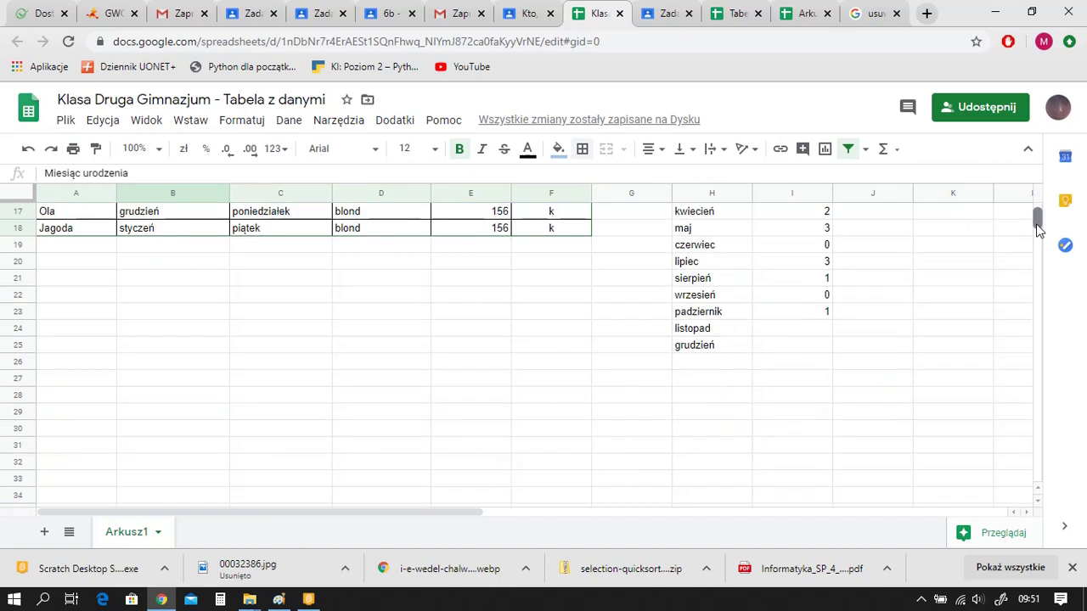
click(790, 334)
text(3)
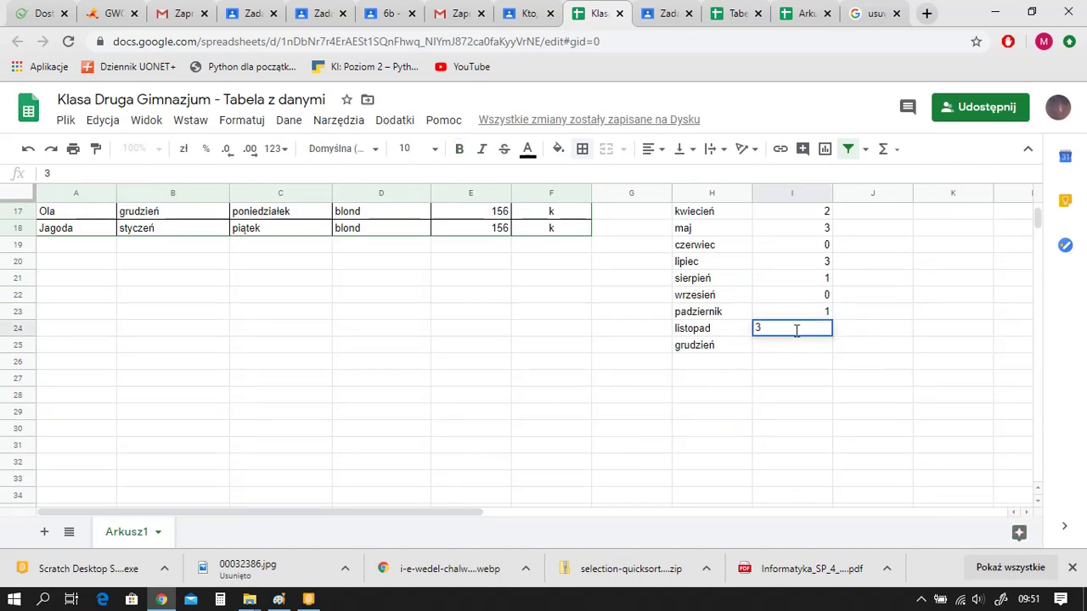
Count the grudzień entries in the Miesiąc urodzenia column and enter 2 as its Liczba osób value in cell I25
click(196, 236)
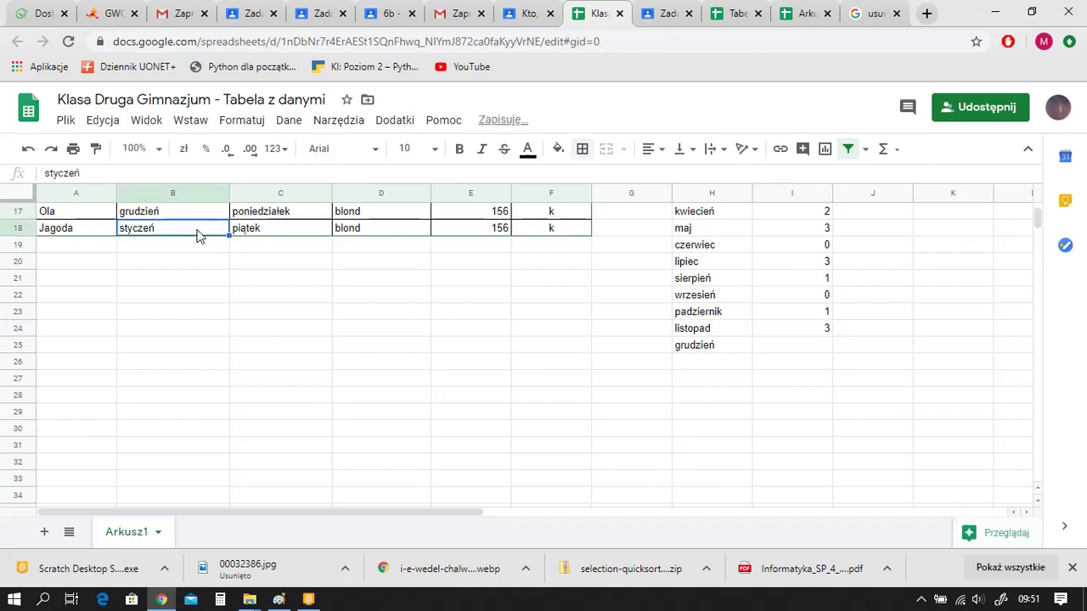
key(Up)
key(Up)
key(Up)
key(Up)
key(Up)
key(Up)
key(Up)
key(Up)
key(Up)
key(Up)
key(Up)
key(Up)
key(Up)
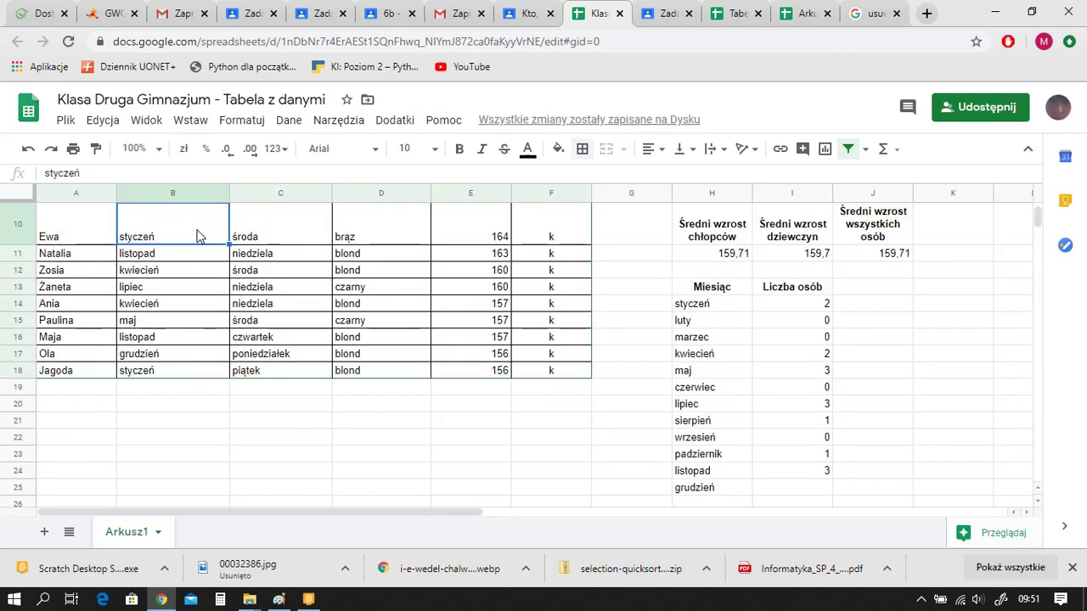
key(Up)
key(Up)
key(Up)
key(Up)
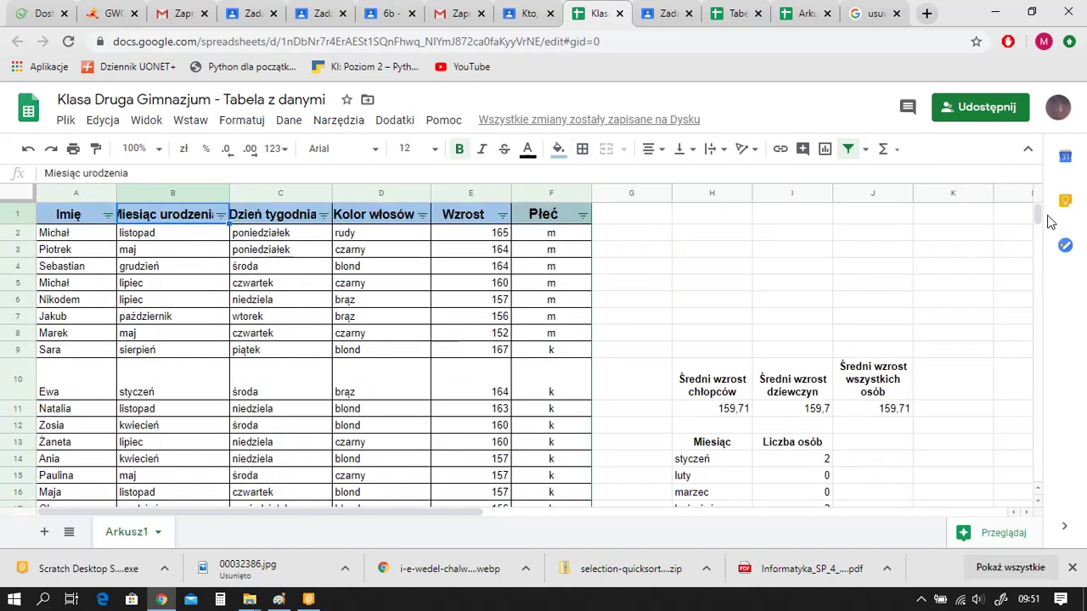
scroll(1043, 225, down, 5)
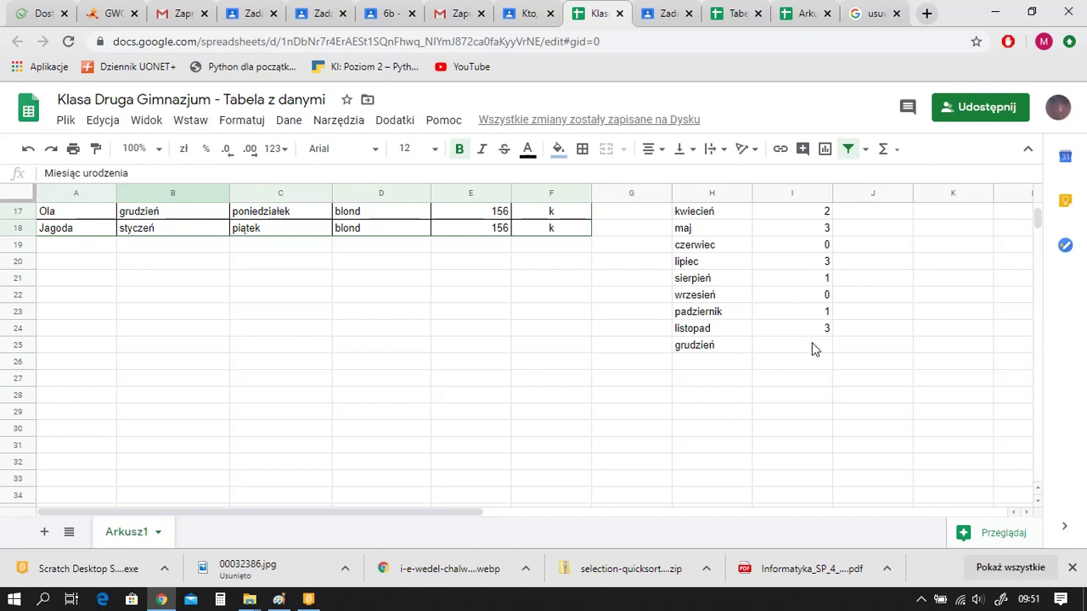
click(811, 346)
text(2)
click(819, 382)
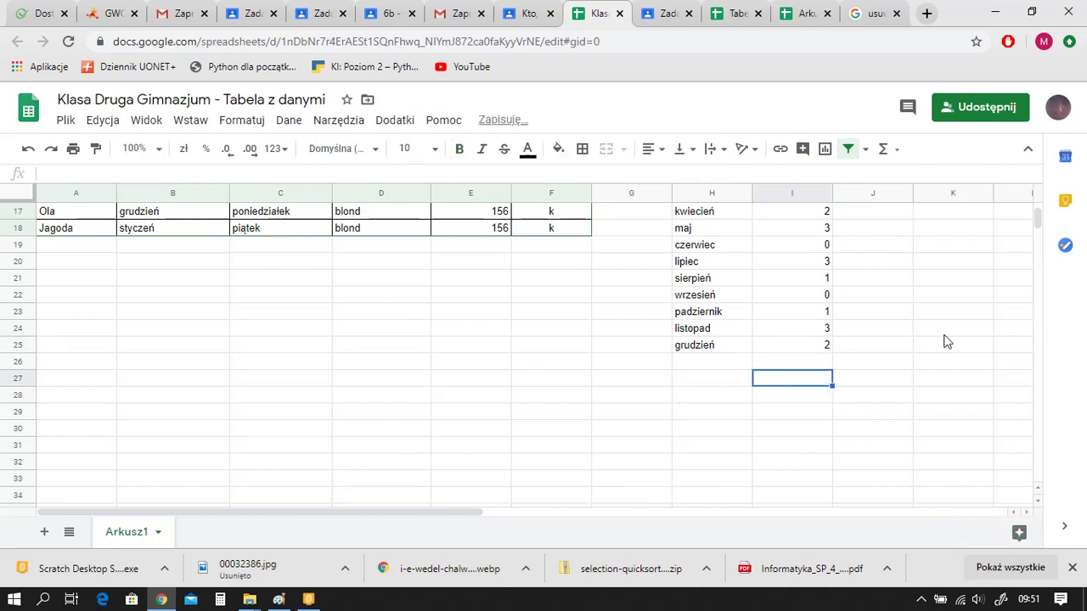
Check the total of the monthly counts with =SUMA(I14:I25) in cell I26, and clear that cell again
click(805, 364)
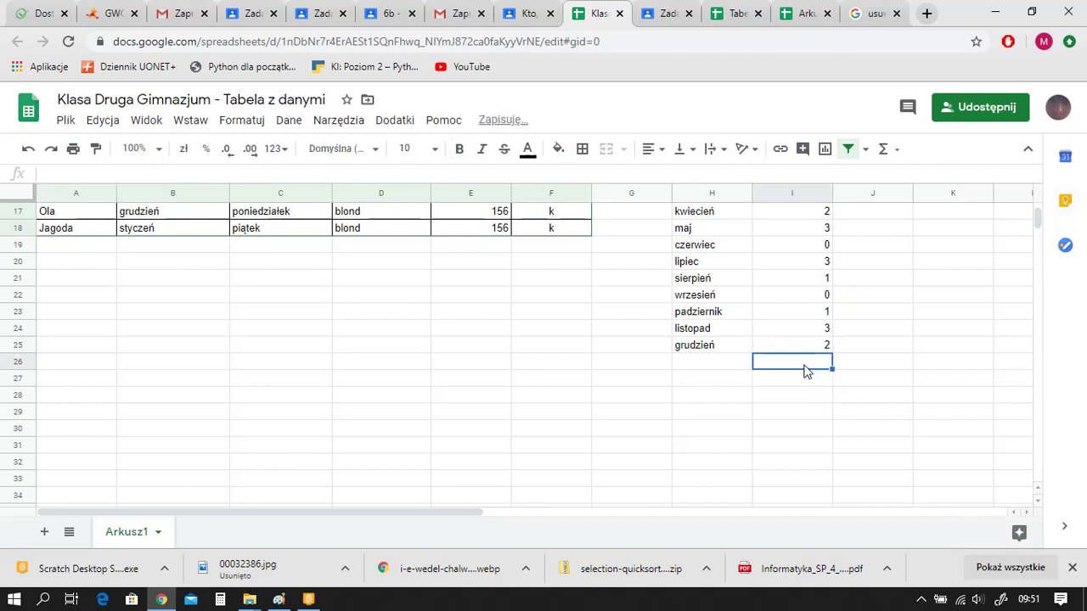
text(=suma()
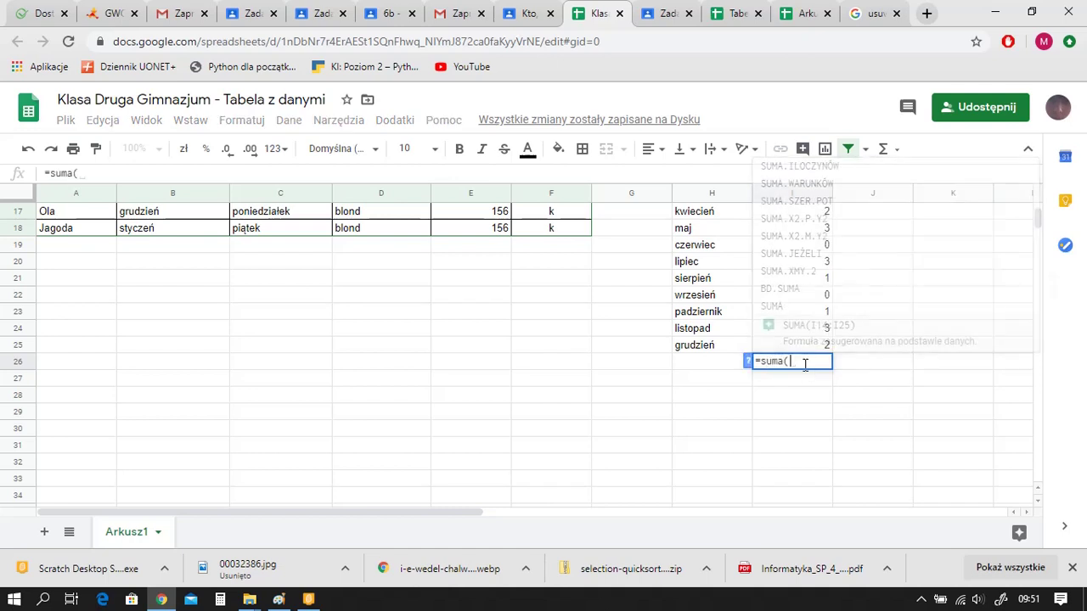
drag(821, 337, 817, 250)
key(Return)
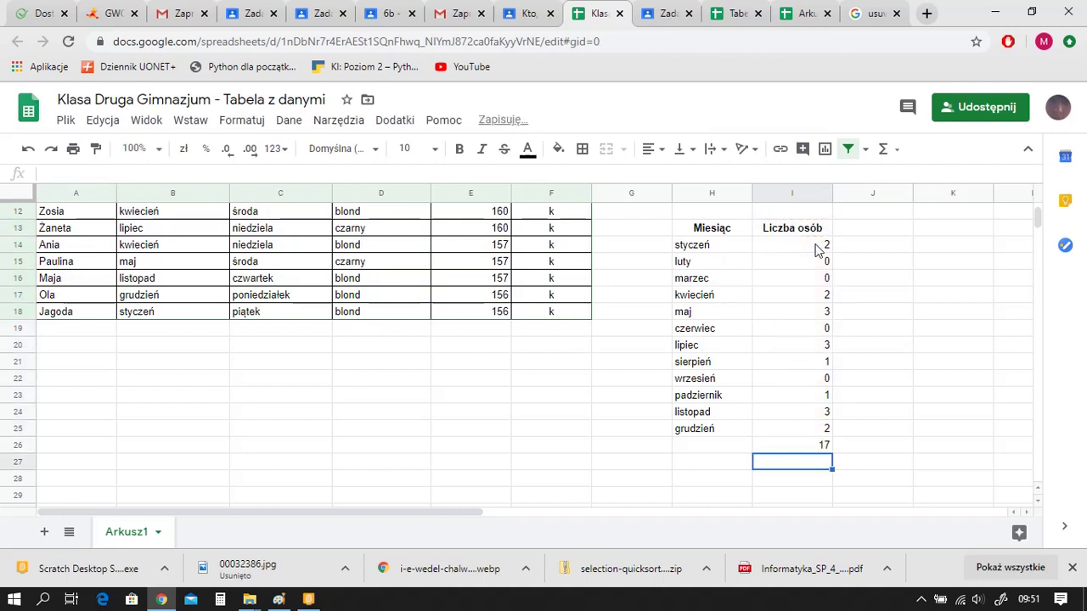
click(799, 447)
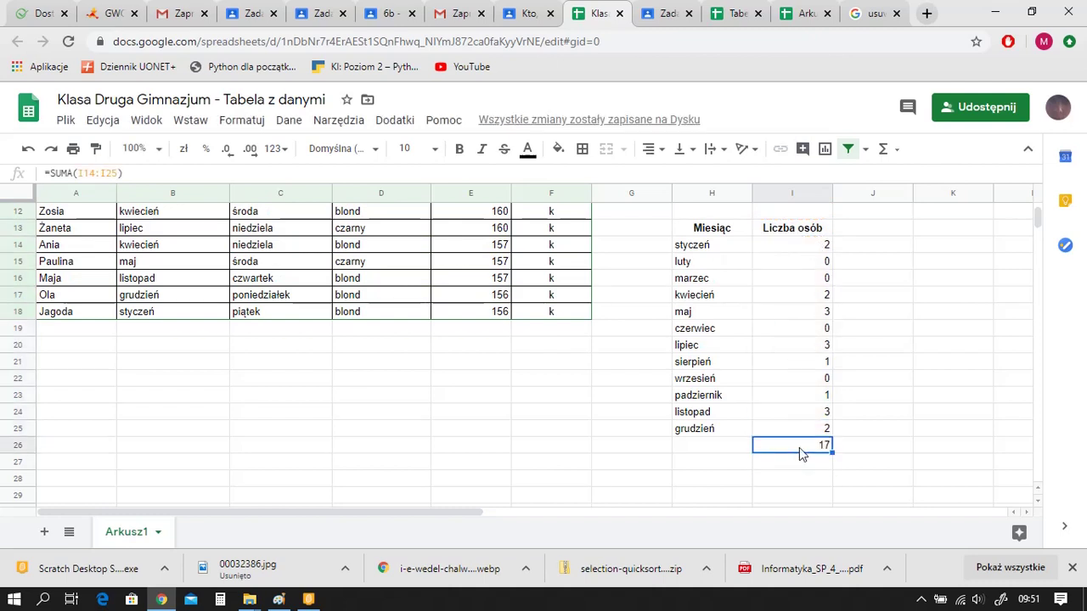
key(Delete)
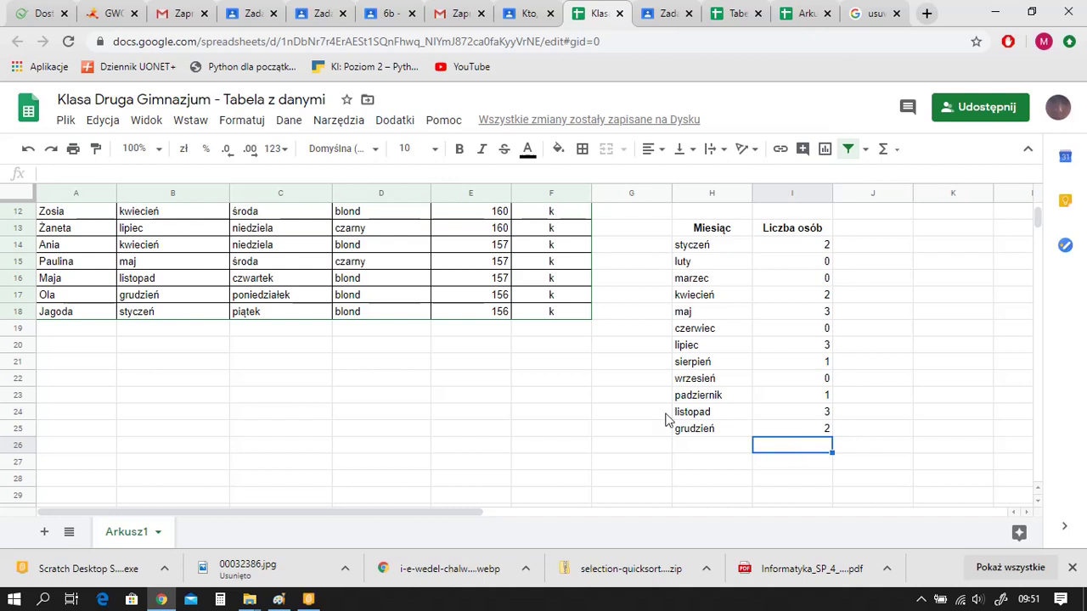
Apply all borders to the Miesiąc and Liczba osób table, range H13:I25
drag(689, 231, 785, 424)
click(582, 153)
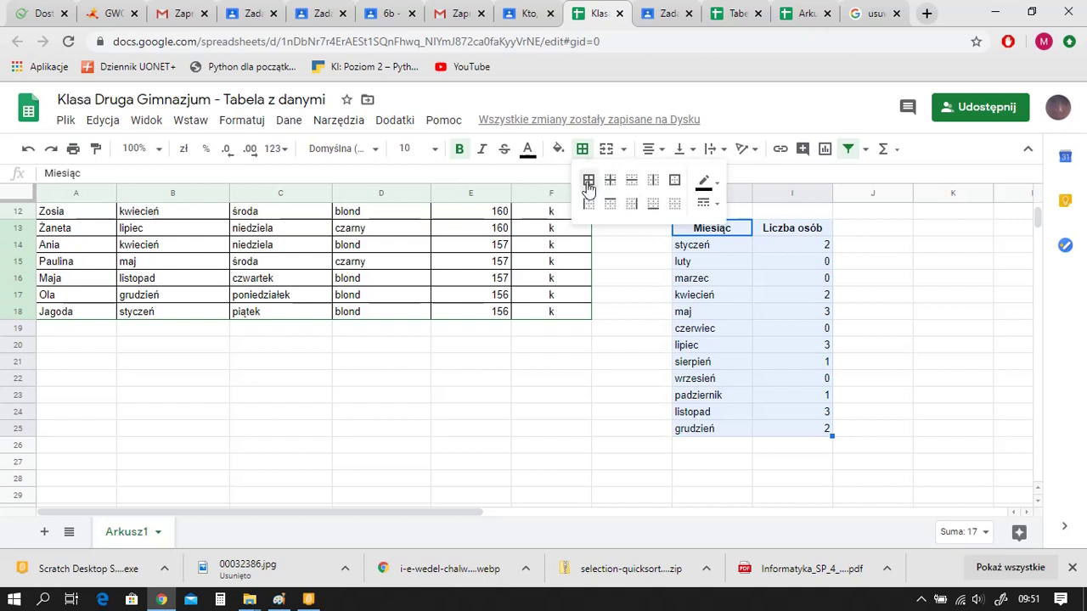
click(588, 187)
click(968, 366)
Insert a chart from the month table H13:I25 and set its type to Wykres kołowy (pie chart)
drag(689, 235, 784, 433)
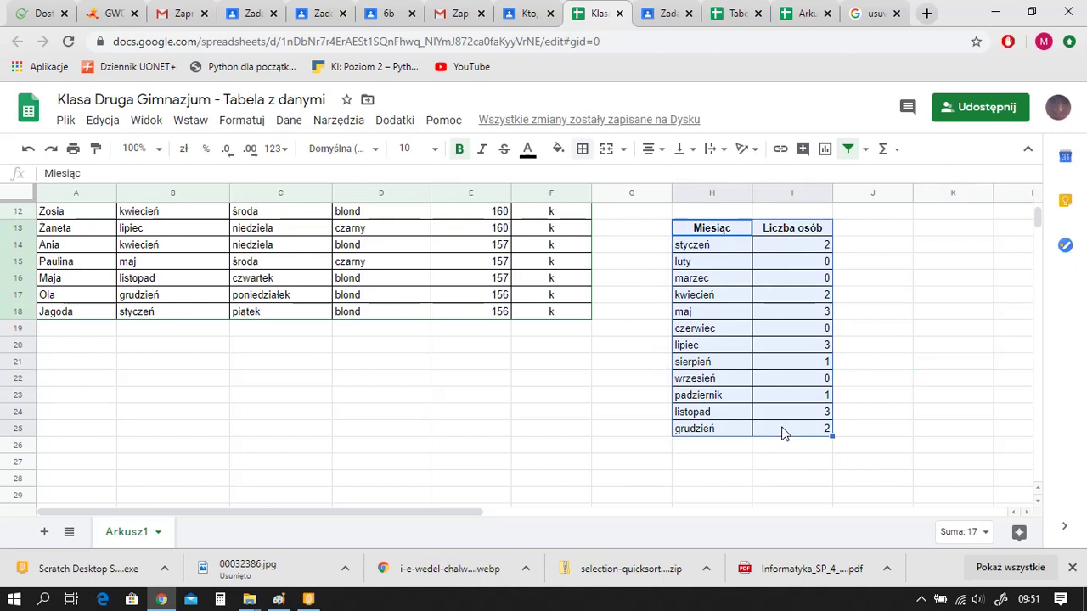
click(190, 125)
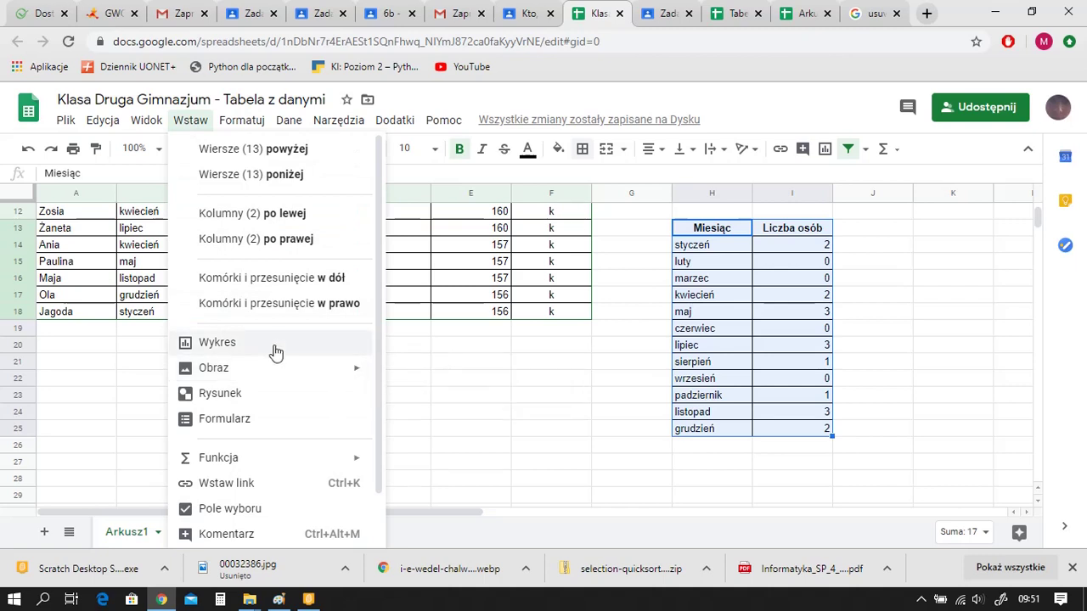
click(323, 349)
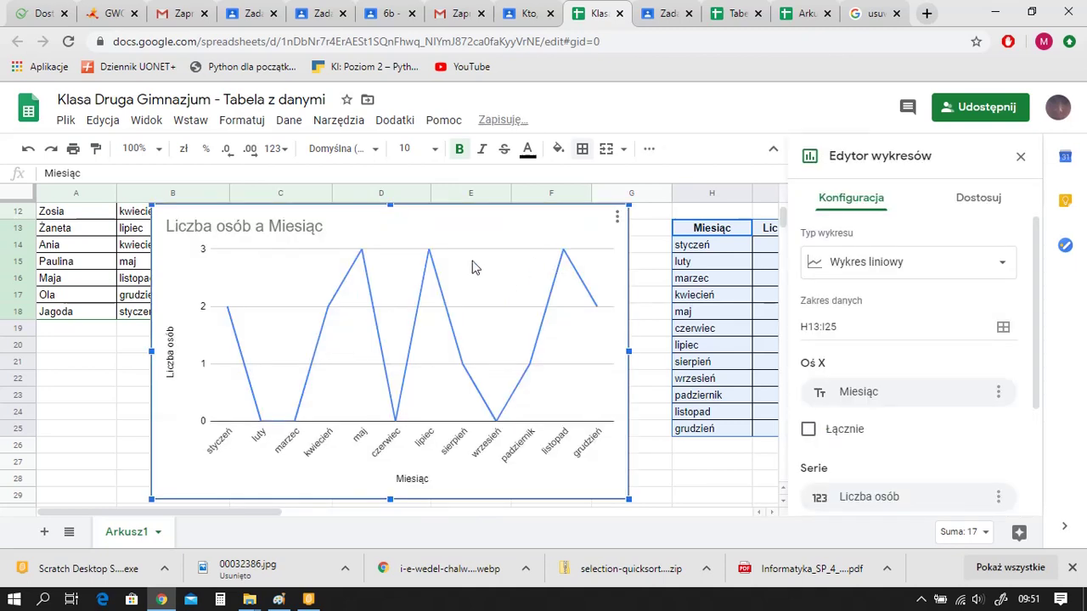
click(1003, 265)
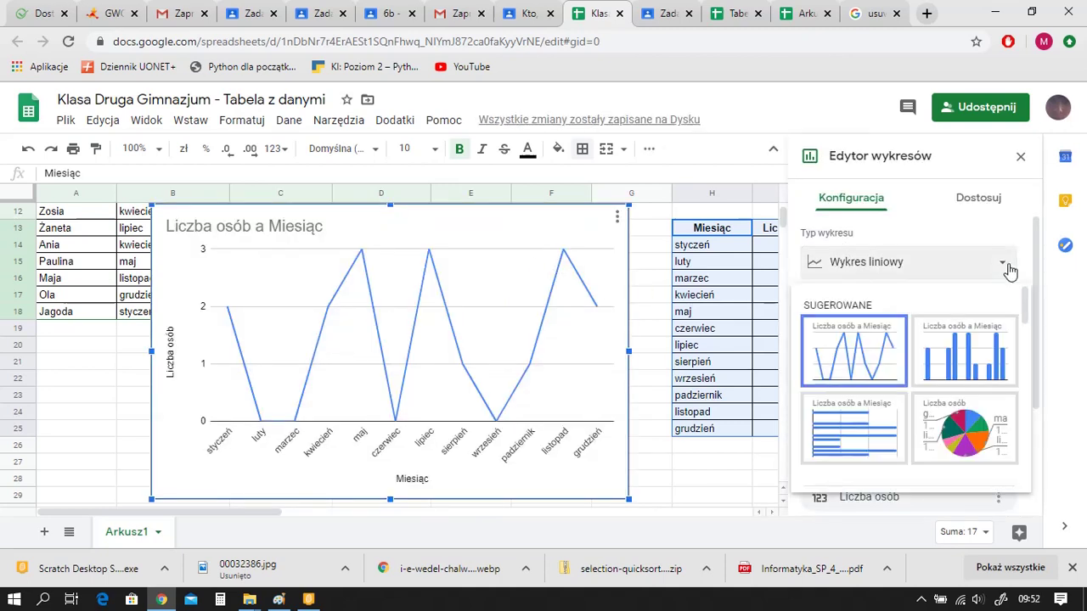
click(975, 433)
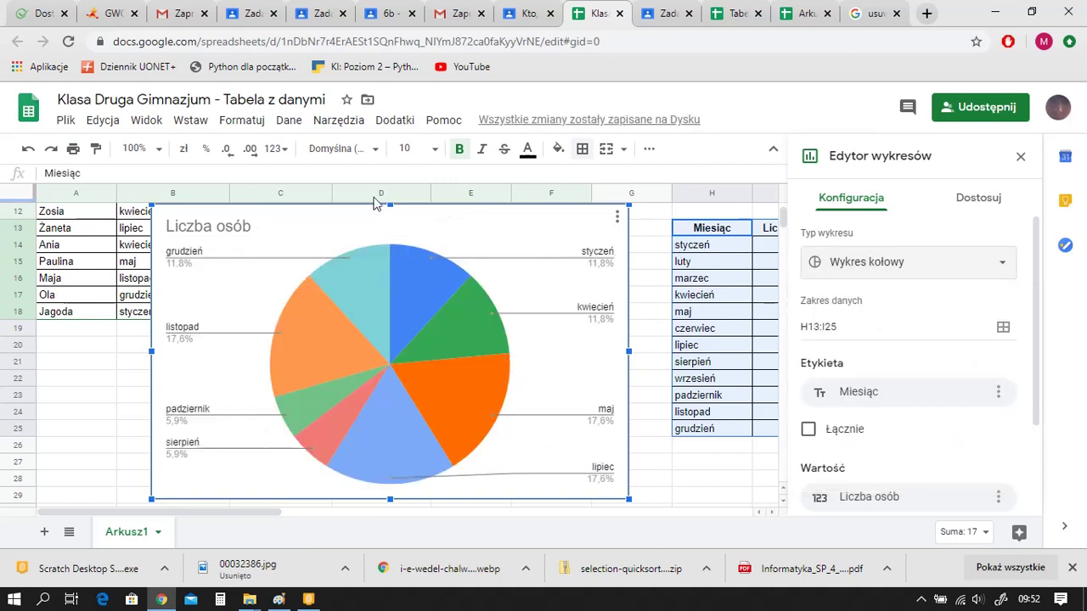
click(679, 492)
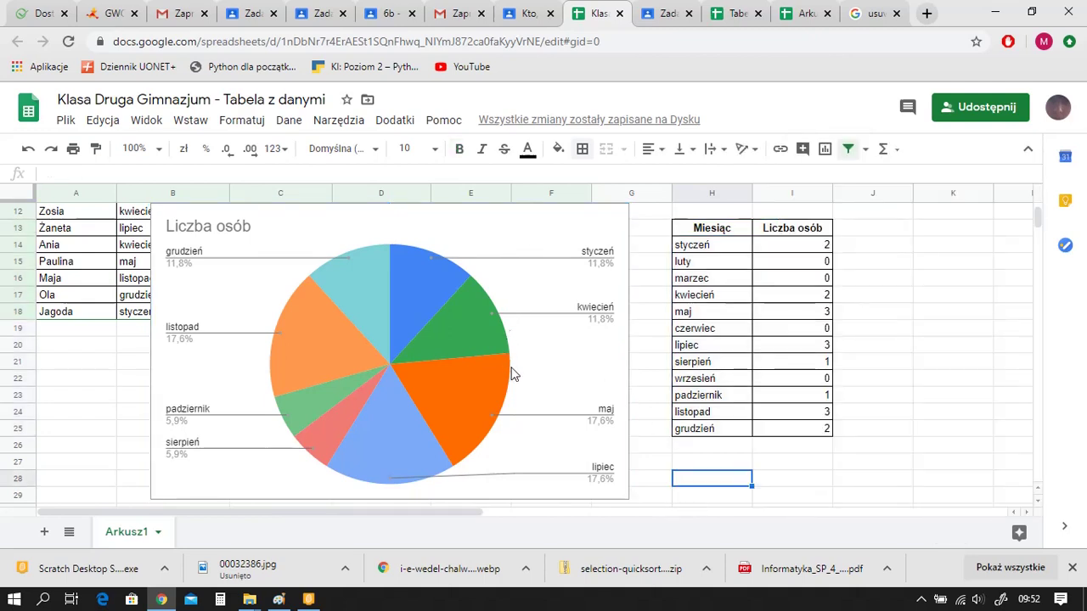
Move the Liczba osób pie chart below the month table, so that it starts at about row 27
click(549, 383)
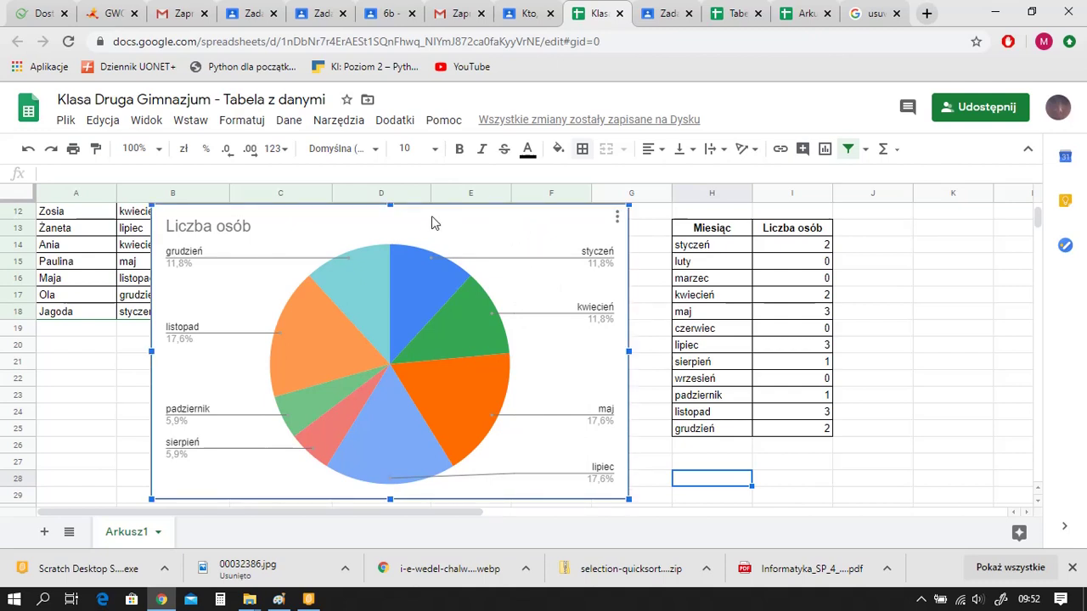
drag(424, 228, 813, 467)
scroll(815, 469, down, 5)
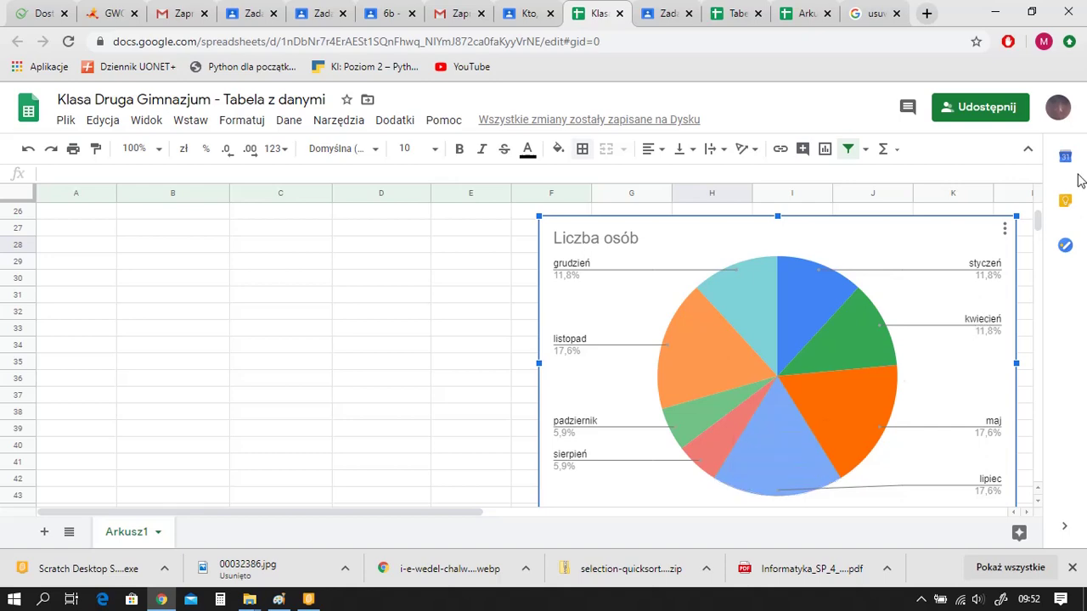
scroll(1041, 221, up, 5)
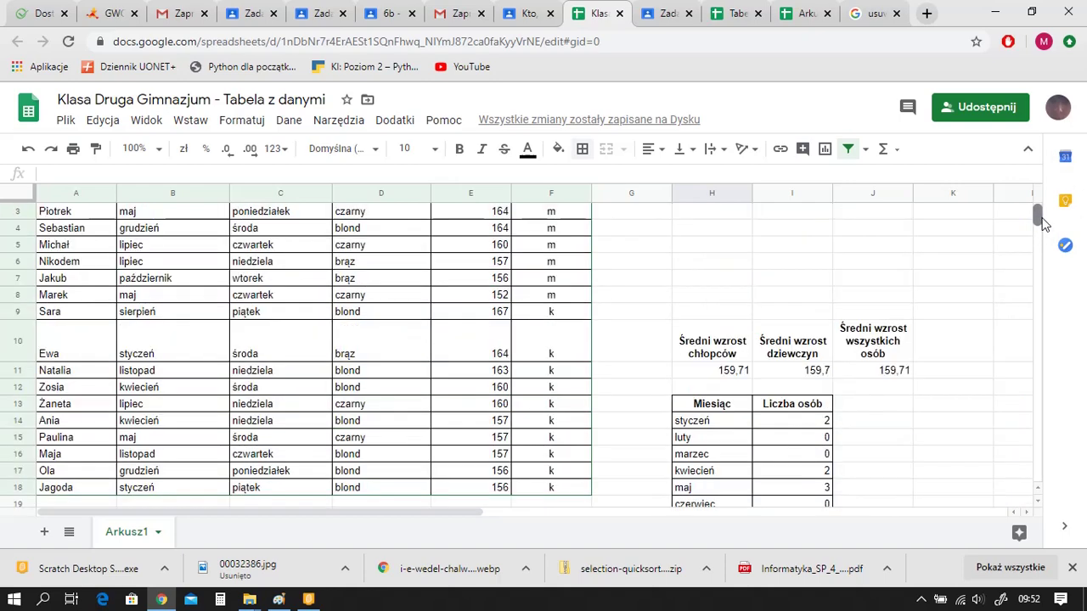
scroll(1043, 222, down, 3)
scroll(1042, 223, up, 2)
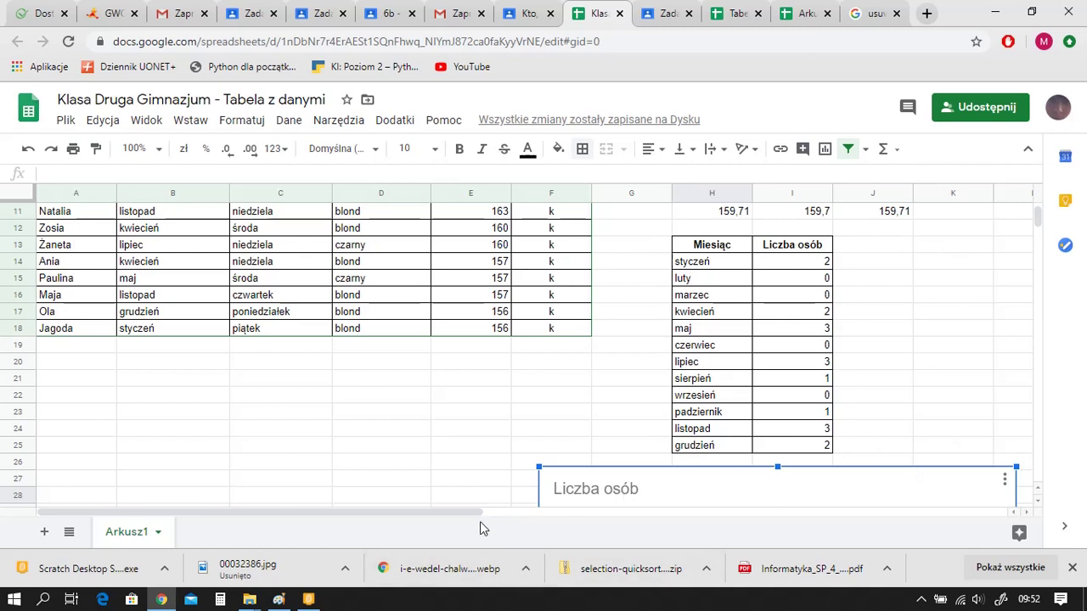
Enter the headers Kolor włosów in cell K13 and Liczba osób in cell L13
drag(475, 519, 521, 528)
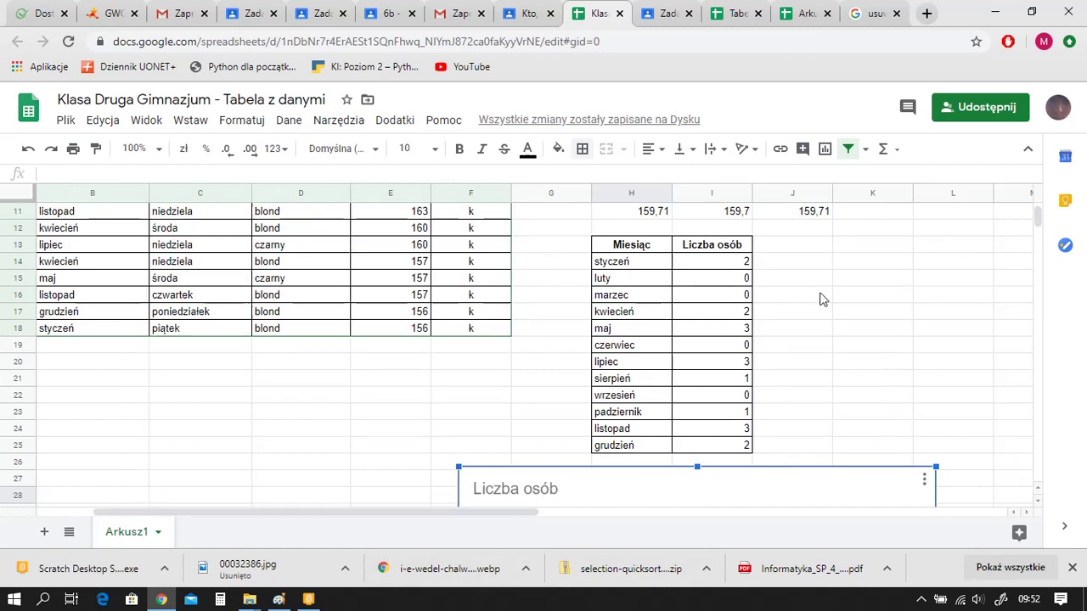
click(843, 253)
text(Kolor włosów)
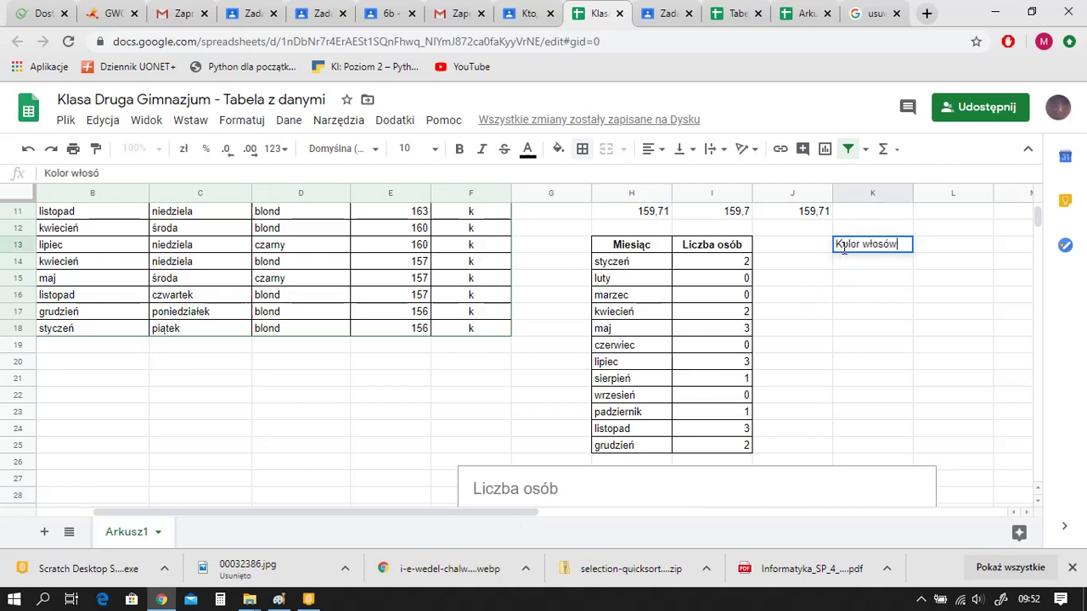
click(934, 246)
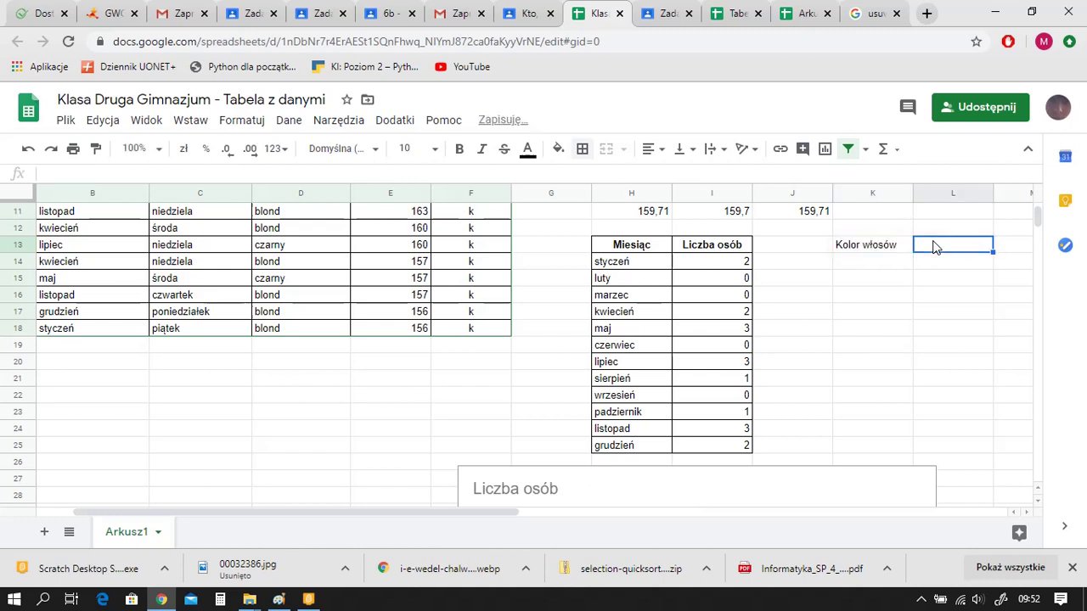
text(Liczba osób)
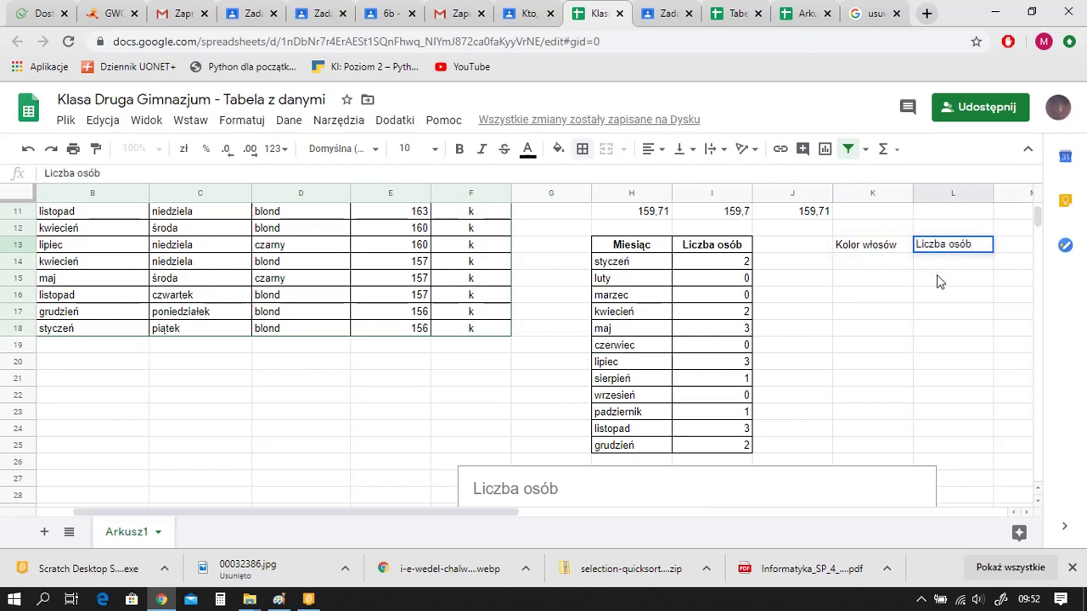
key(Return)
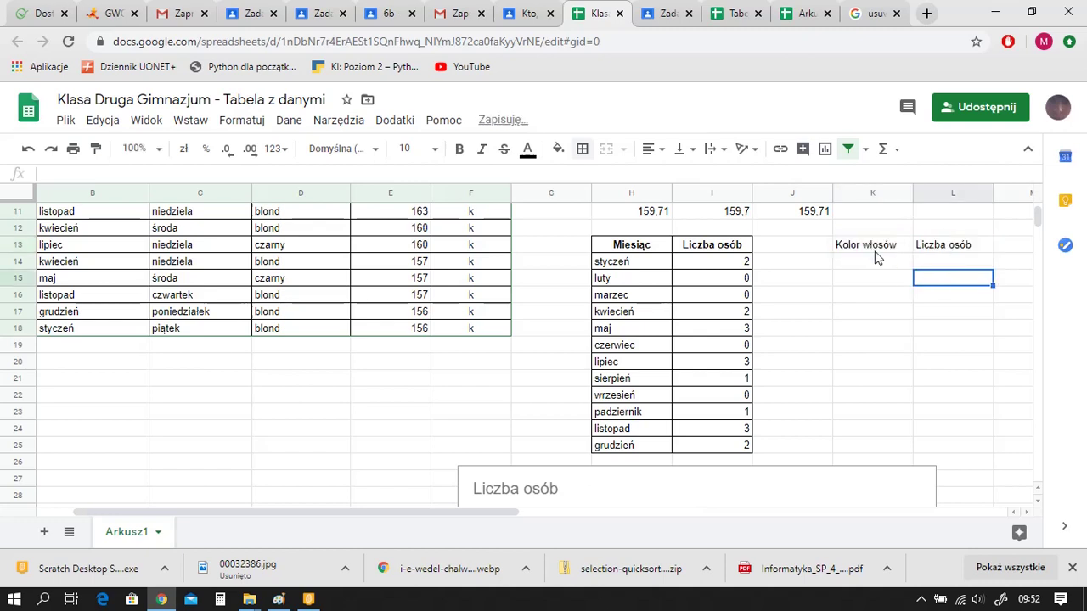
Make the headers in K13:L13 bold and centre them horizontally
drag(874, 251, 940, 254)
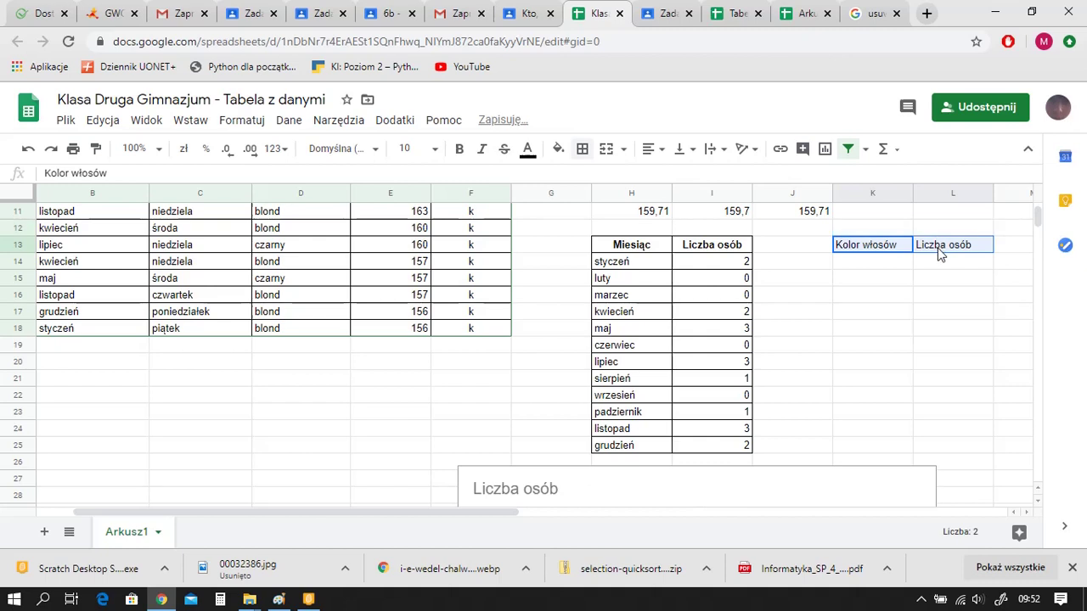
click(458, 150)
click(660, 158)
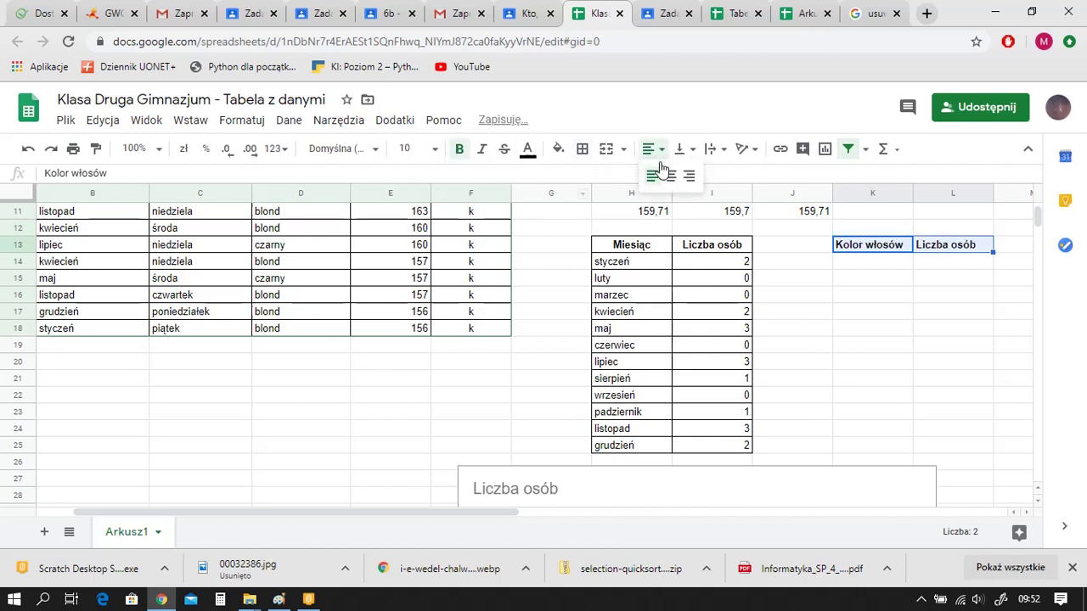
click(670, 182)
List the hair colours blond, brąz, czarny and rudy in cells K14:K17
click(854, 266)
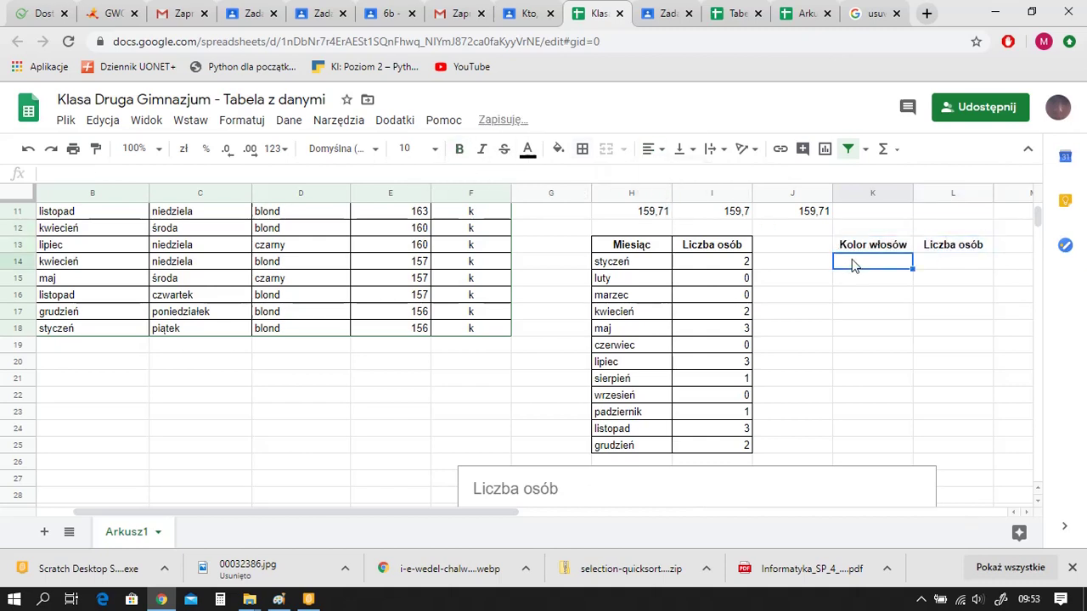
text(blond)
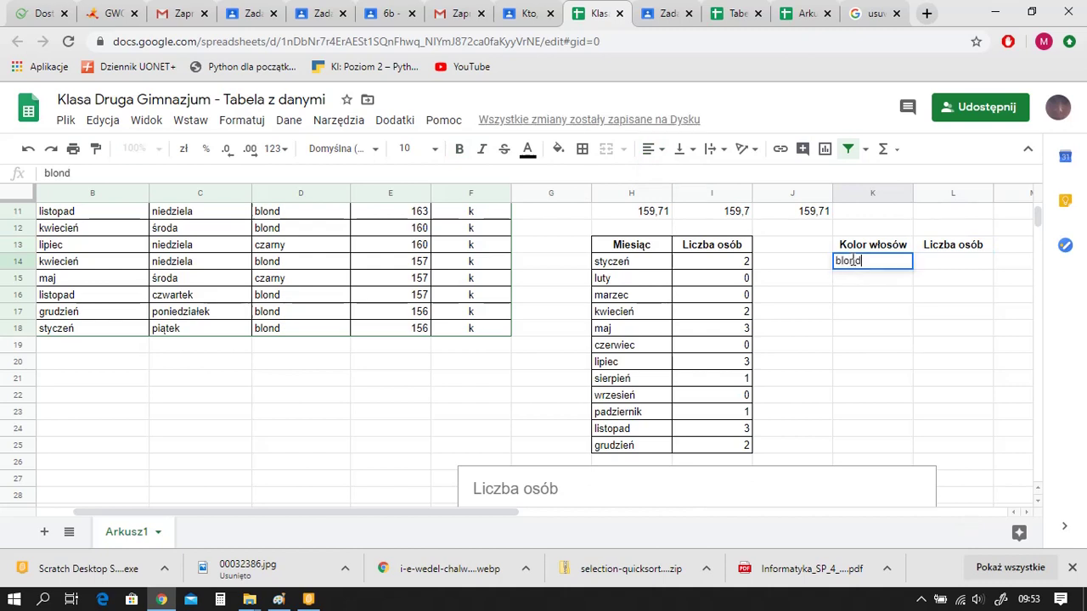
key(Return)
text(br)
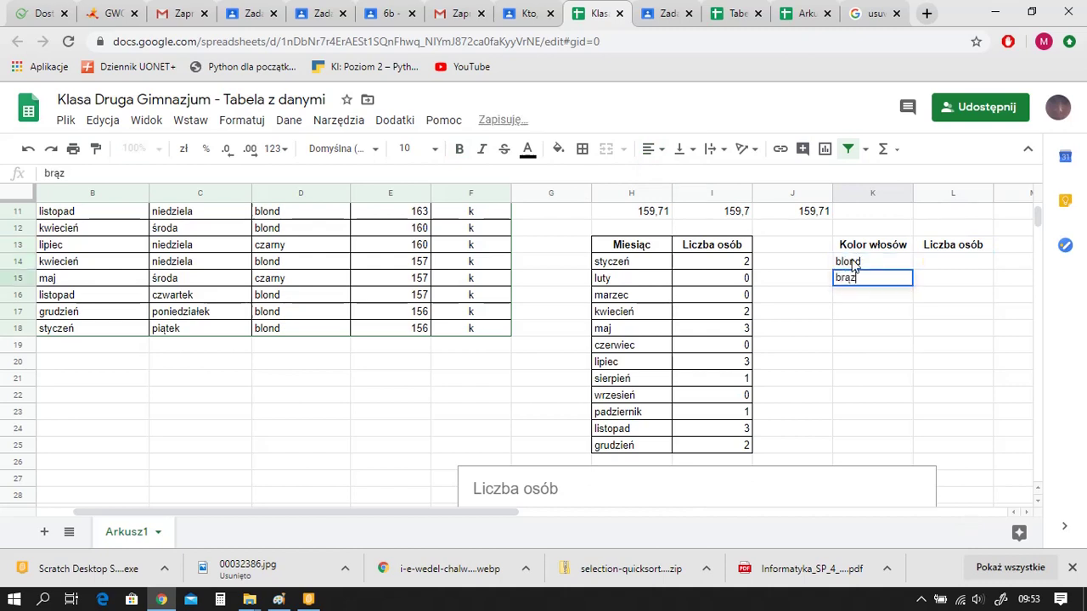
text(ąz)
key(Return)
text(czar)
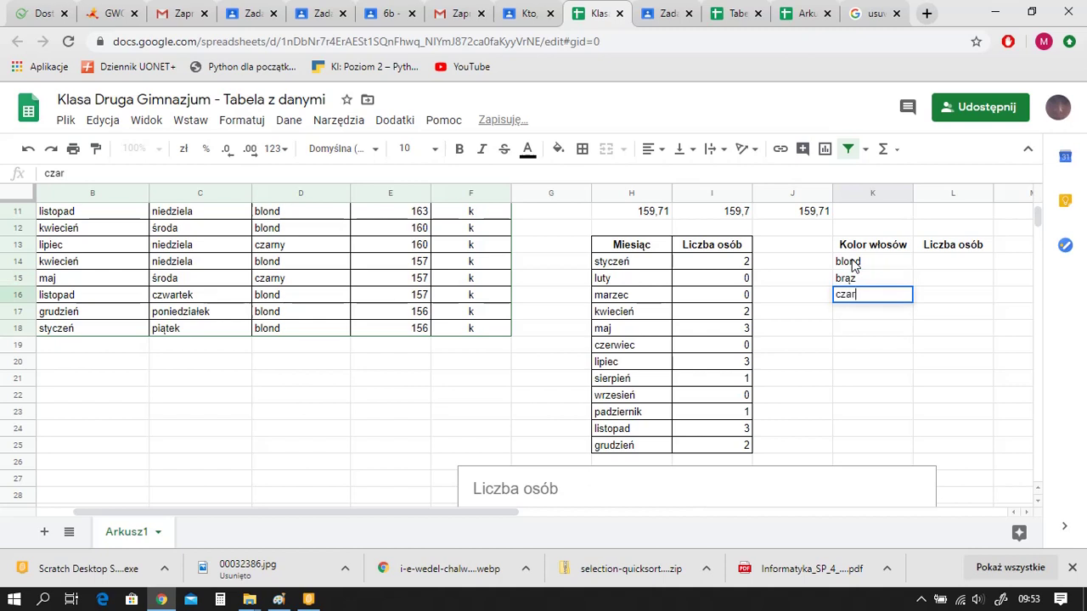
text(ny)
key(Return)
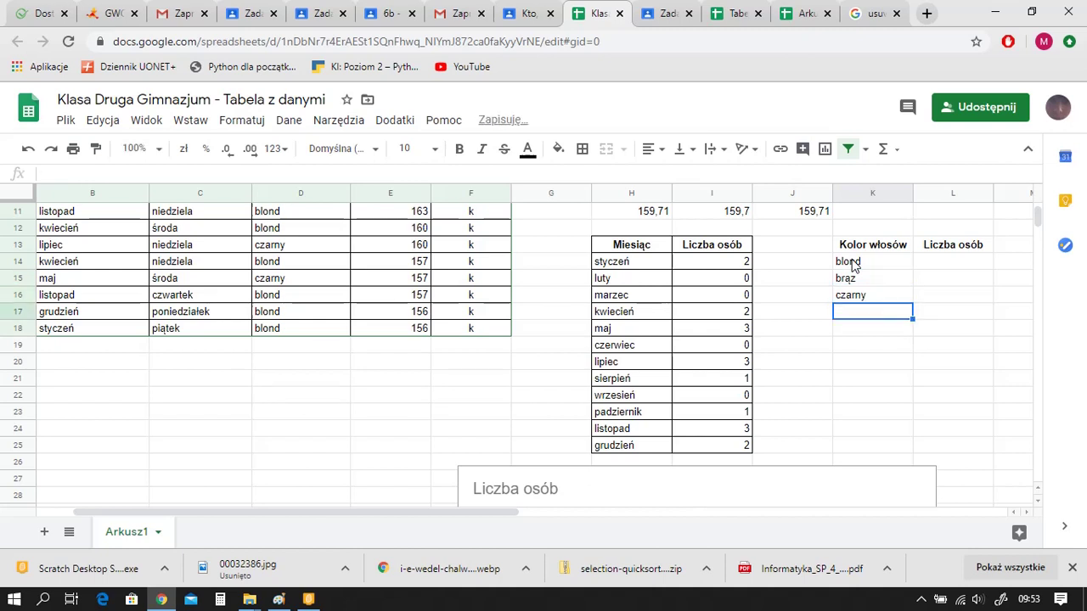
text(rudy)
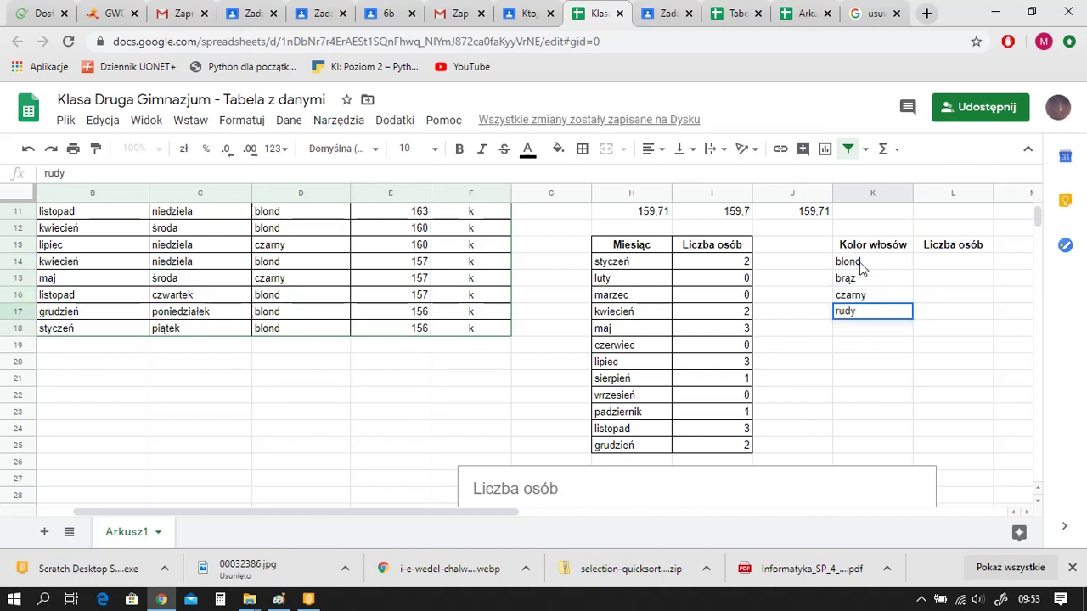
click(928, 269)
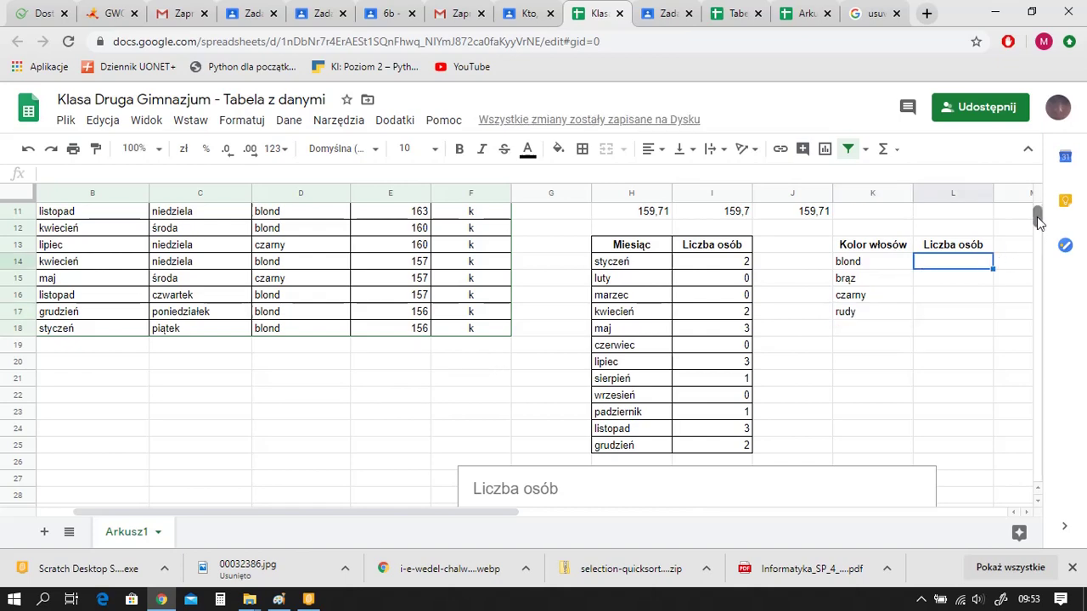
Count the rudy entries in the Kolor włosów column and enter 1 as its Liczba osób value in cell L17
drag(1036, 219, 1037, 214)
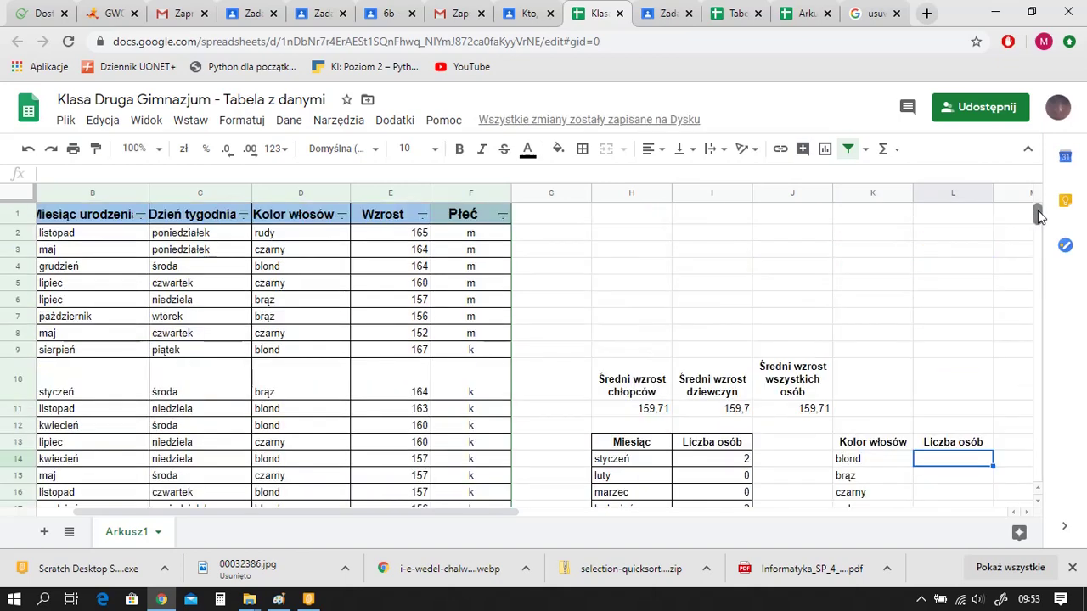
click(342, 216)
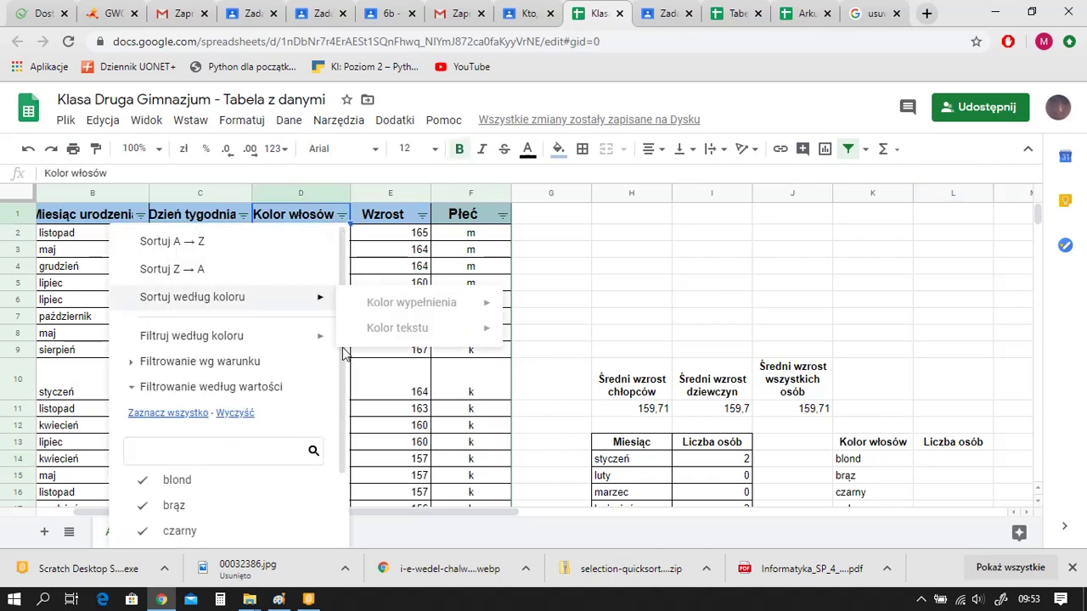
click(572, 269)
click(315, 235)
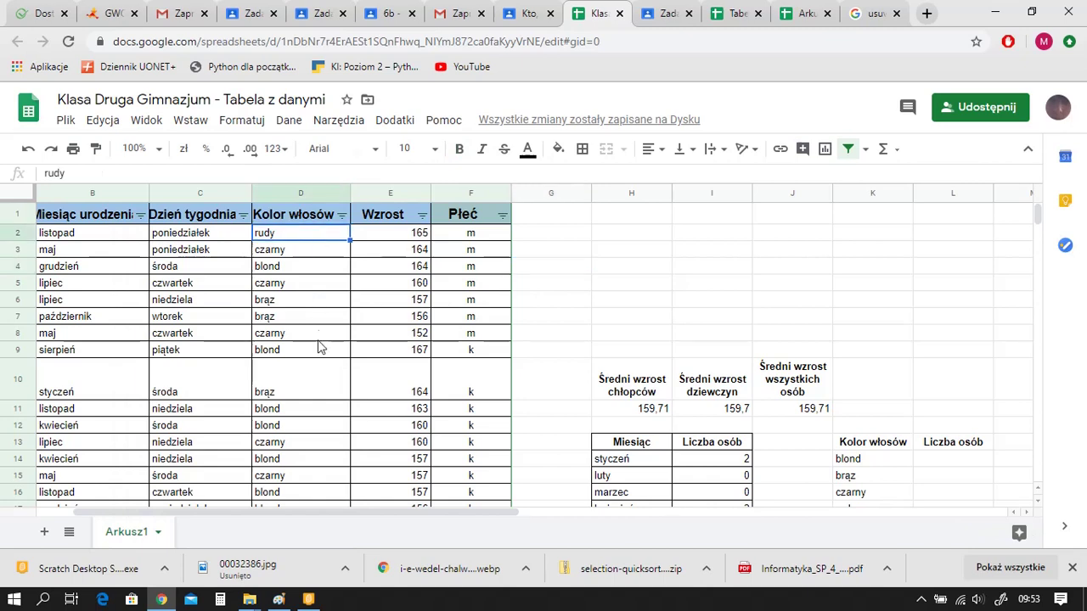
key(Down)
key(Down)
key(Down)
key(Down)
key(Down)
key(Down)
key(Down)
key(Down)
key(Down)
key(Down)
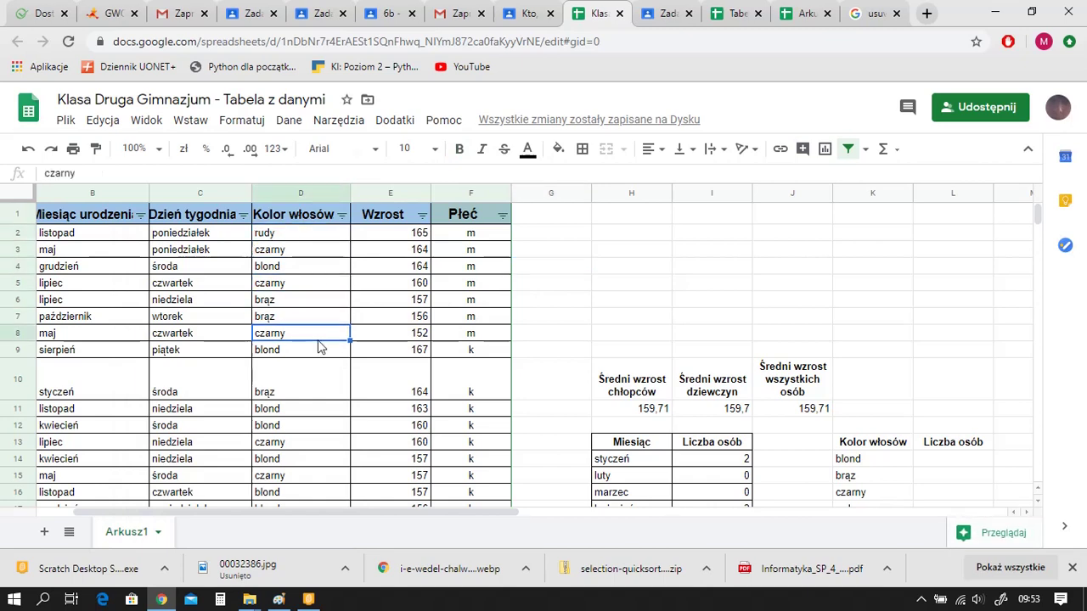
key(Down)
key(Down)
key(Down)
key(Down)
key(Down)
key(Down)
key(Down)
key(Down)
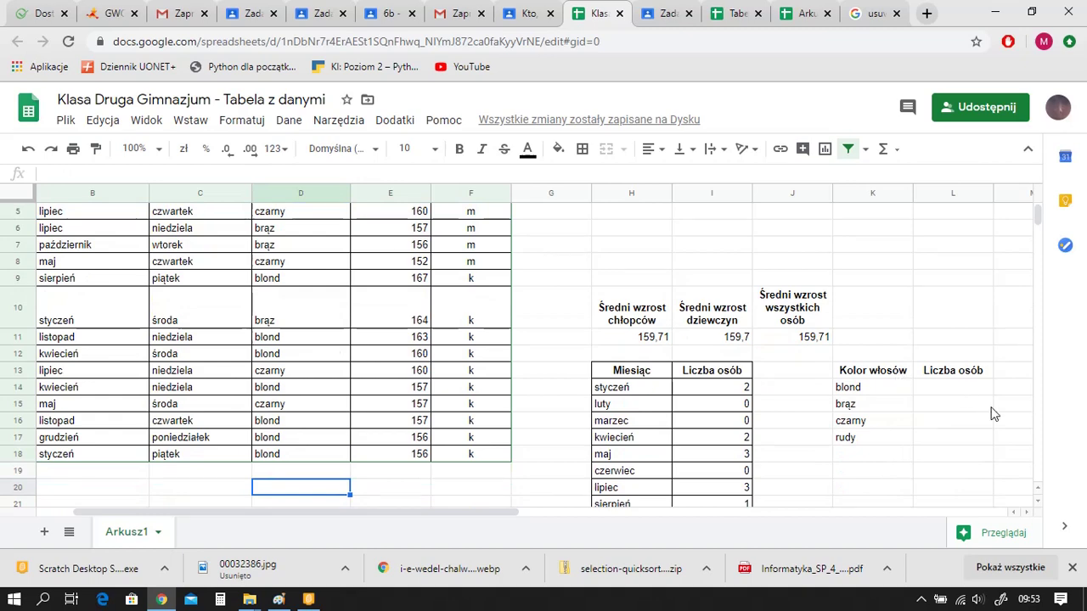
click(959, 397)
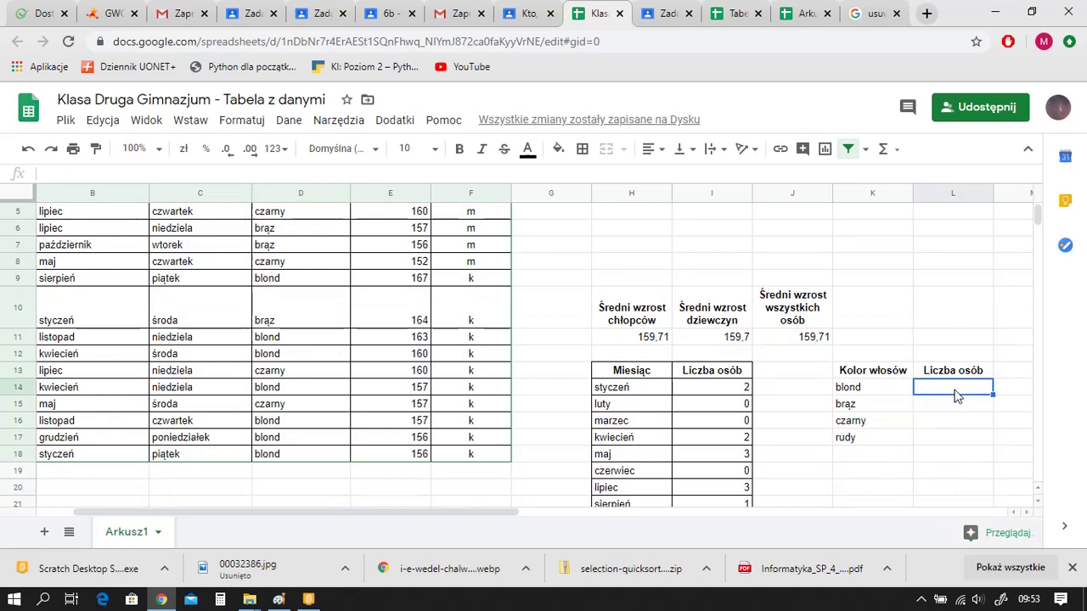
click(949, 439)
text(1)
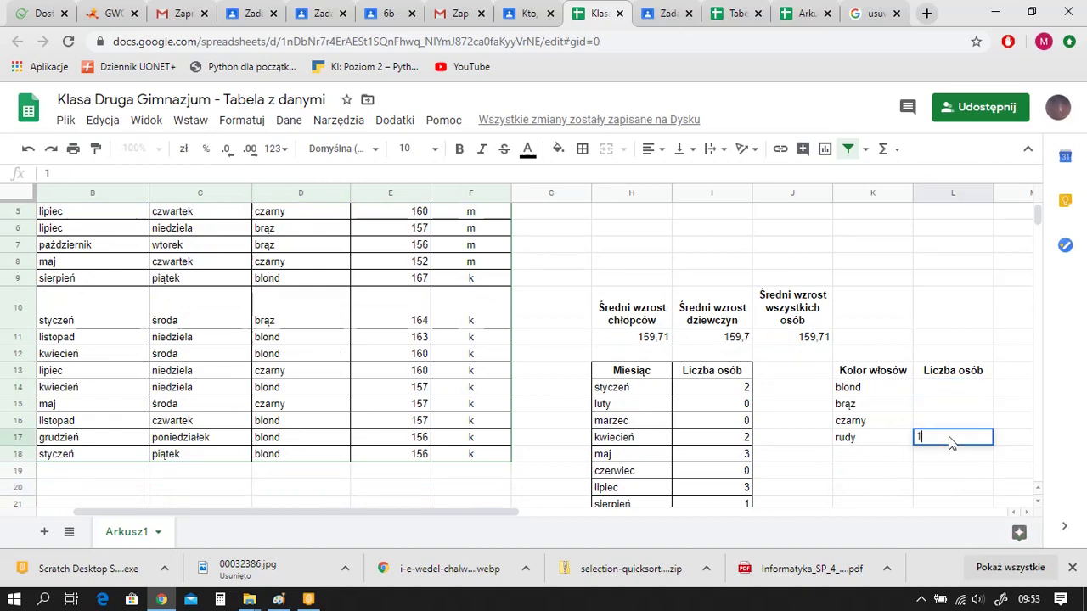
Count the blond entries in the Kolor włosów column and enter 8 as its Liczba osób value in cell L14
click(320, 459)
key(Up)
key(Up)
key(Up)
key(Up)
key(Up)
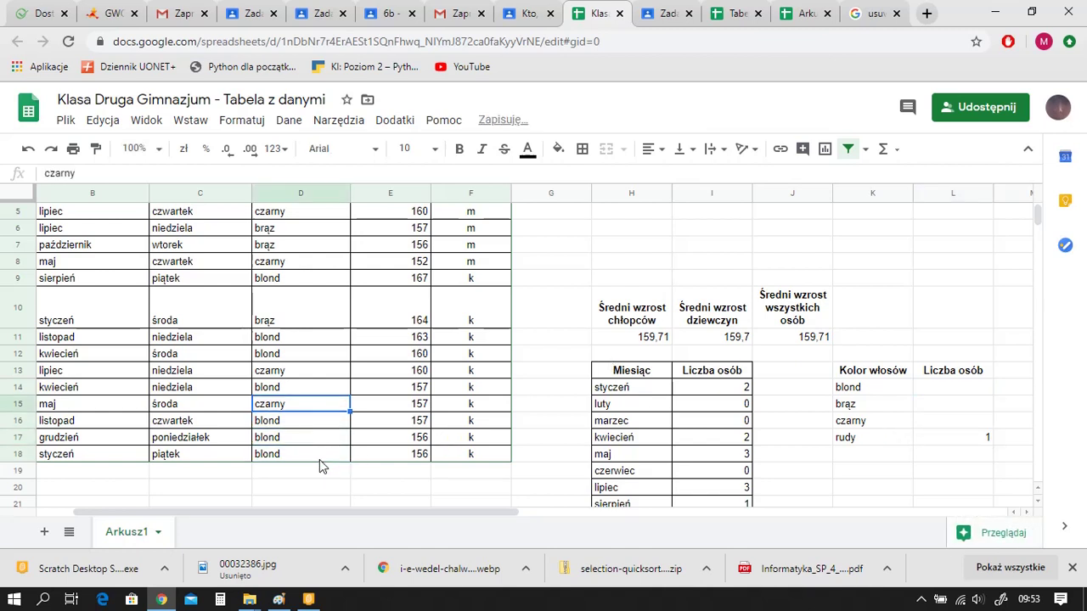
key(Up)
key(Up)
key(Up)
key(Up)
key(Up)
key(Up)
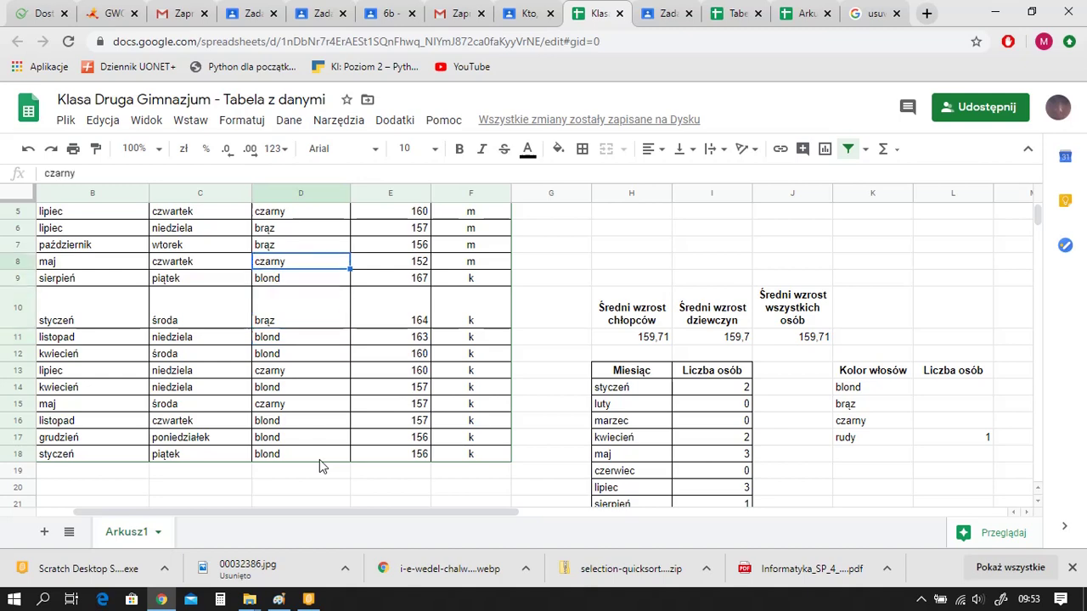
key(Up)
key(Up)
key(Up)
key(Up)
key(Up)
key(Up)
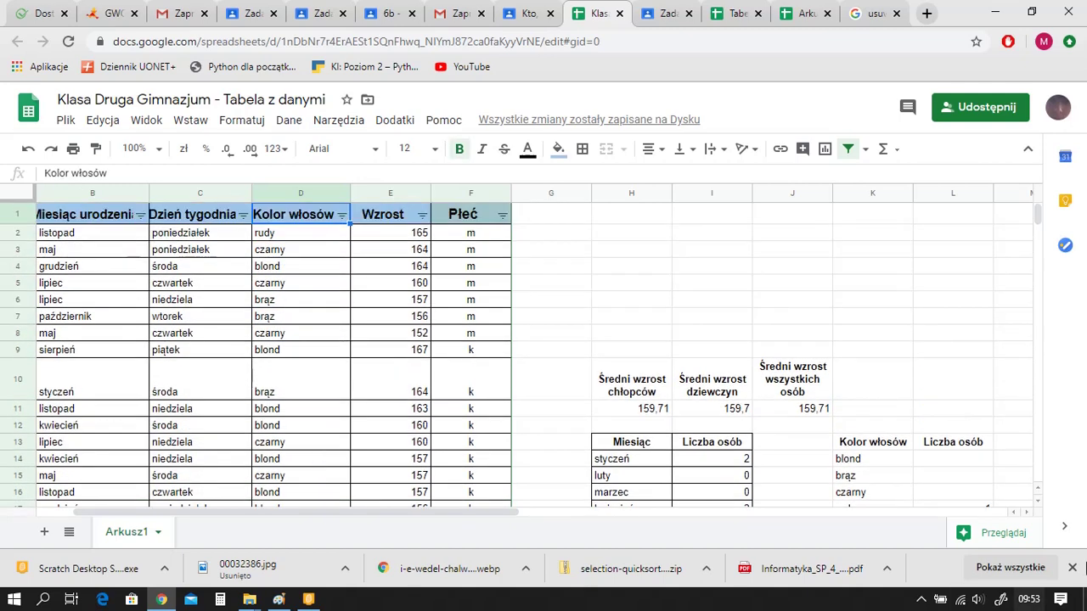
click(949, 467)
text(8)
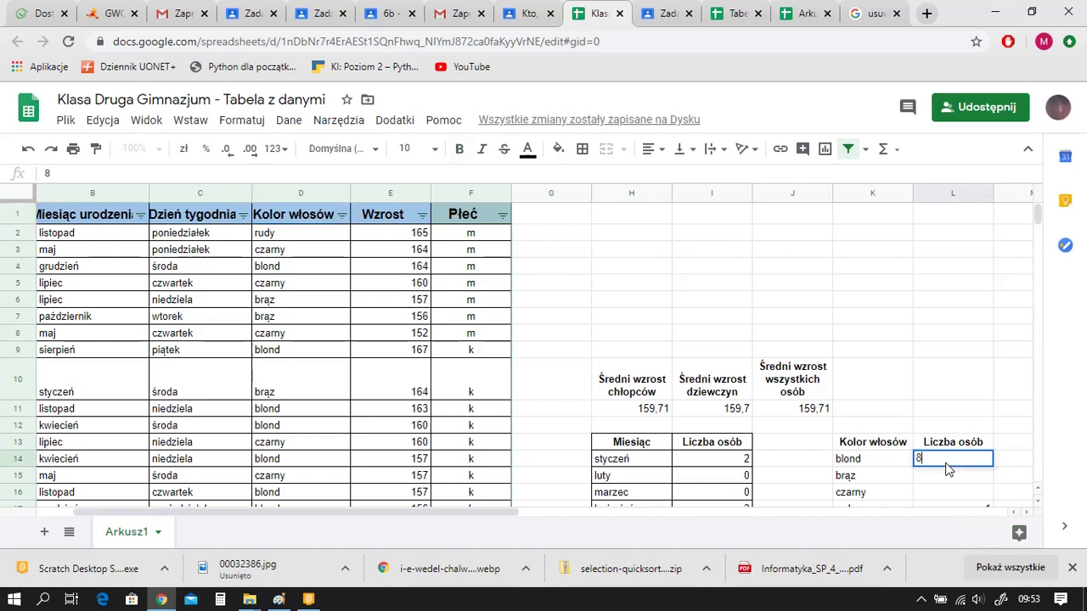
Count the czarny entries in the Kolor włosów column and enter 5 as its Liczba osób value in cell L16
click(307, 250)
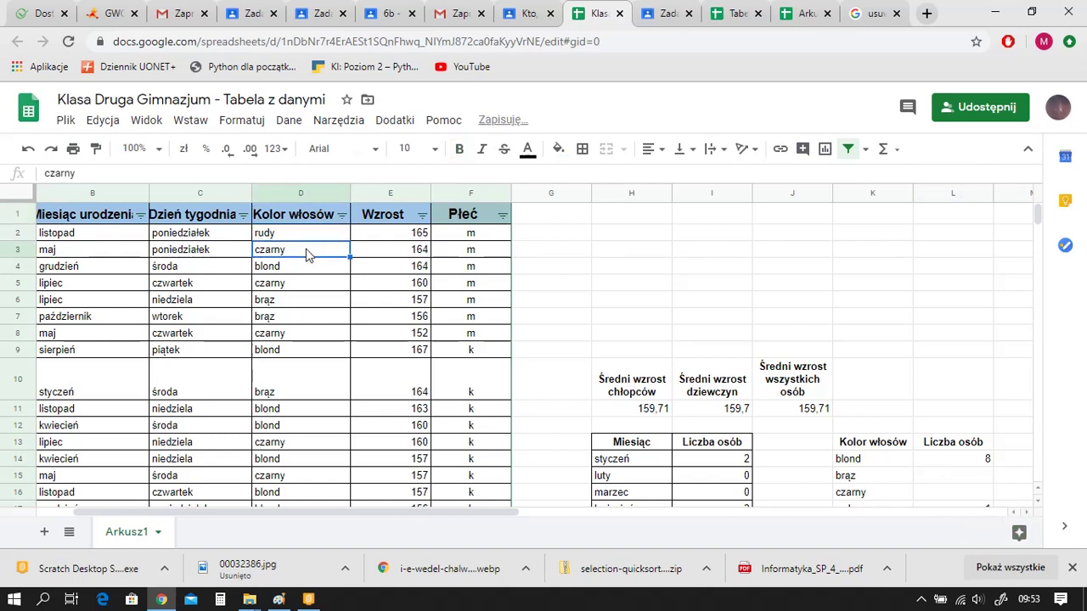
key(Down)
key(Down)
key(Down)
key(Down)
key(Down)
key(Down)
key(Down)
key(Down)
key(Down)
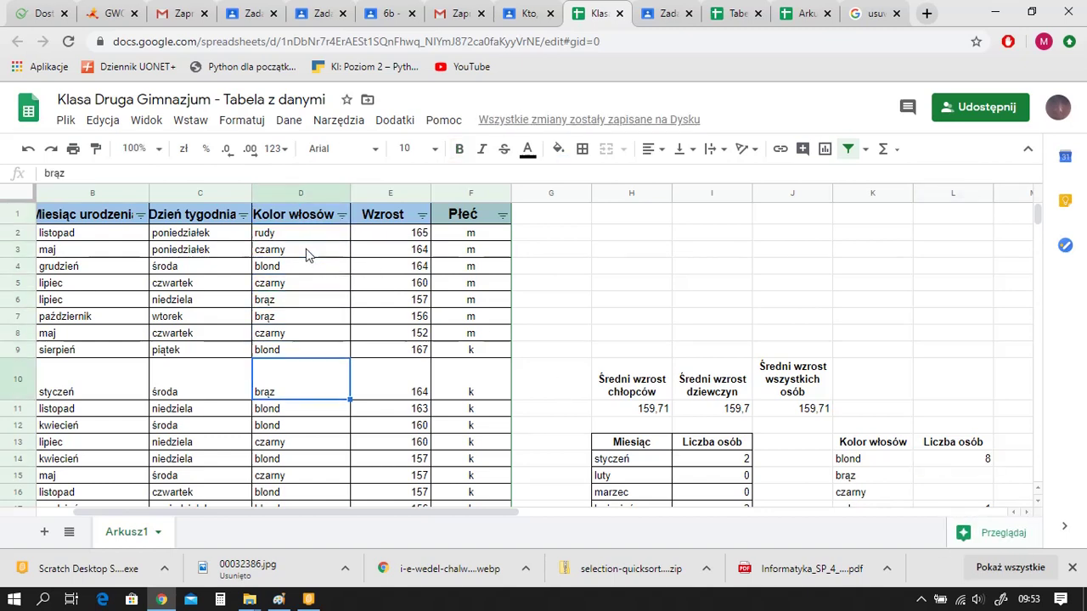
key(Down)
key(Down)
key(Down)
key(Down)
key(Down)
key(Down)
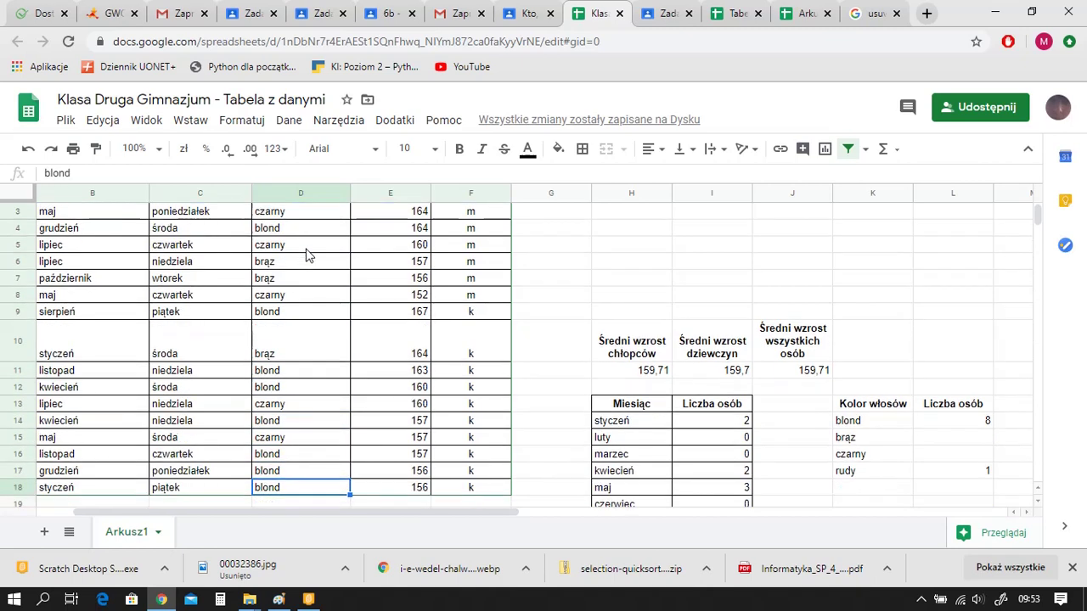
key(Down)
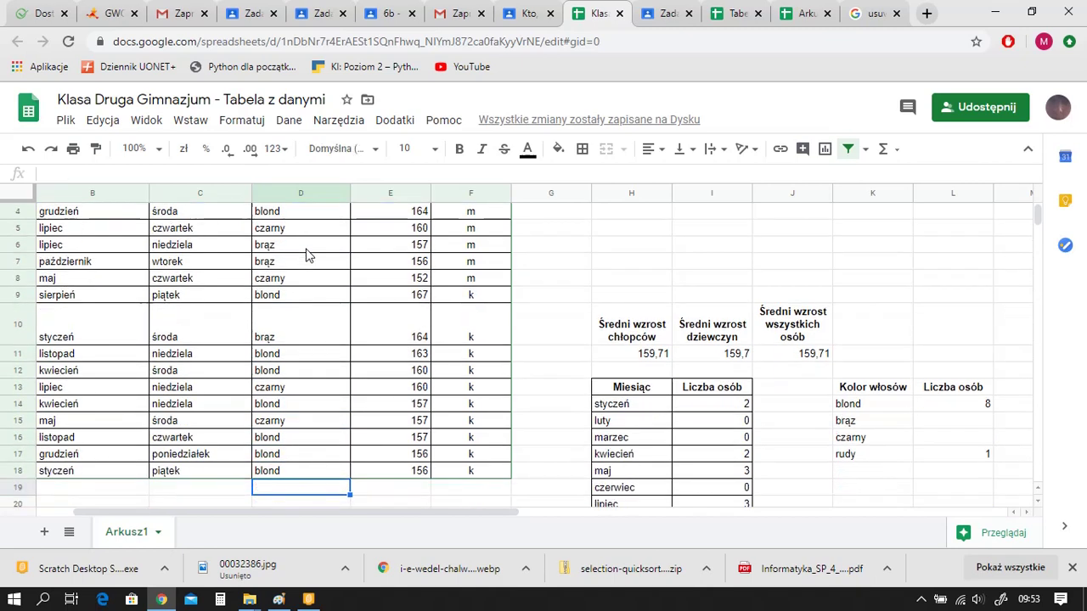
click(967, 442)
text(5)
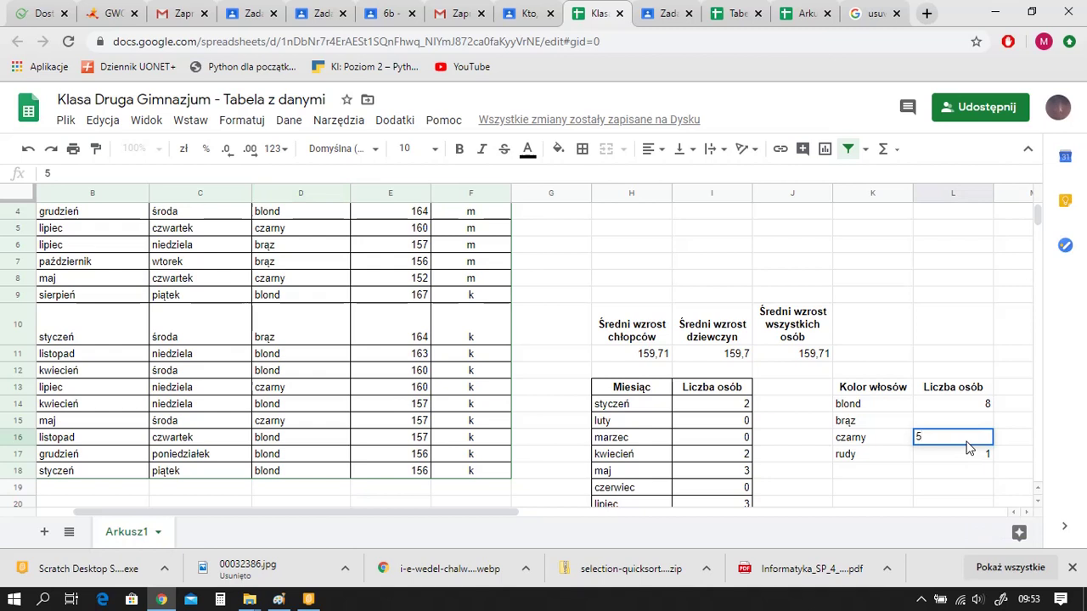
Count the brąz entries in the Kolor włosów column and enter 3 as its Liczba osób value in cell L15
click(298, 475)
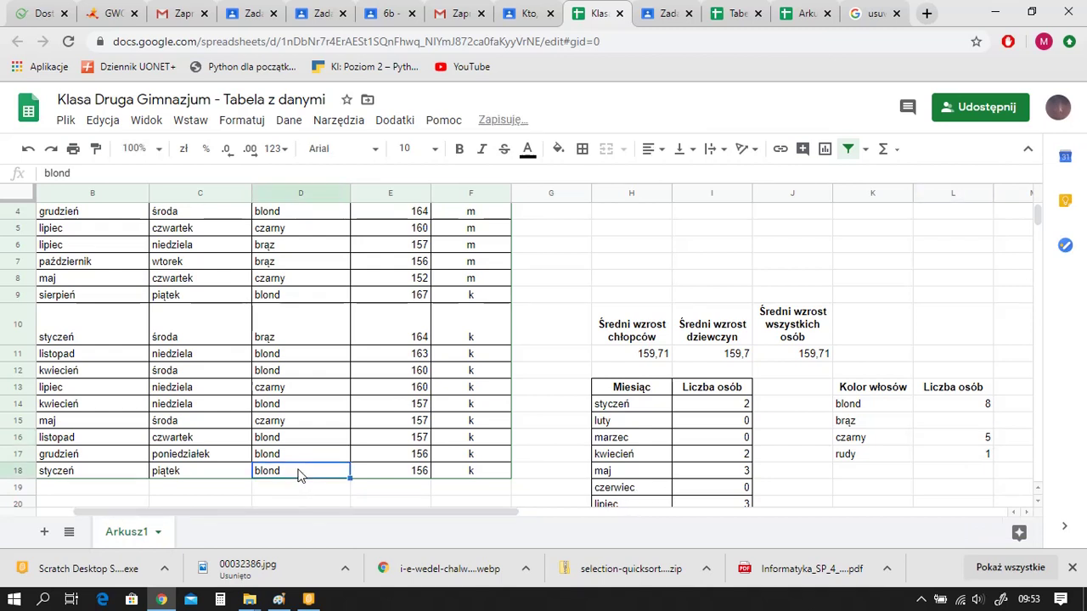
key(Up)
key(Up)
key(Up)
key(Up)
key(Up)
key(Up)
key(Up)
key(Up)
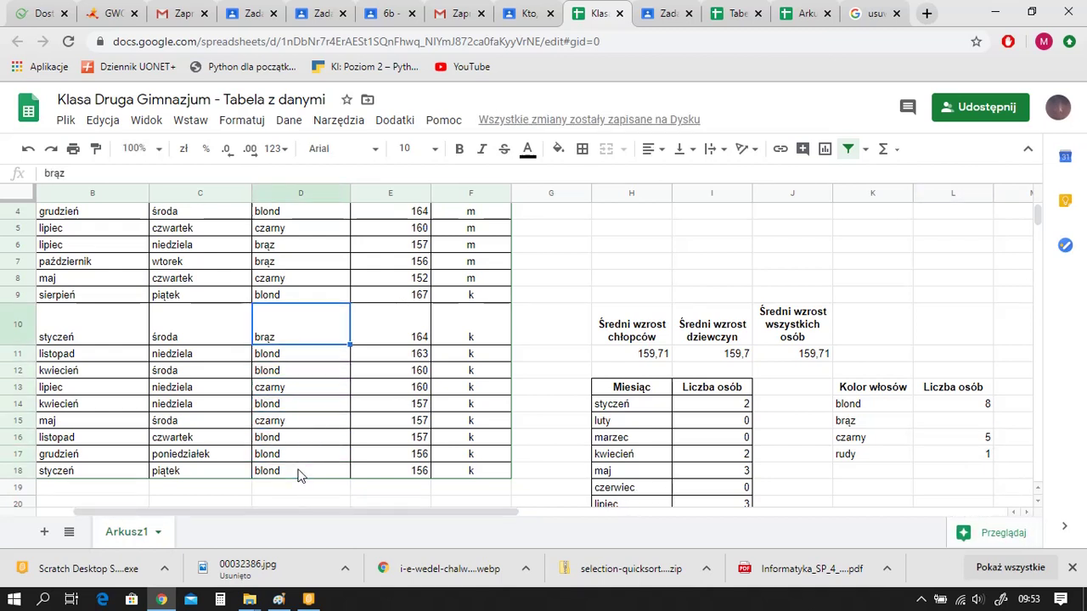
key(Up)
key(Up)
key(Up)
key(Up)
key(Up)
key(Up)
key(Up)
key(Up)
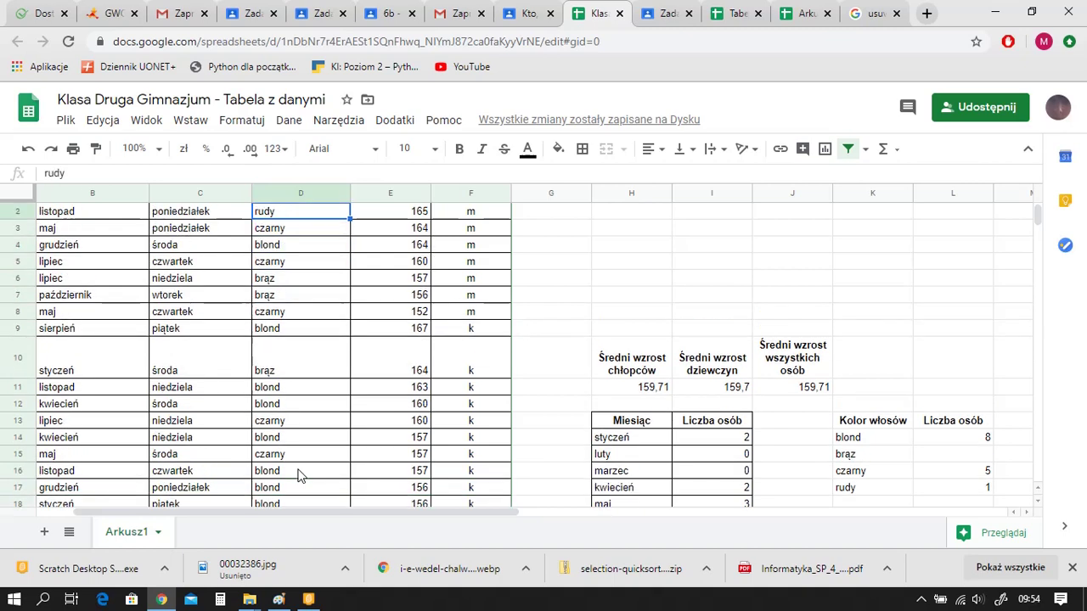
key(Up)
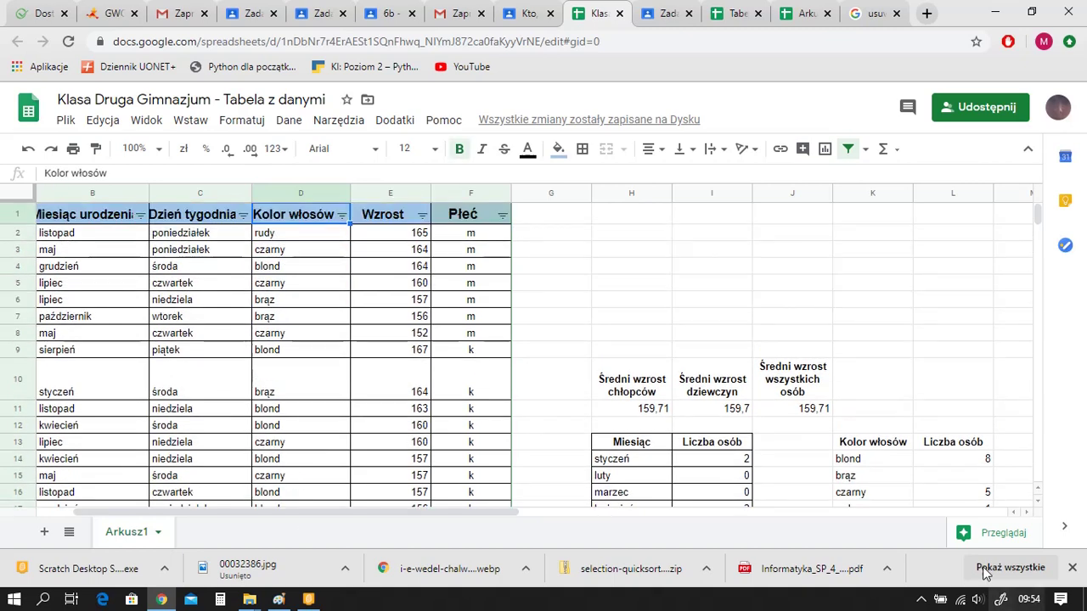
click(971, 475)
text(3)
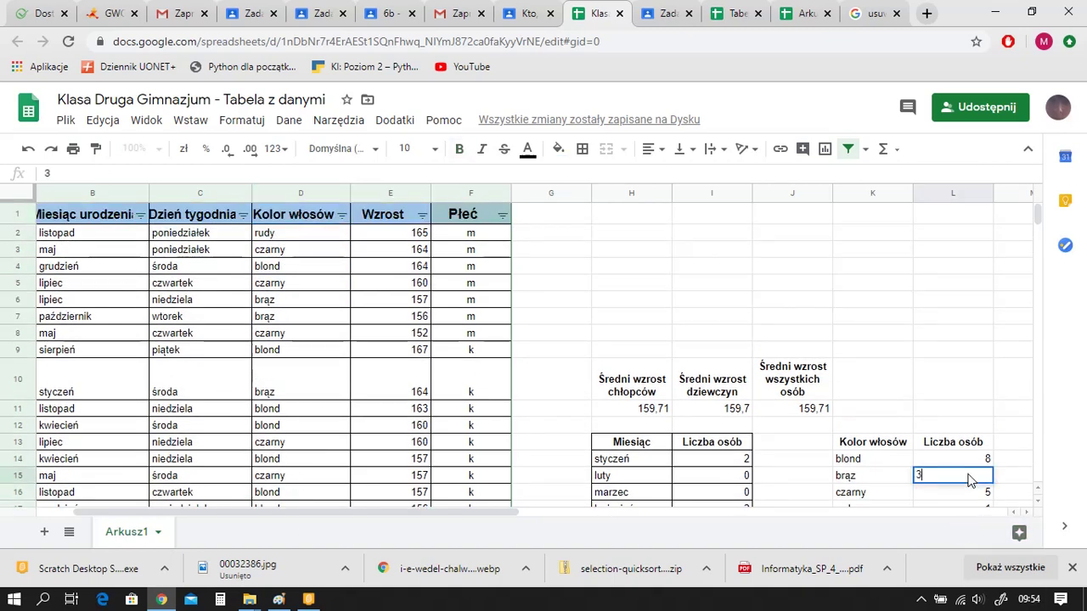
key(Return)
key(Return)
key(Return)
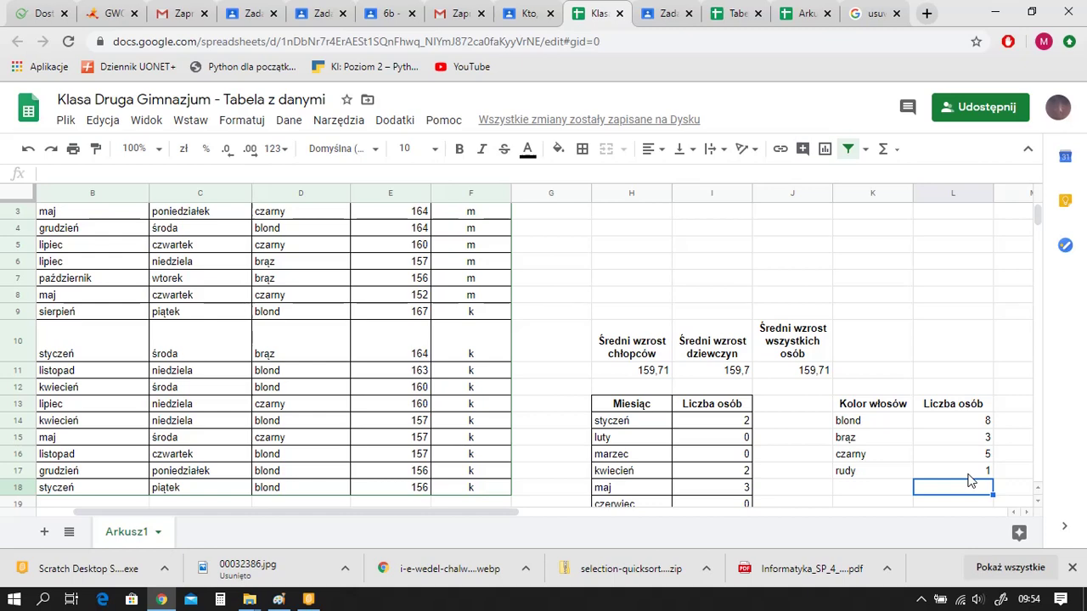
Insert a pie chart of the number of people per hair colour from the range K13:L17
key(Return)
key(Return)
key(Return)
key(Return)
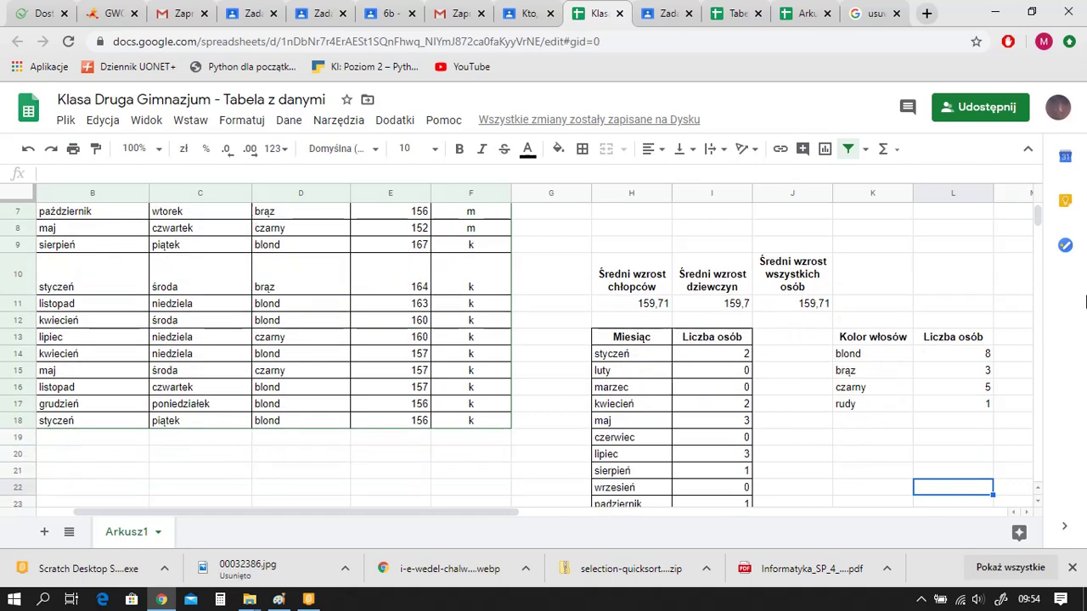
drag(849, 340, 939, 400)
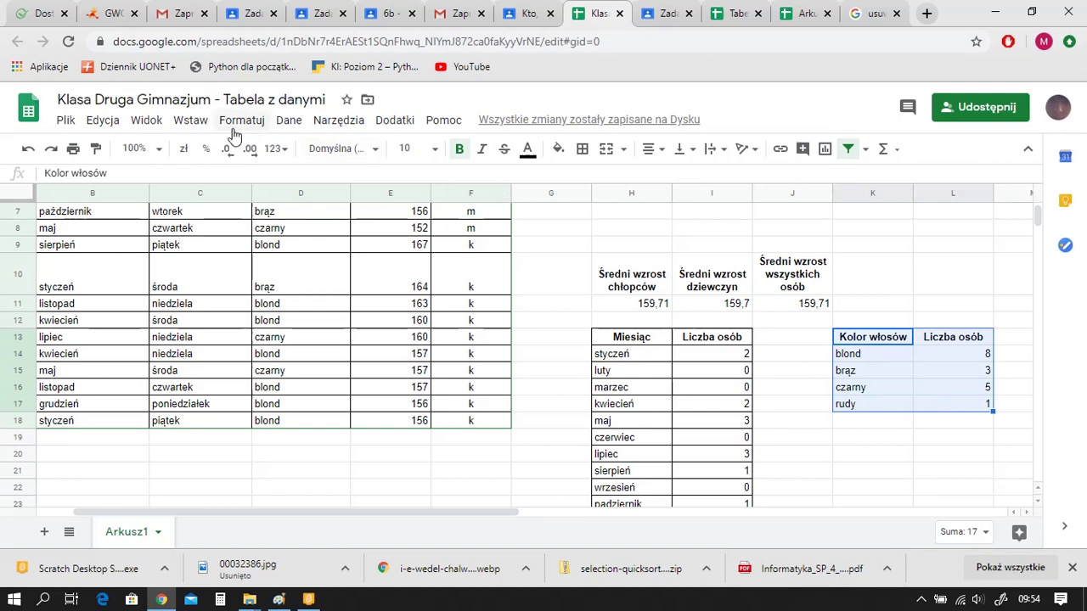
click(192, 127)
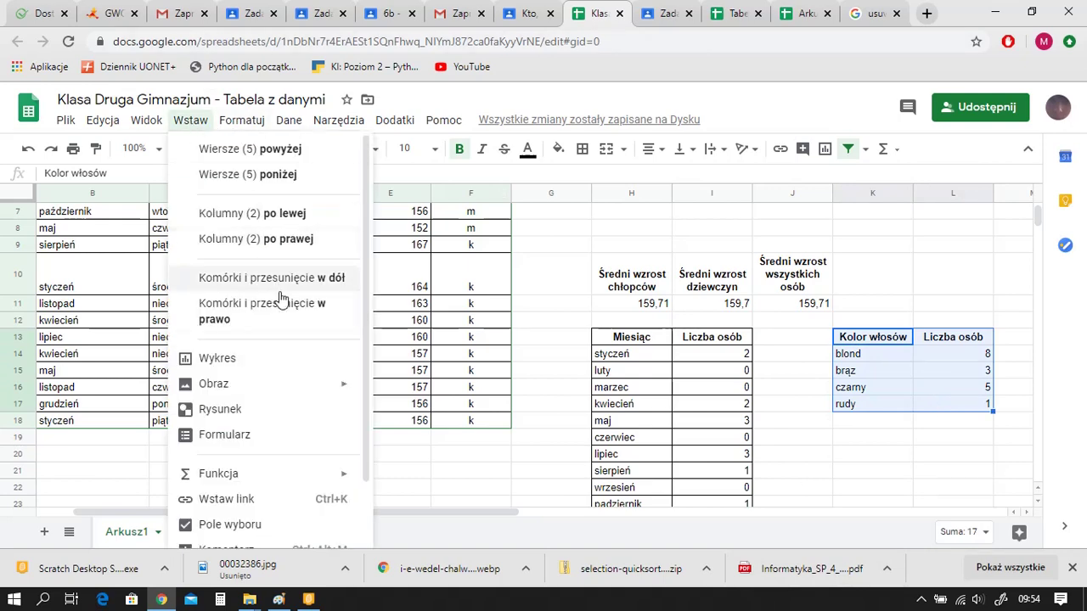
click(321, 362)
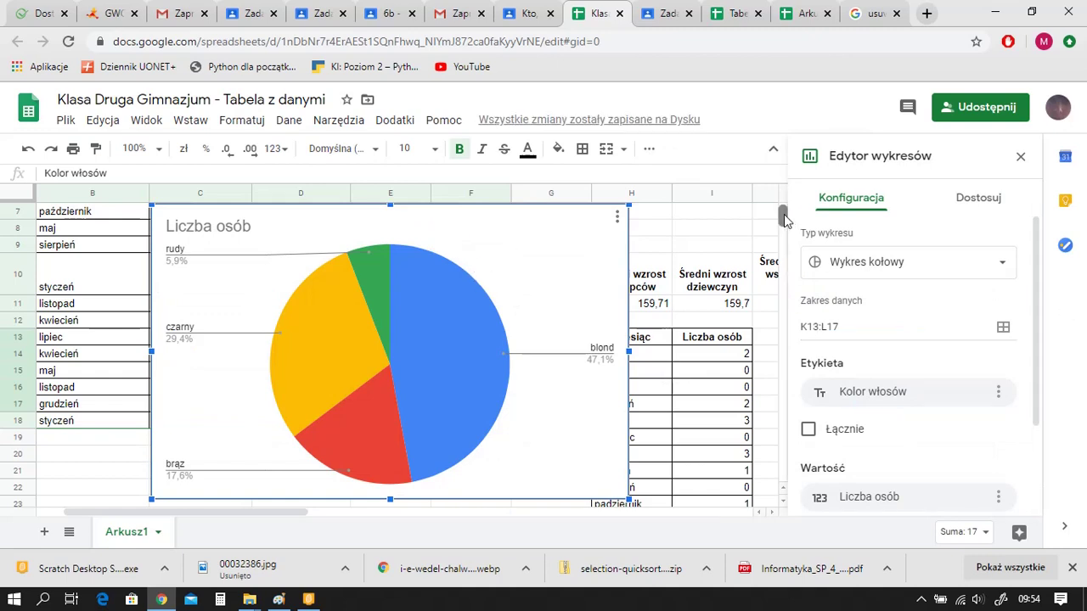
Shrink the hair colour pie chart and place it just left of the birth-month chart, with its upper edge at row 27
drag(784, 219, 784, 229)
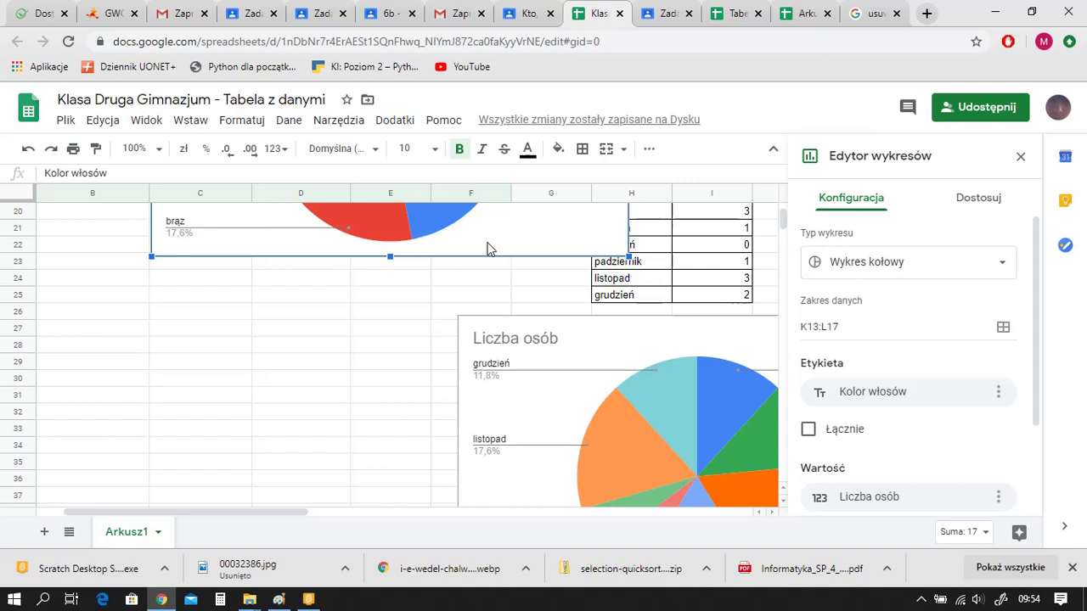
drag(487, 248, 293, 522)
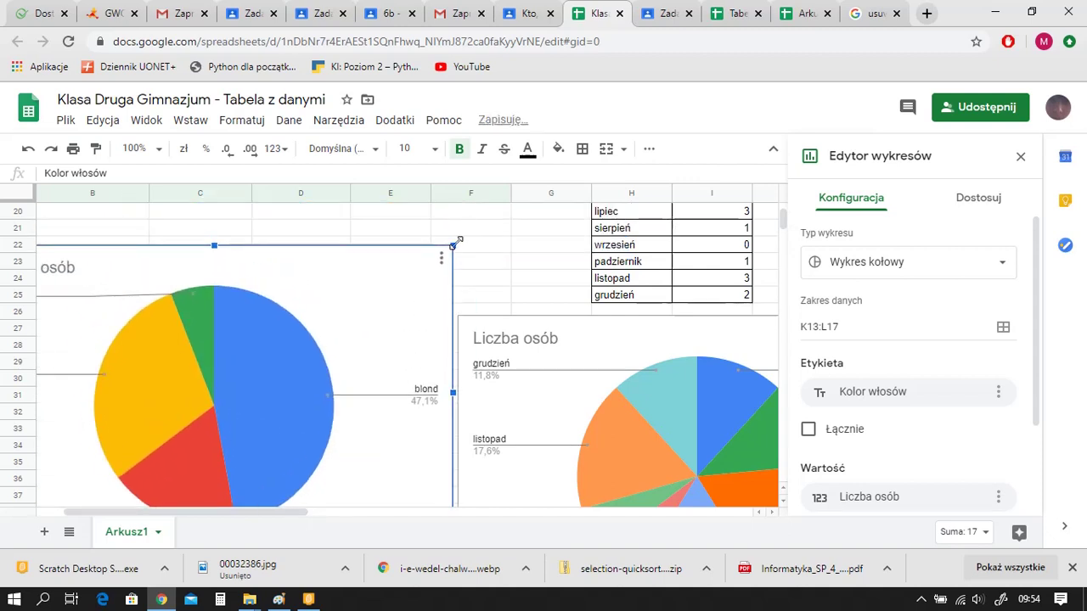
drag(457, 243, 341, 316)
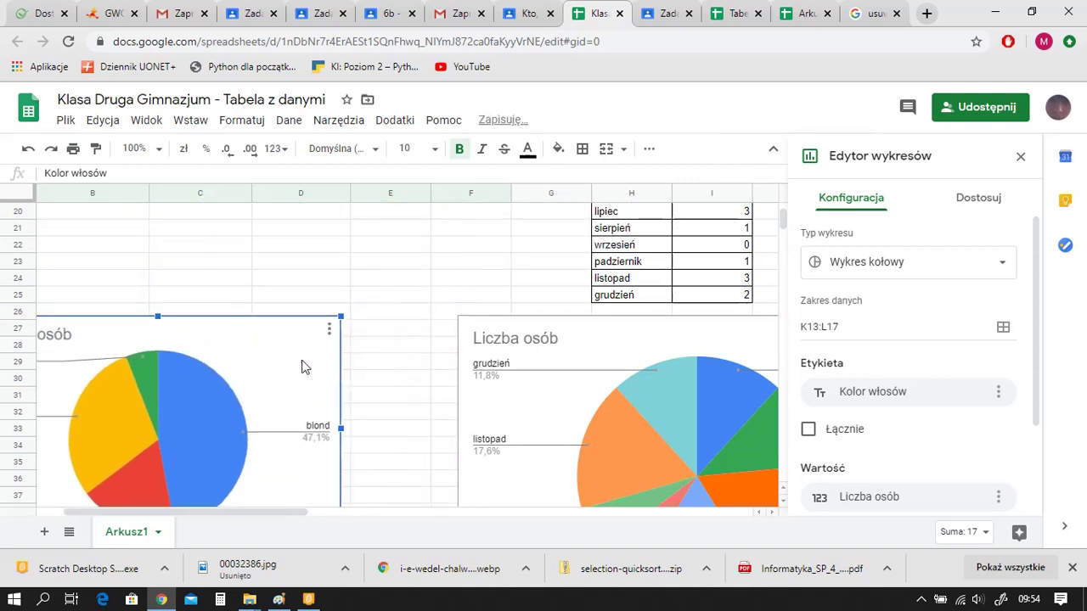
drag(306, 367, 382, 368)
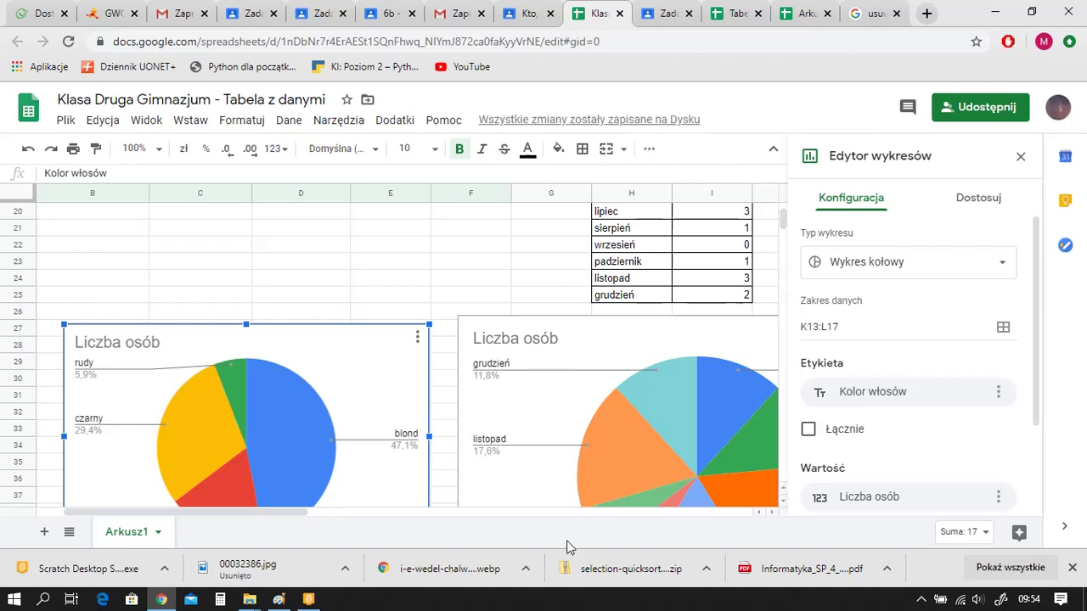
click(921, 599)
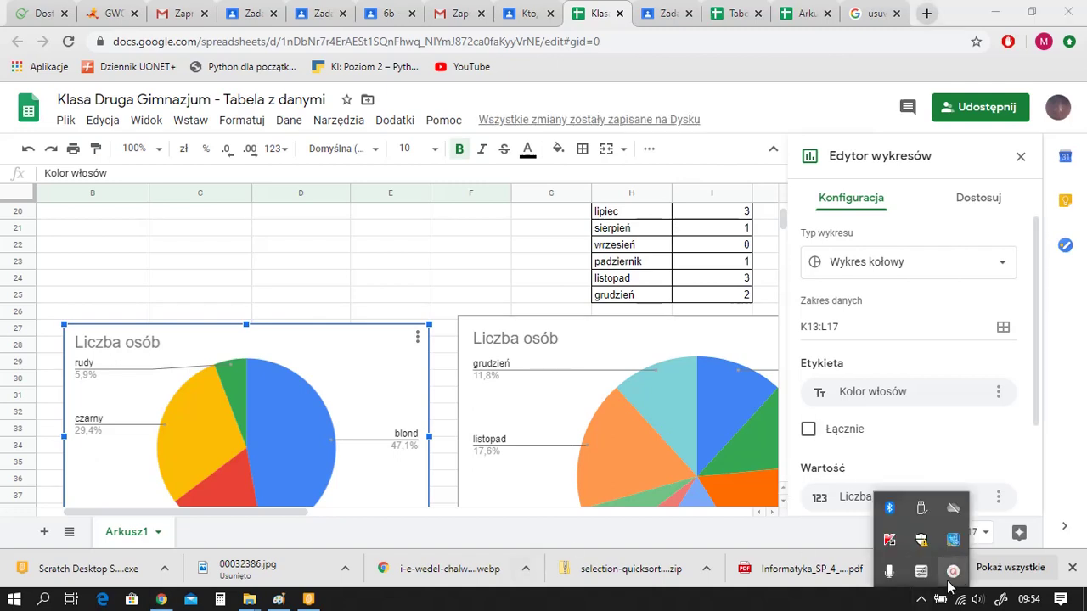
click(951, 576)
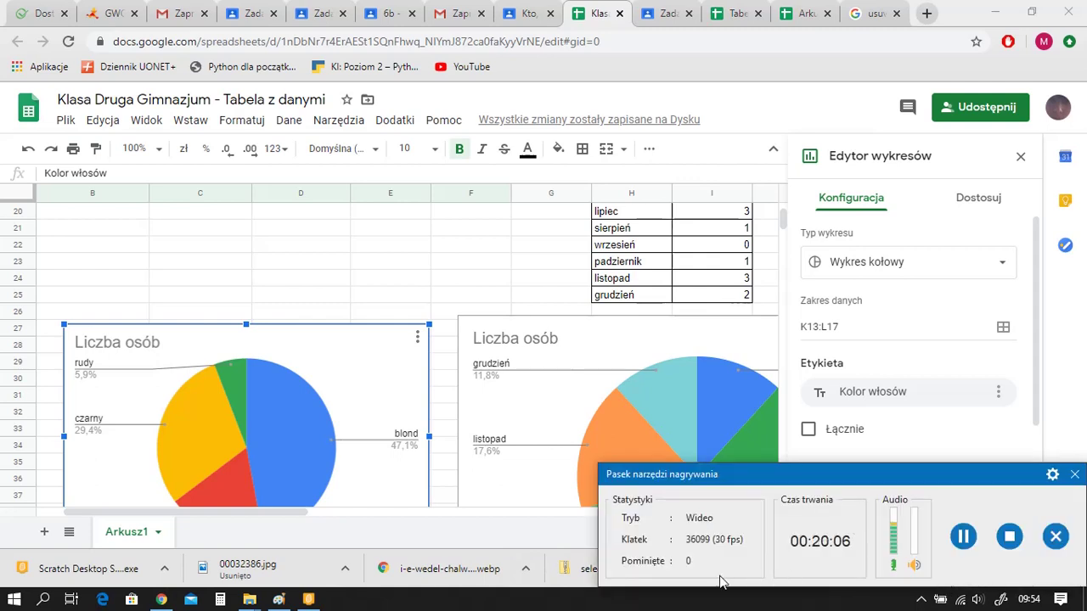